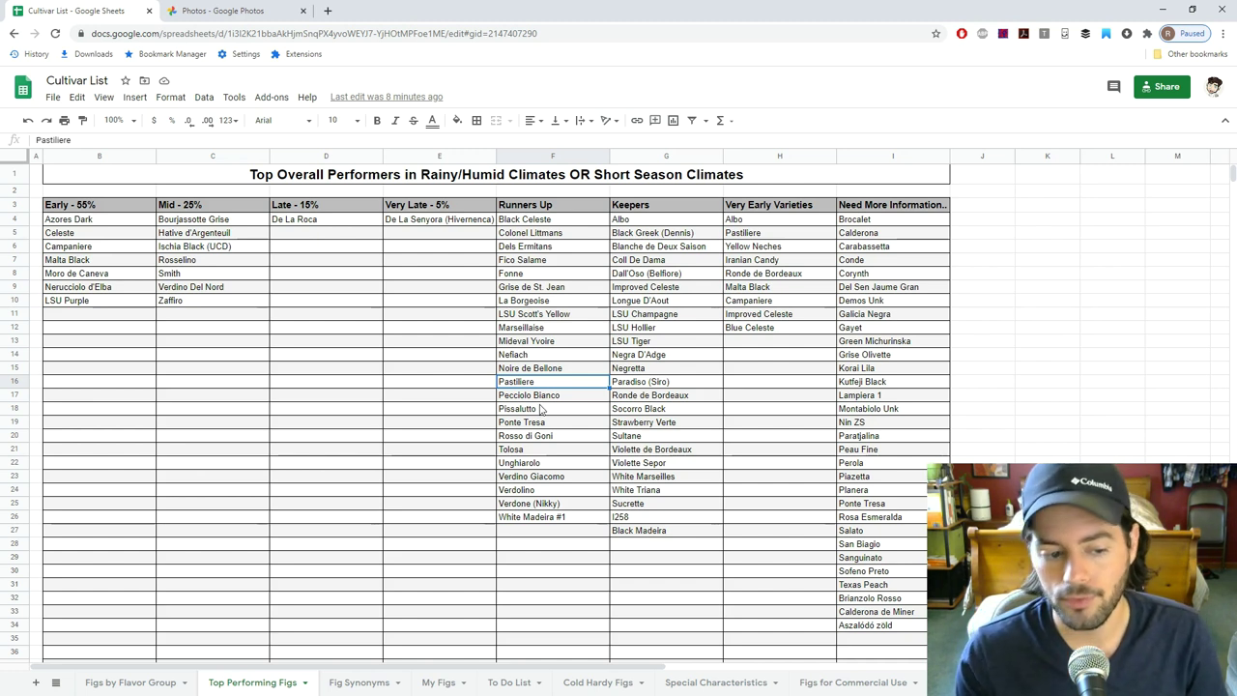
Select Celeste in the spreadsheet's Early list and switch to Google Photos to view the fig shape diagram.
left_click(76, 235)
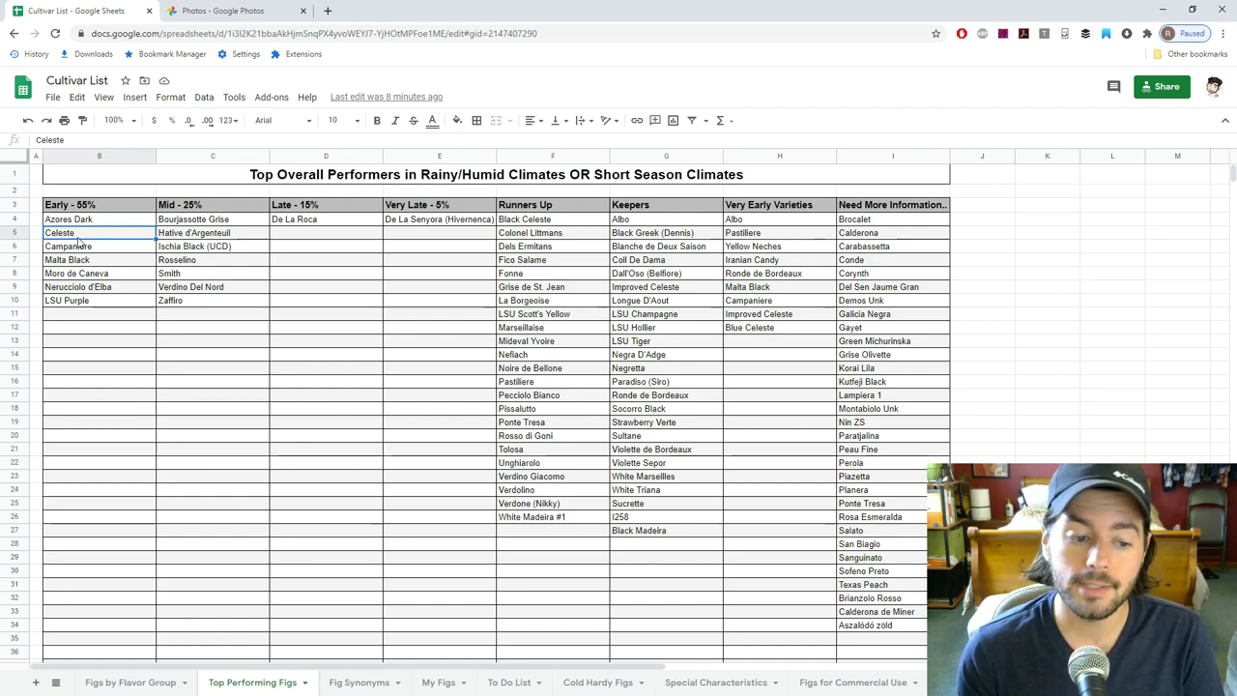
left_click(222, 10)
left_click(246, 376)
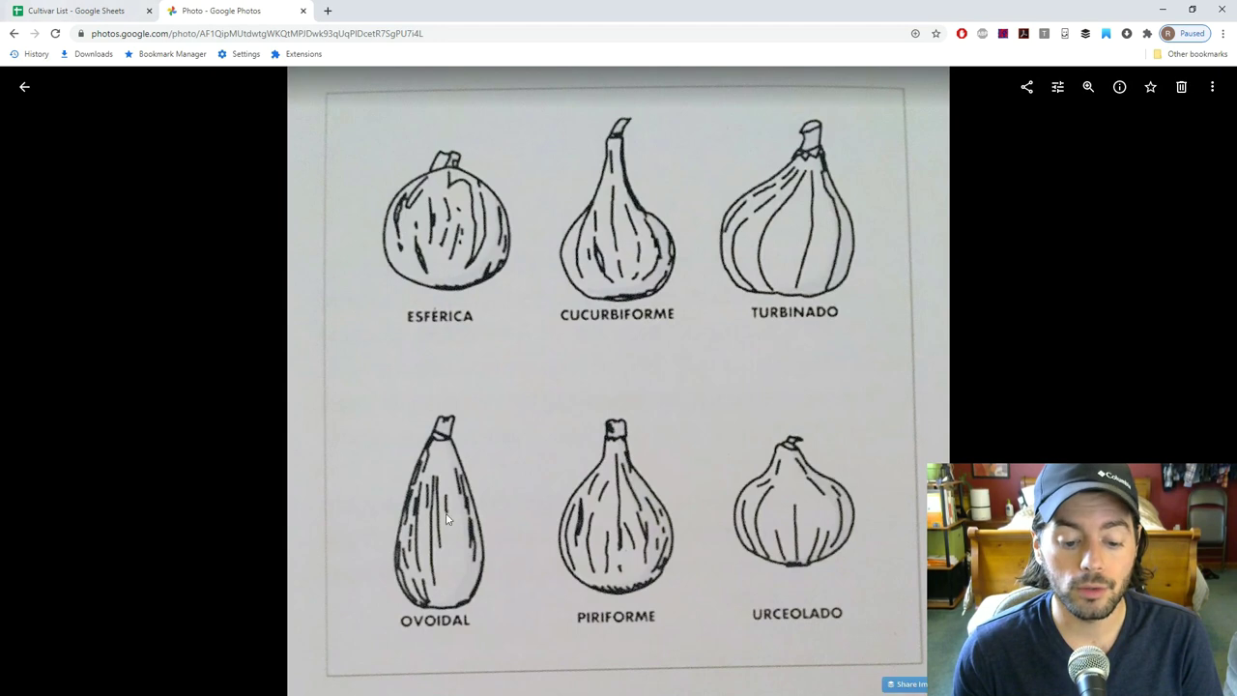
Select Moro de Caneva in the spreadsheet's Early list and return to the photo library overview in Google Photos.
left_click(82, 11)
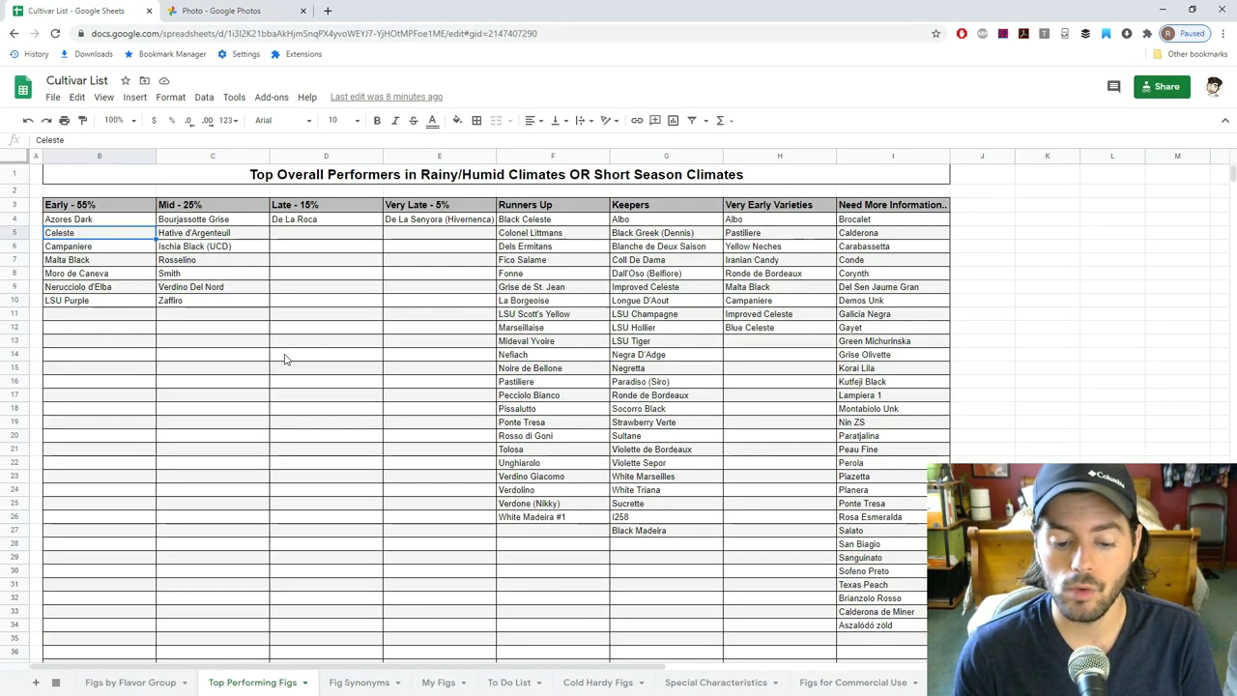
left_click(110, 277)
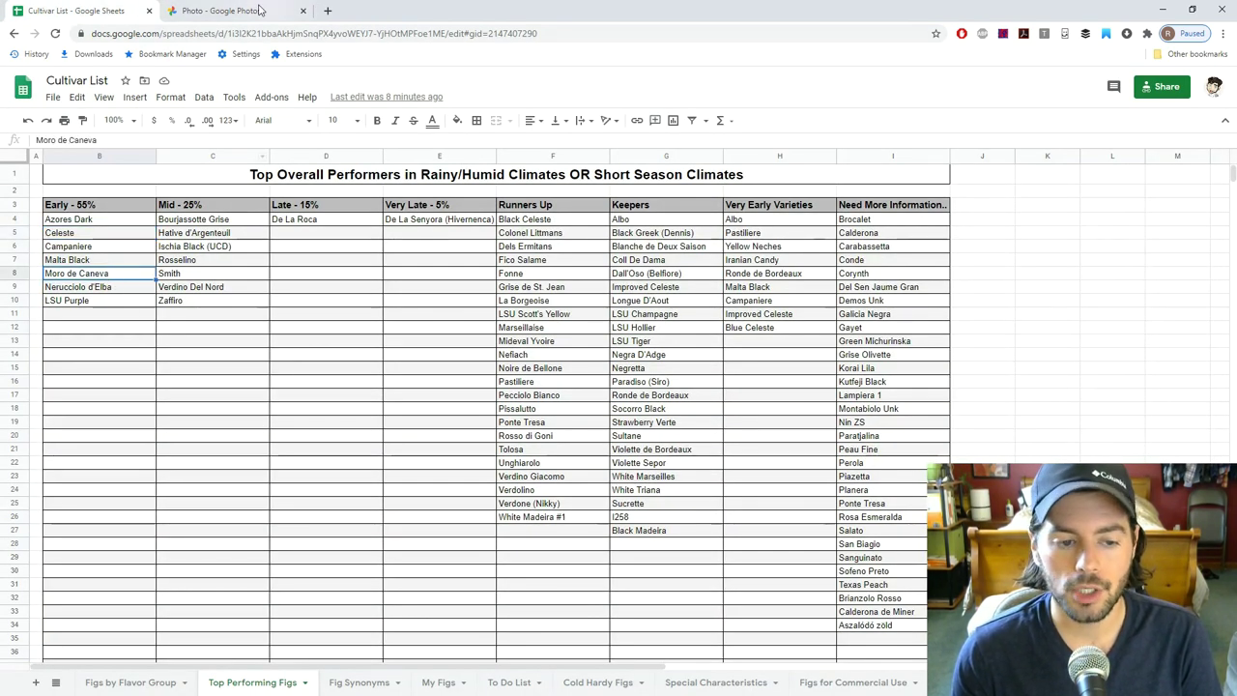
left_click(259, 10)
left_click(22, 86)
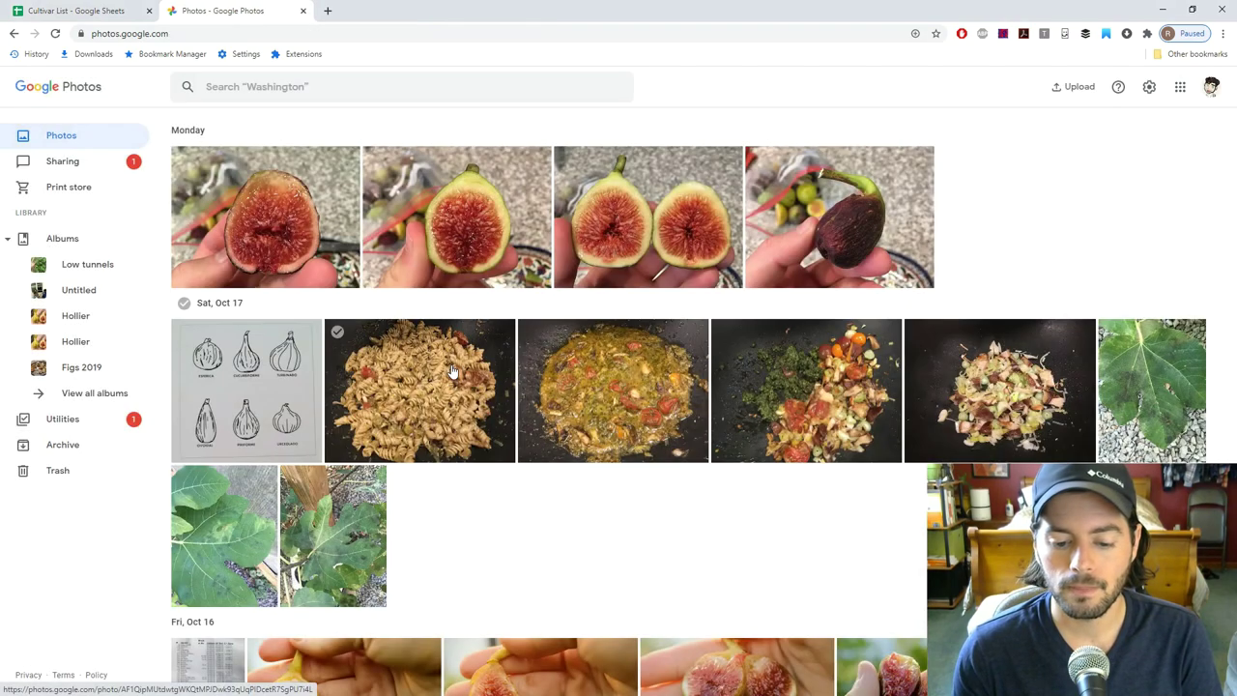
View the two single-half fig close-ups held in a palm from Fri, Oct 16, one after the other.
scroll(464, 403, "down", 3)
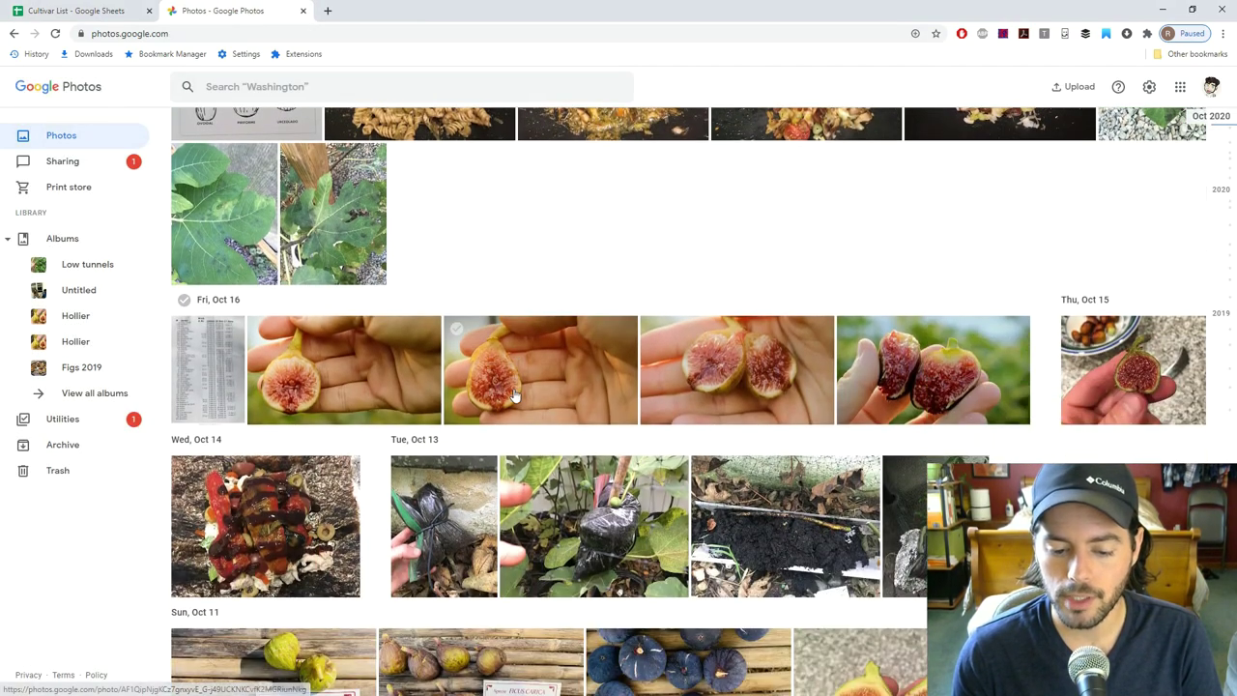
scroll(515, 394, "down", 5)
scroll(512, 391, "up", 3)
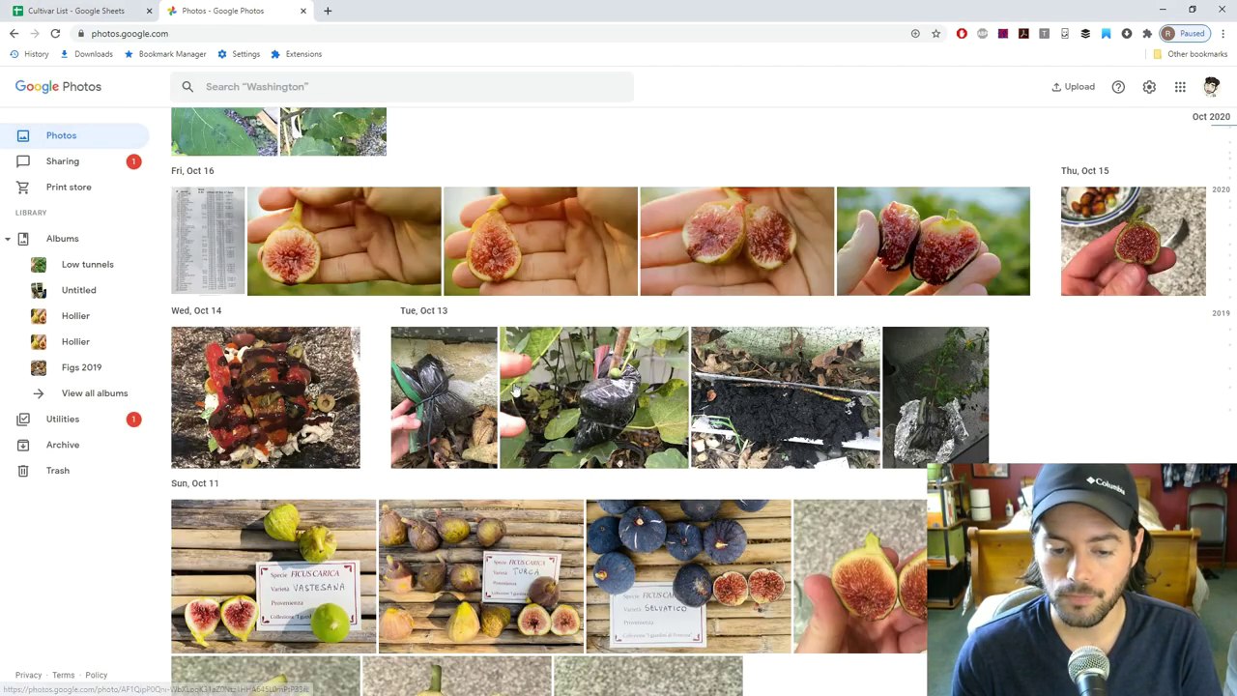
left_click(482, 253)
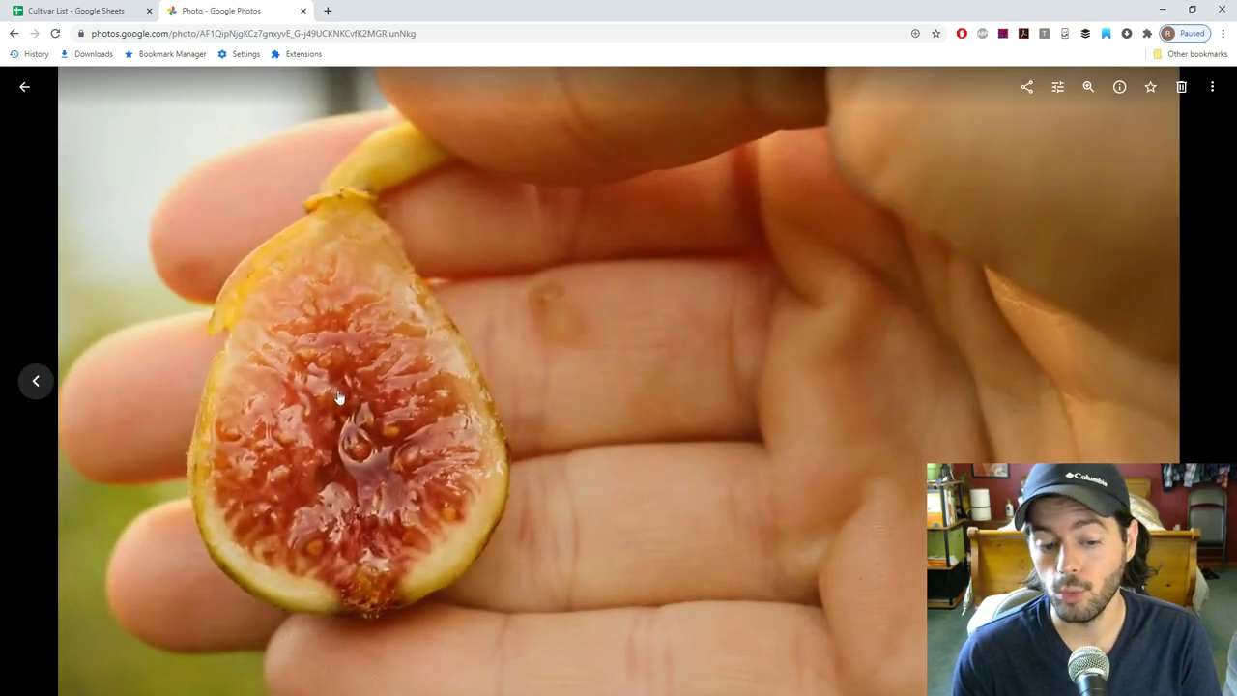
left_click(32, 384)
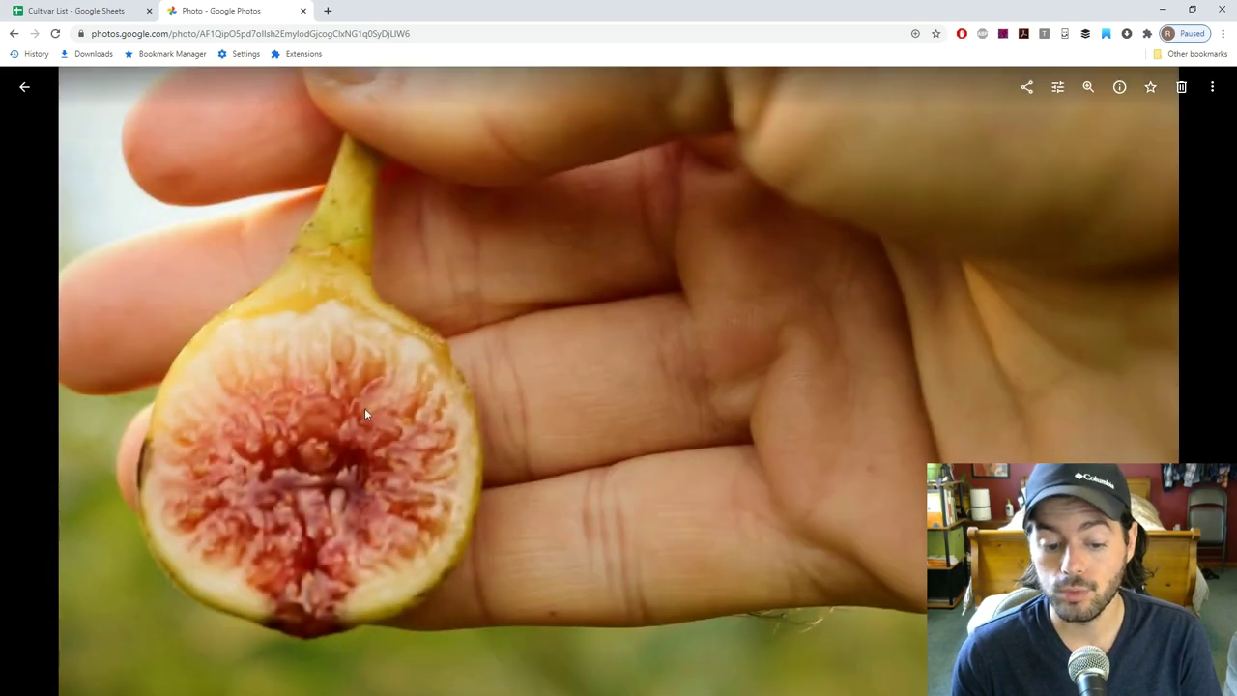
left_click(24, 86)
Find the MdC photo of the long-stemmed halved fig from Wed, Sep 30 and view it full size.
scroll(455, 324, "down", 4)
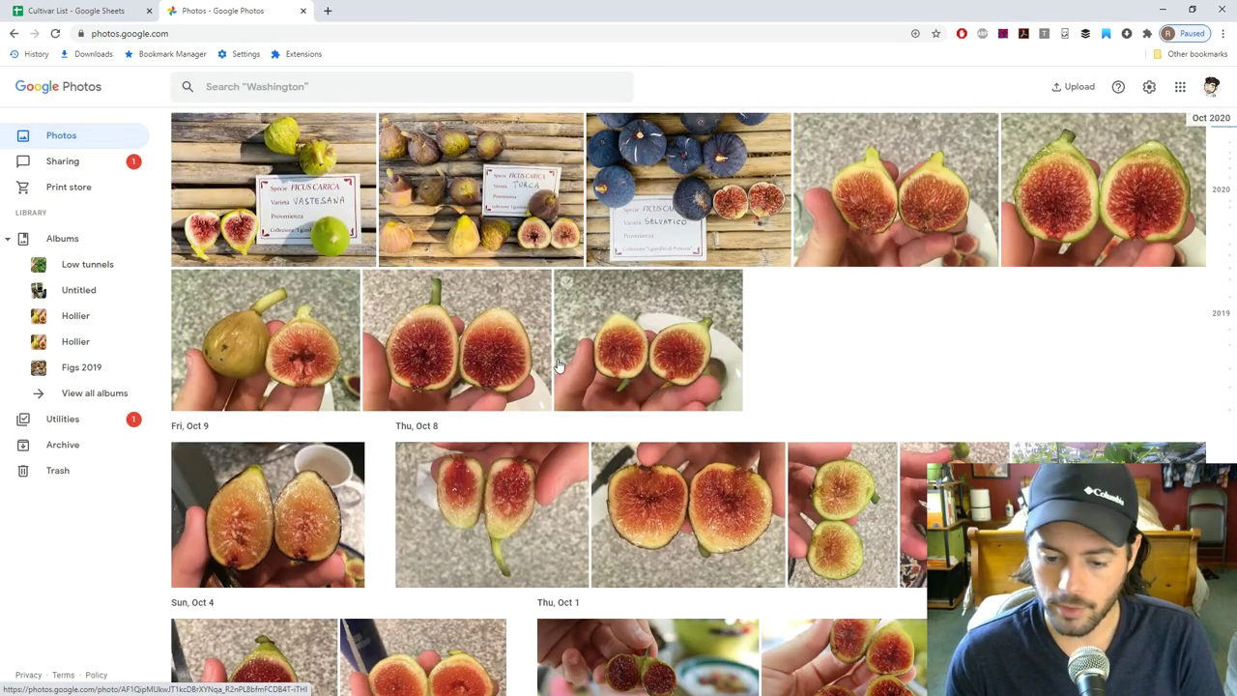
scroll(539, 351, "down", 1)
scroll(538, 350, "down", 3)
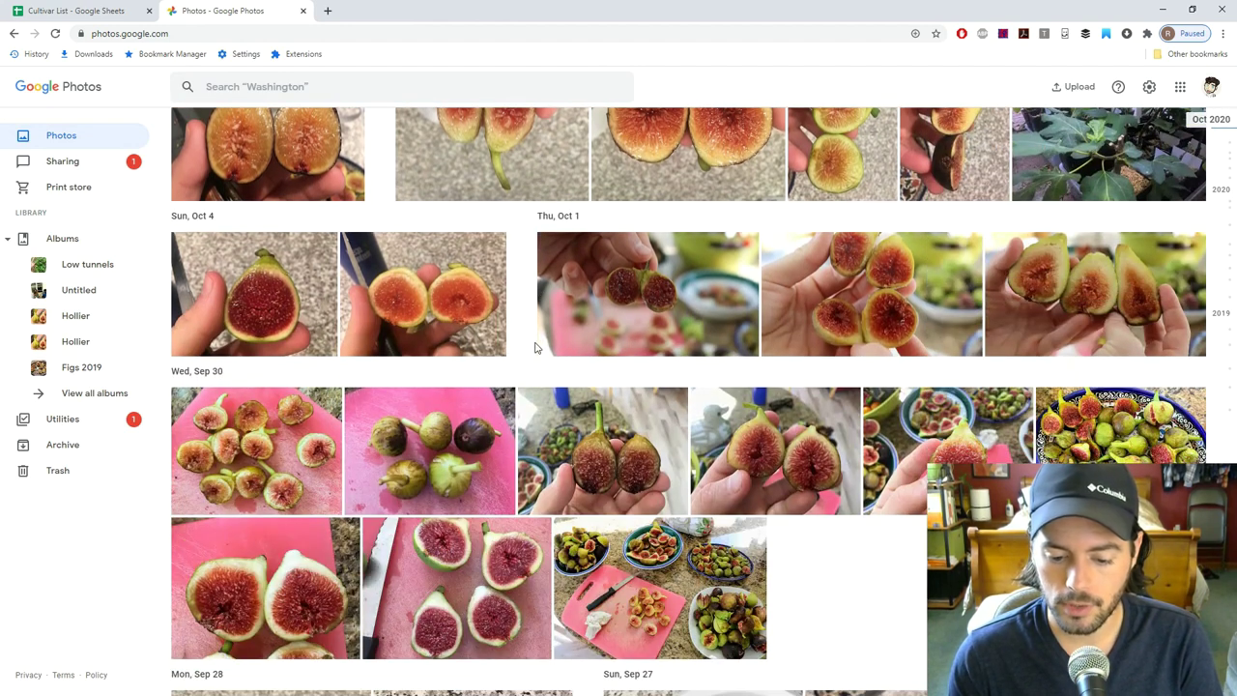
scroll(534, 348, "down", 1)
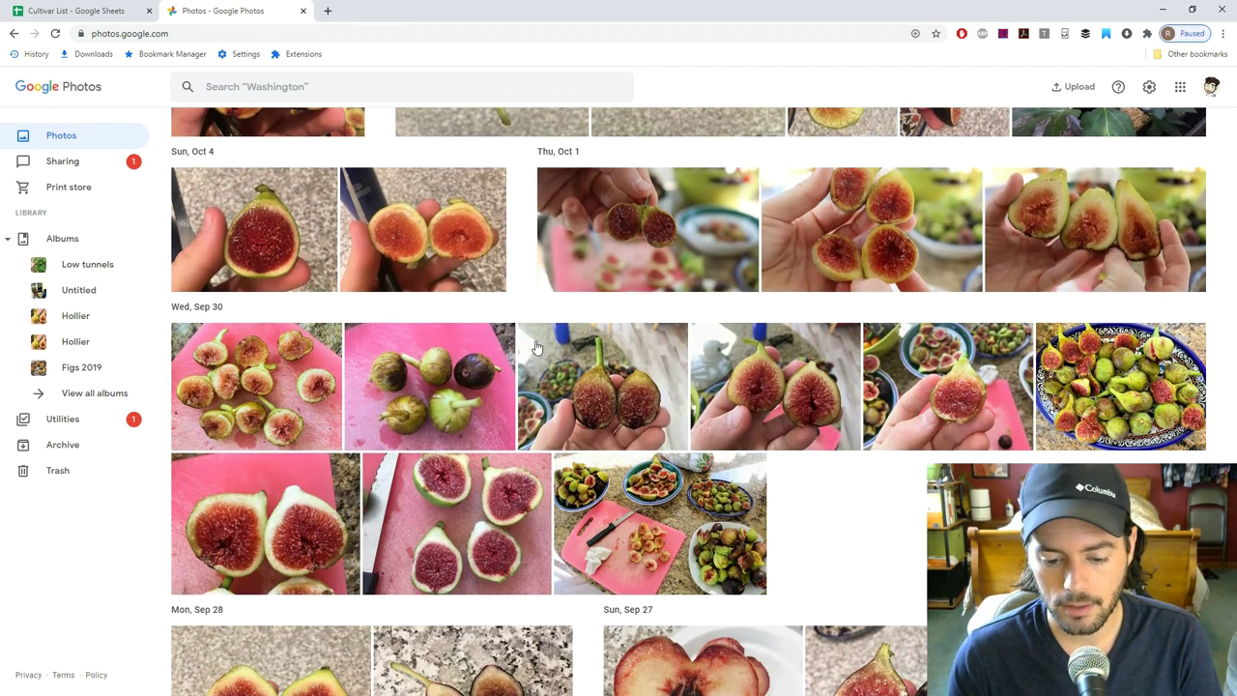
left_click(590, 360)
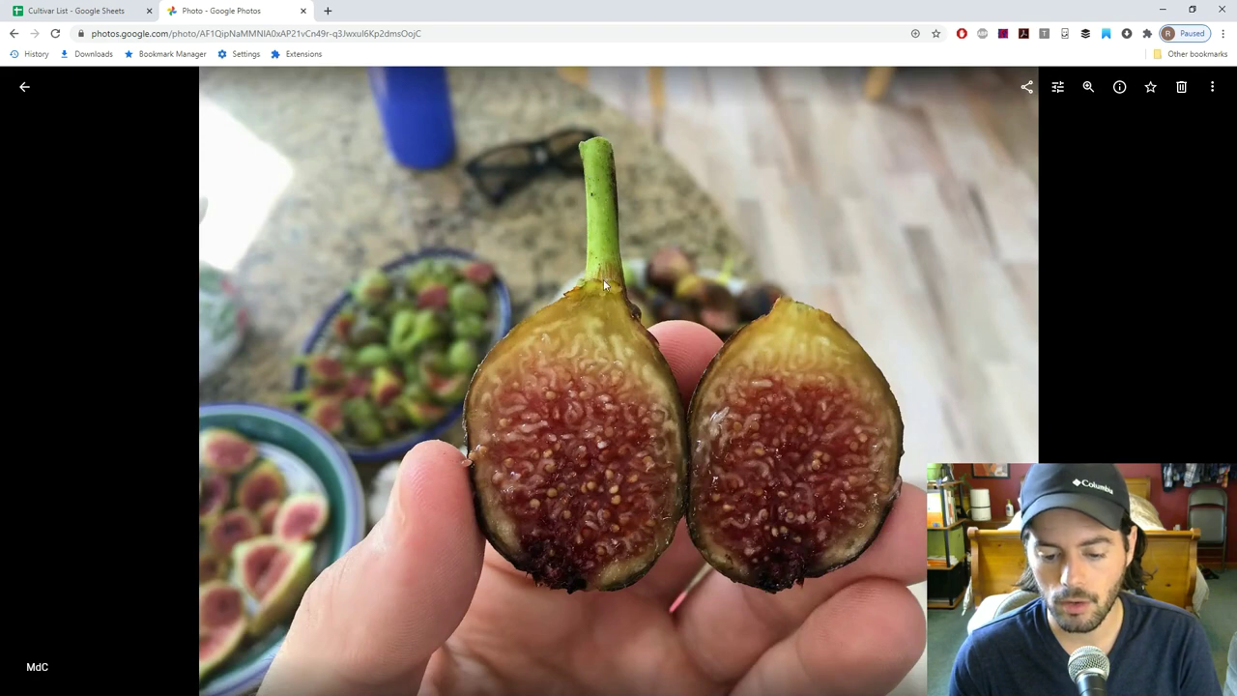
left_click(24, 87)
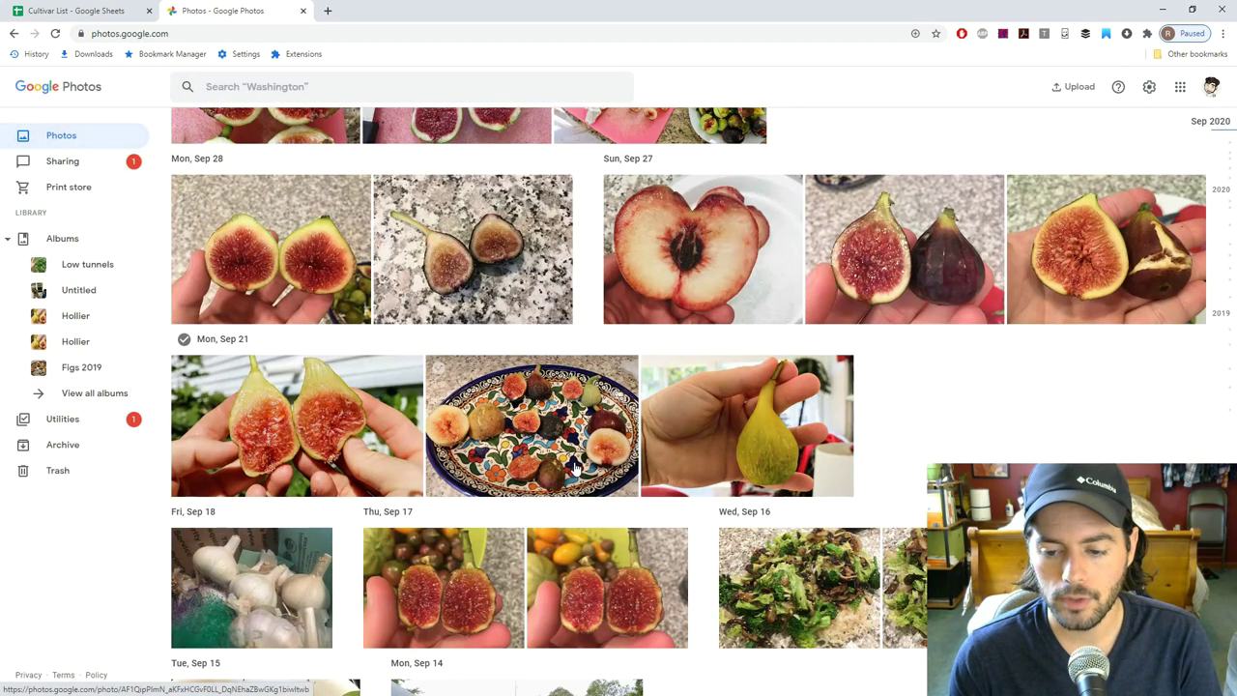
View the MdC photos of halved figs from Sat, Sep 12 and Wed, Sep 9 at full size.
scroll(575, 467, "down", 7)
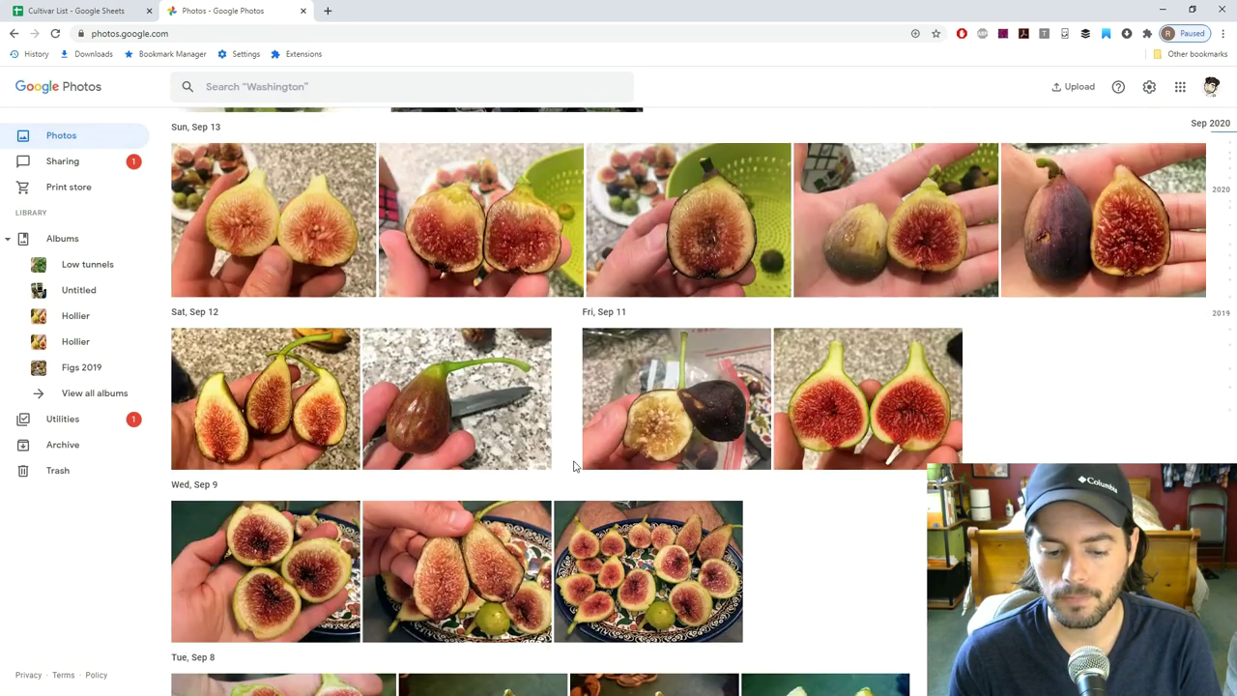
left_click(245, 411)
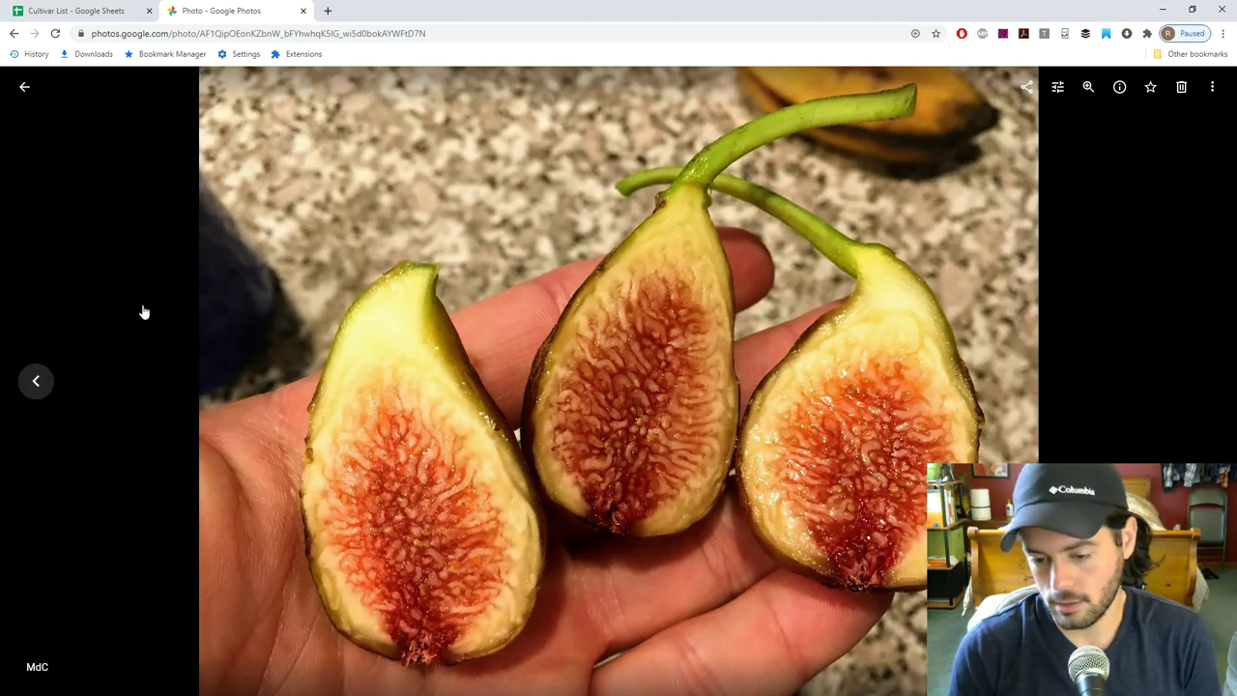
left_click(24, 86)
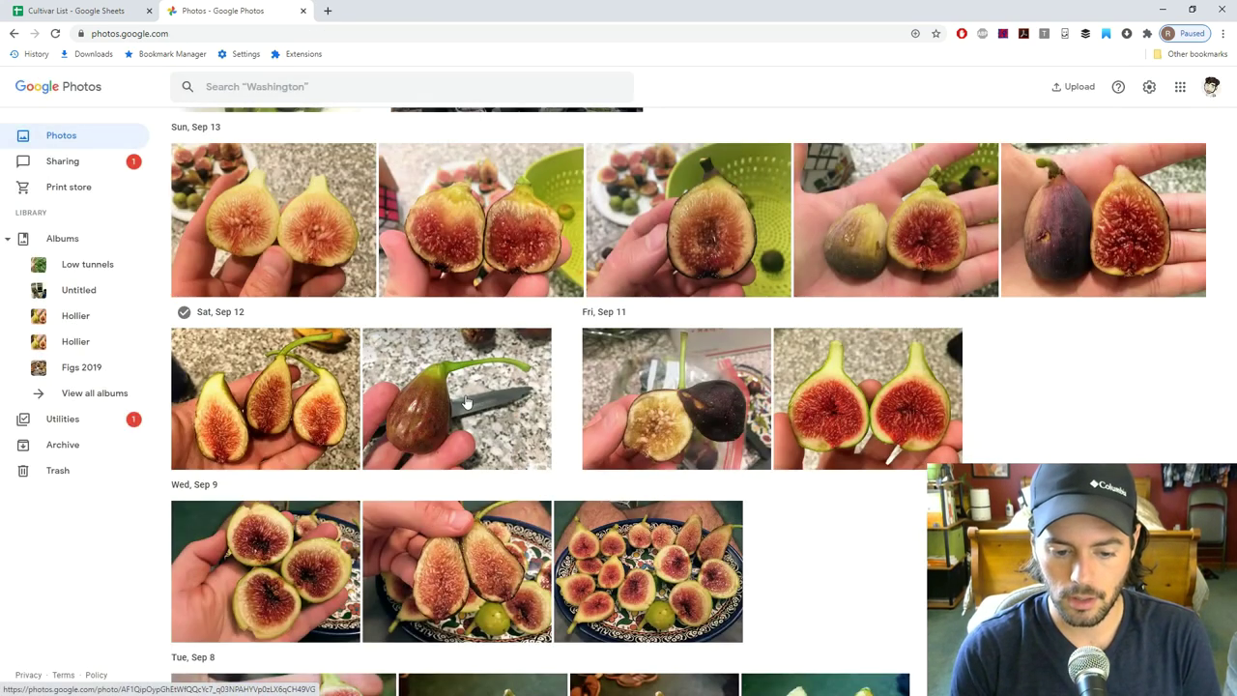
scroll(466, 402, "down", 4)
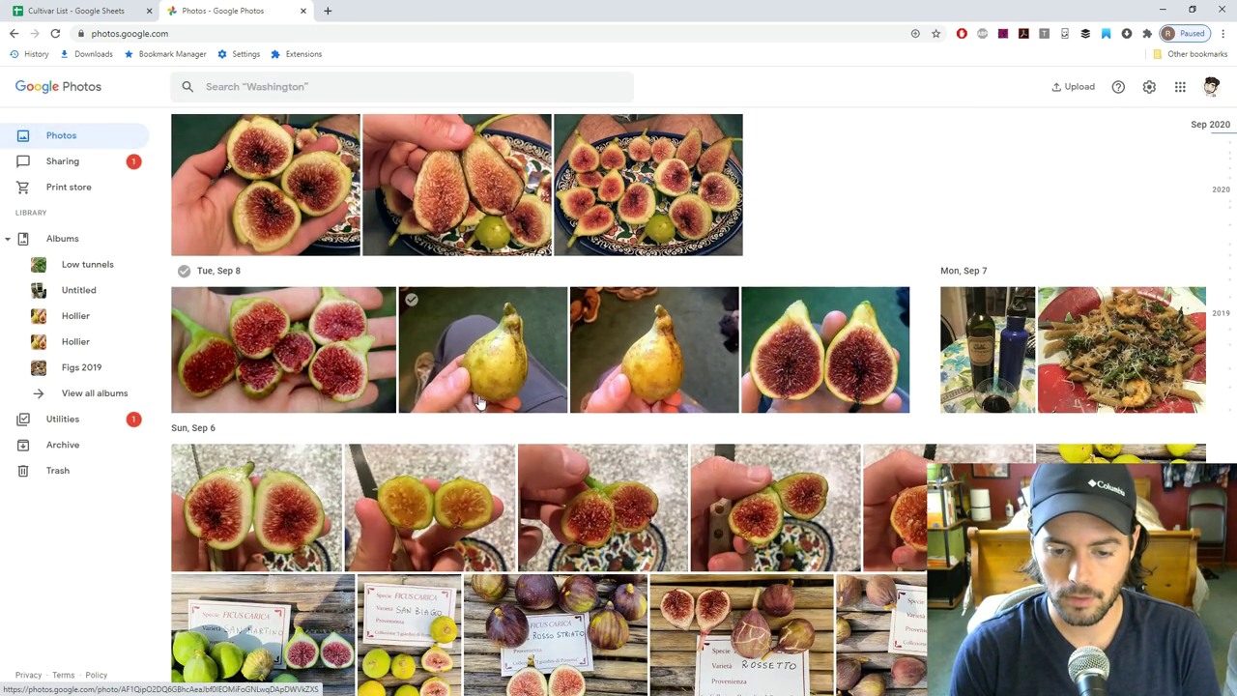
scroll(480, 404, "up", 2)
left_click(464, 318)
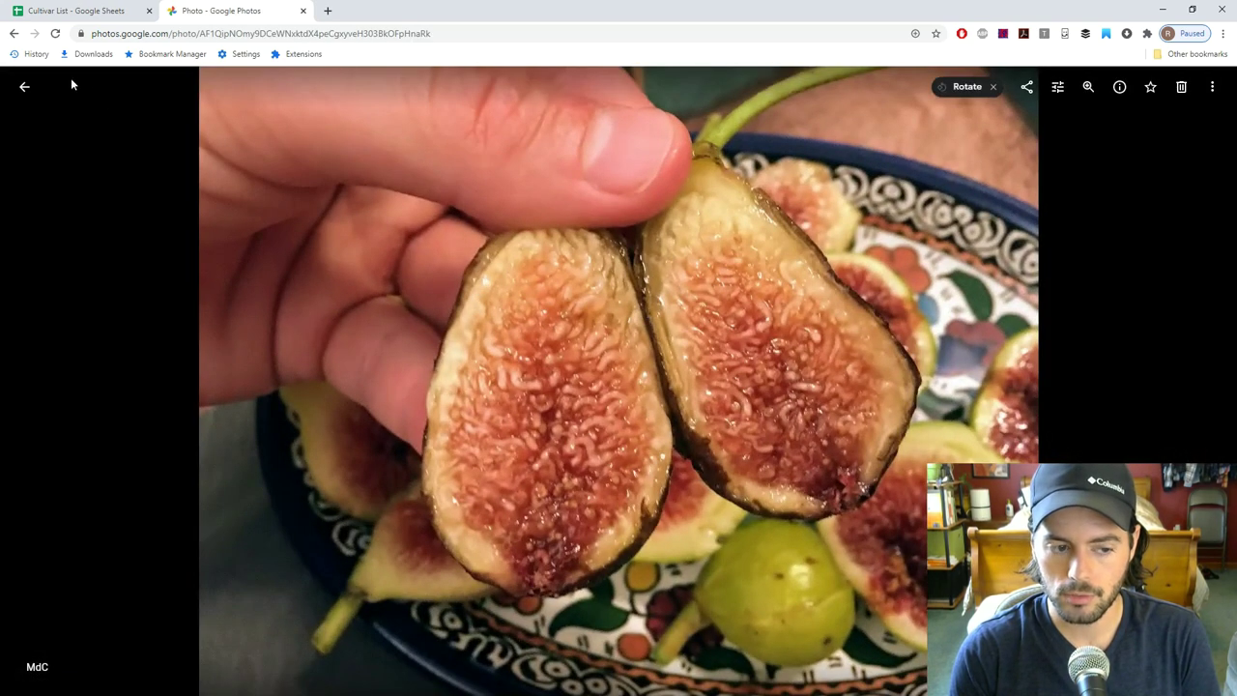
left_click(24, 86)
Select Ponte Tresa in the spreadsheet's Runners Up list and switch back to Google Photos.
left_click(78, 11)
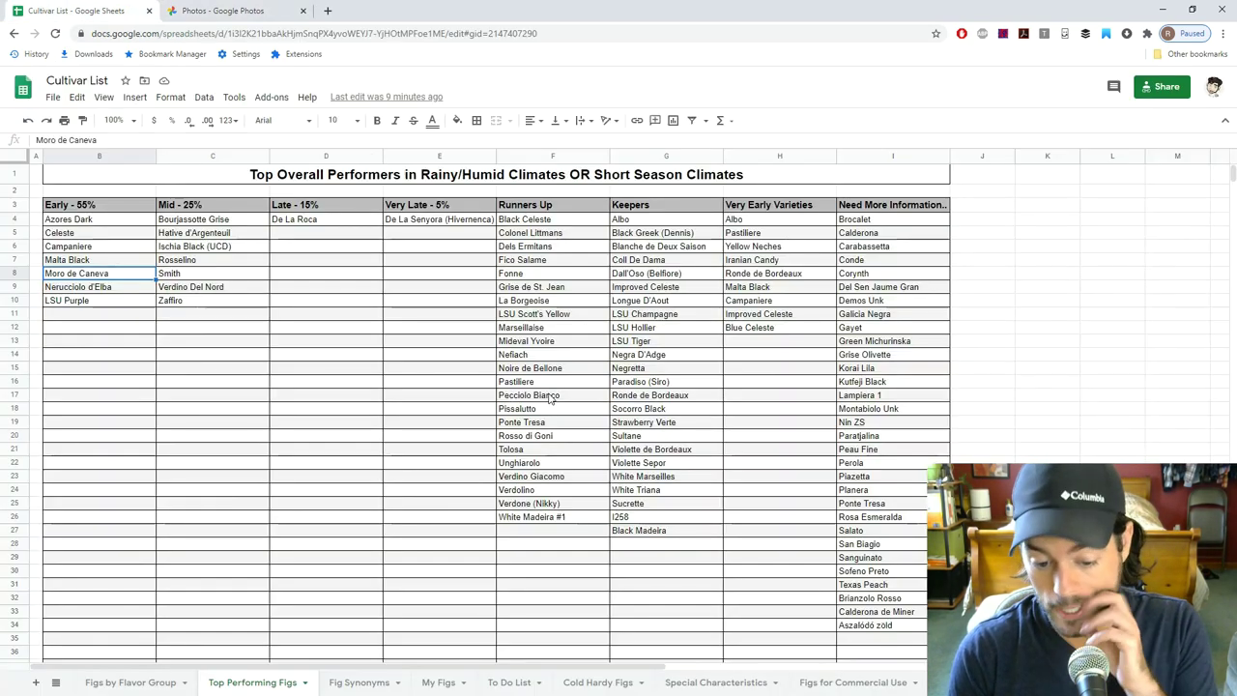
left_click(533, 423)
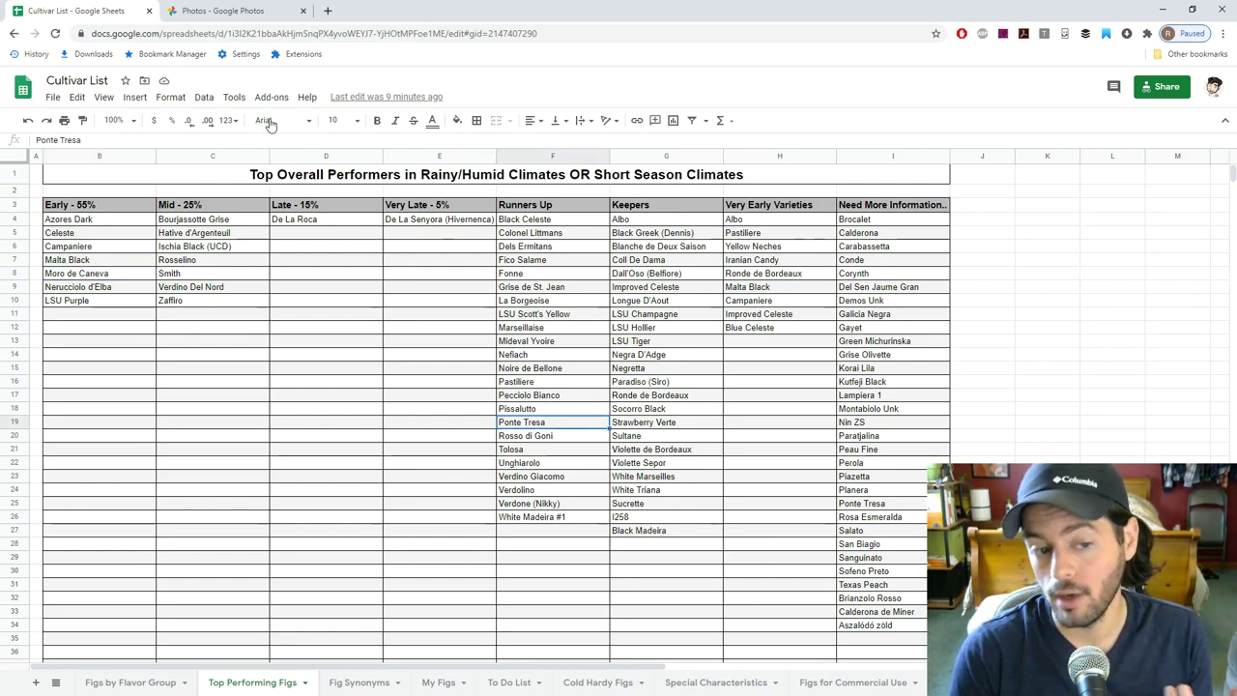
left_click(223, 11)
Look through the fig photos from mid-September up to the most recent ones in October.
scroll(657, 418, "up", 5)
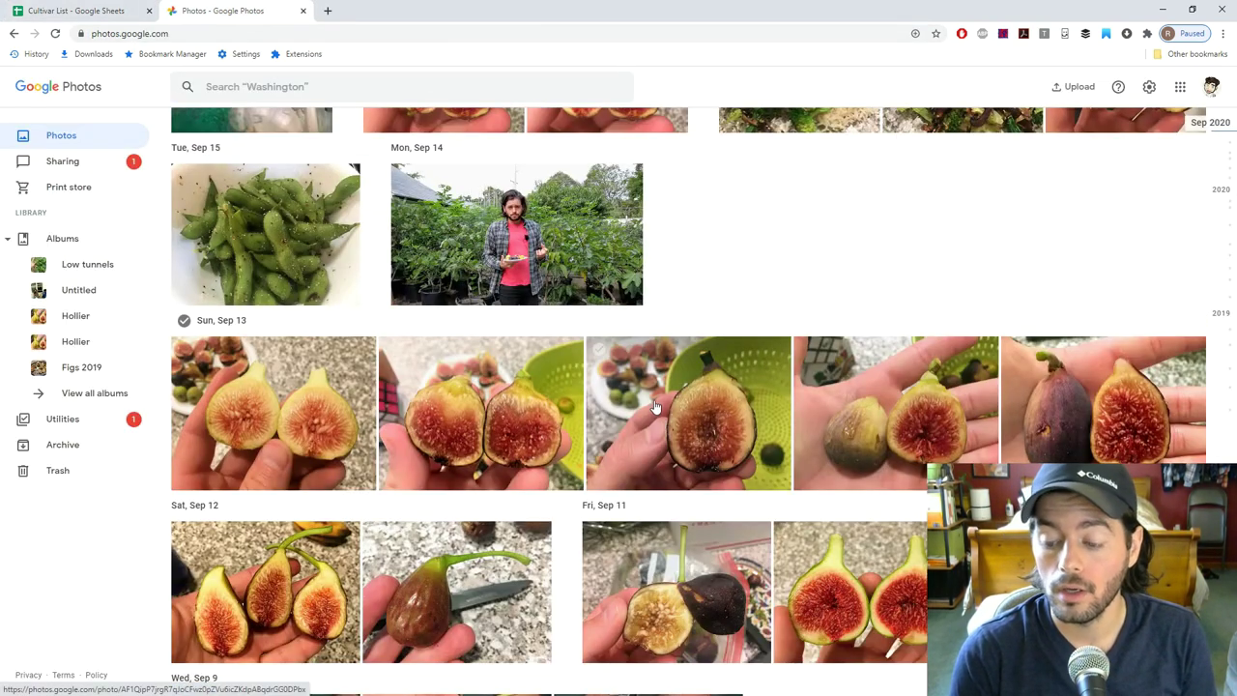
scroll(657, 417, "up", 4)
scroll(667, 398, "up", 3)
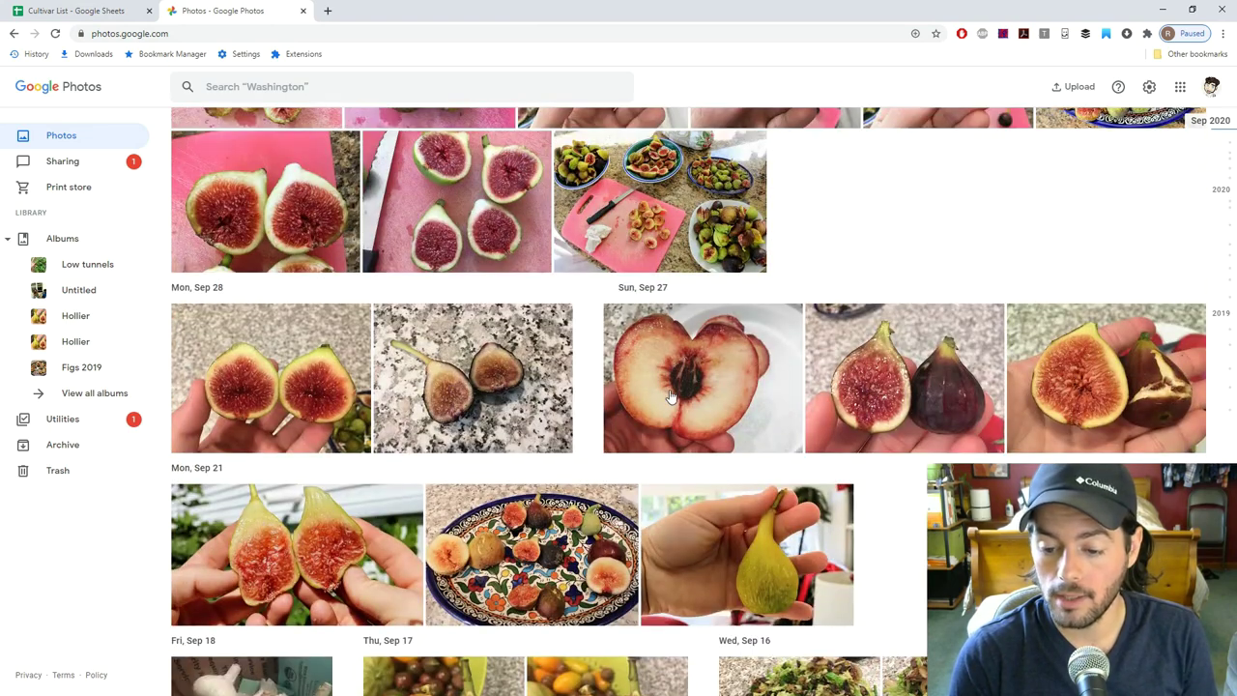
scroll(671, 396, "up", 3)
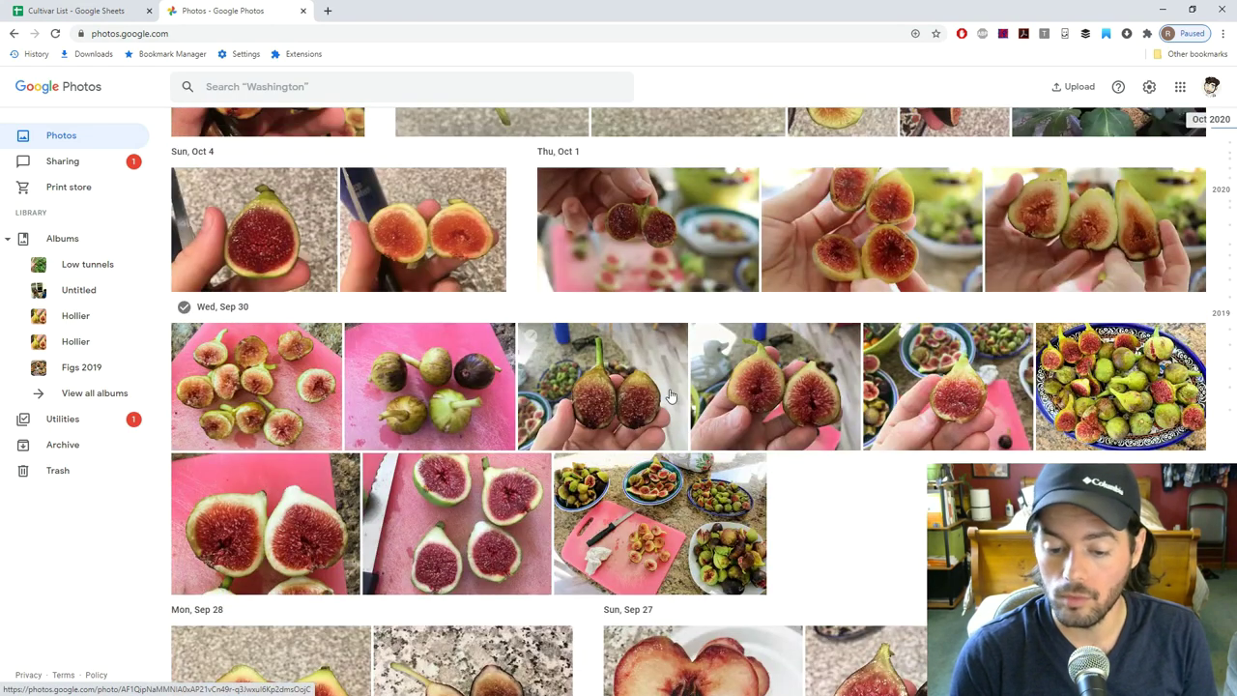
scroll(667, 398, "up", 2)
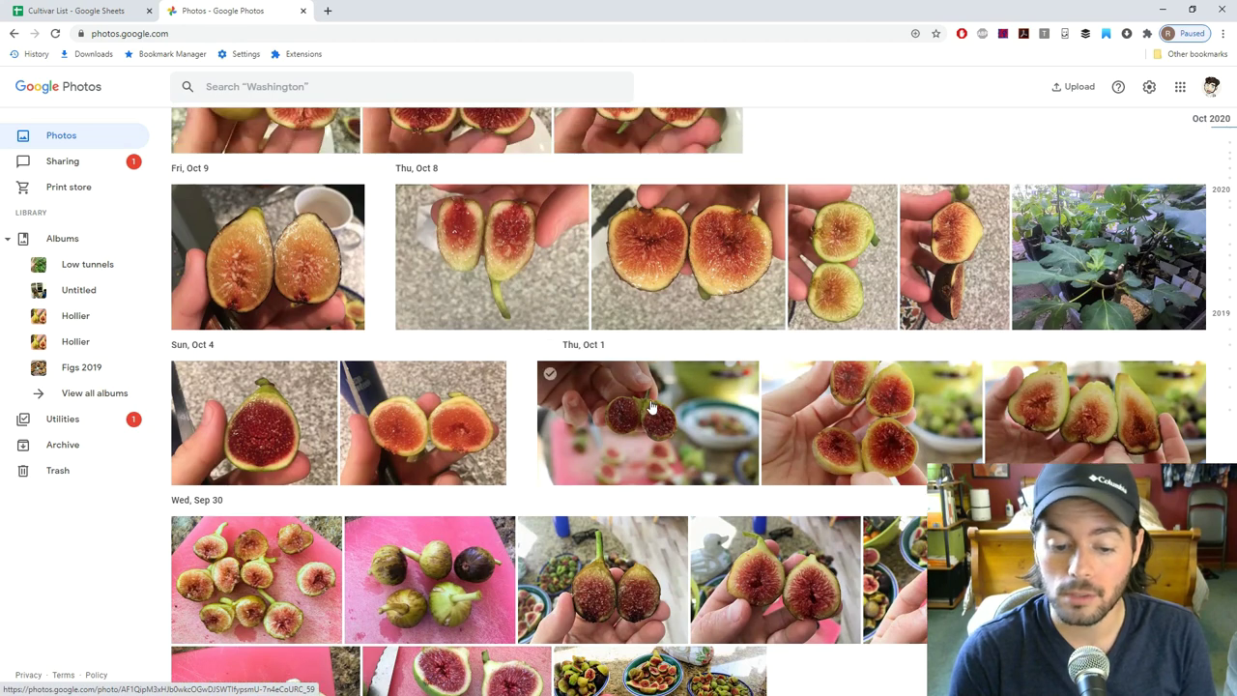
scroll(652, 408, "up", 3)
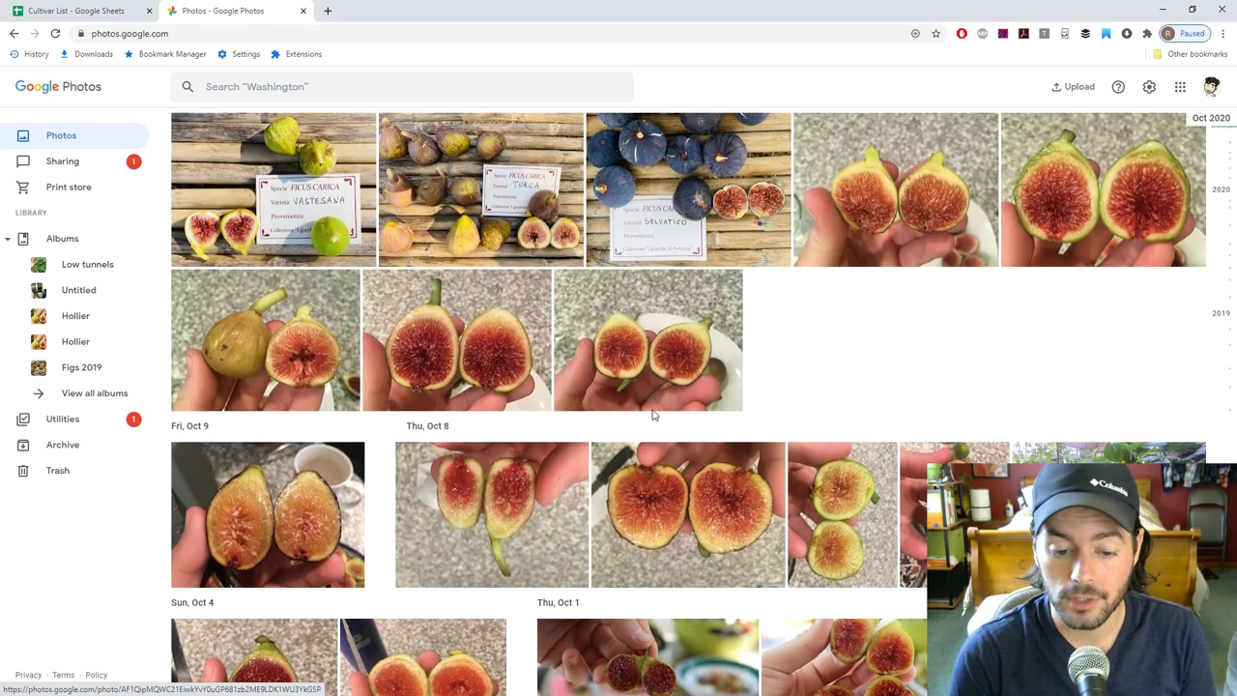
scroll(652, 414, "up", 2)
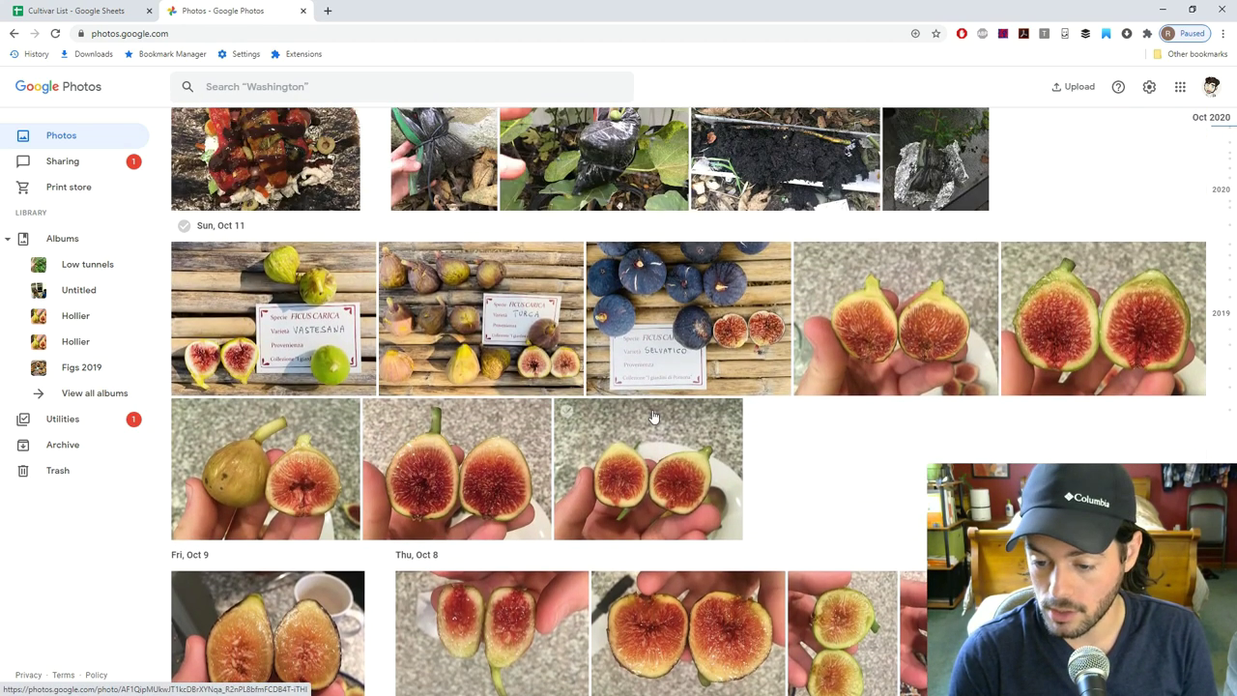
scroll(652, 416, "up", 2)
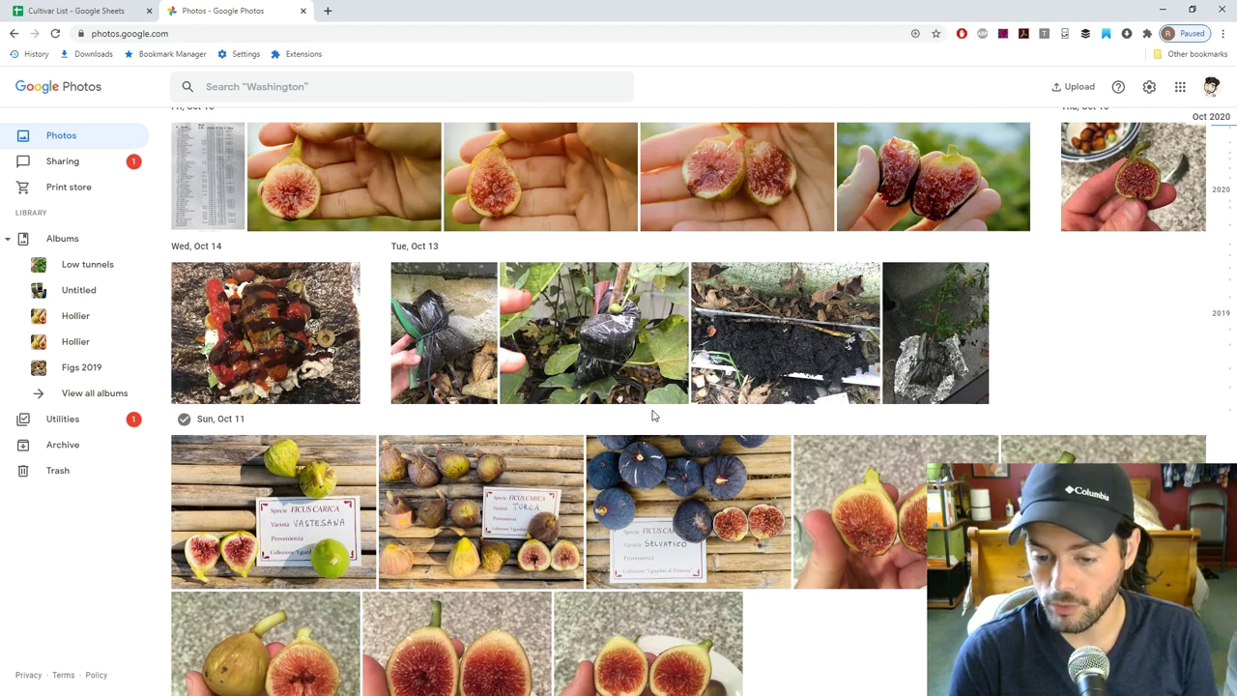
scroll(652, 416, "up", 5)
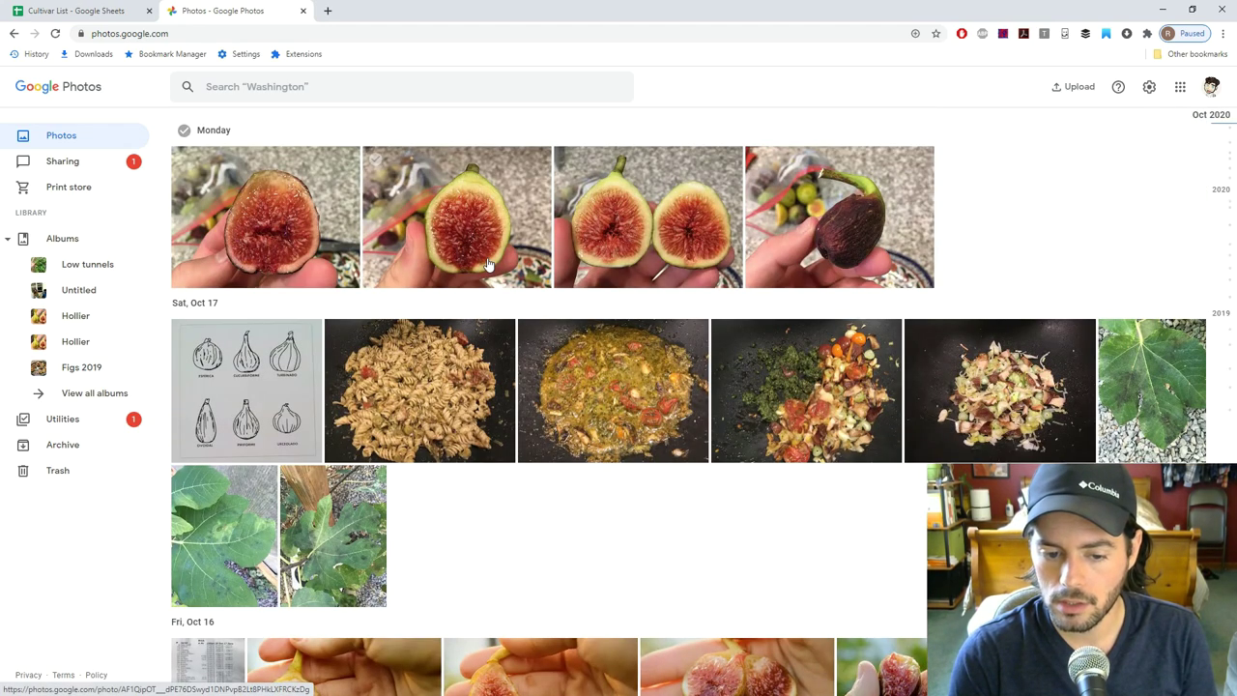
View the large photo of the green-skinned, red-fleshed halved fig from Sun, Oct 11.
scroll(580, 290, "down", 5)
left_click(855, 503)
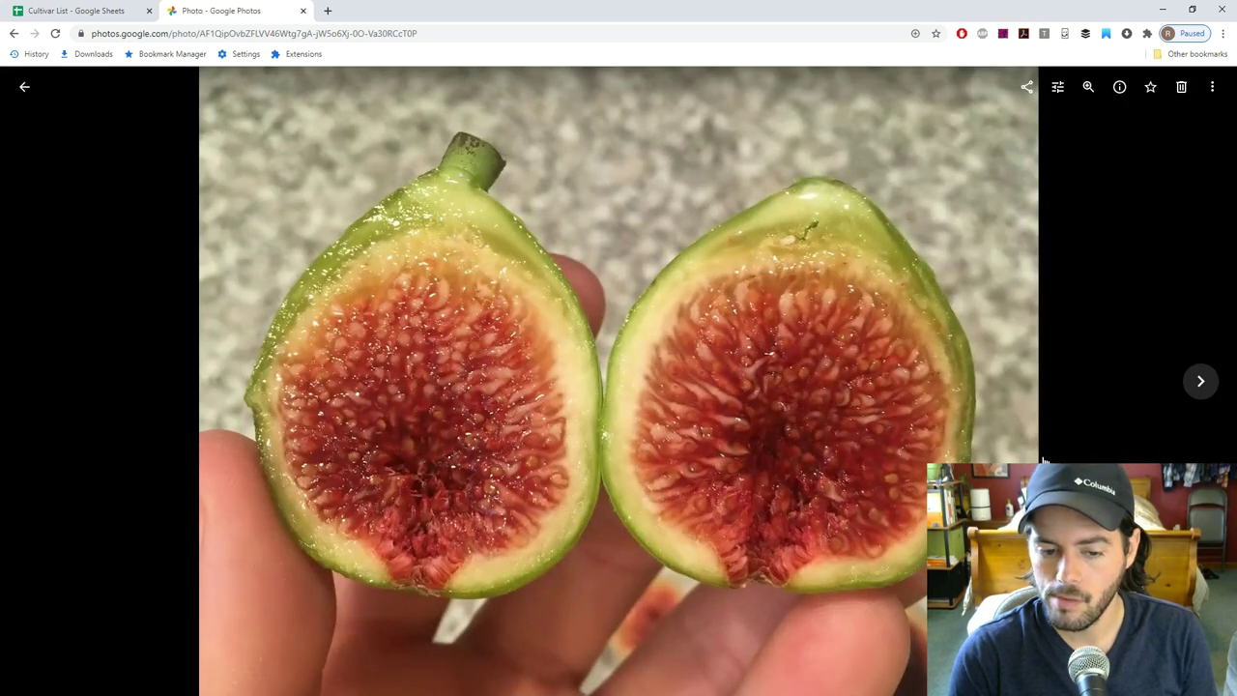
left_click(25, 87)
Open the Sun, Oct 11 photo of the dark-red halved fig with an upright stem and check its photo details.
scroll(601, 338, "down", 4)
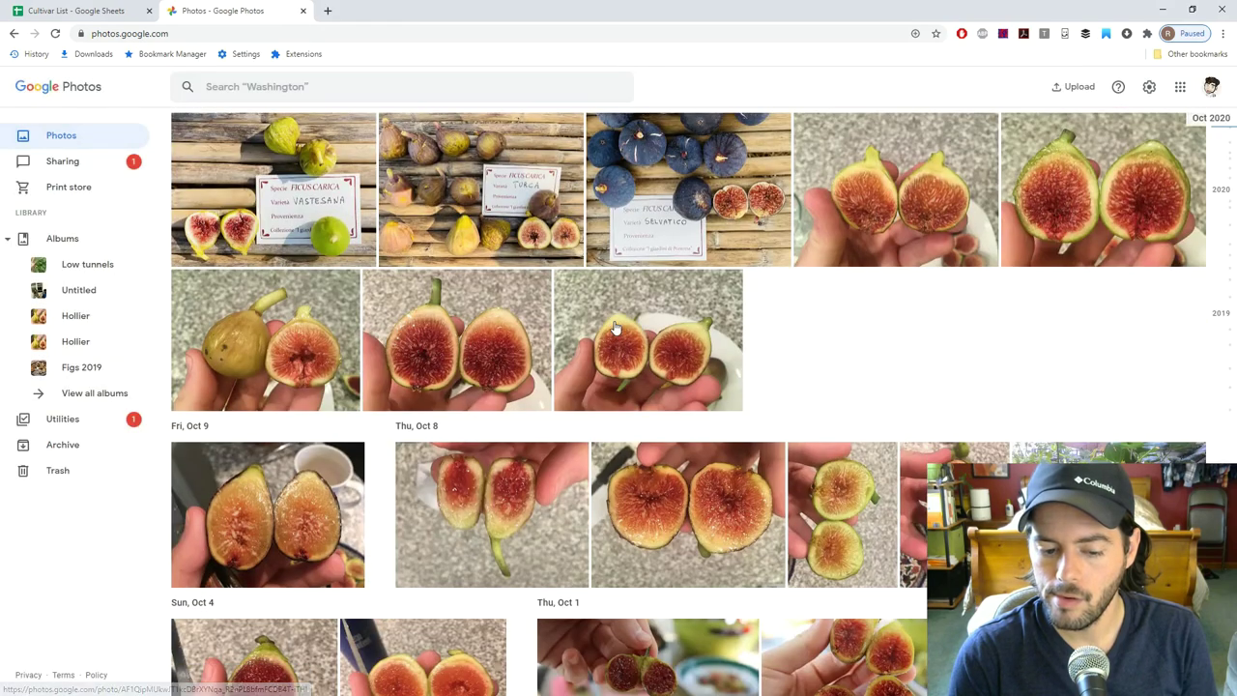
left_click(489, 319)
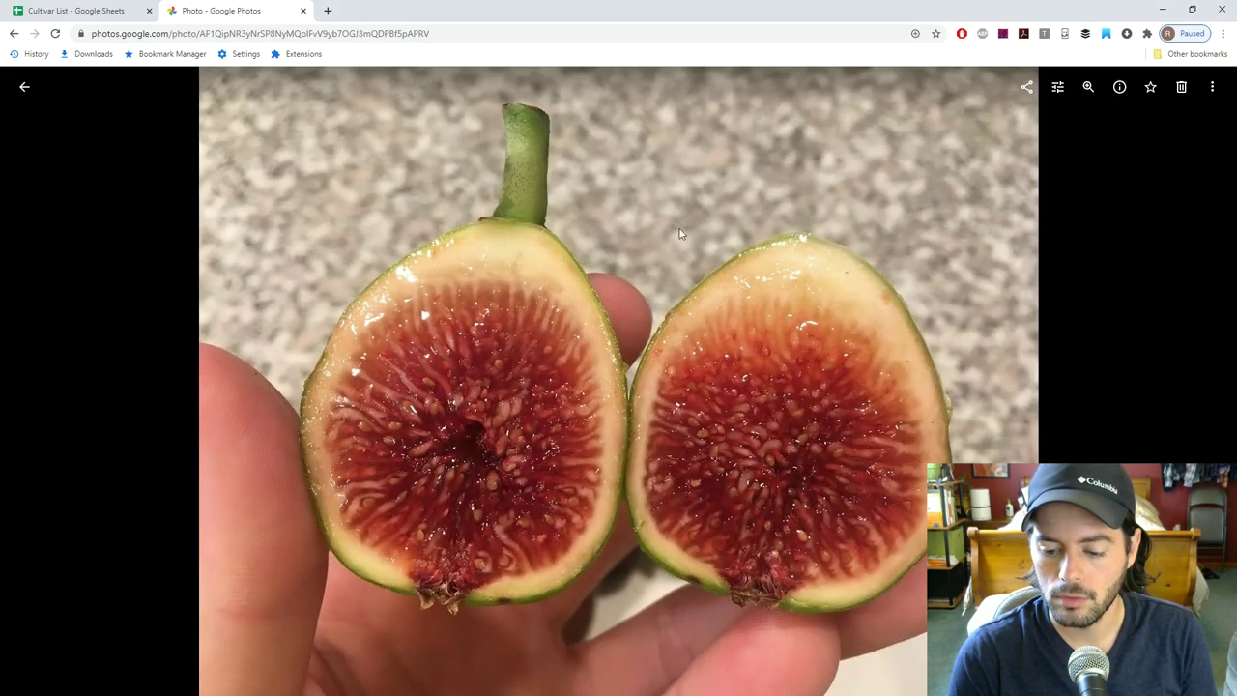
left_click(1117, 87)
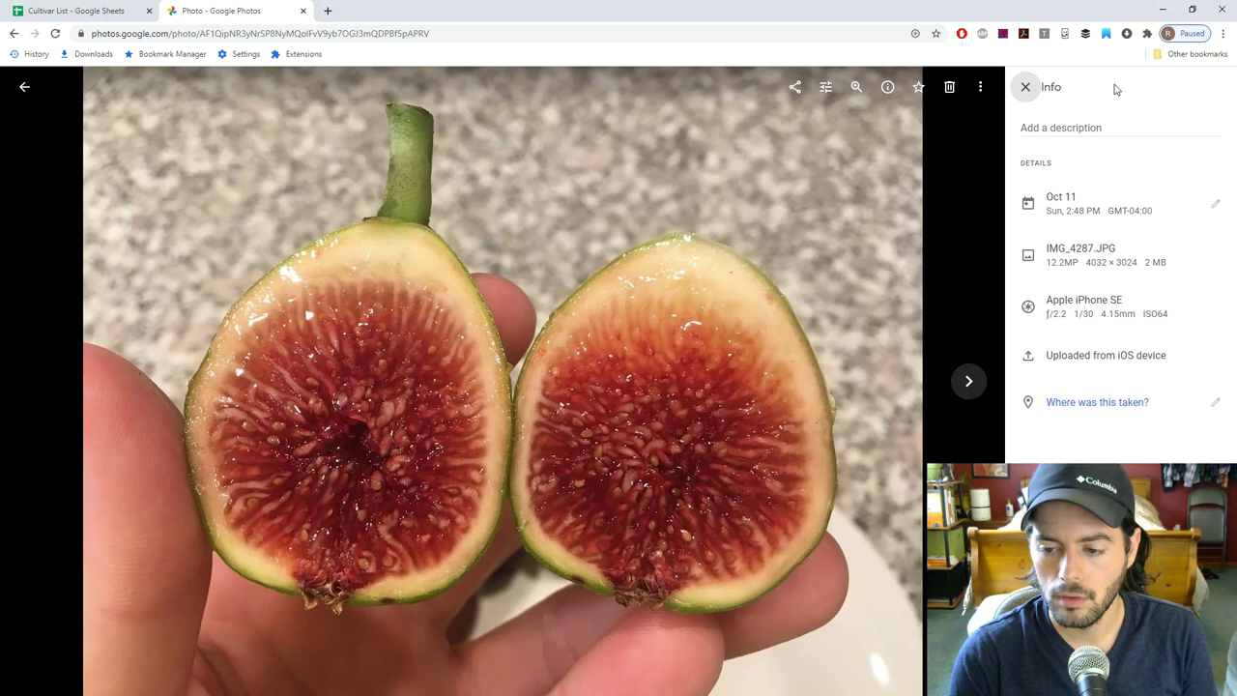
left_click(31, 89)
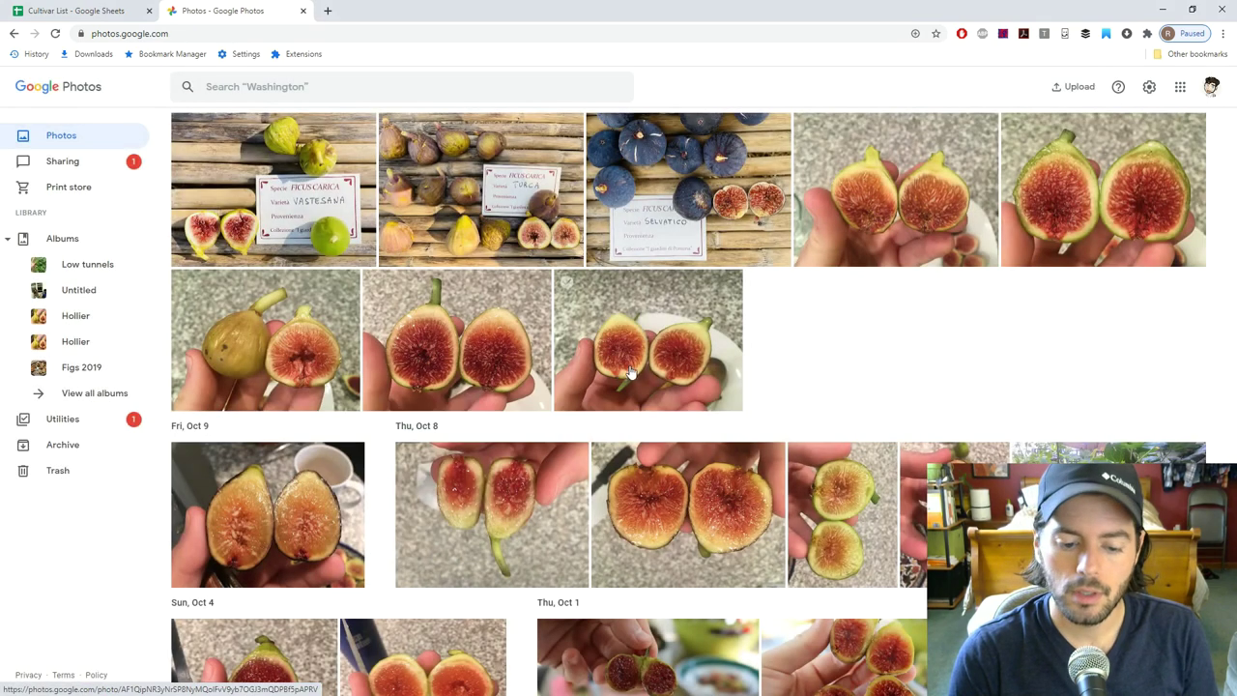
Return to the Cultivar List spreadsheet and highlight the varieties in the Early through Very Late columns.
scroll(629, 371, "down", 4)
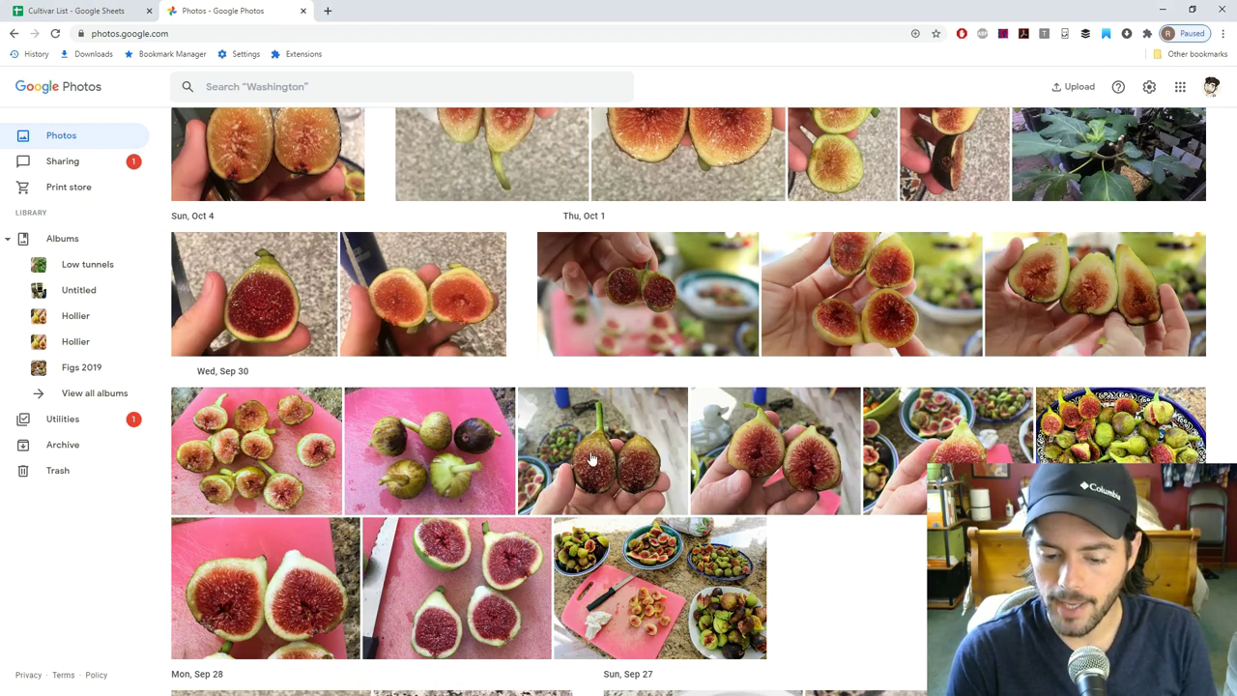
scroll(521, 345, "up", 10)
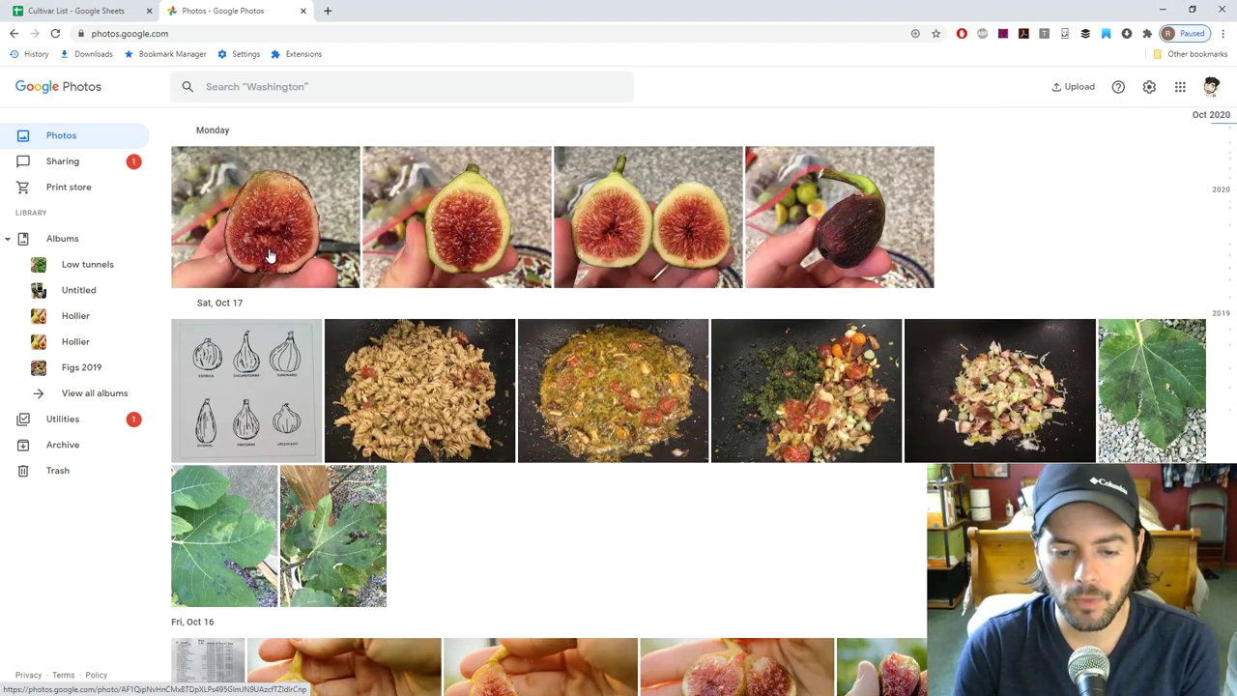
left_click(75, 10)
left_click_drag(126, 220, 435, 309)
left_click(434, 309)
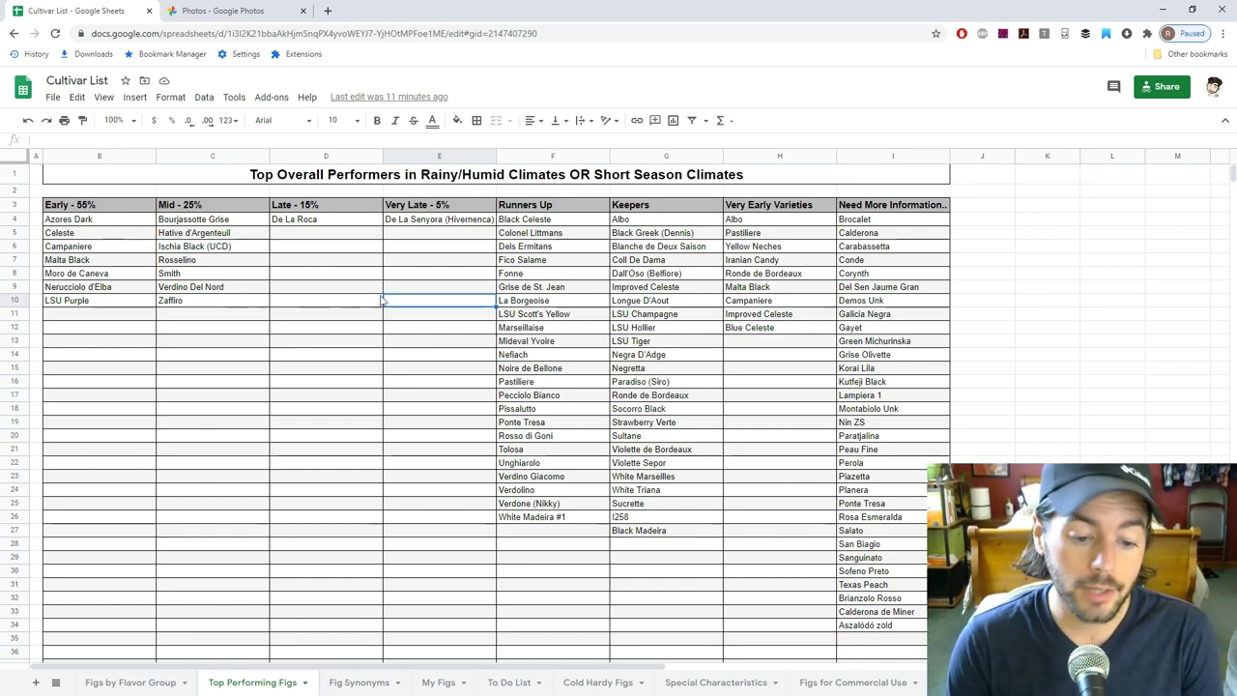
mouse_move(401, 304)
left_mouse_down()
mouse_move(97, 224)
mouse_move(409, 309)
left_mouse_up()
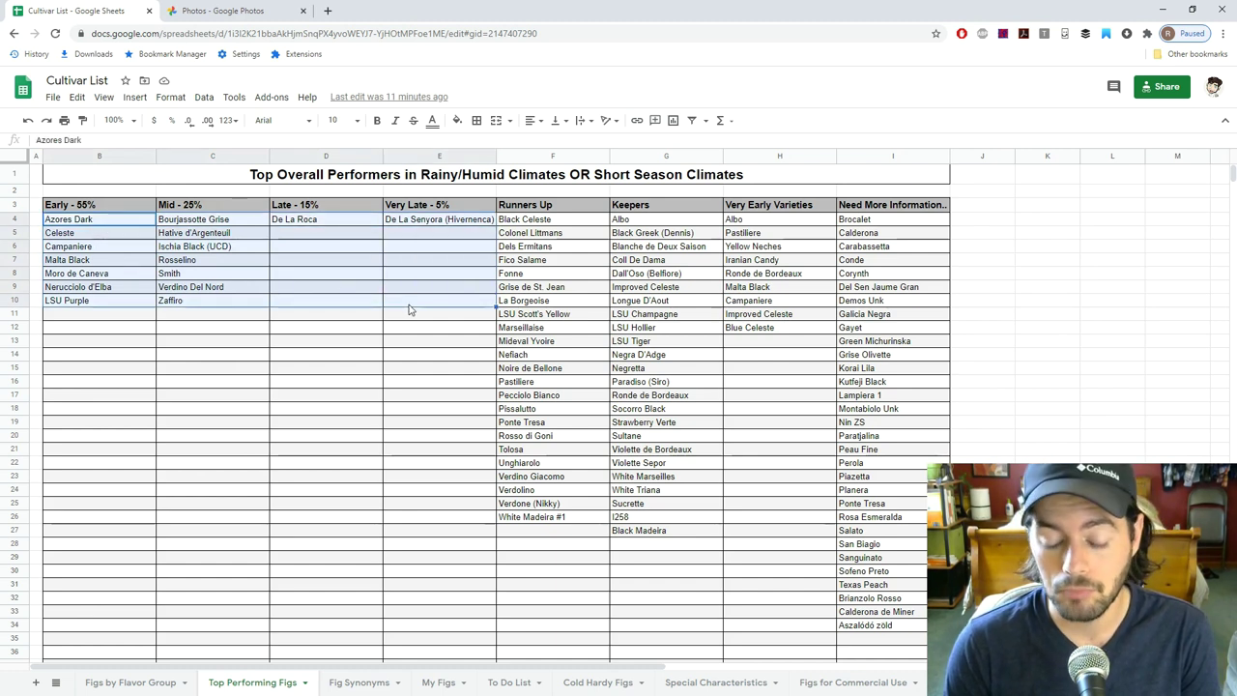
left_click(408, 309)
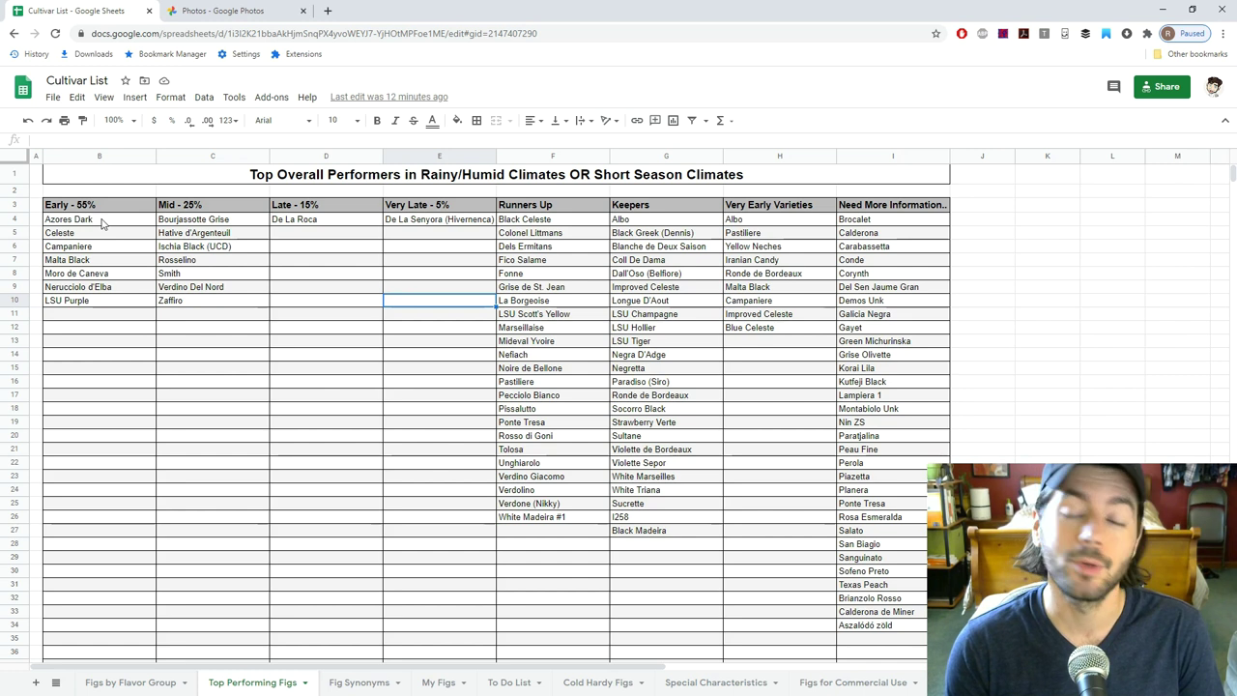
Highlight rows 4 to 10 of the four ripening-season lists again, and select Celeste in the Early list.
left_click_drag(102, 222, 390, 293)
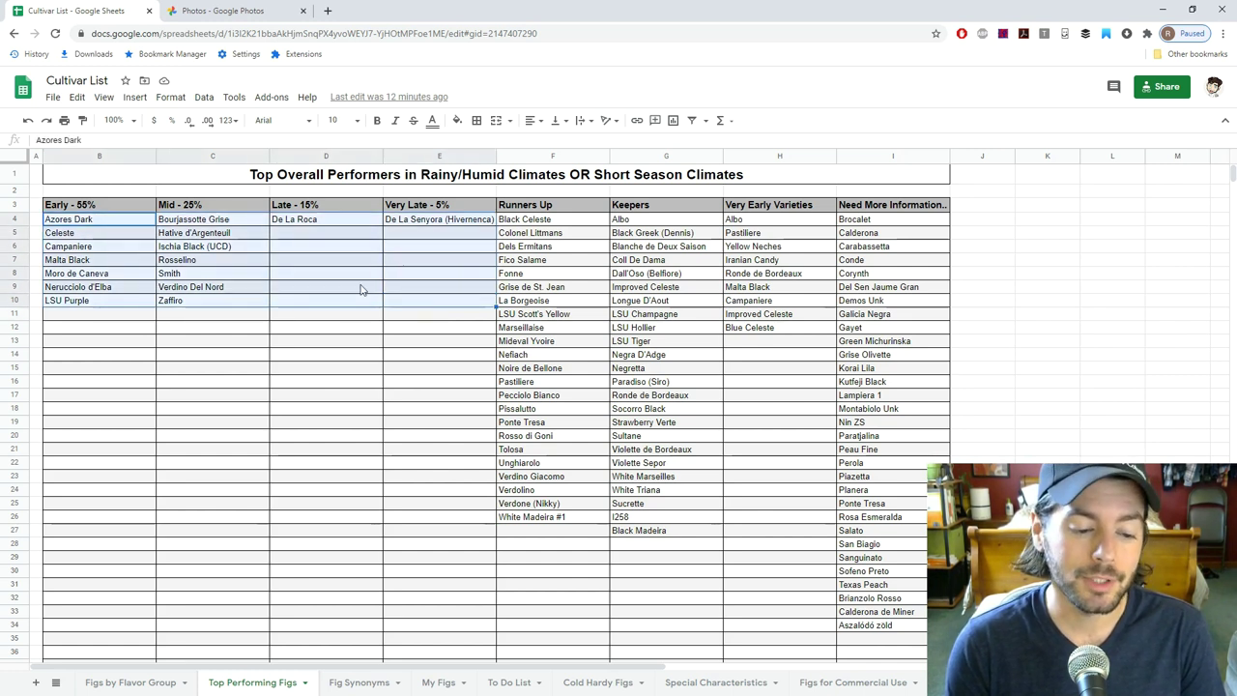
left_click(337, 275)
left_click_drag(106, 221, 392, 303)
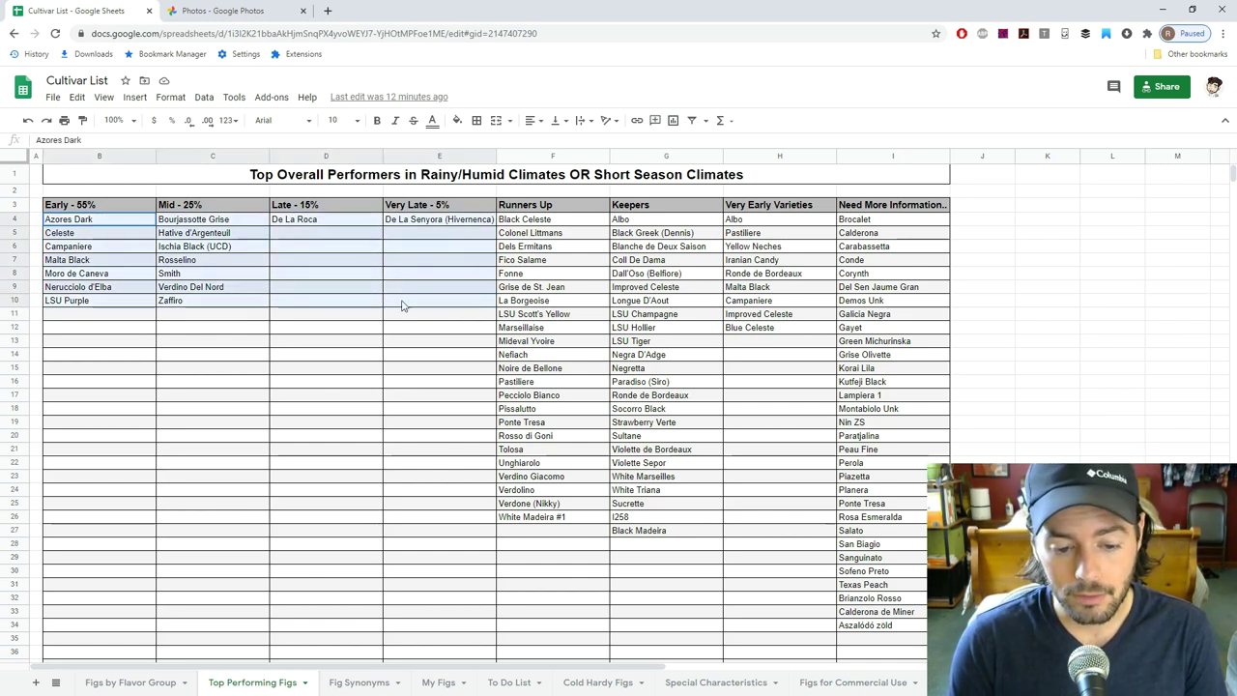
left_click(292, 303)
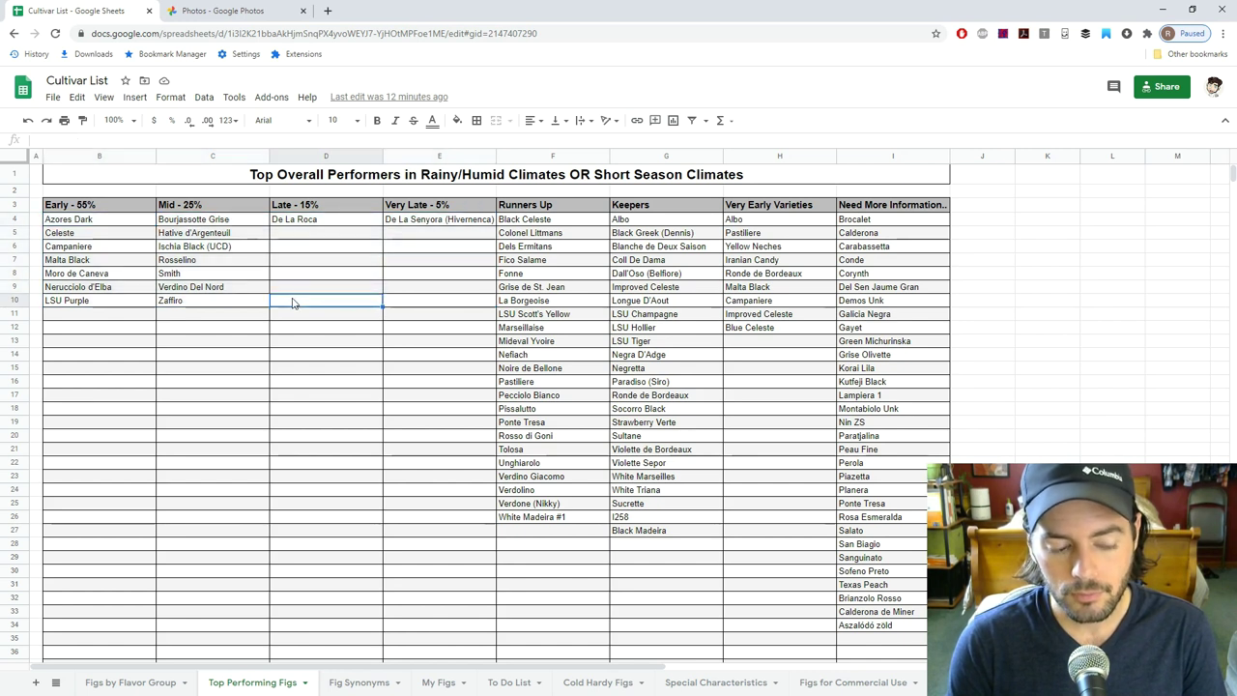
left_click(133, 220)
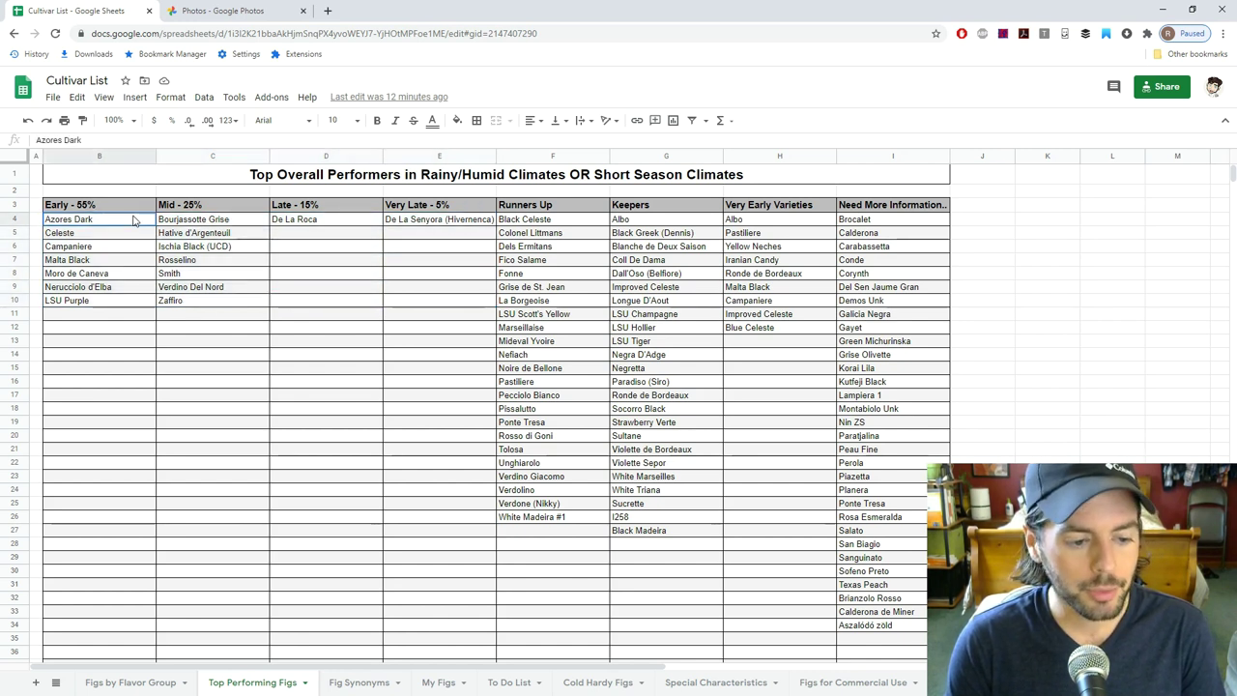
left_click(84, 238)
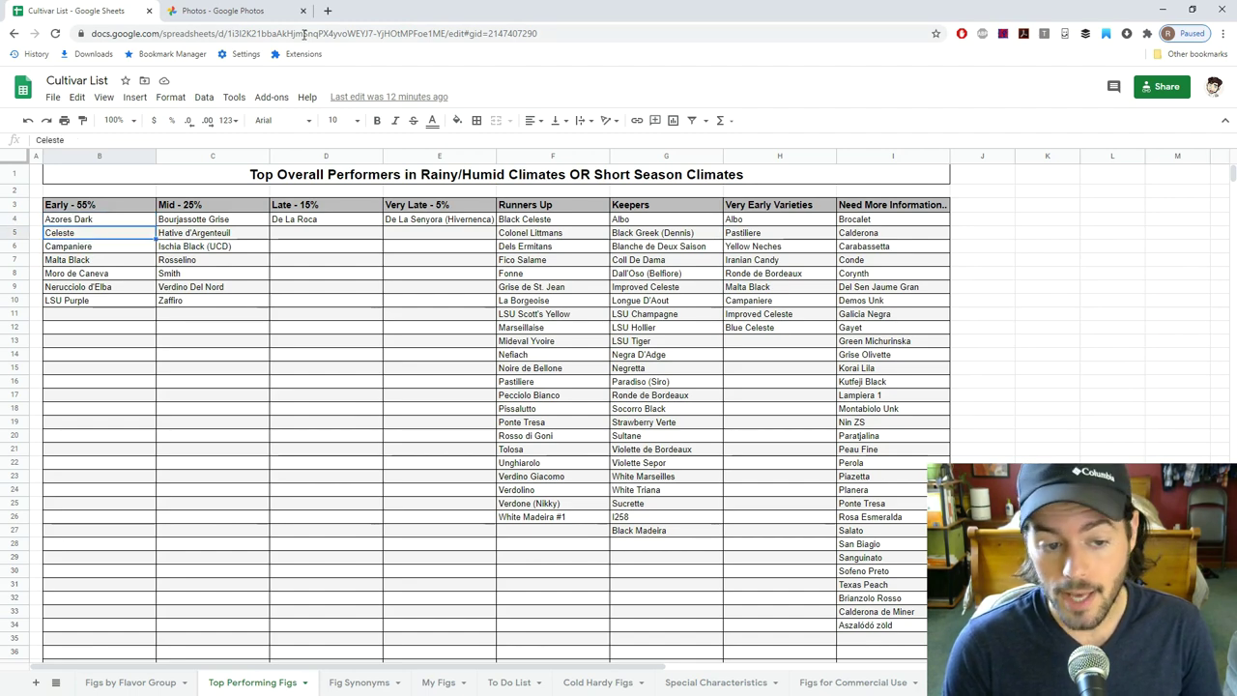
Open the figboss.com website in a new browser tab.
left_click(327, 11)
type("figboss")
key("Return")
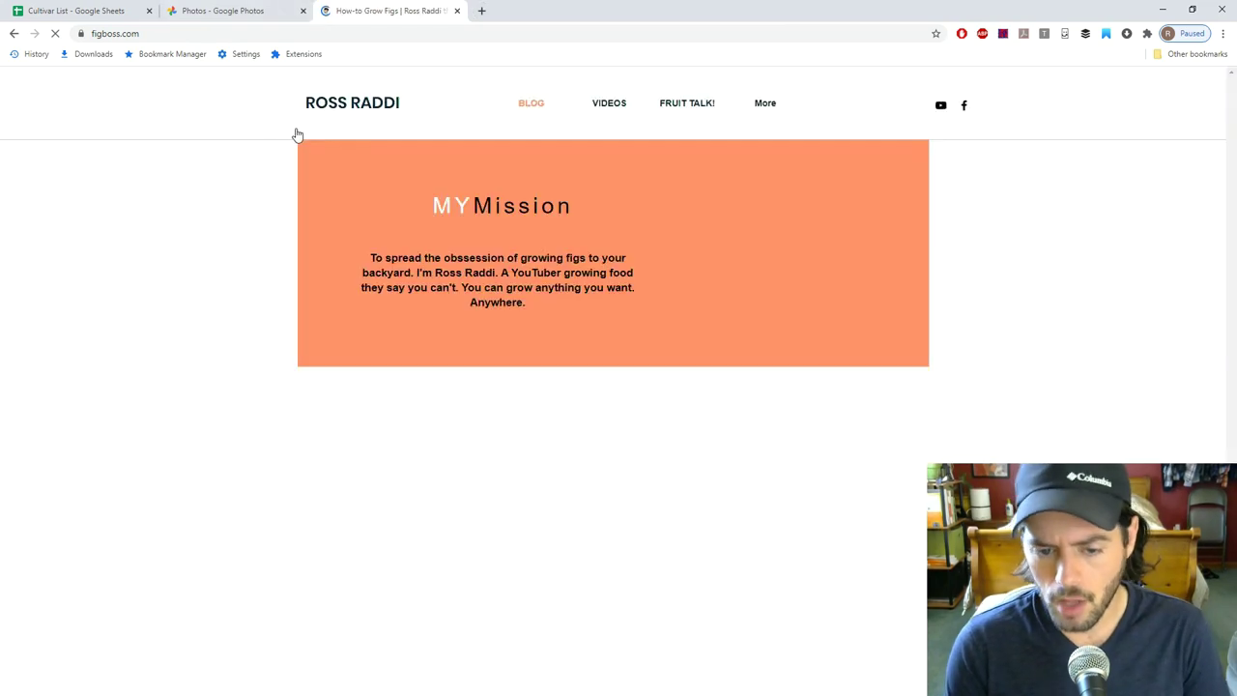
Go to page 2 of the blog posts and open the article "The Many Strains of Celeste".
scroll(591, 364, "down", 3)
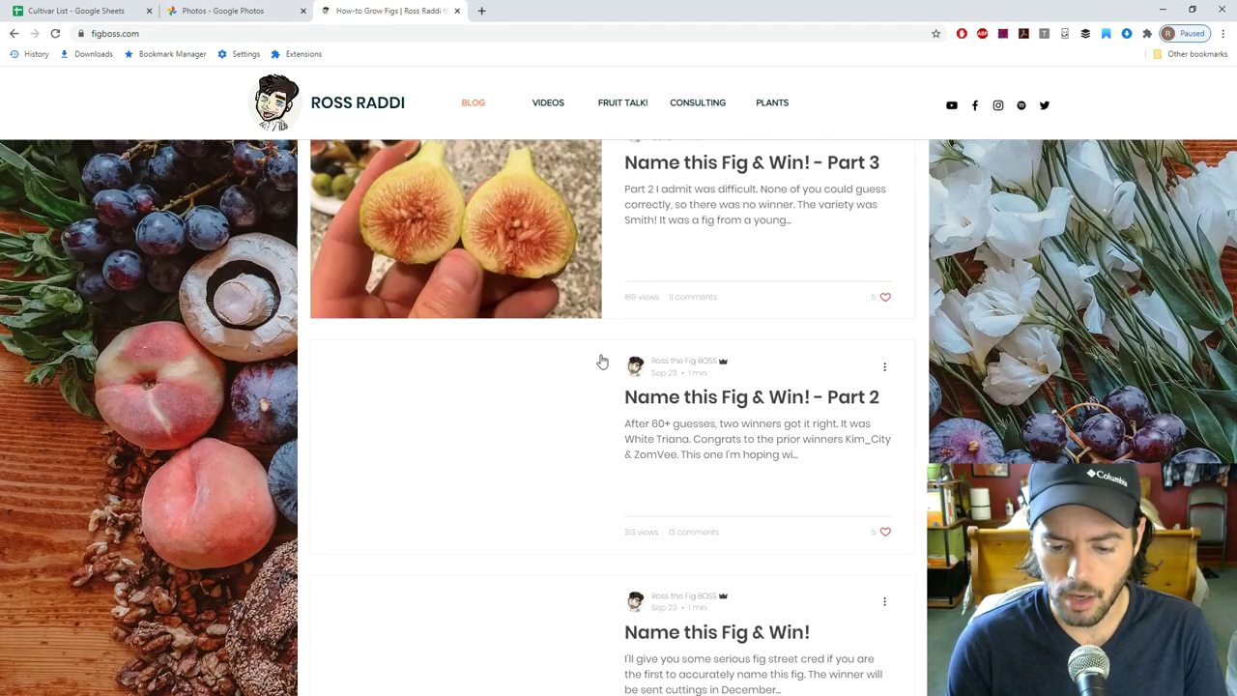
scroll(607, 357, "down", 2)
scroll(610, 354, "down", 10)
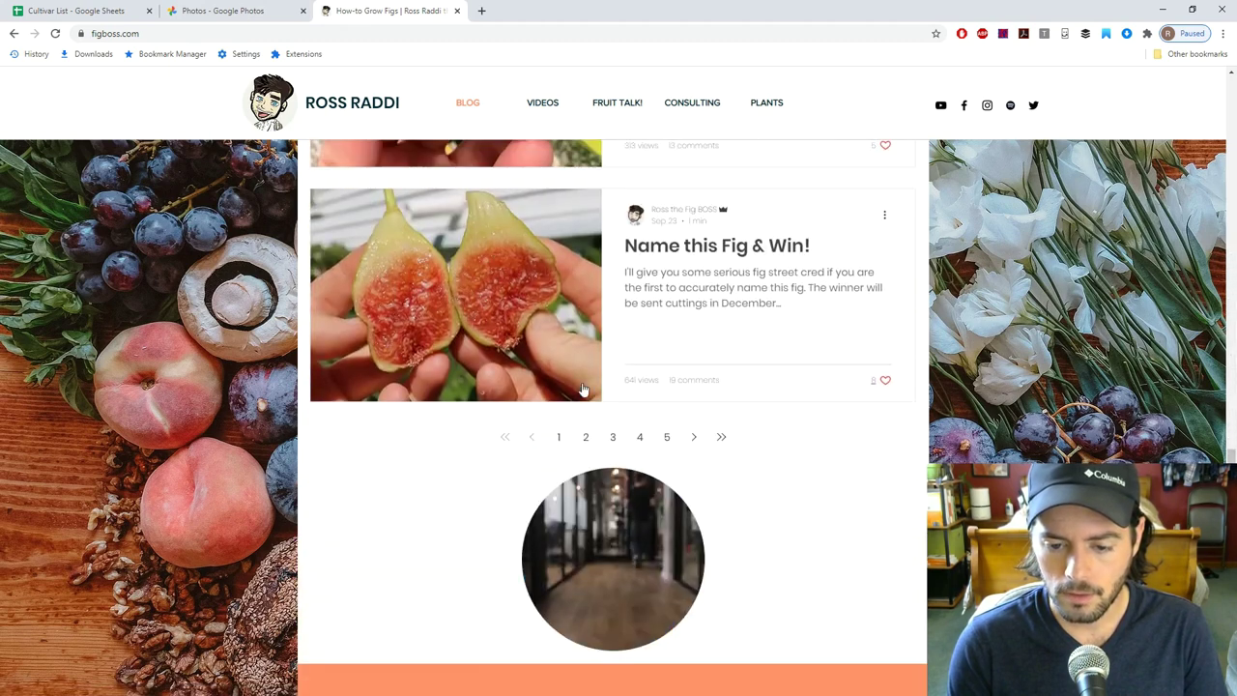
left_click(588, 438)
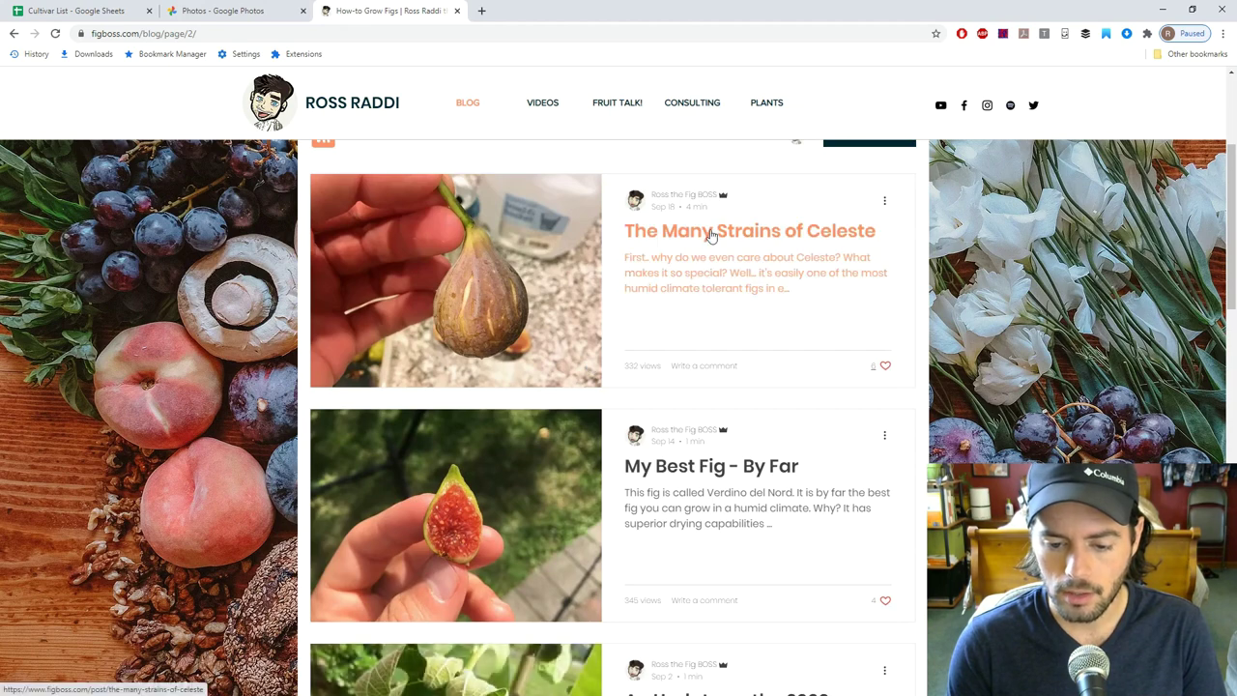
left_click(711, 235)
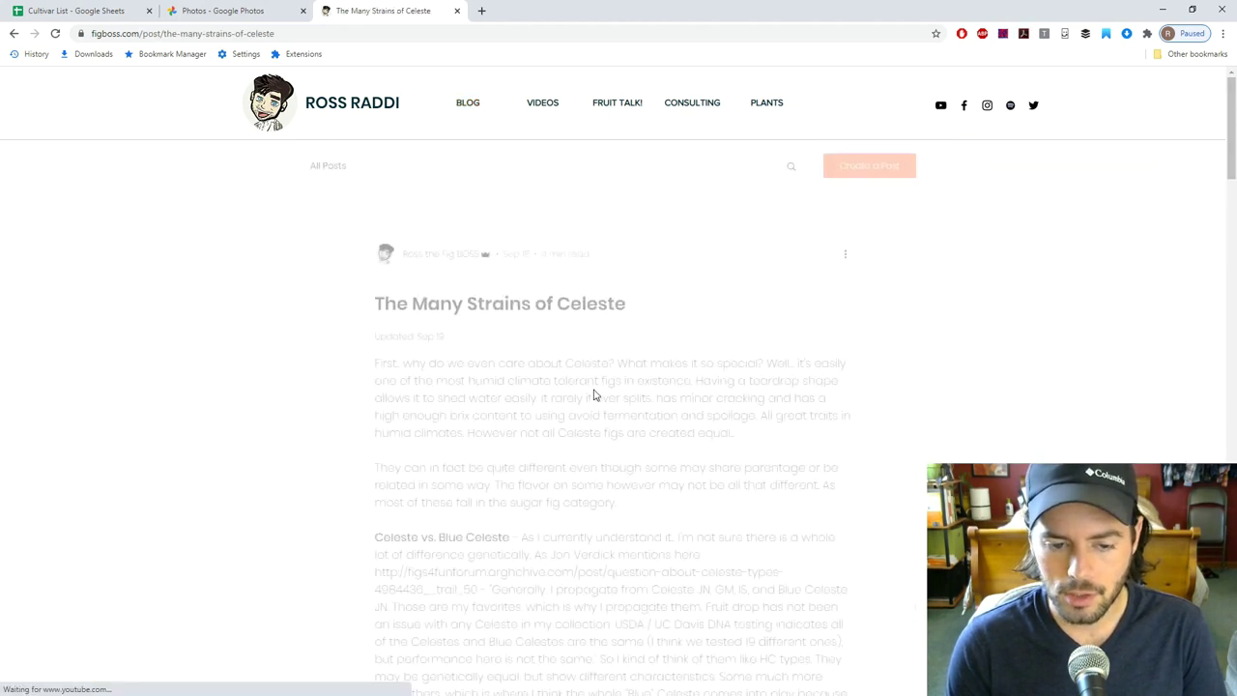
Examine the article's "Celeste vs. Blue Celeste" section, highlighting its paragraph temporarily.
scroll(593, 394, "down", 3)
scroll(593, 394, "up", 1)
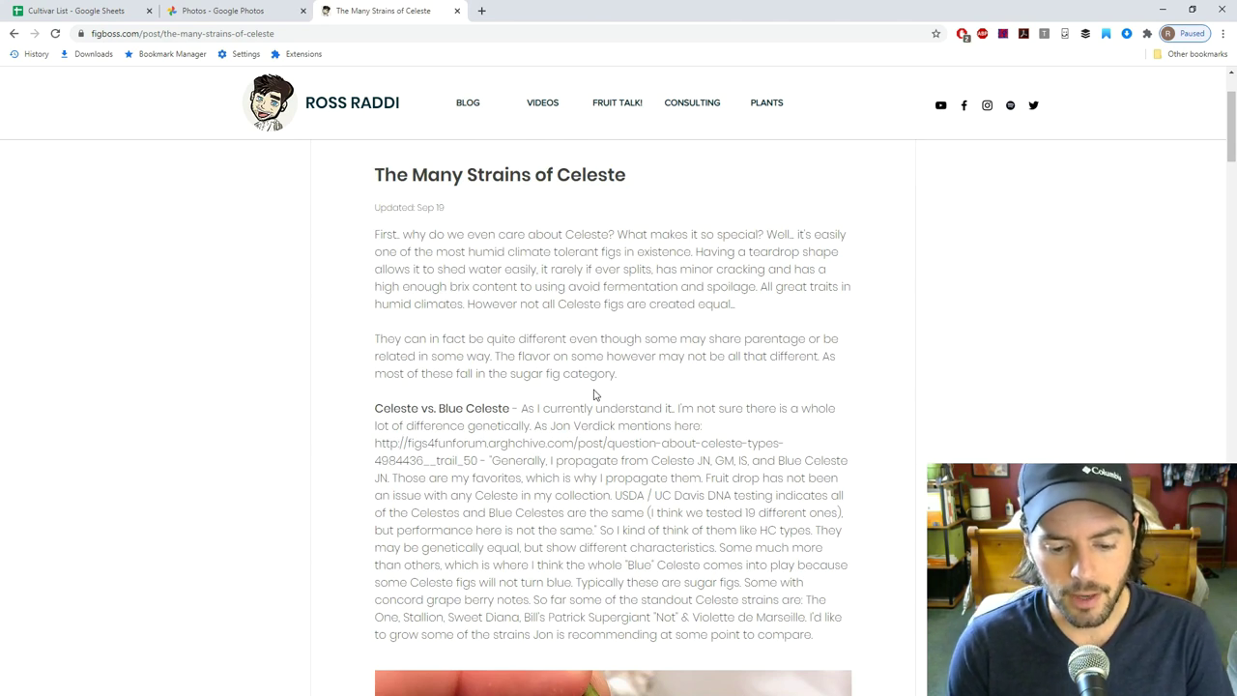
left_click_drag(354, 410, 881, 591)
left_click(701, 520)
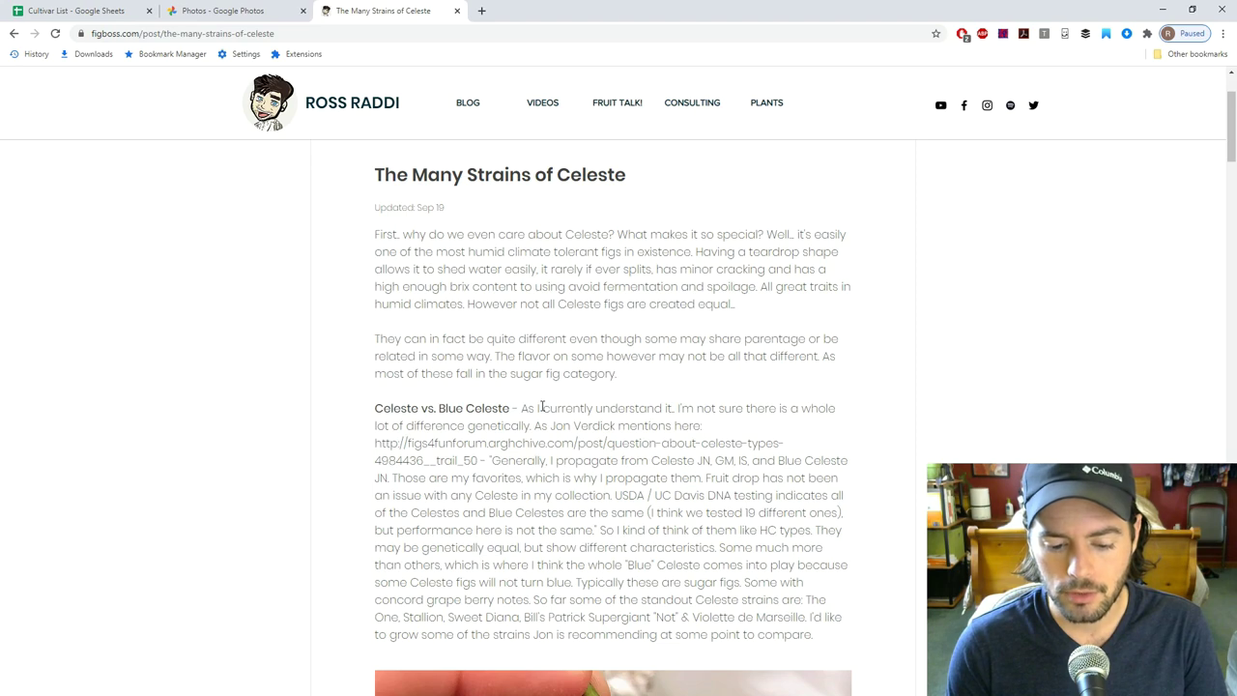
Check the Cultivar List briefly, and return to the article to examine the fig photo below the "Celeste vs. Blue Celeste" section.
left_click(87, 11)
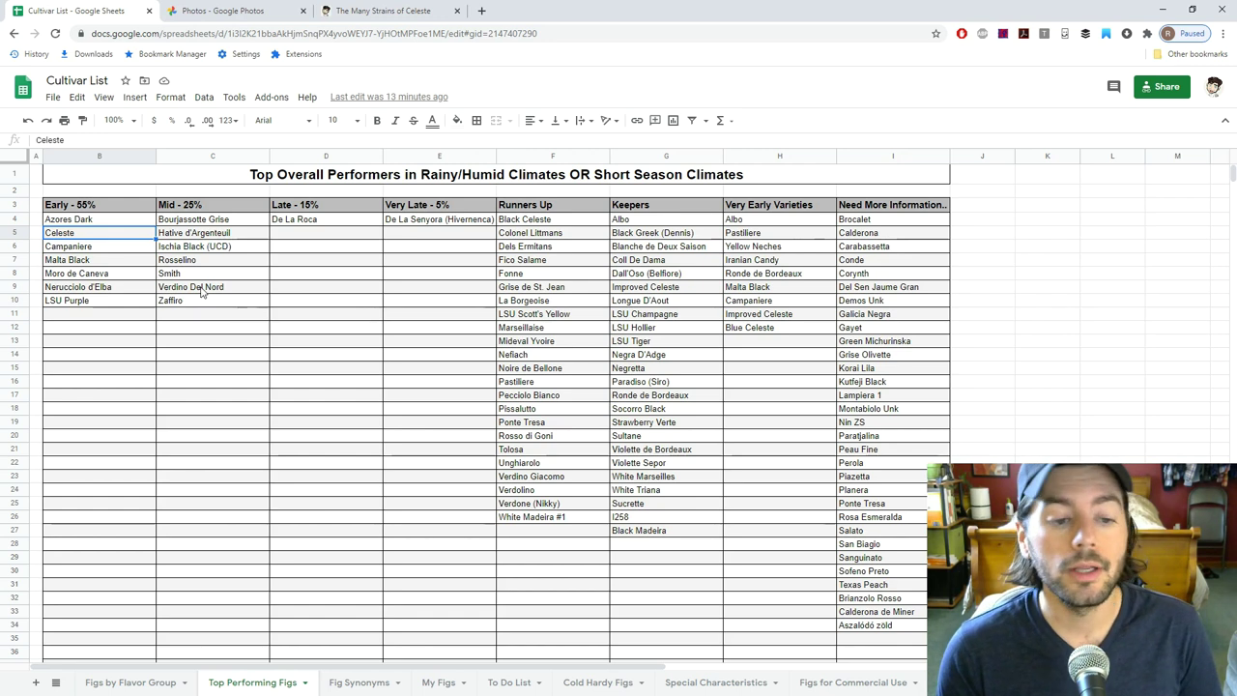
left_click(377, 20)
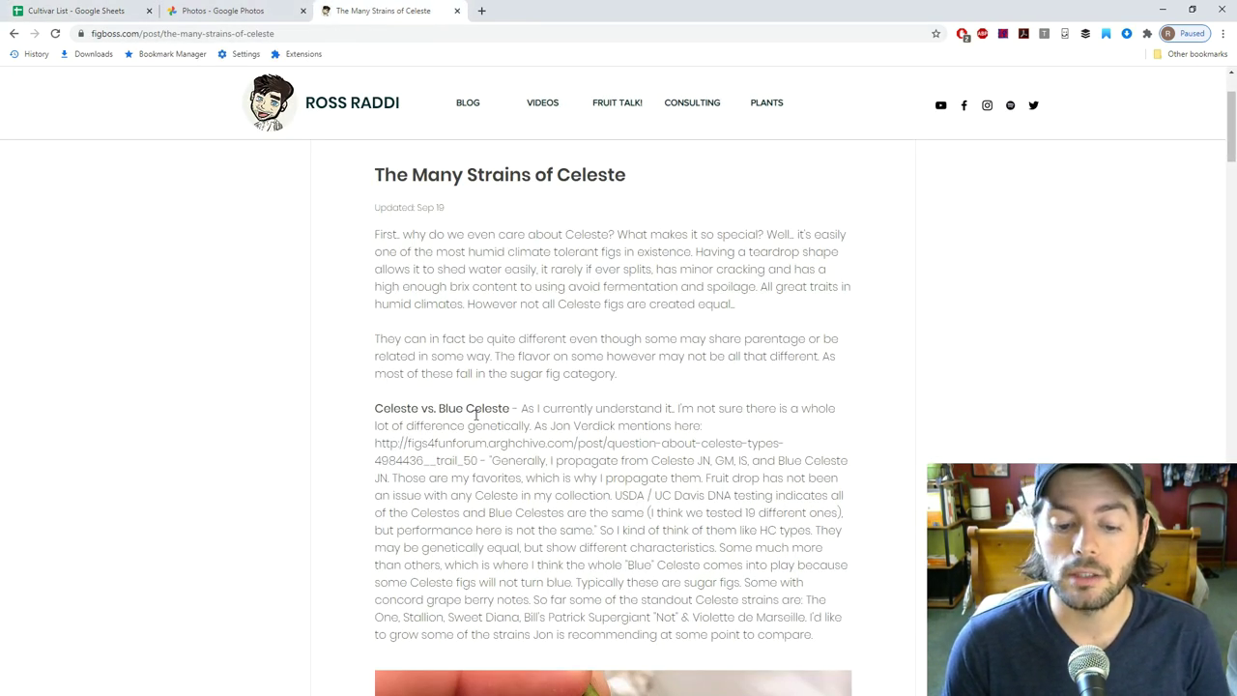
scroll(487, 434, "down", 5)
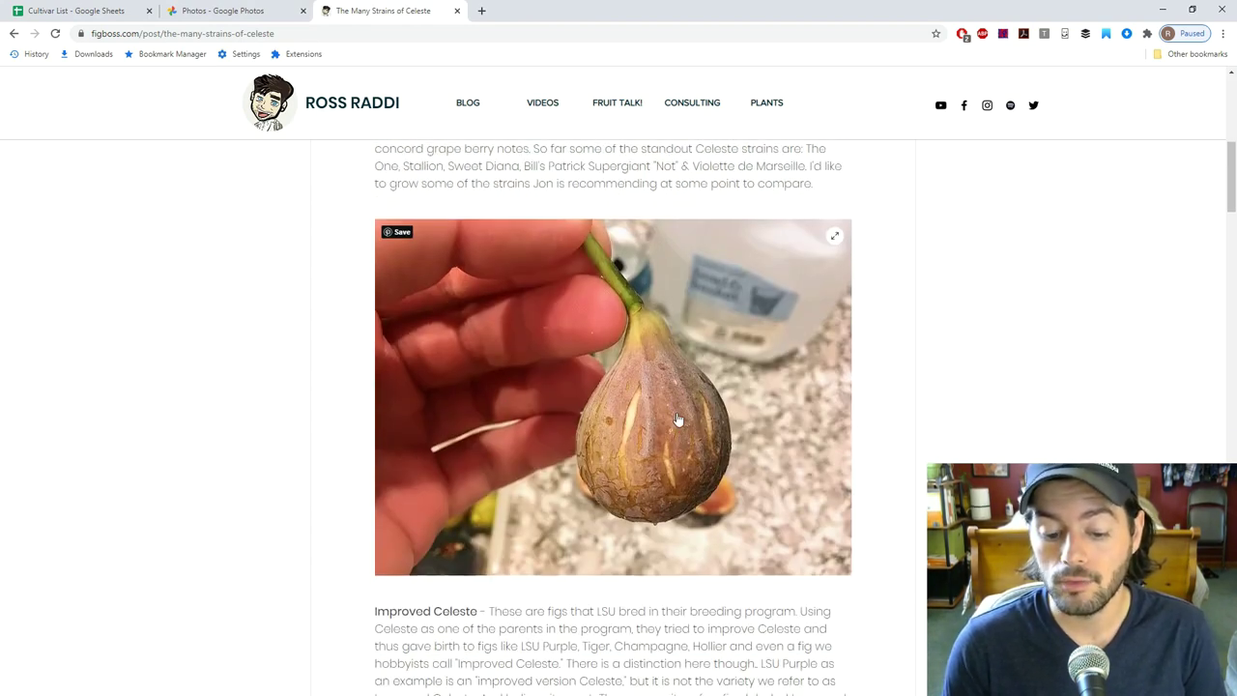
scroll(502, 366, "up", 3)
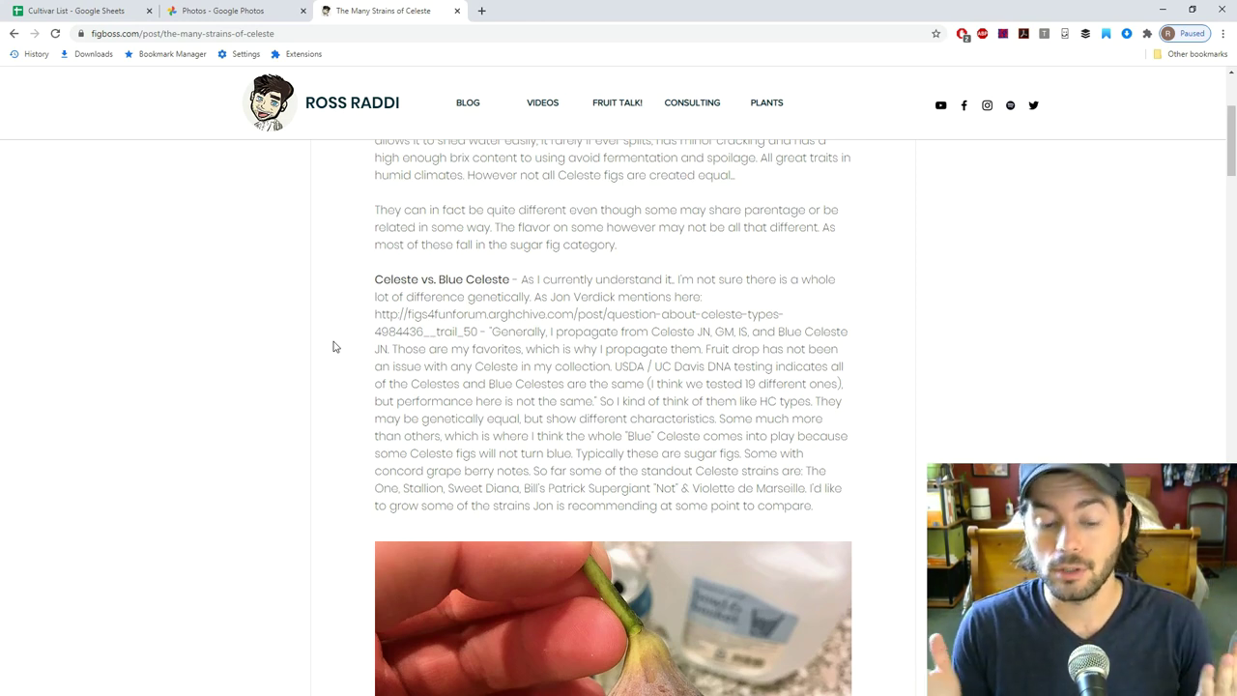
Switch back to the Cultivar List and highlight the Early varieties, followed by the whole Early through Very Late block.
left_click(87, 10)
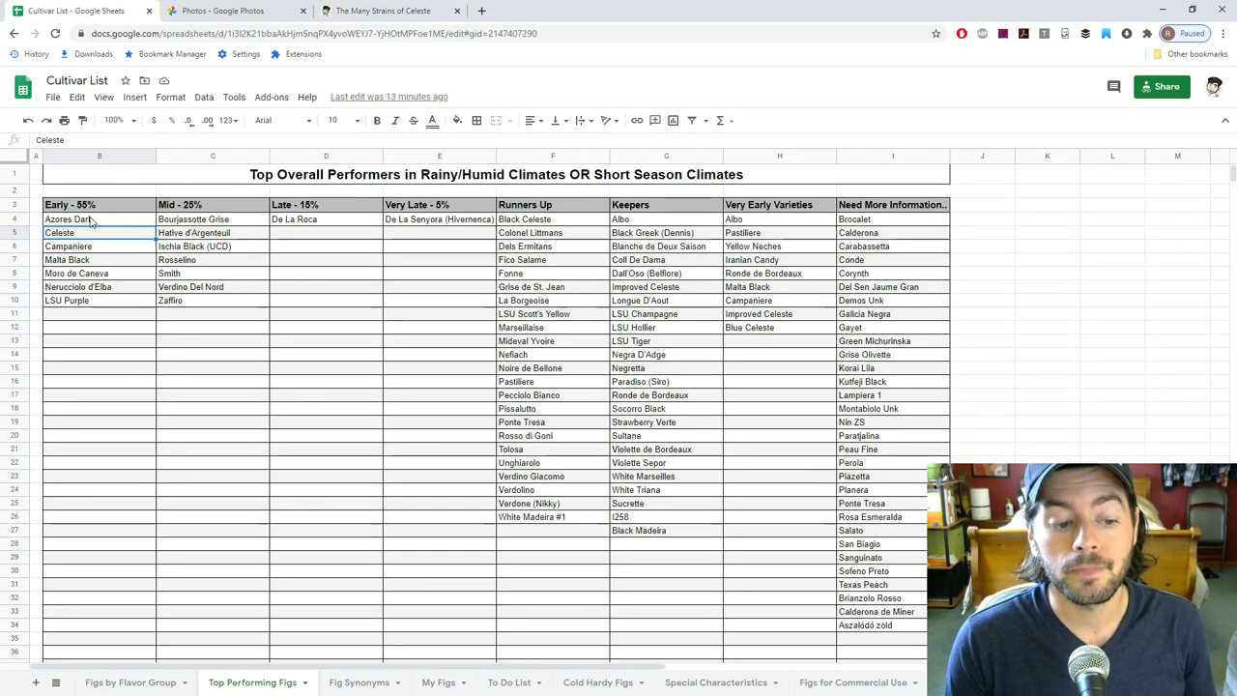
left_click_drag(92, 220, 142, 307)
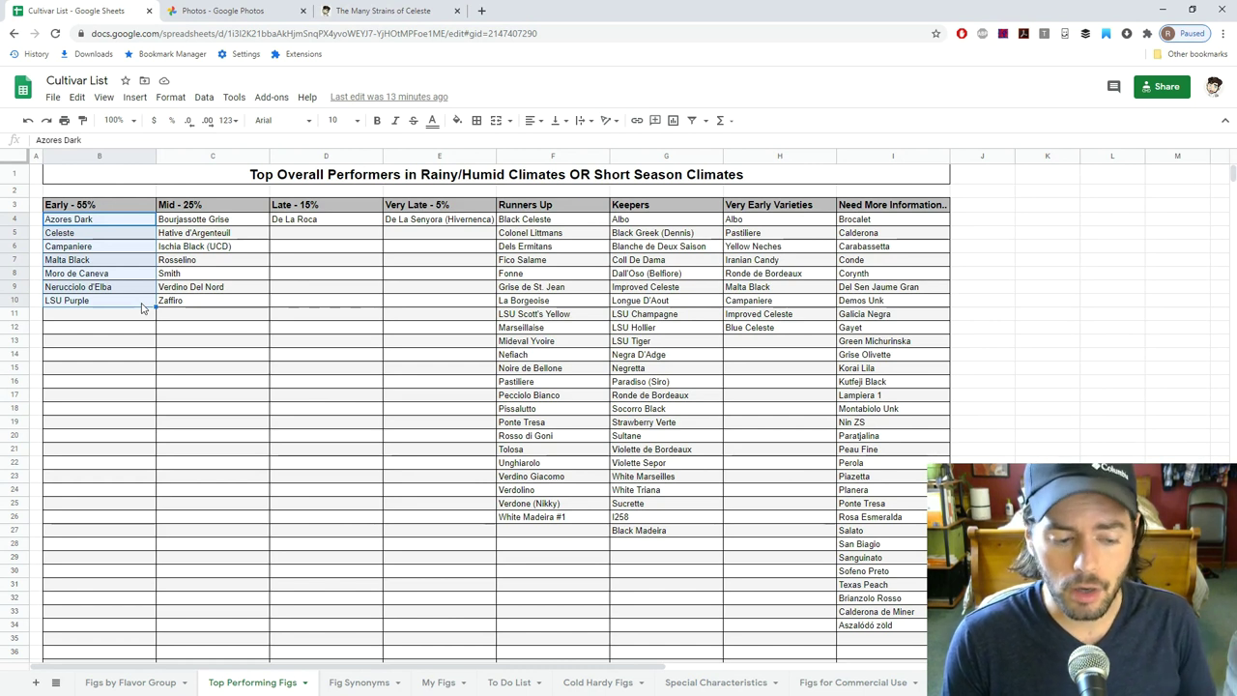
left_click(142, 305)
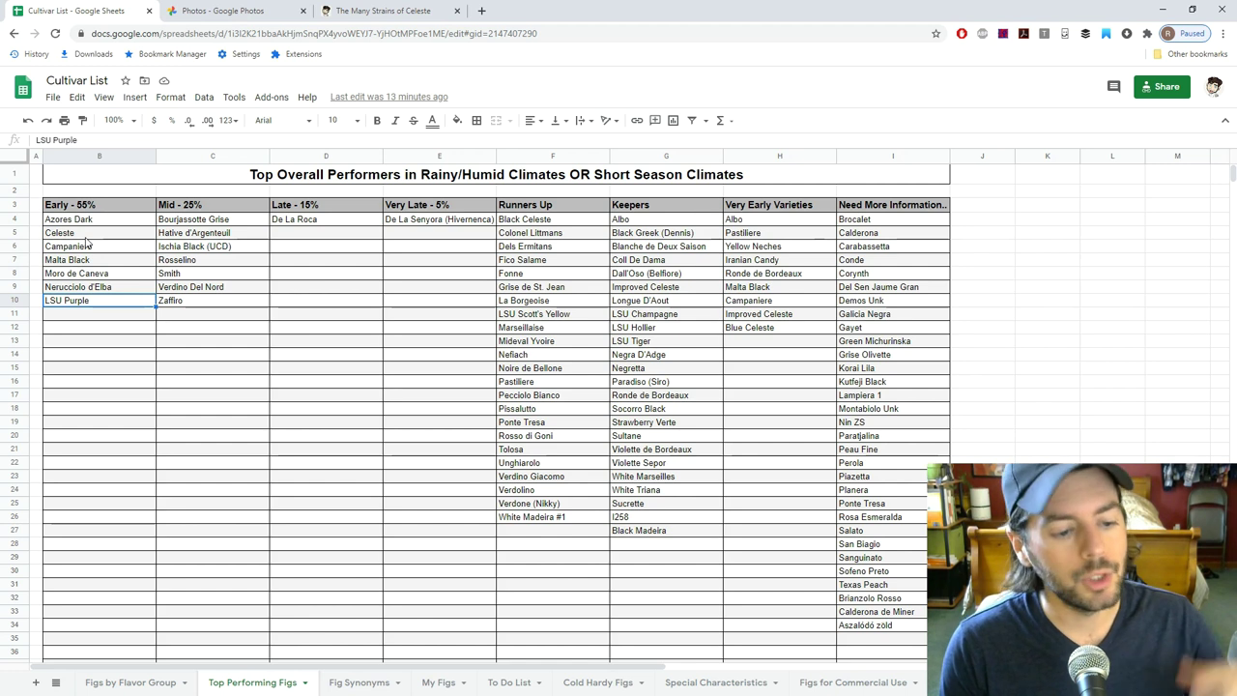
left_click_drag(93, 222, 431, 306)
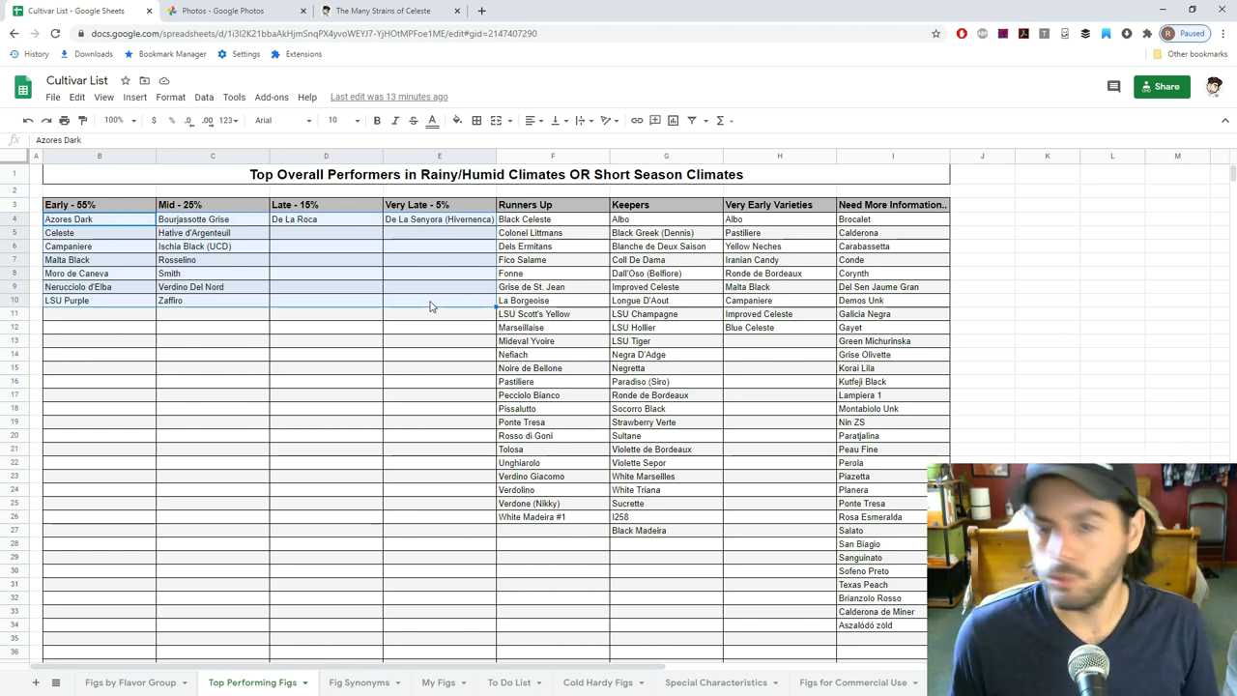
left_click(435, 288)
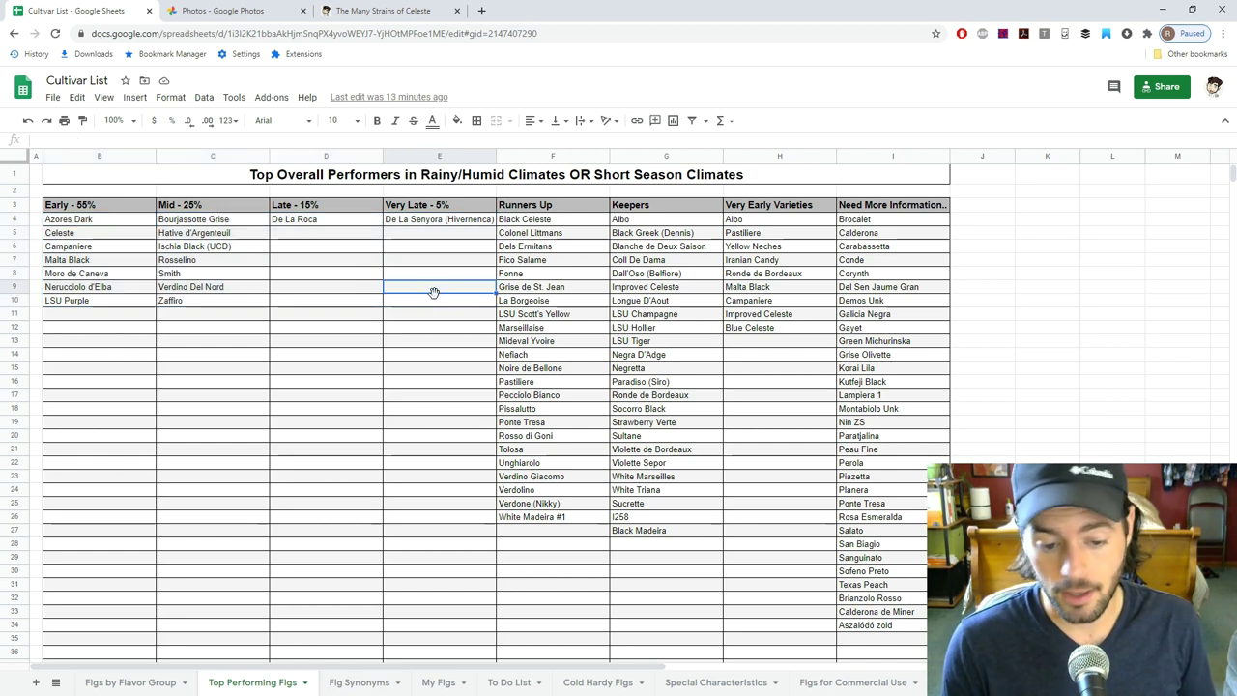
Select Campaniere in the Early list and open the Fri, Oct 16 photo of the halved fig on a palm in Google Photos.
left_click(125, 249)
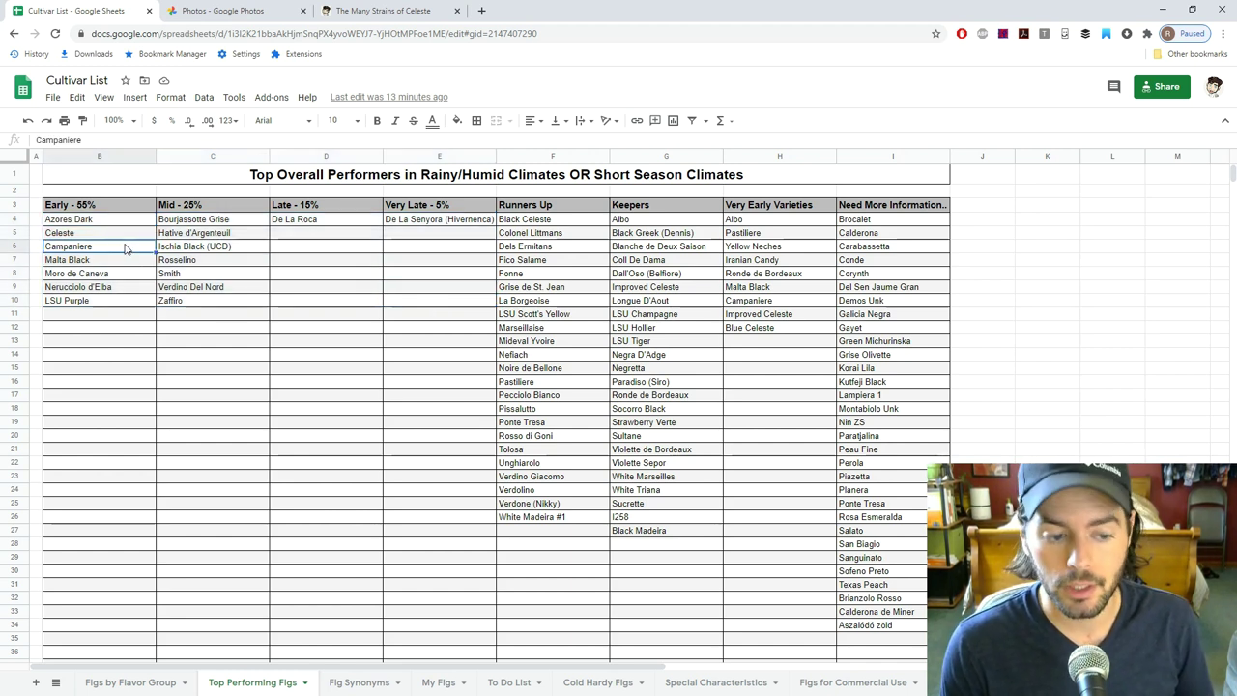
left_click(269, 12)
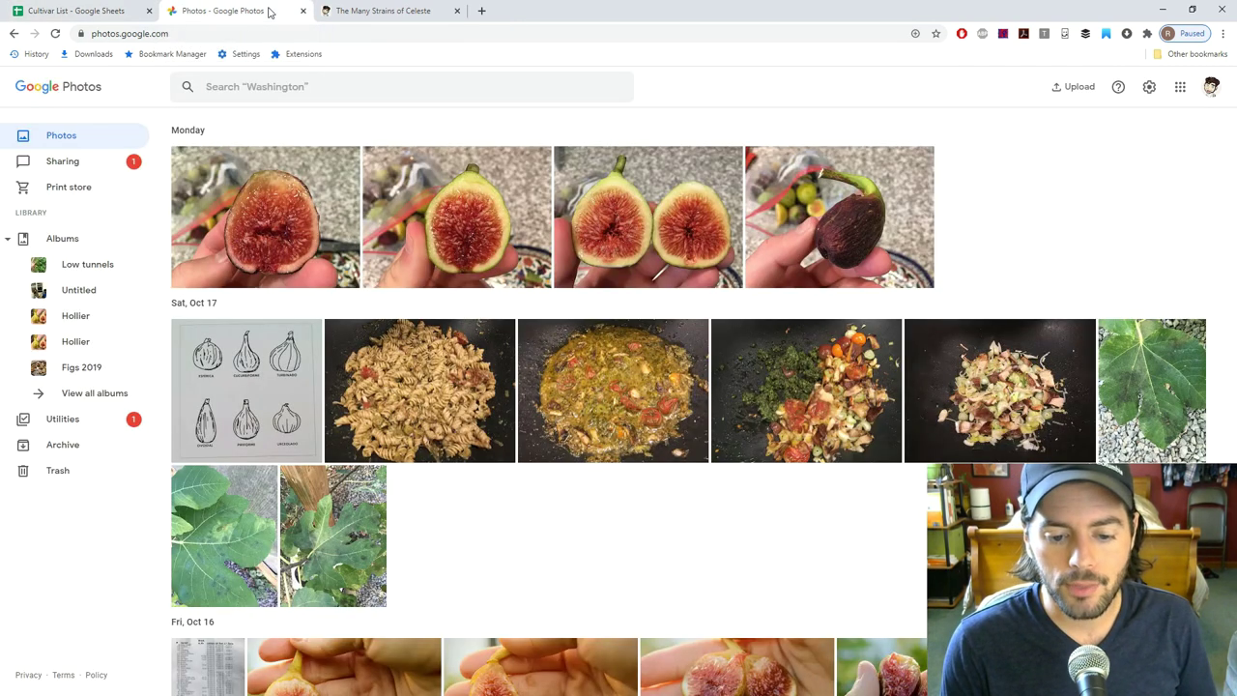
scroll(502, 419, "down", 4)
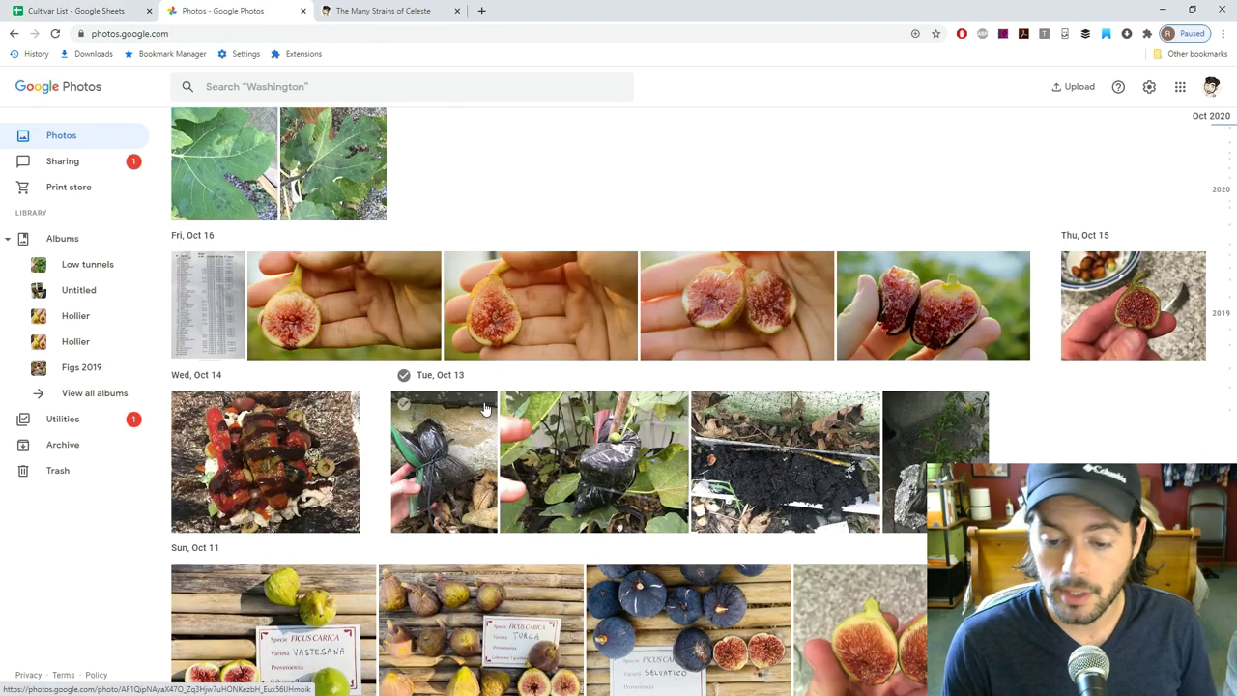
left_click(685, 297)
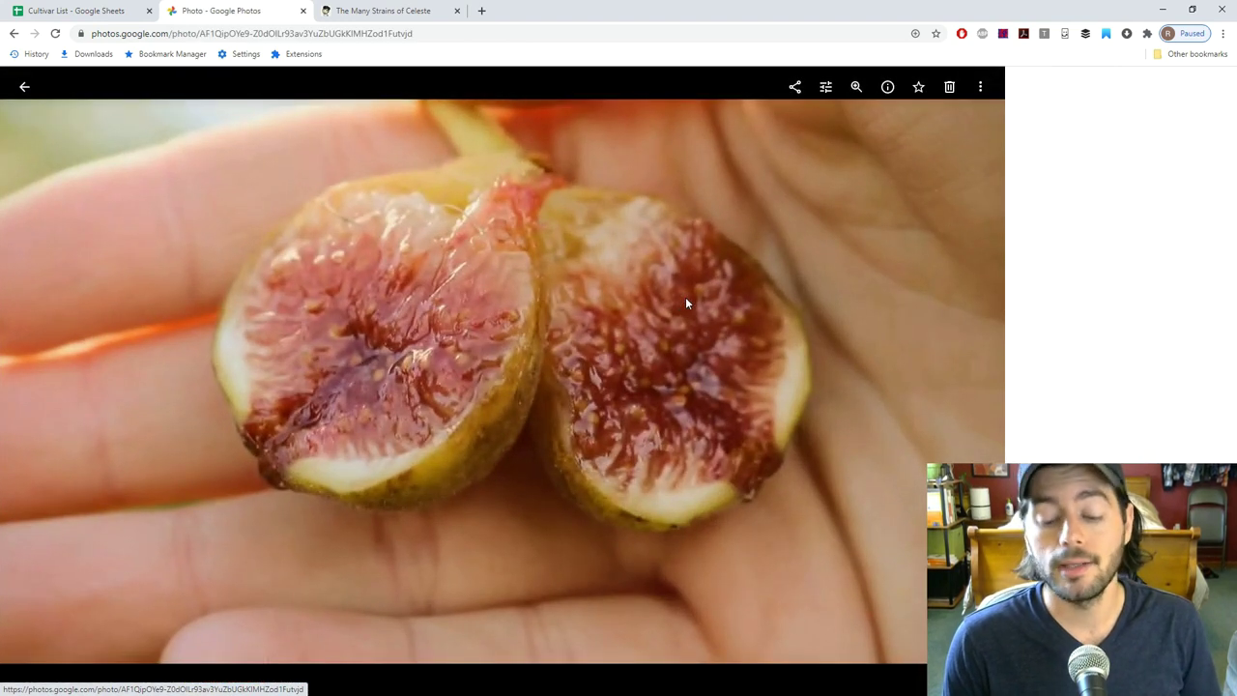
Compare the open fig photo with the Cultivar List, close its info and the photo, and return to the spreadsheet.
left_click(78, 13)
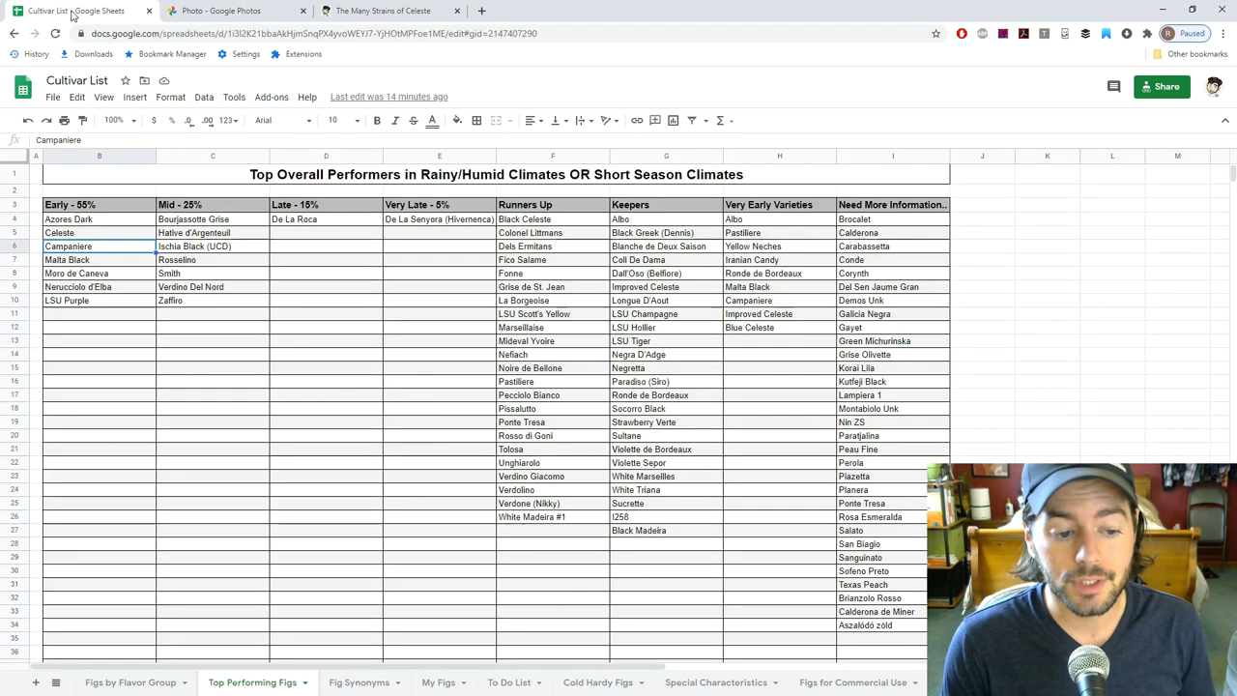
left_click(208, 12)
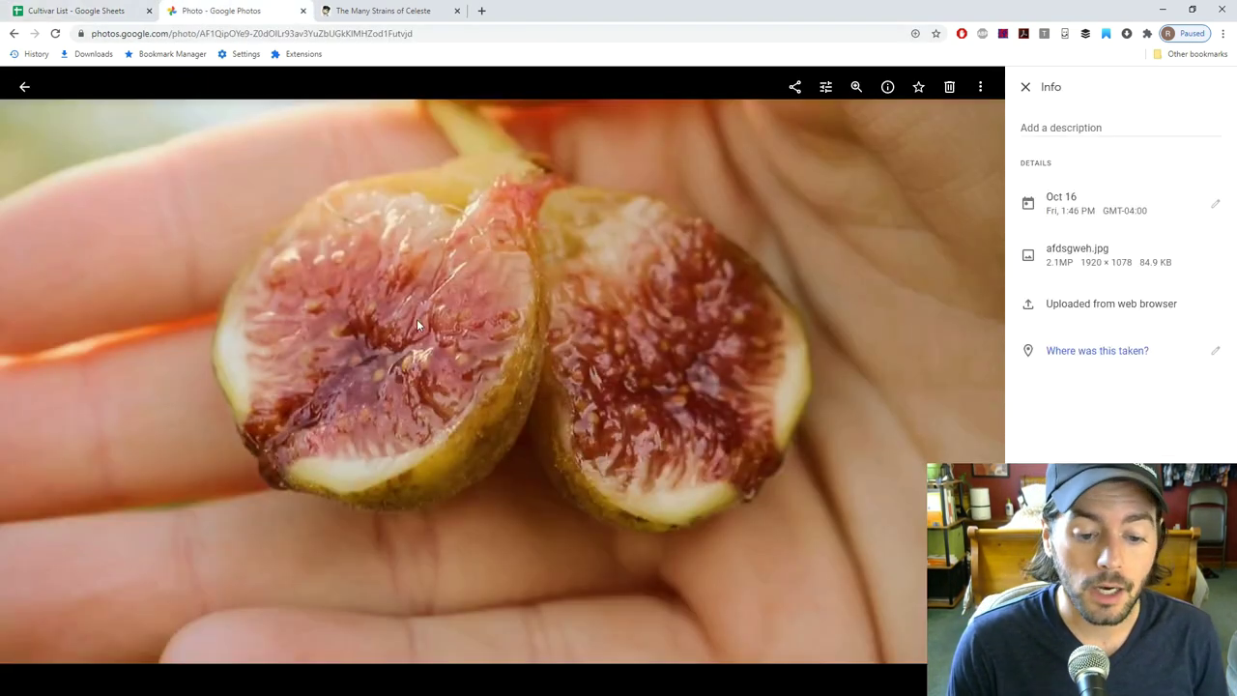
left_click(1025, 87)
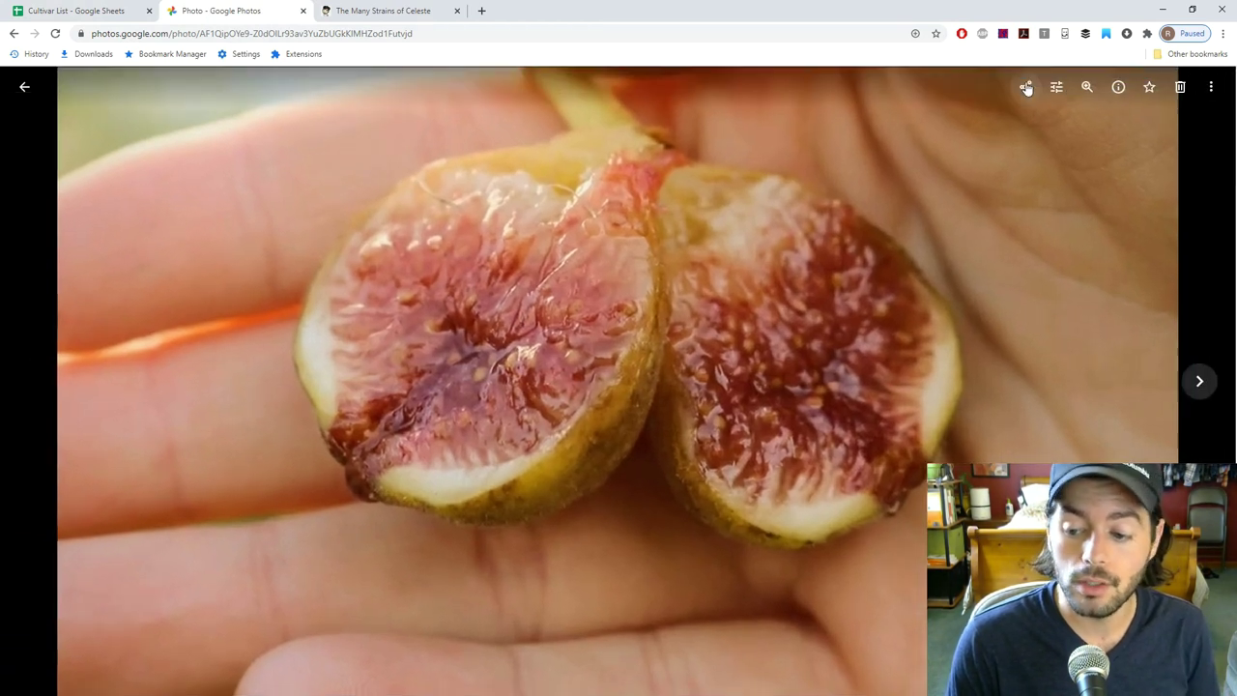
left_click(25, 89)
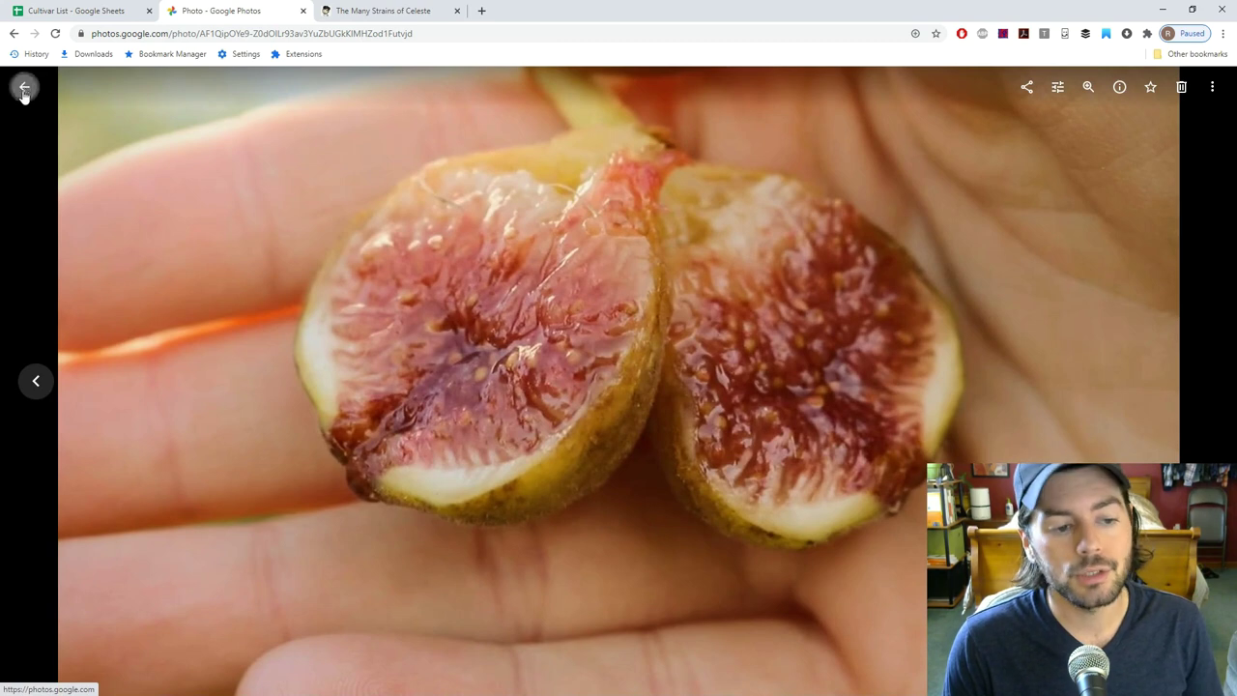
left_click(69, 10)
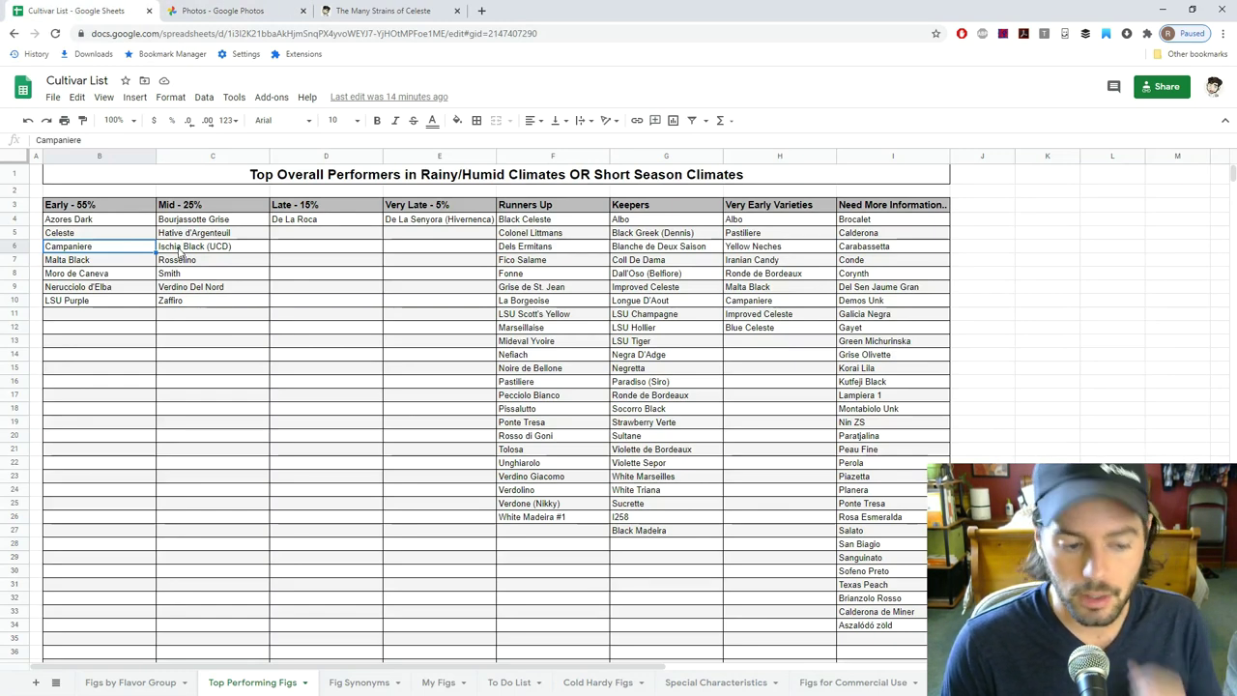
Go through the Early list by selecting Moro de Caneva, the whole list, Nerucciolo d'Elba and LSU Purple.
left_click(90, 275)
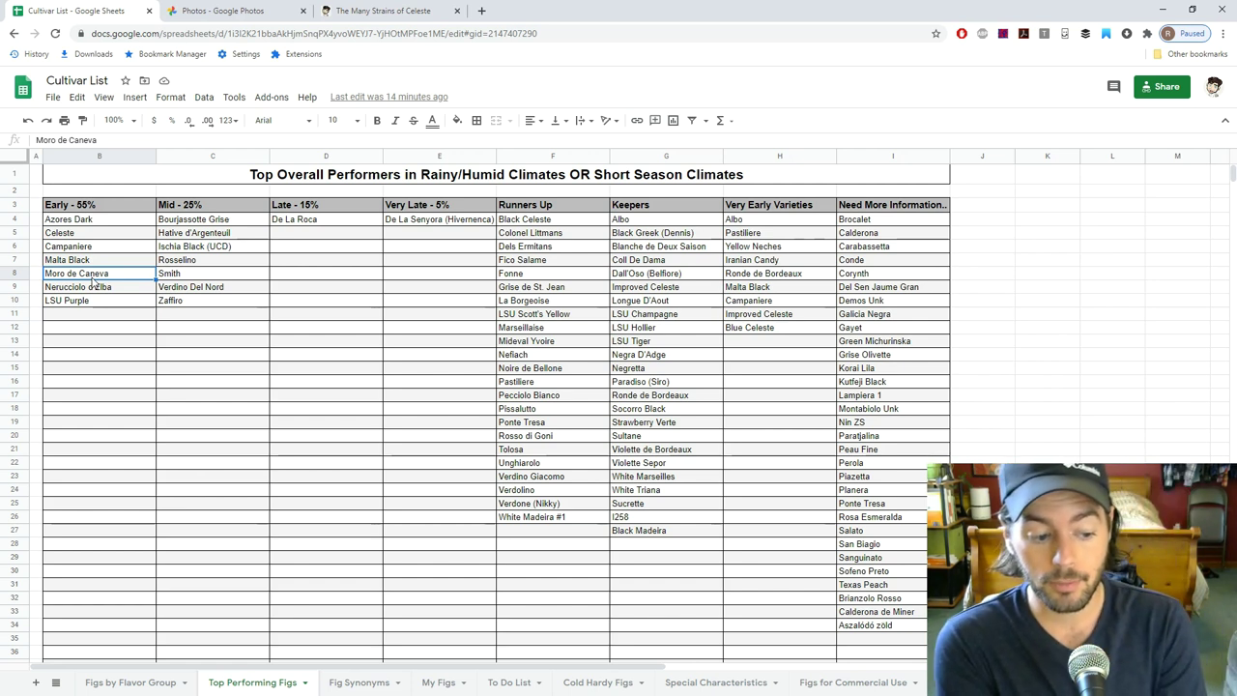
left_click_drag(116, 220, 117, 290)
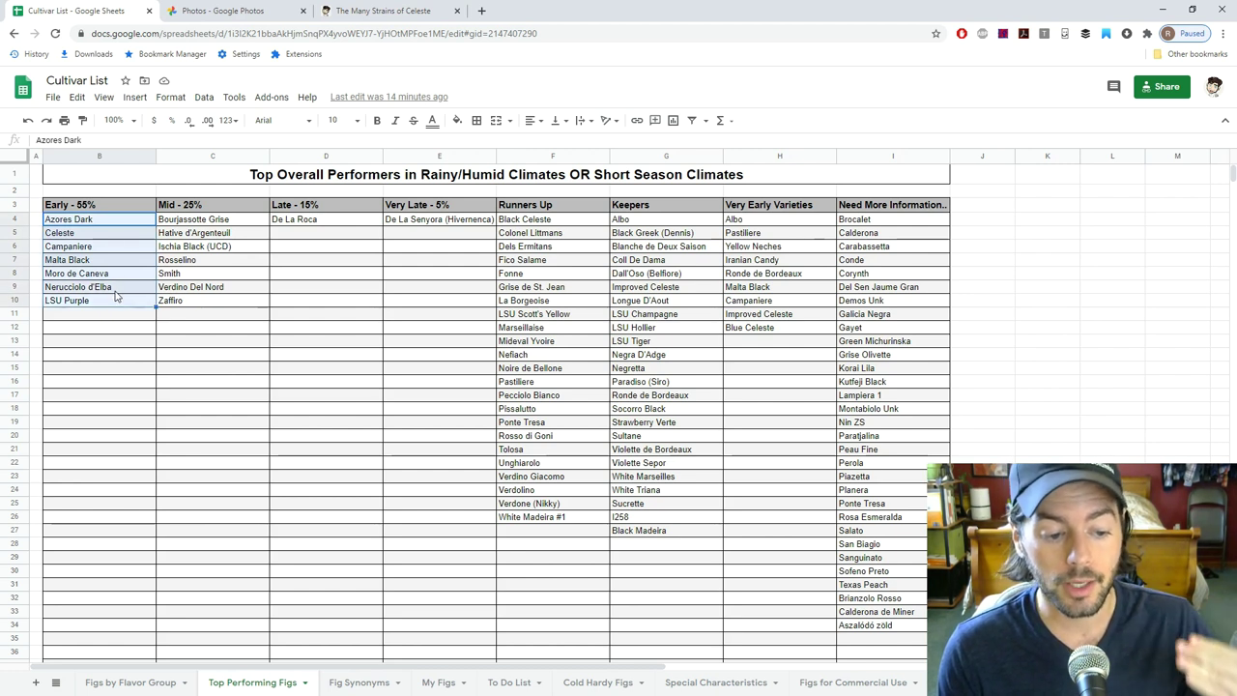
left_click(115, 293)
left_click(110, 306)
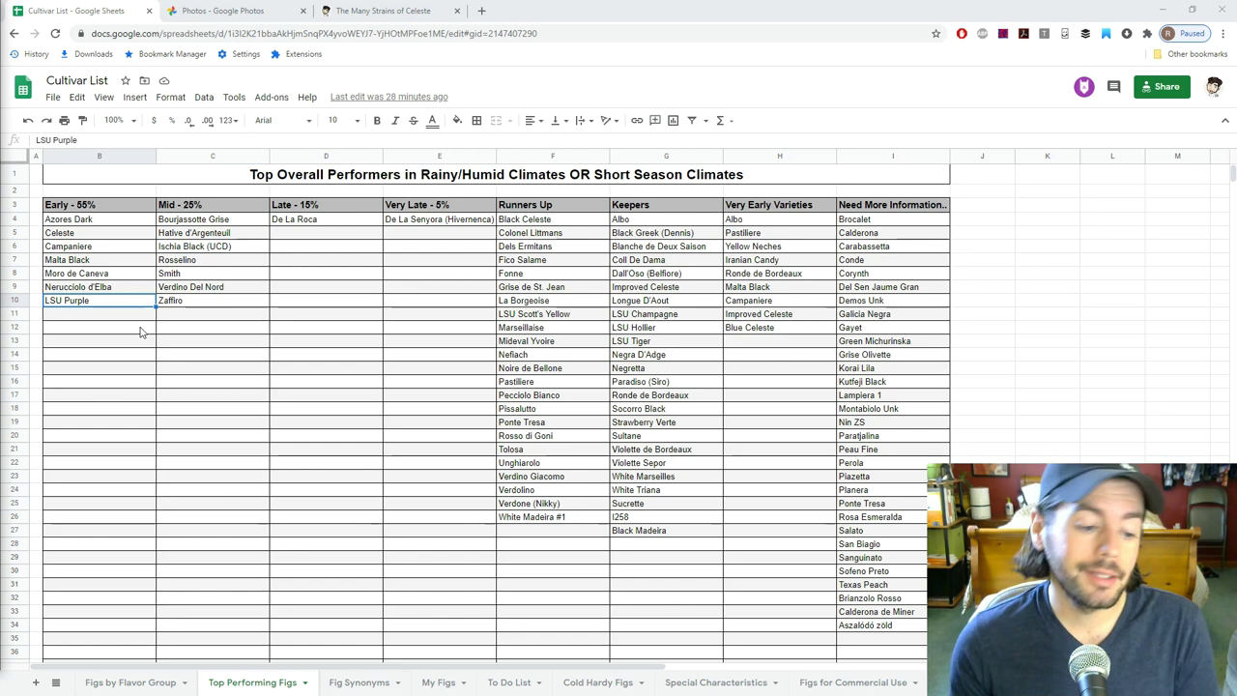
Move LSU Purple from the Early list to the end of Keepers, and highlight the Early through Very Late block.
left_click_drag(106, 293, 651, 544)
left_click(107, 303)
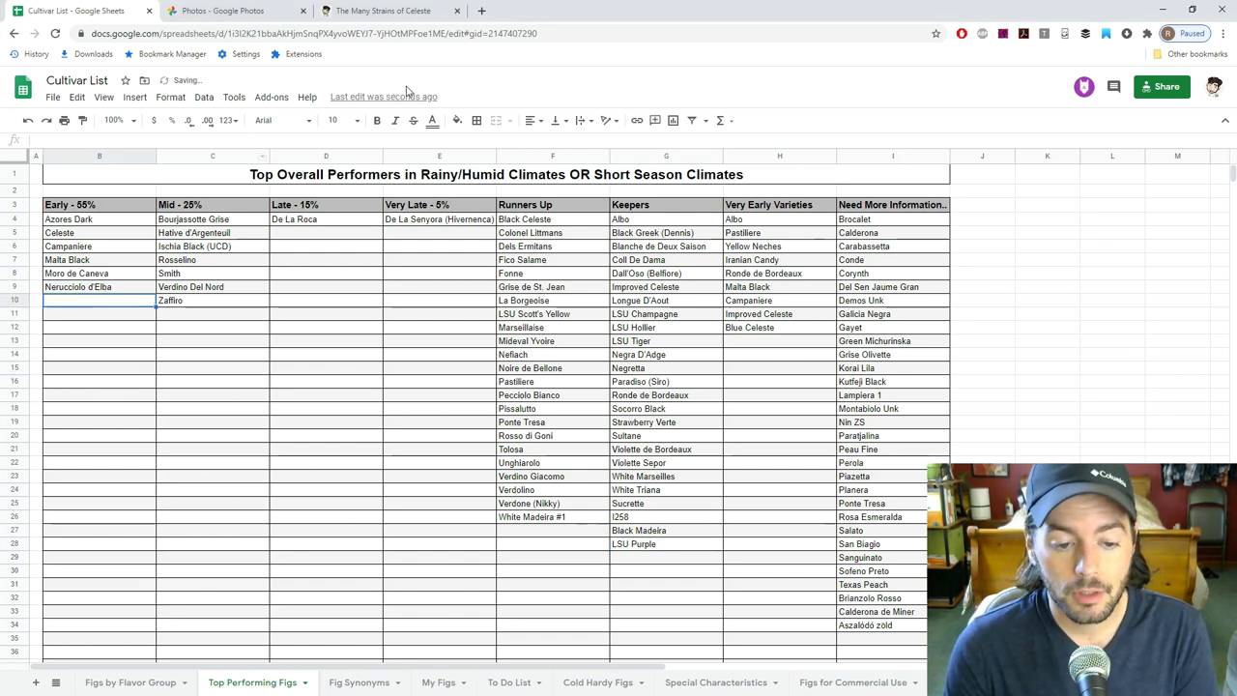
left_click(310, 263)
left_click_drag(98, 223, 432, 312)
left_click(345, 290)
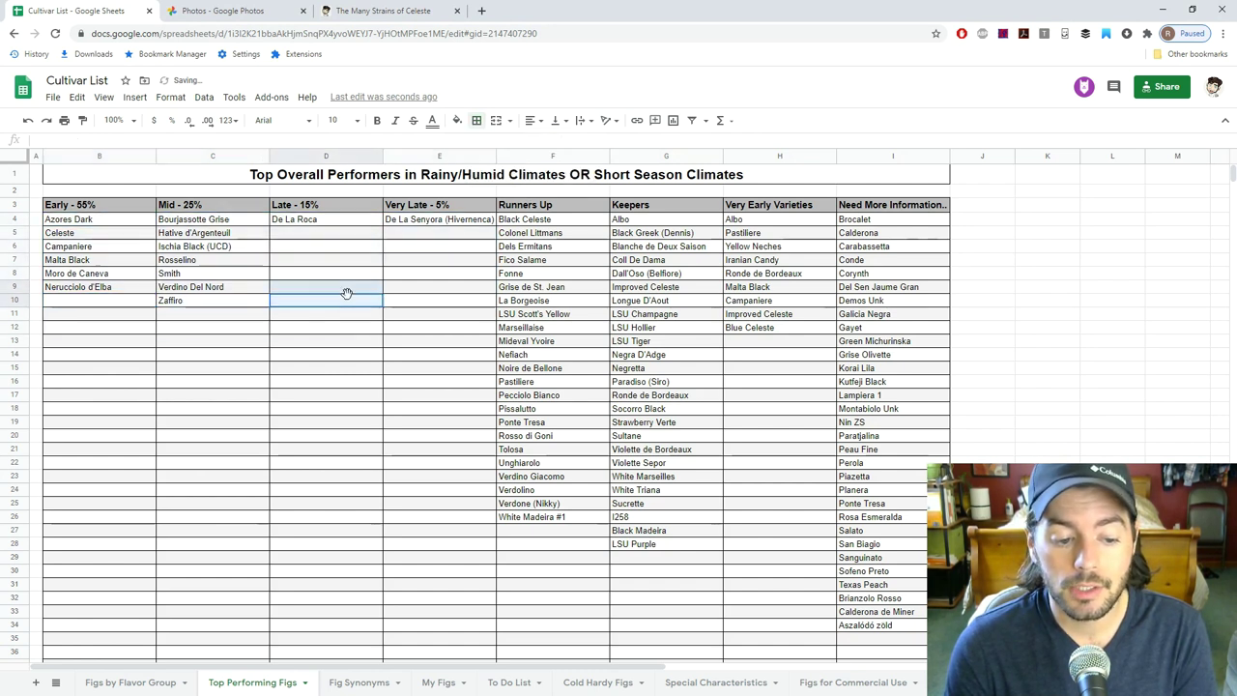
Highlight the Keepers list from LSU Purple up to Albo, and select Blanche de Deux Saison.
left_click(625, 547)
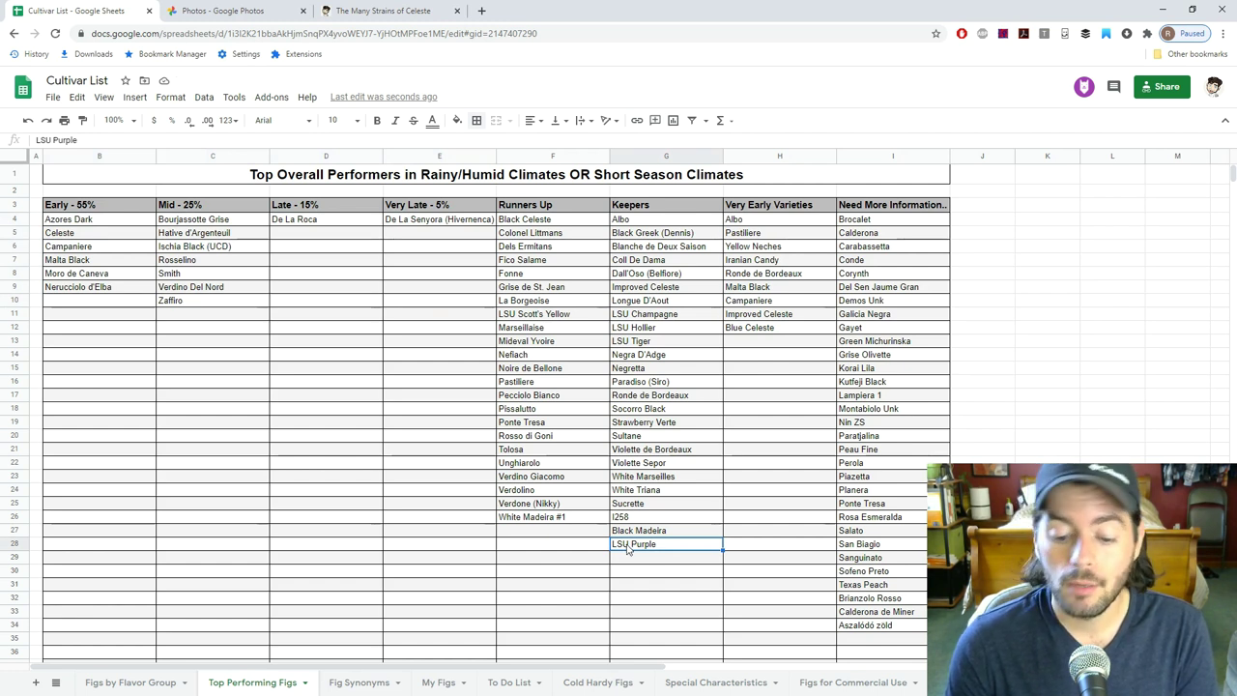
left_click_drag(628, 548, 643, 223)
left_click(643, 222)
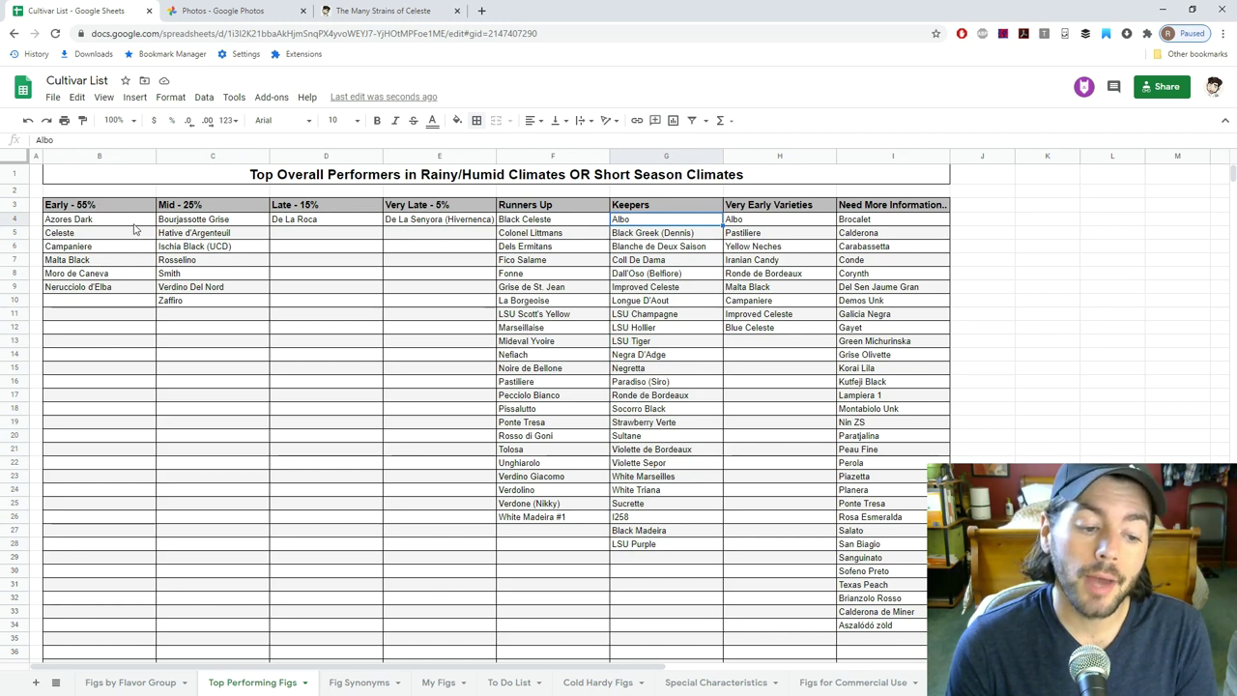
left_click_drag(645, 551, 640, 223)
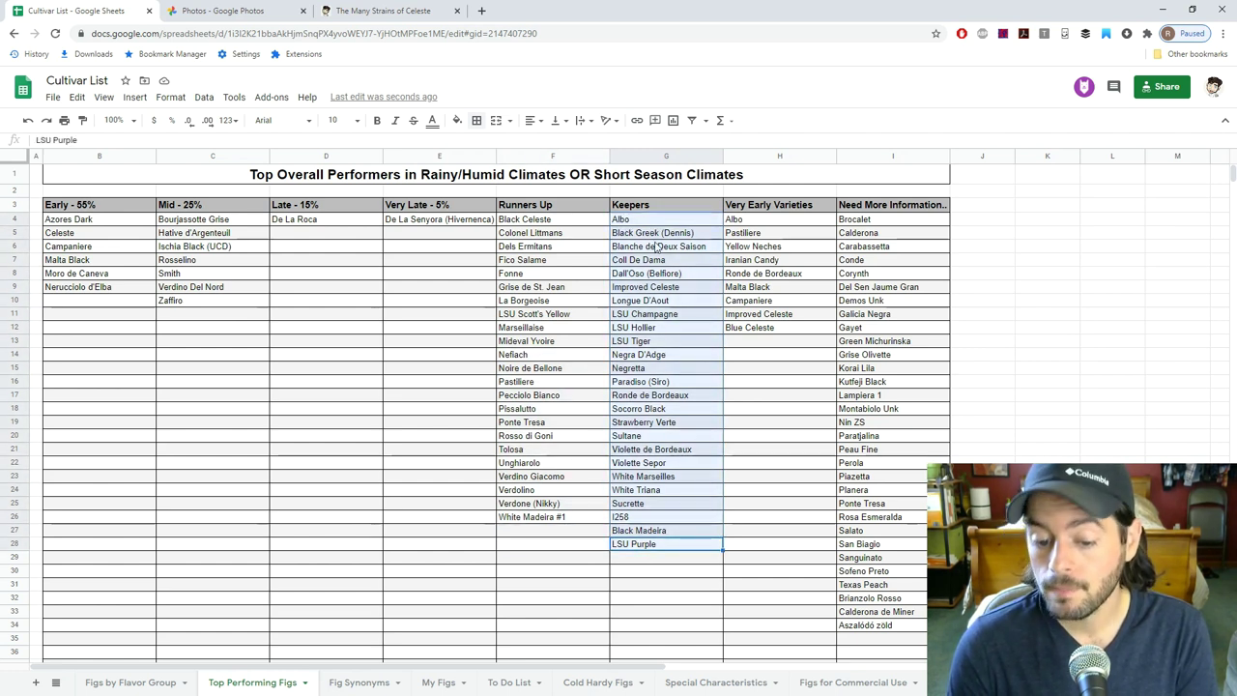
left_click(656, 246)
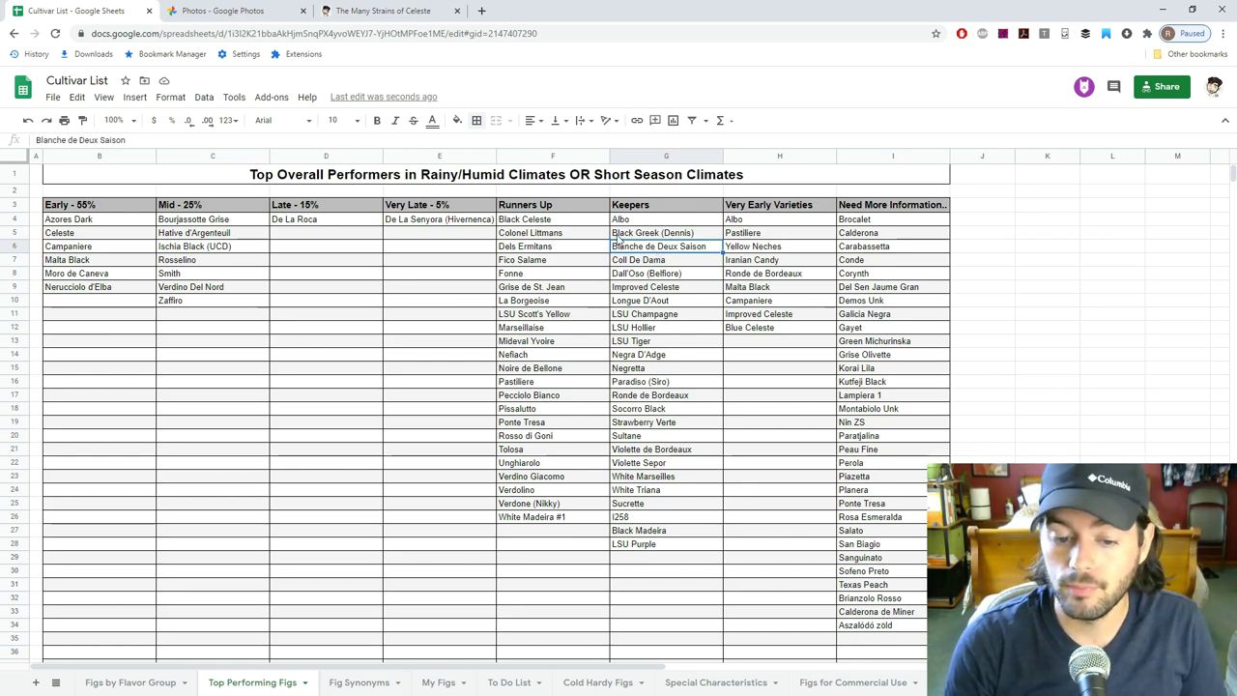
Move LSU Purple from Keepers to the end of Runners Up, and highlight the Runners Up list.
left_click(672, 546)
left_click_drag(674, 537, 563, 538)
left_click_drag(549, 220, 552, 529)
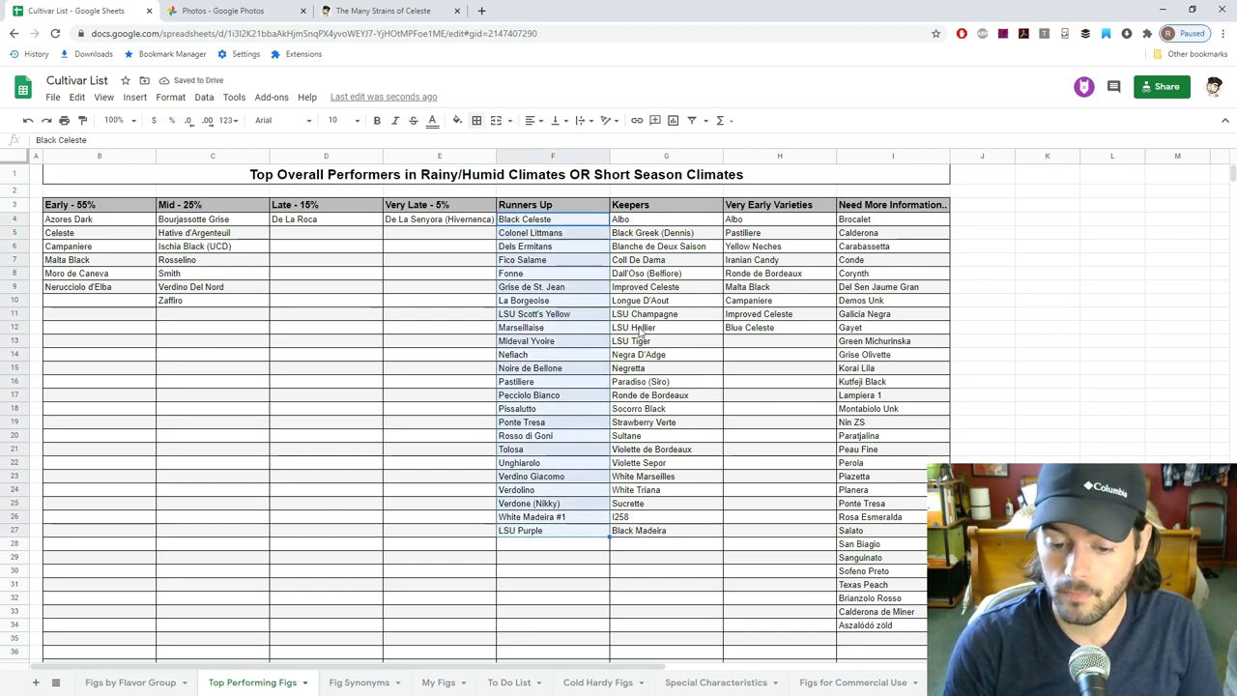
Move Blanche de Deux Saison below LSU Purple in Runners Up, and shift the remaining Keepers up to close the gap.
left_click(688, 249)
left_click_drag(689, 243, 569, 546)
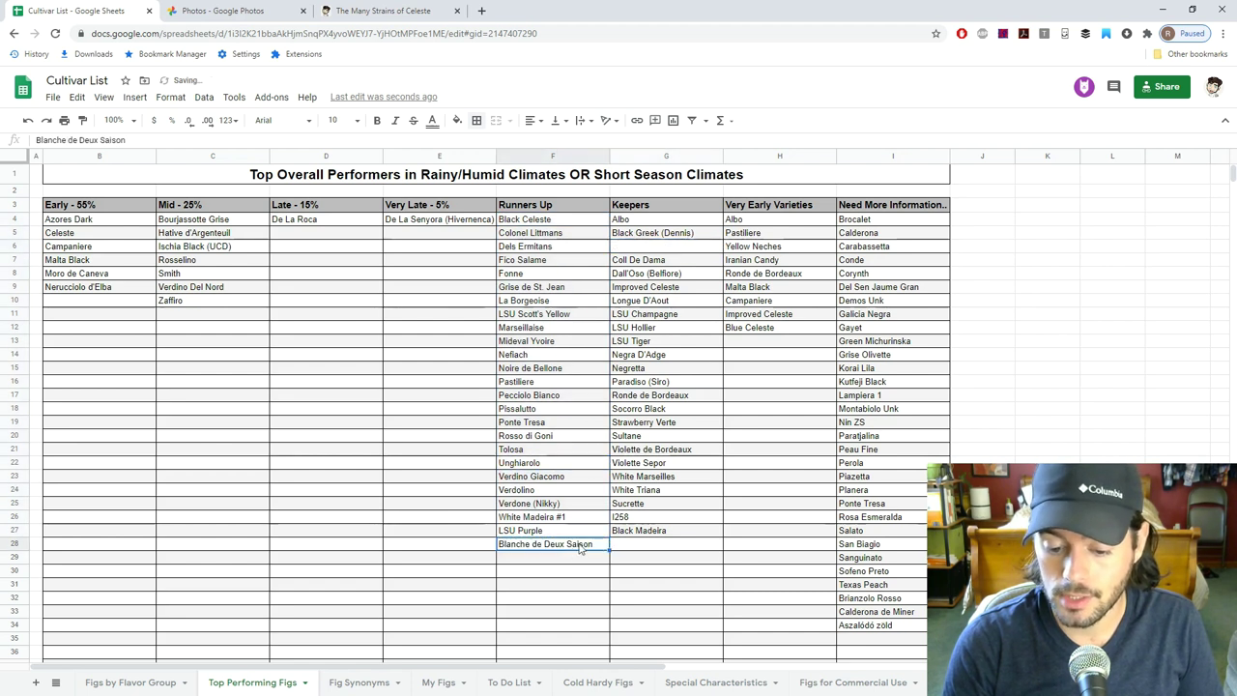
left_click_drag(641, 533, 665, 240)
left_click(674, 277)
Fill the Sucrette cell with white, and apply all borders to the two empty Keepers cells below Black Madeira.
left_click(645, 493)
left_click(457, 120)
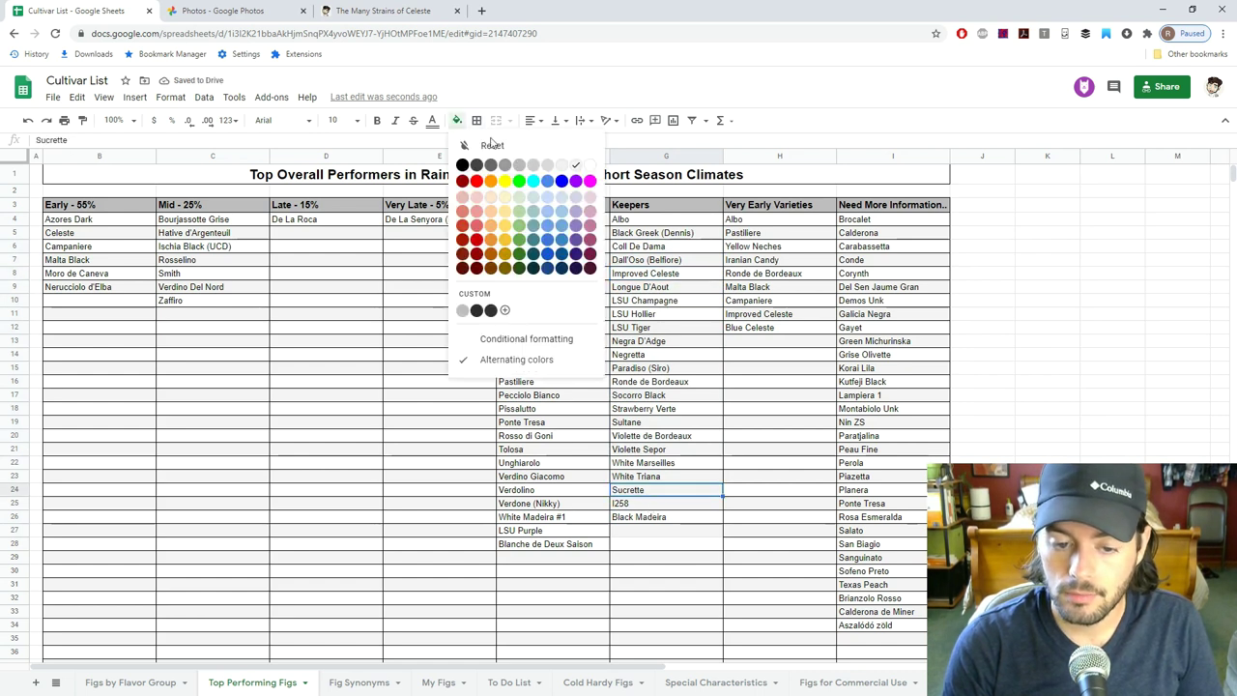
left_click(591, 167)
left_click(643, 534)
left_click_drag(646, 535, 644, 545)
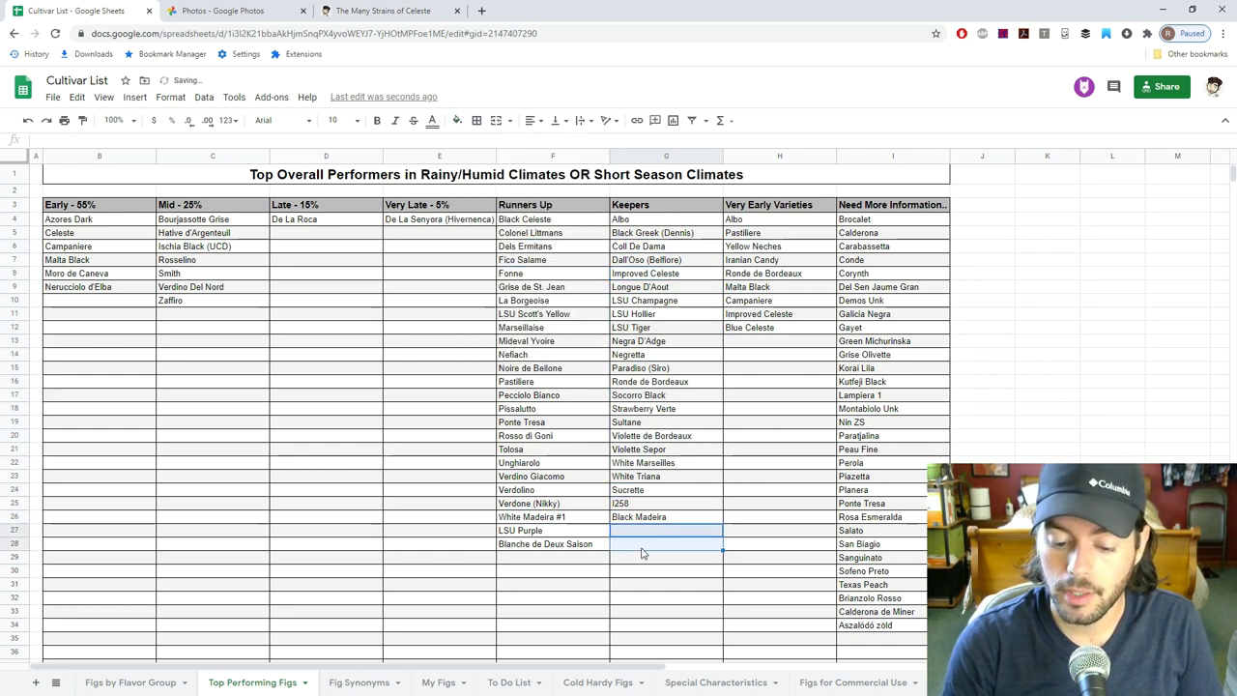
left_click(476, 120)
left_click(481, 148)
left_click(638, 274)
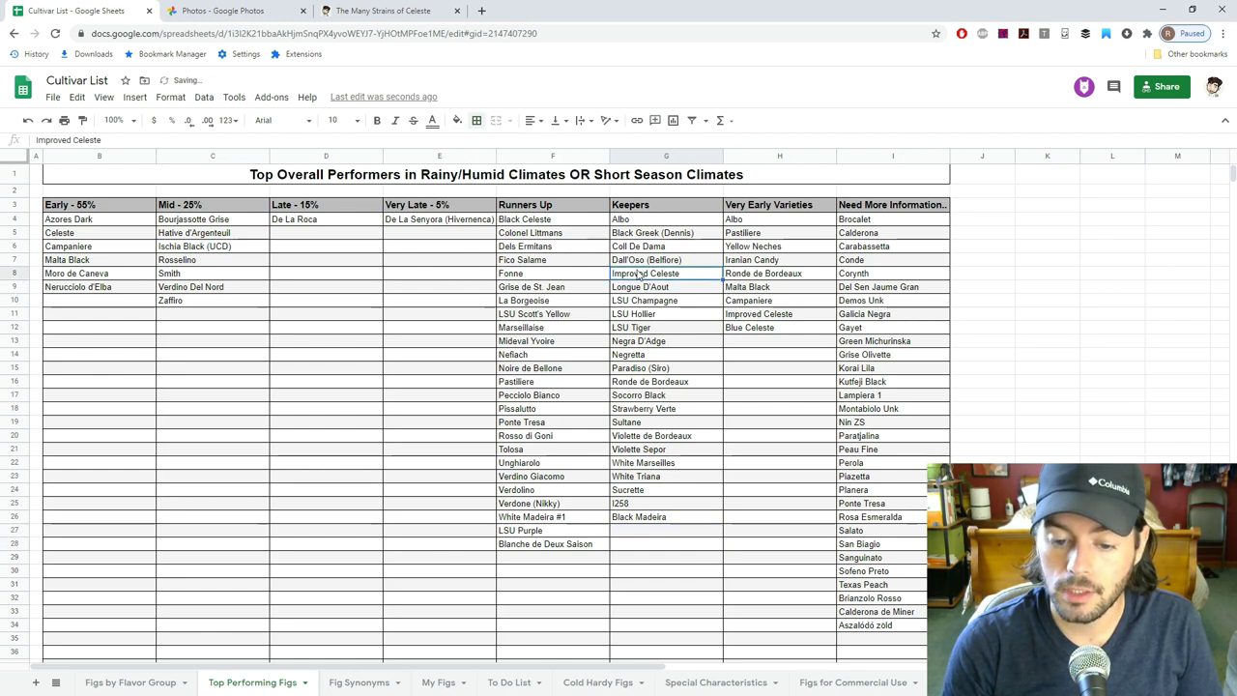
Highlight the whole Keepers list, followed by Dall'Oso (Belfiore) through I258, and select White Marseilles.
left_click_drag(641, 220, 653, 545)
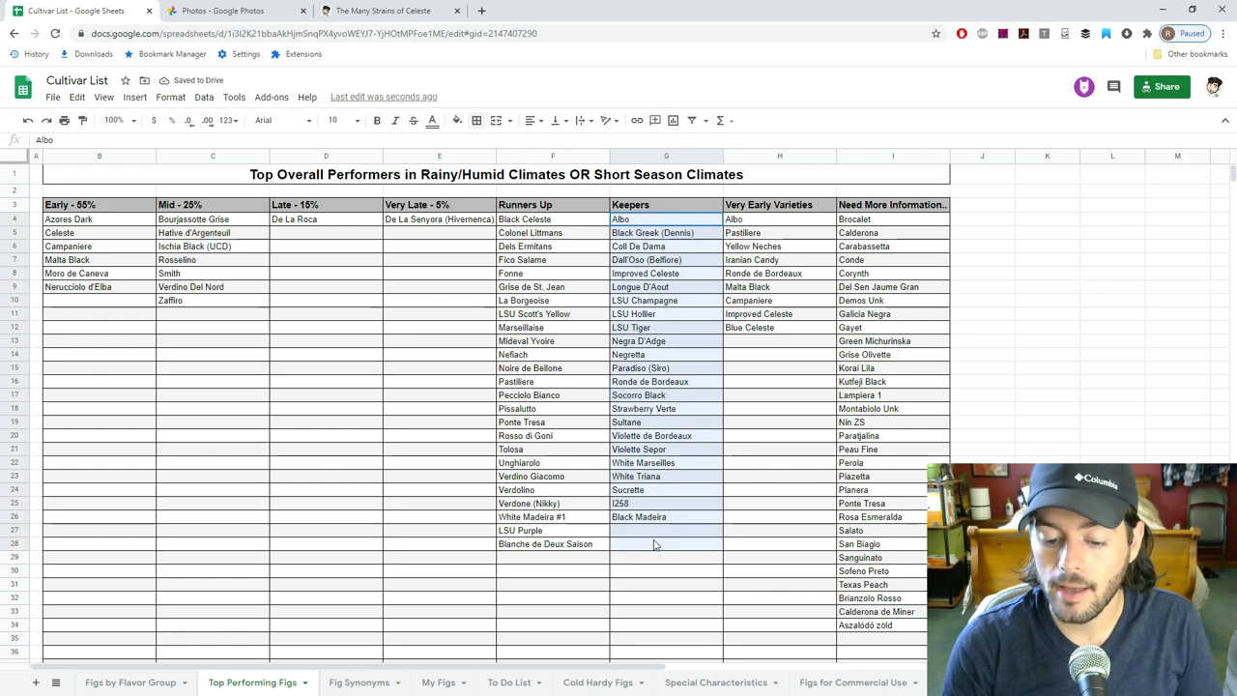
left_click_drag(645, 260, 660, 507)
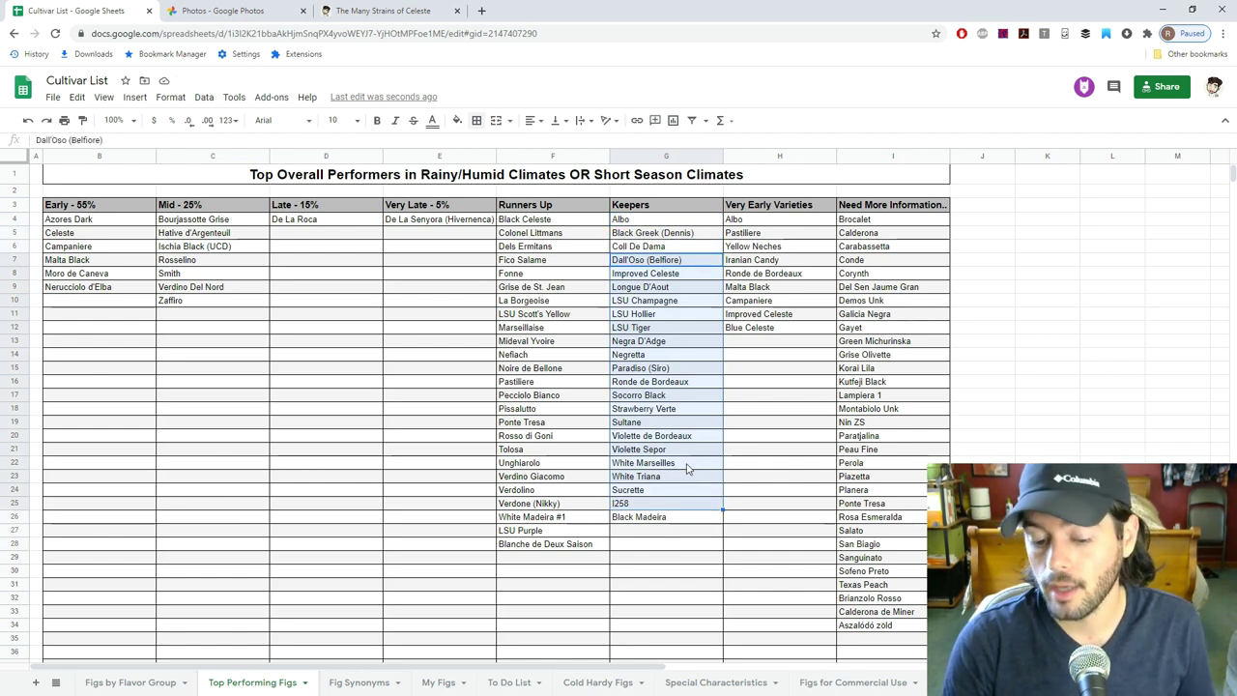
left_click(687, 465)
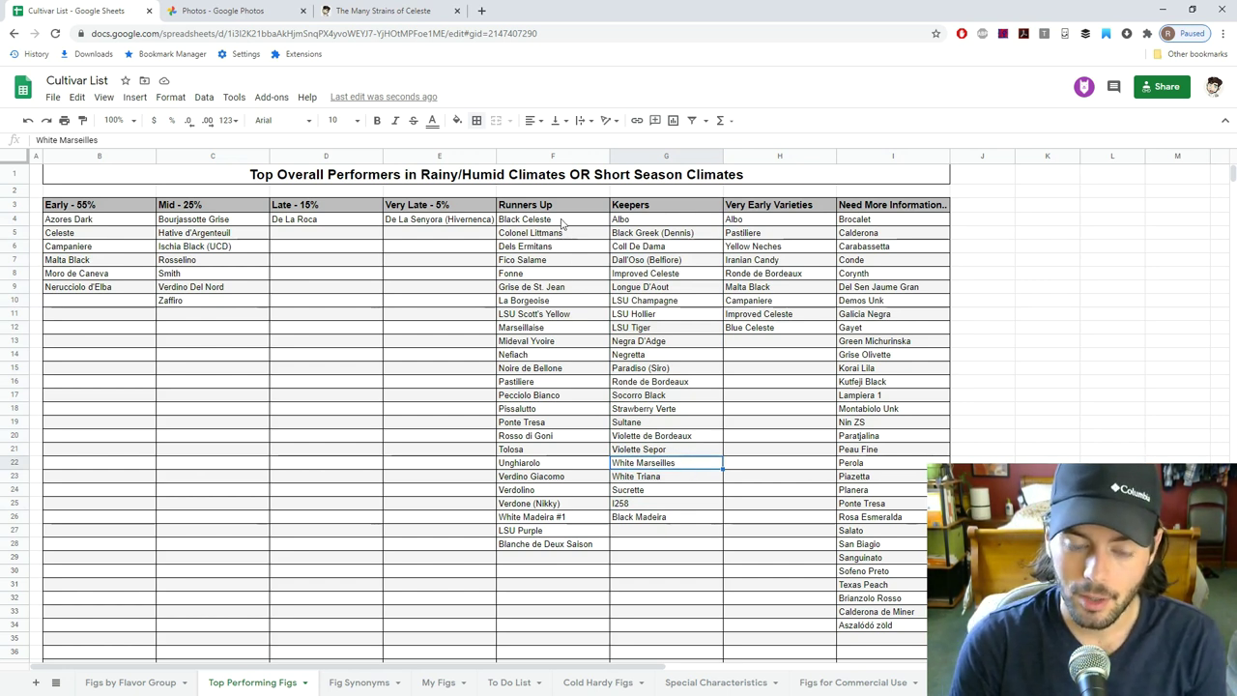
Move White Triana from Keepers to the end of Runners Up, and shift Sucrette, I258 and Black Madeira up one row.
left_click(676, 475)
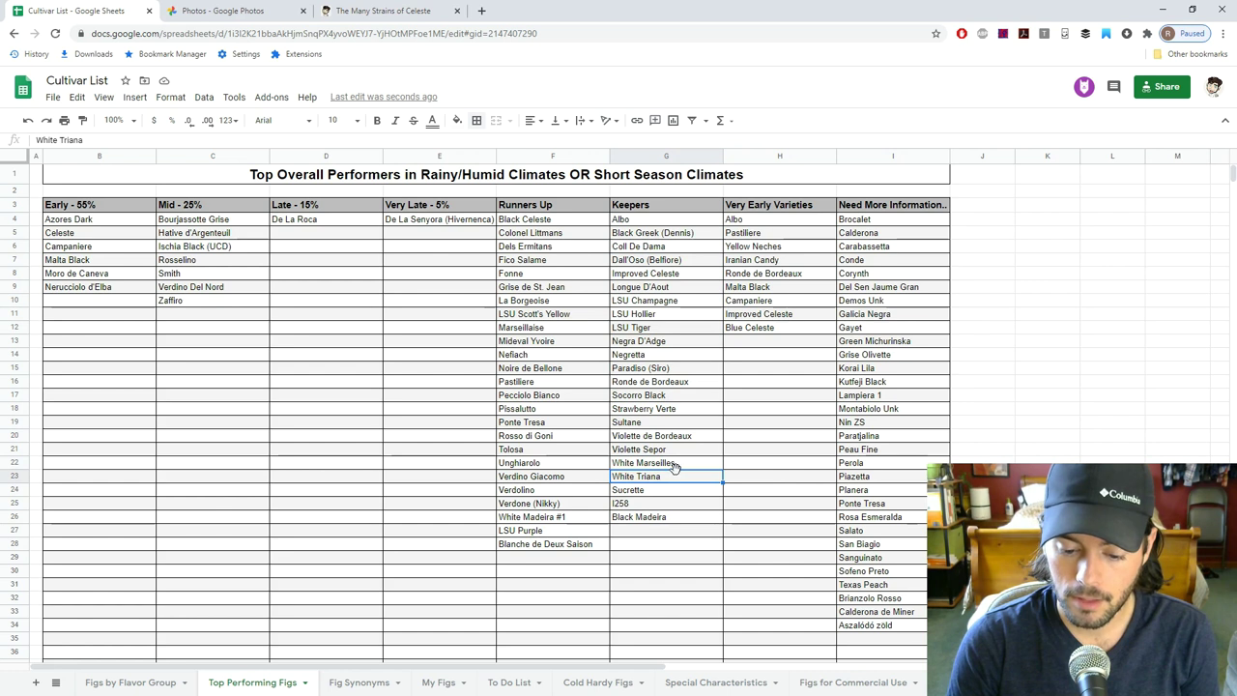
left_click_drag(674, 468, 586, 561)
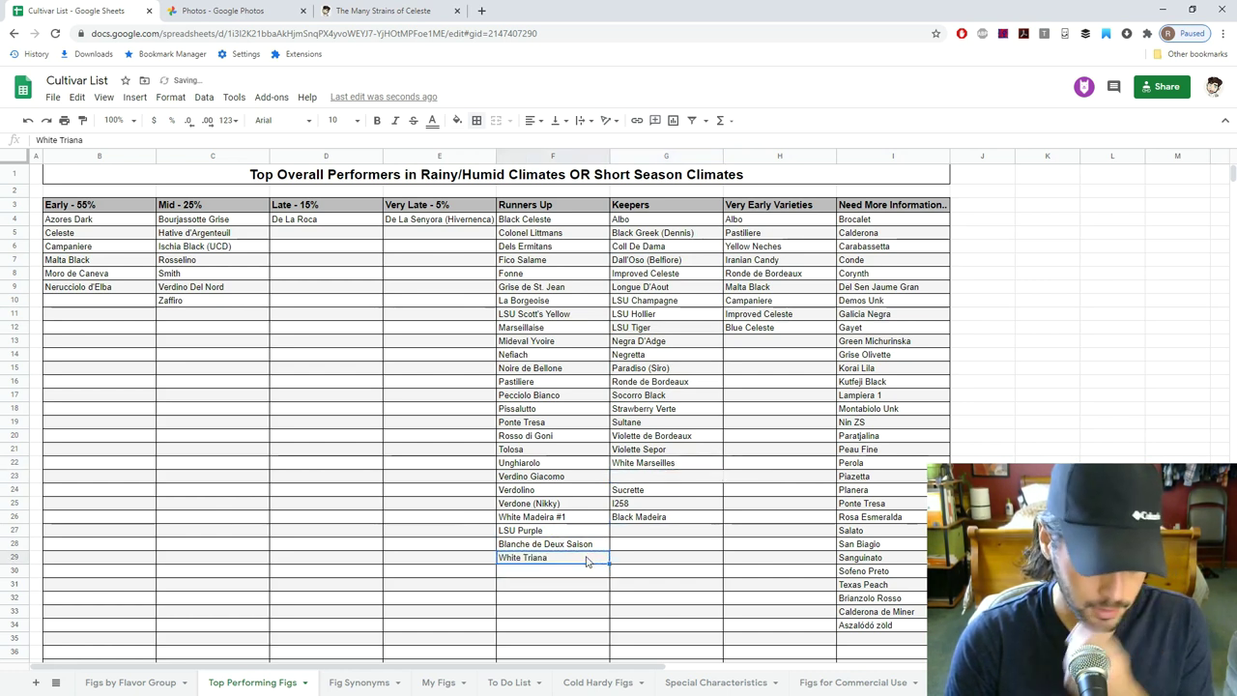
left_click_drag(638, 494, 660, 472)
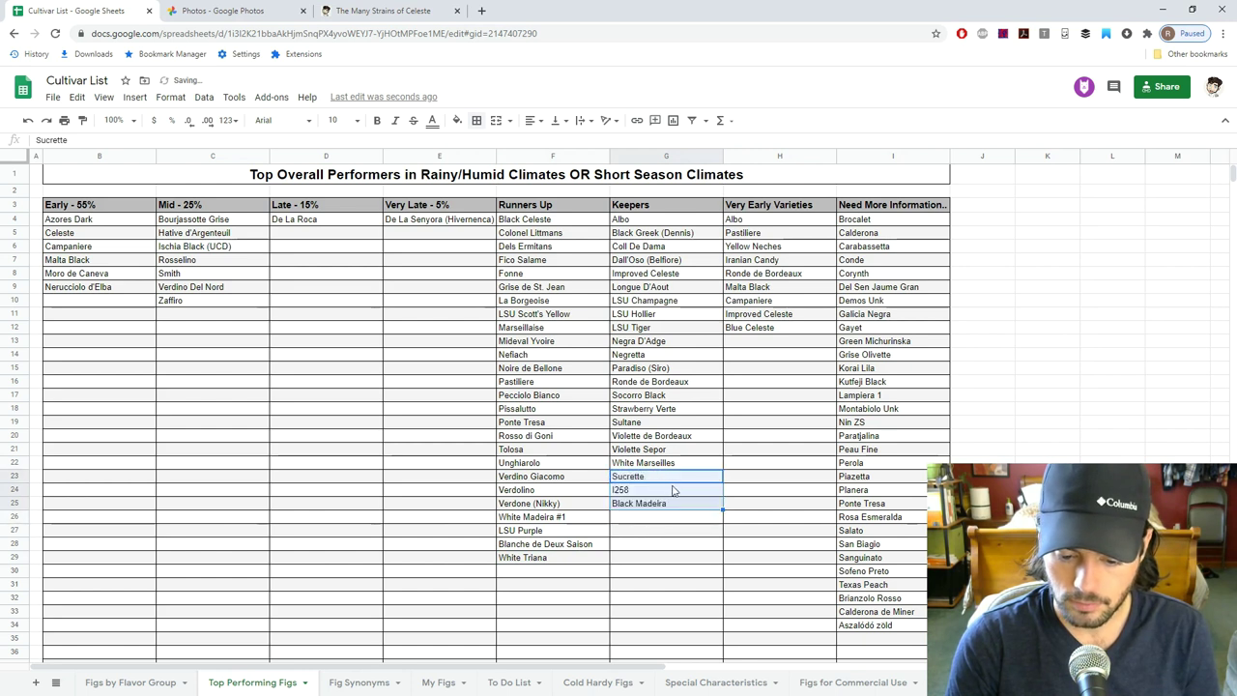
left_click(669, 494)
left_click(670, 480)
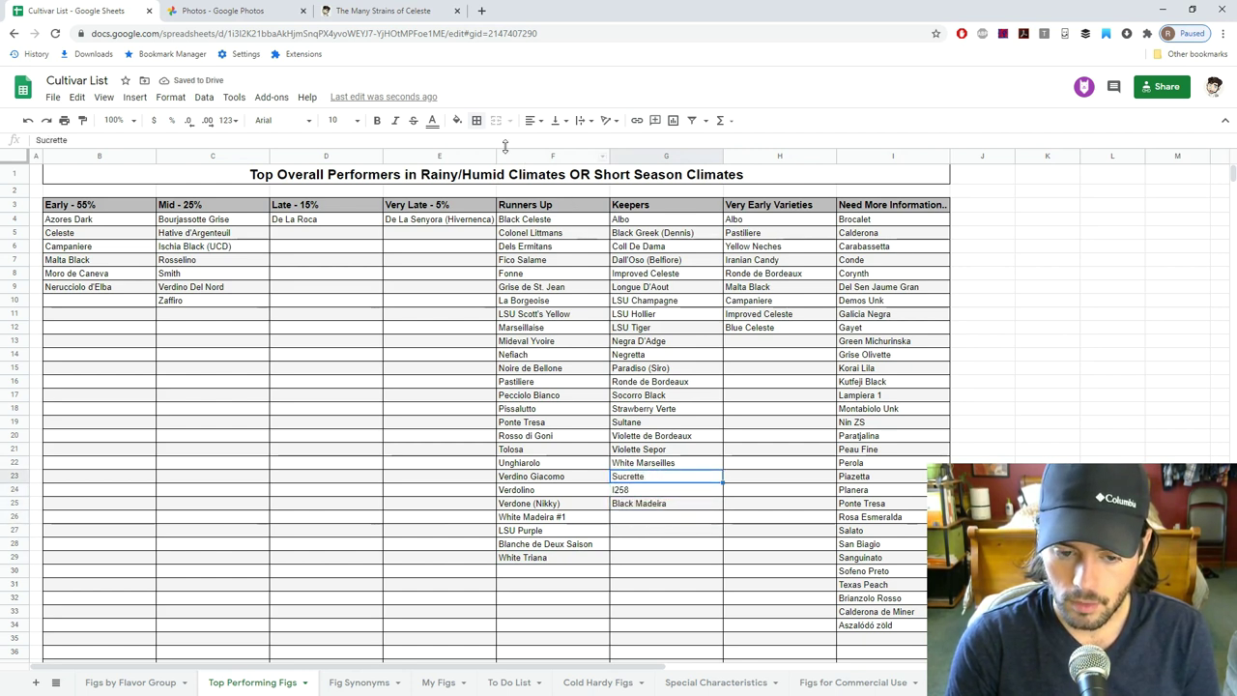
Adjust the background fill of the Sucrette, LSU Hollier and LSU Tiger cells in Keepers, and select LSU Champagne.
left_click(457, 119)
key("Escape")
left_click(667, 259)
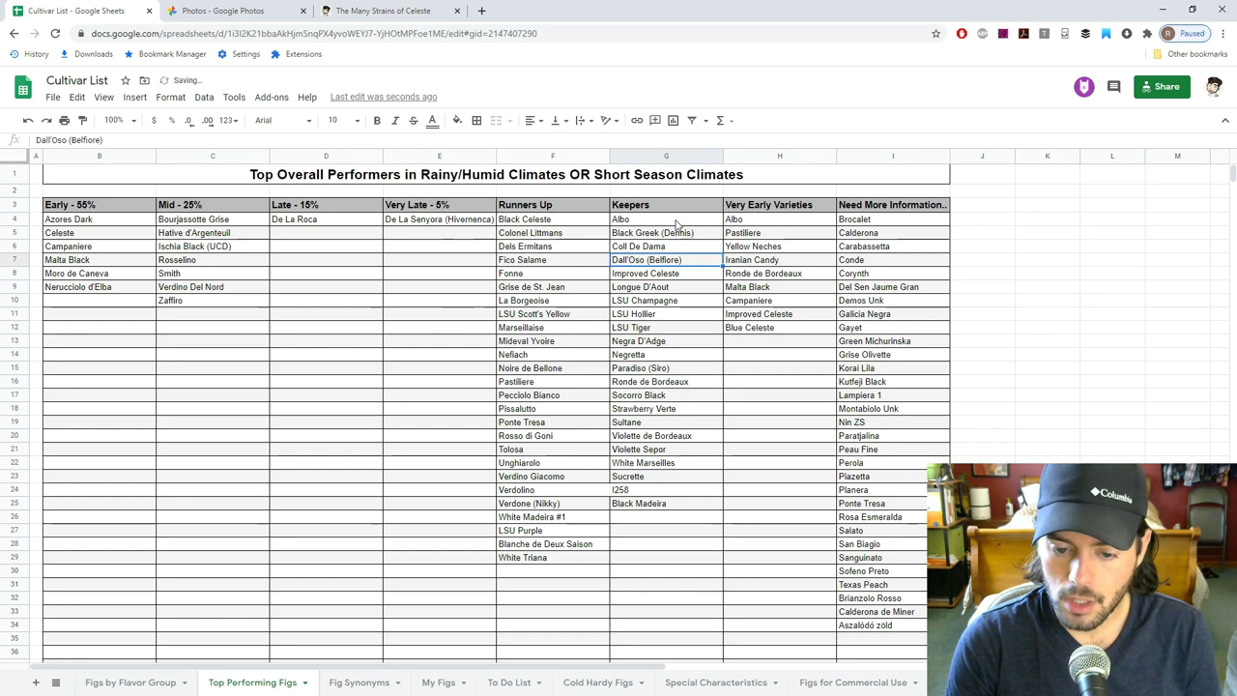
left_click(653, 317)
left_click(460, 120)
key("Escape")
key("Down")
left_click(460, 120)
key("Escape")
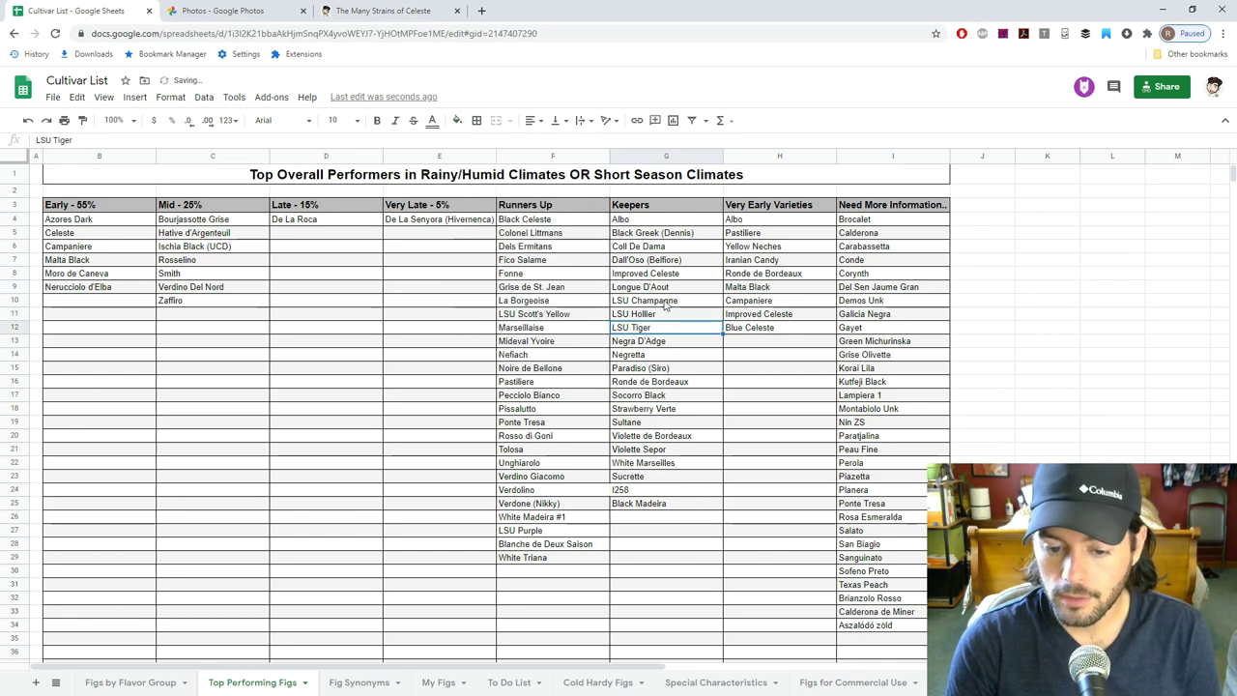
left_click(664, 306)
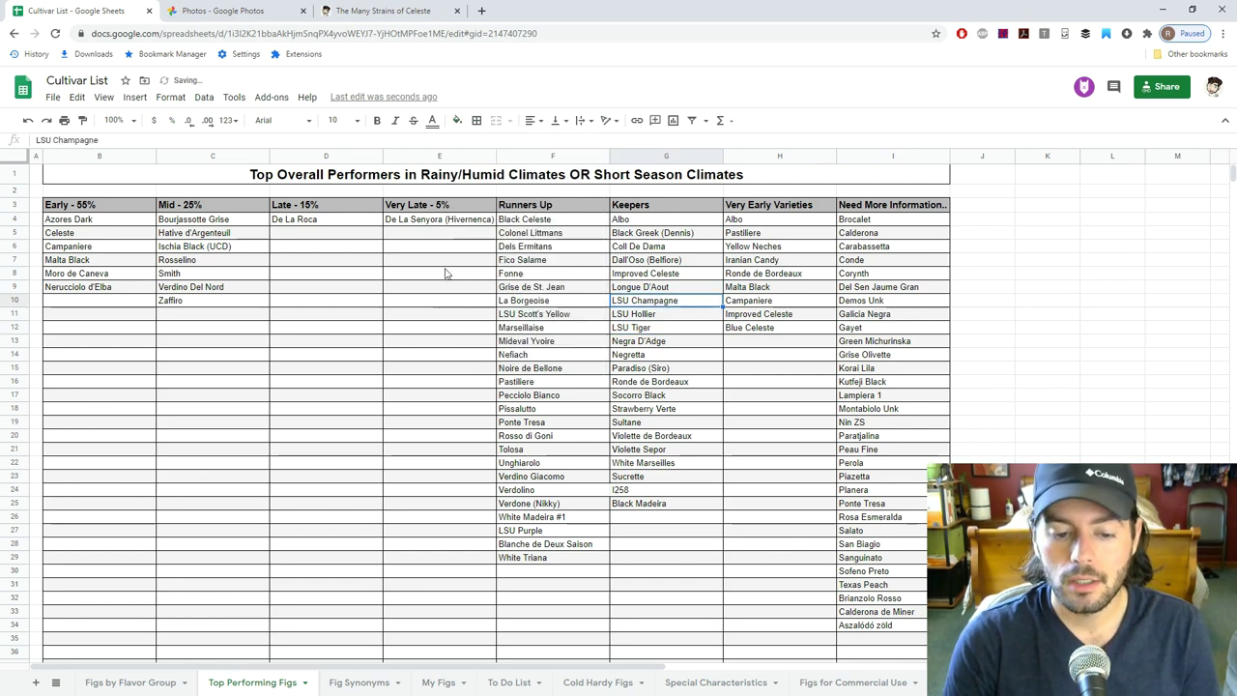
Highlight the Early through Very Late block, and check the fill color of the LSU Purple cell in Runners Up.
left_click_drag(119, 222, 430, 311)
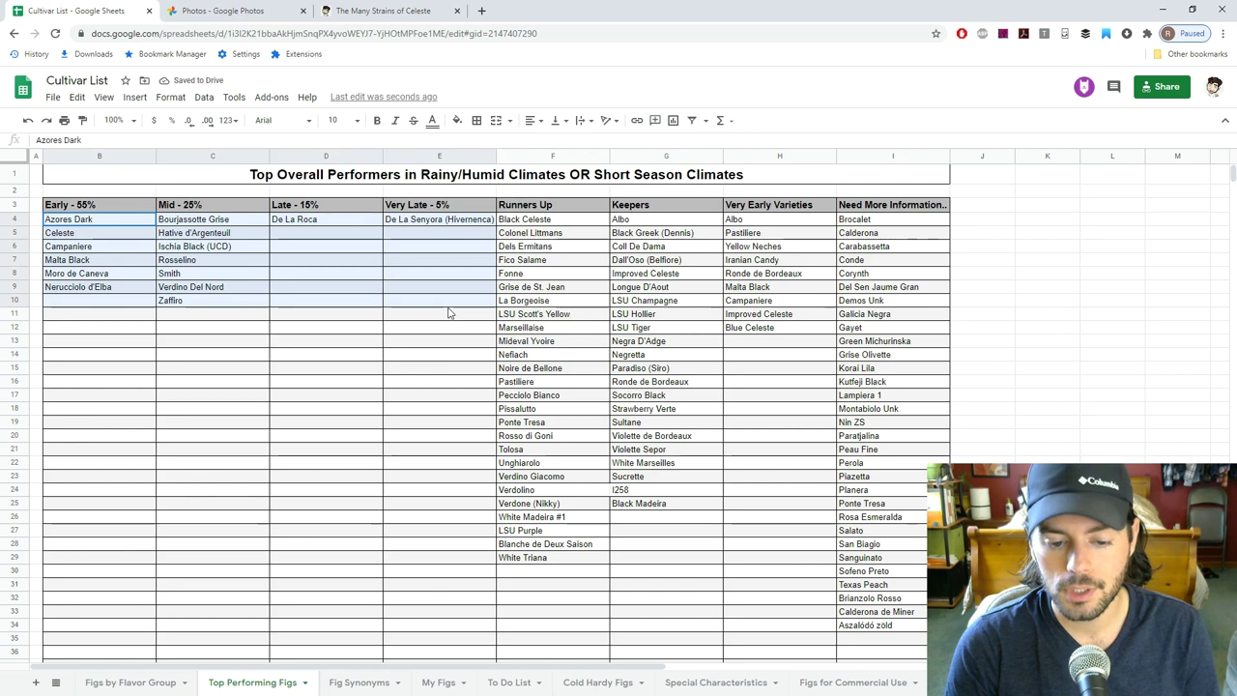
left_click(514, 359)
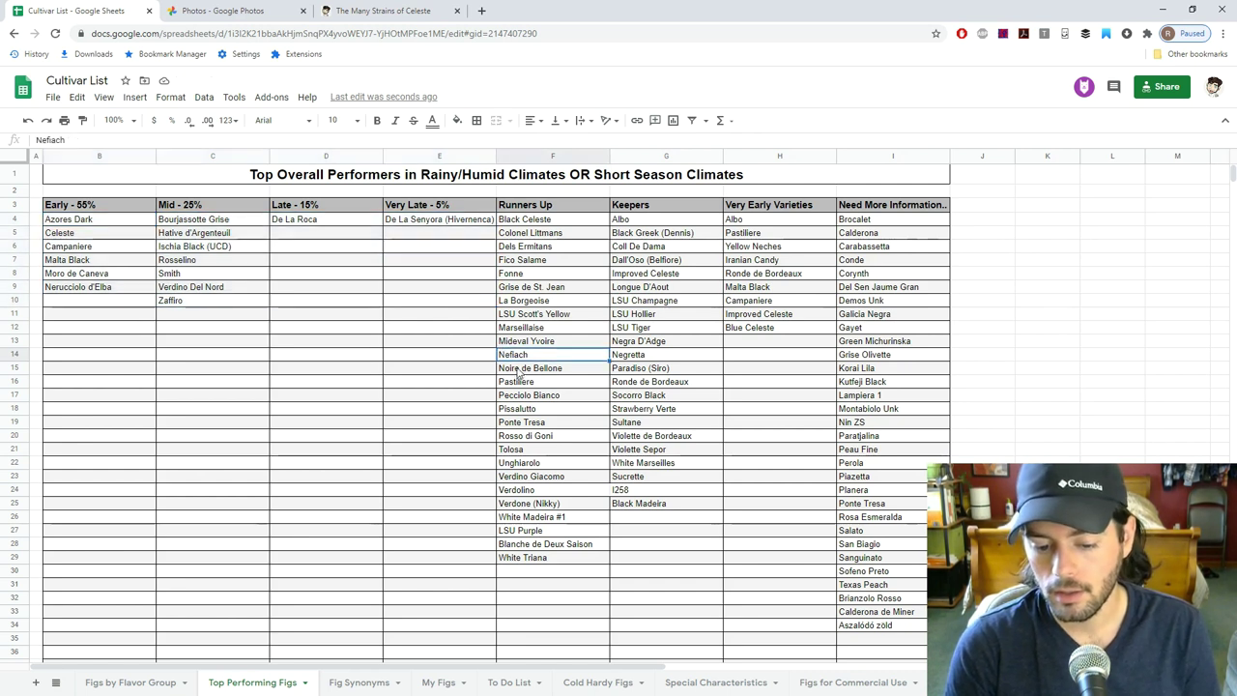
left_click(551, 530)
left_click(457, 120)
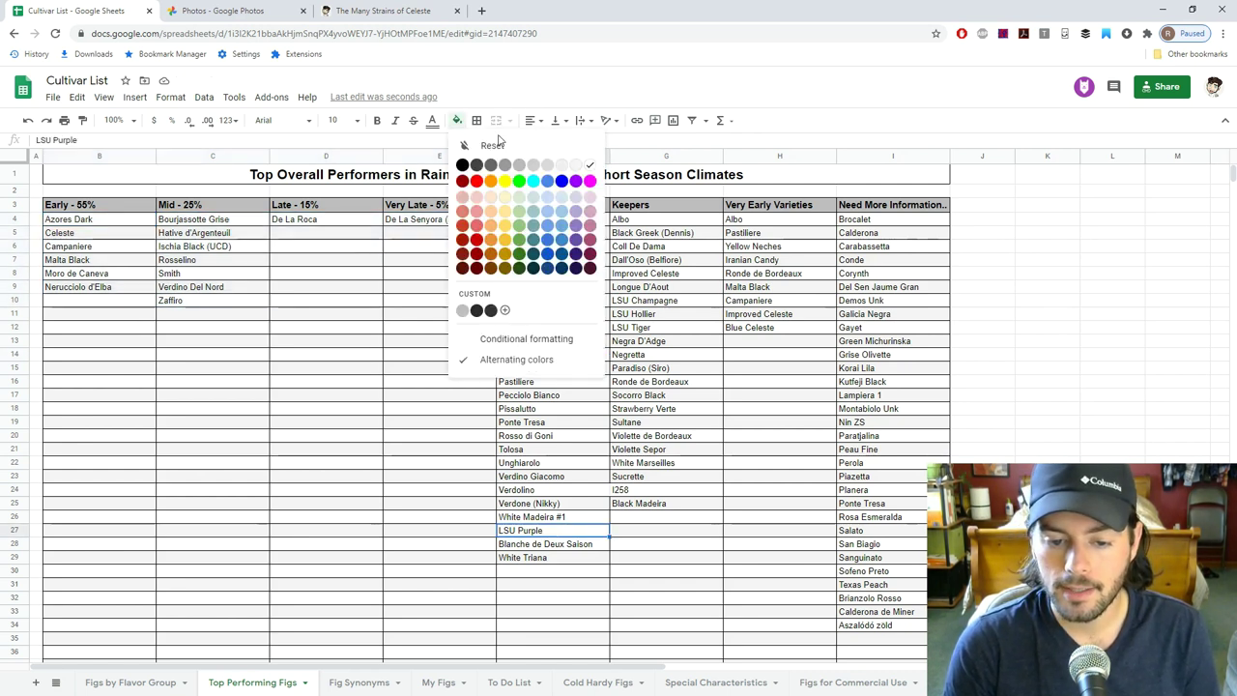
left_click(445, 431)
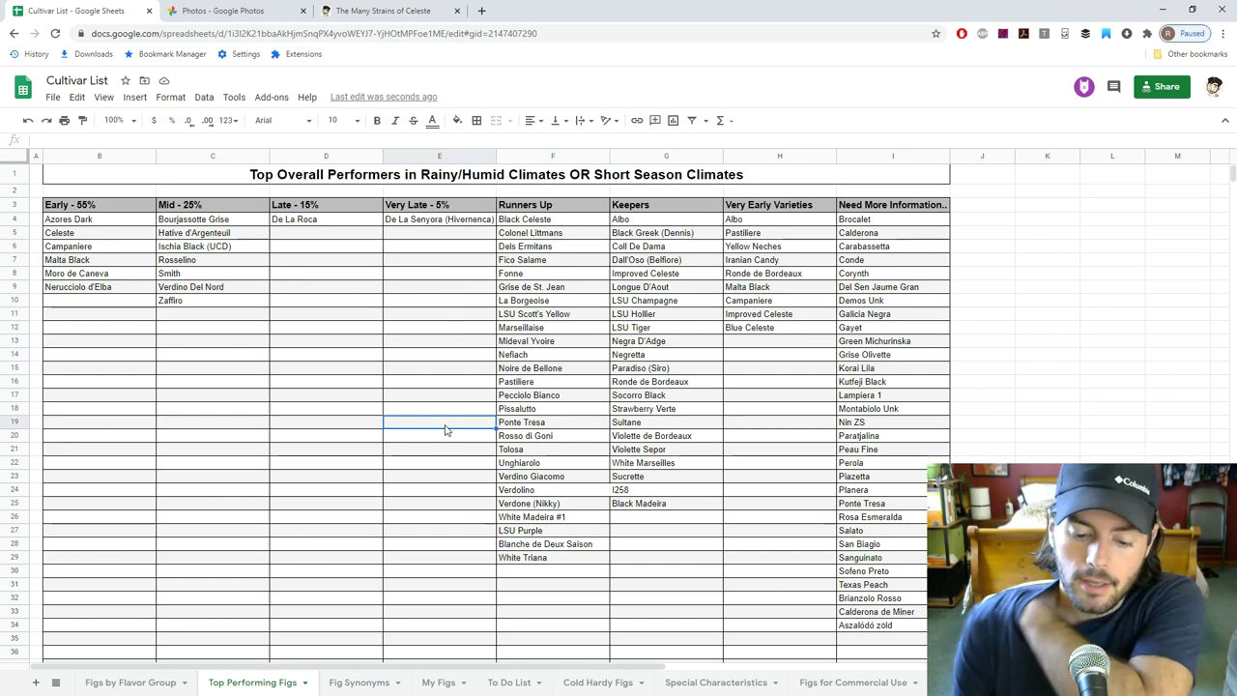
Apply all borders to the Verdolino and I258 cells, and highlight the Keepers list from Albo to Black Madeira.
left_click_drag(551, 490, 667, 490)
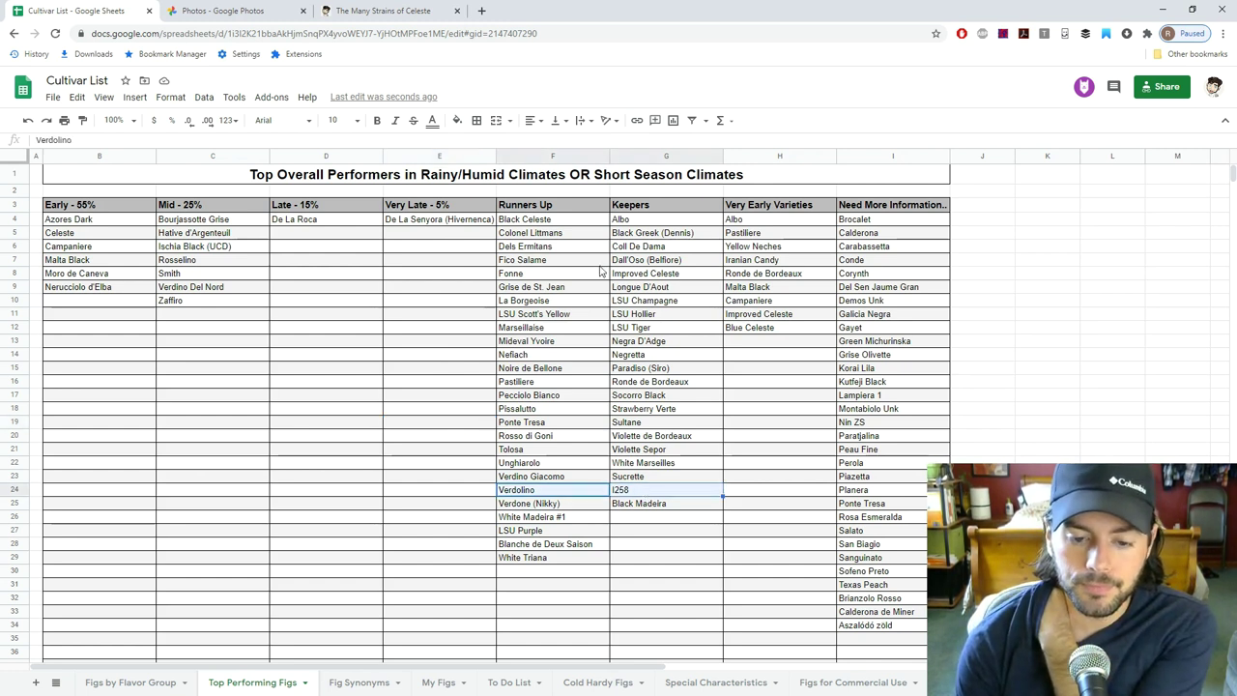
left_click(476, 120)
left_click(482, 147)
left_click(435, 335)
left_click_drag(643, 224, 669, 509)
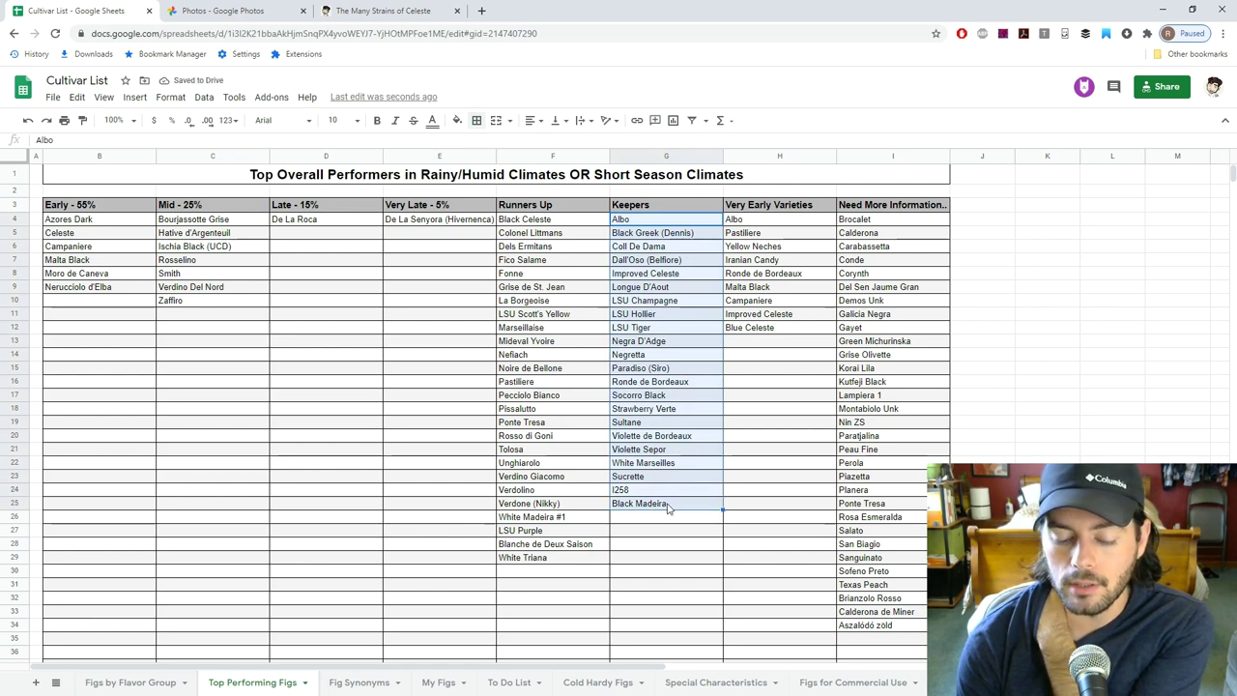
Move Strawberry Verte and Sultane from Keepers to the end of Runners Up, and shift Violette de Bordeaux through Black Madeira up two rows.
left_click(669, 408)
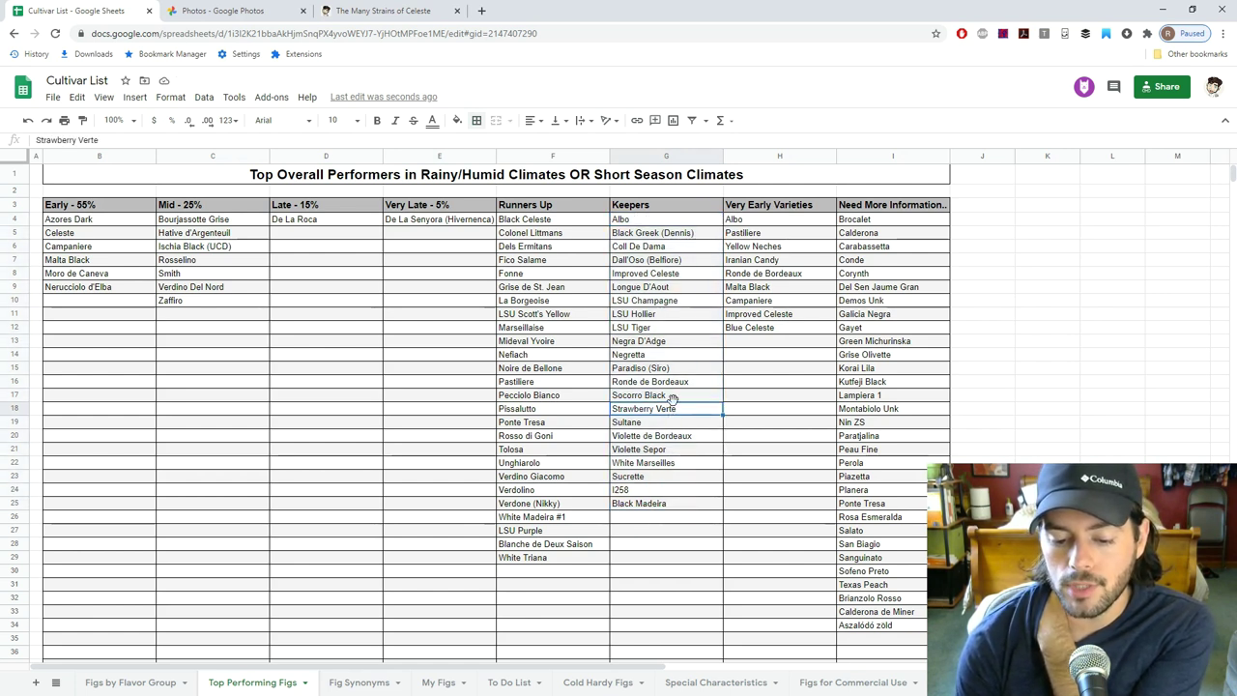
left_click(578, 571)
type("Strawberry Verte")
left_click(660, 428)
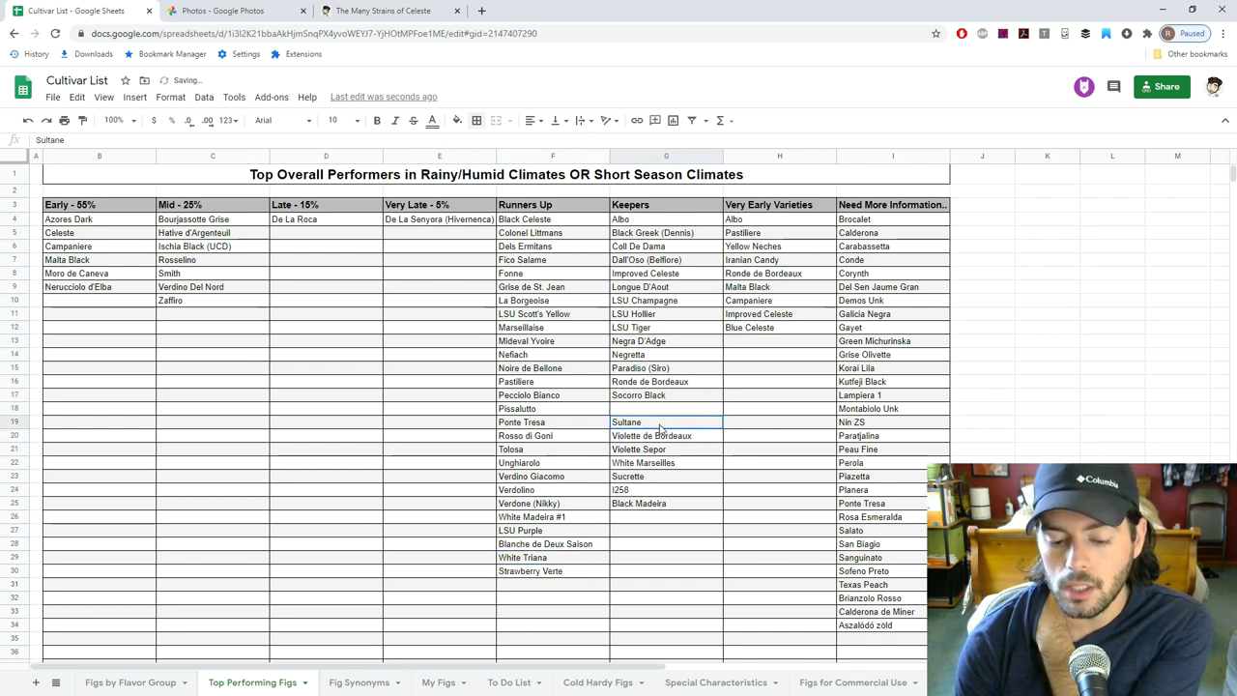
left_click_drag(660, 428, 559, 585)
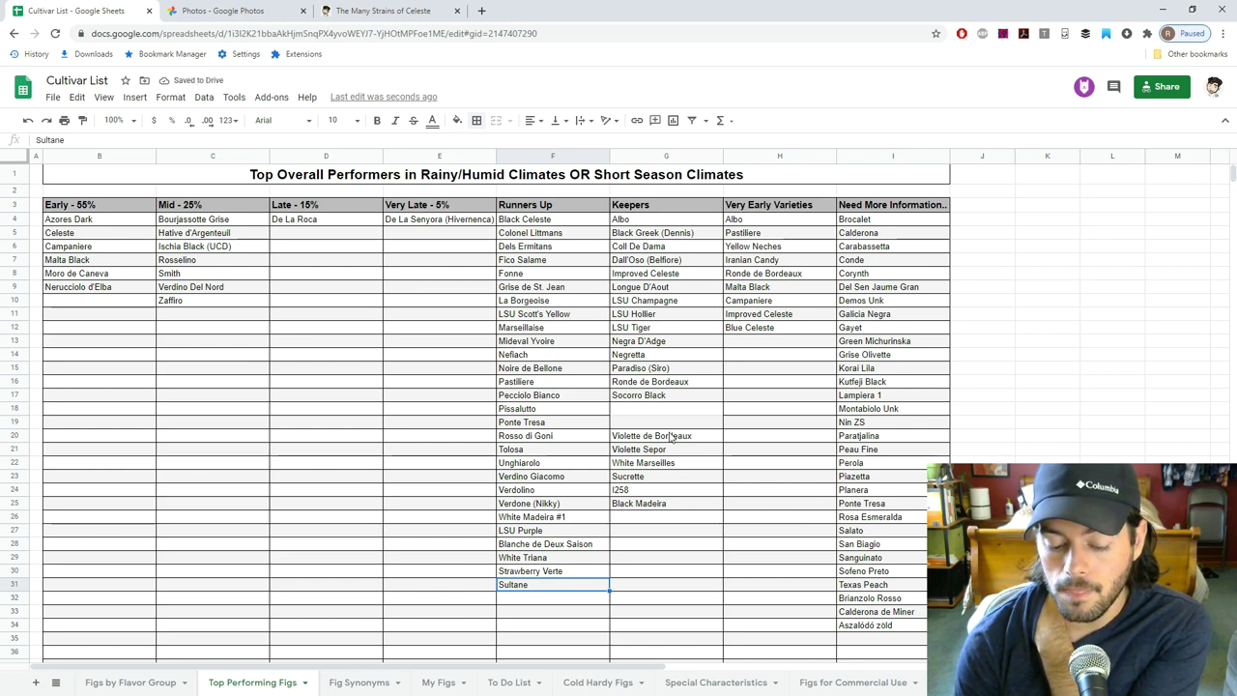
left_click_drag(672, 437, 672, 508)
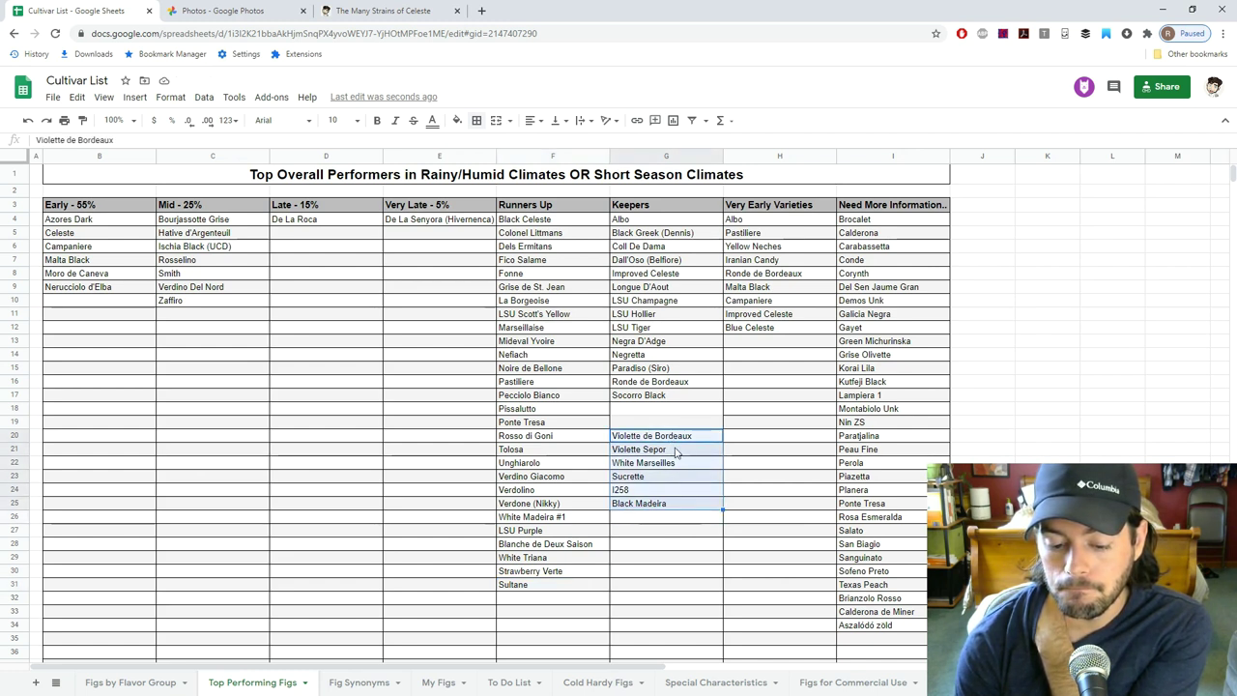
left_click_drag(679, 430, 684, 413)
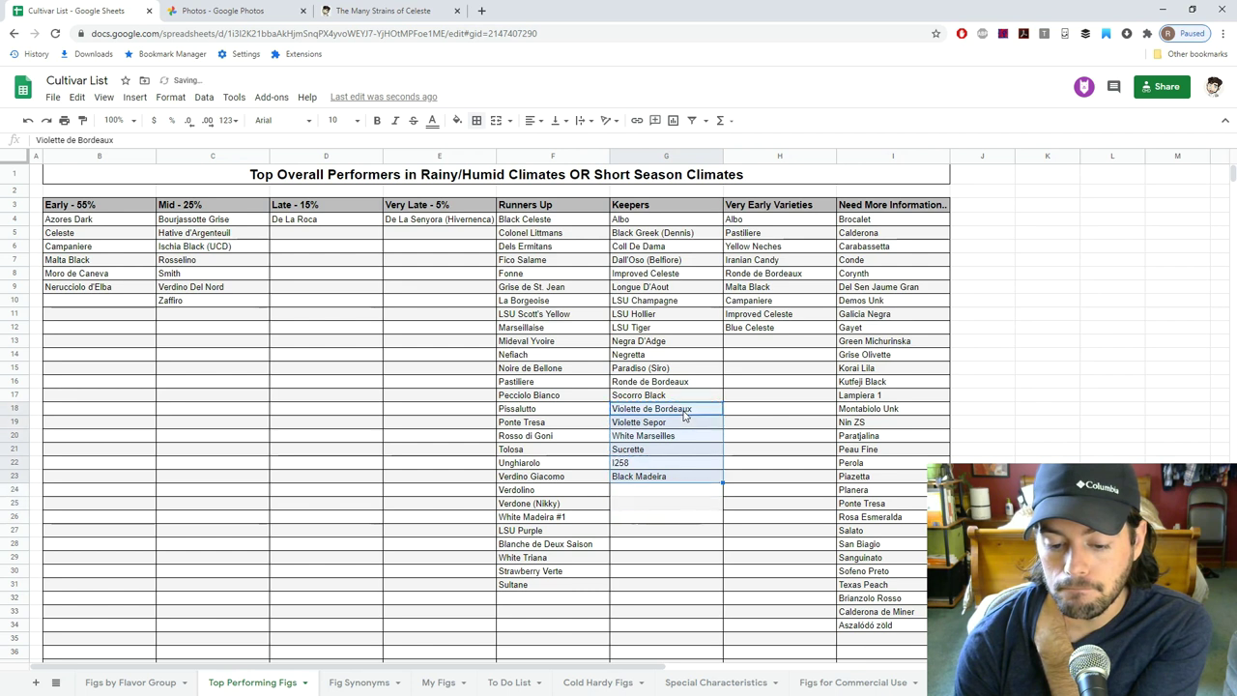
Move Negra D'Adge from Keepers to the end of Runners Up, and shift Negretta through Black Madeira up one row.
left_click_drag(667, 497, 661, 527)
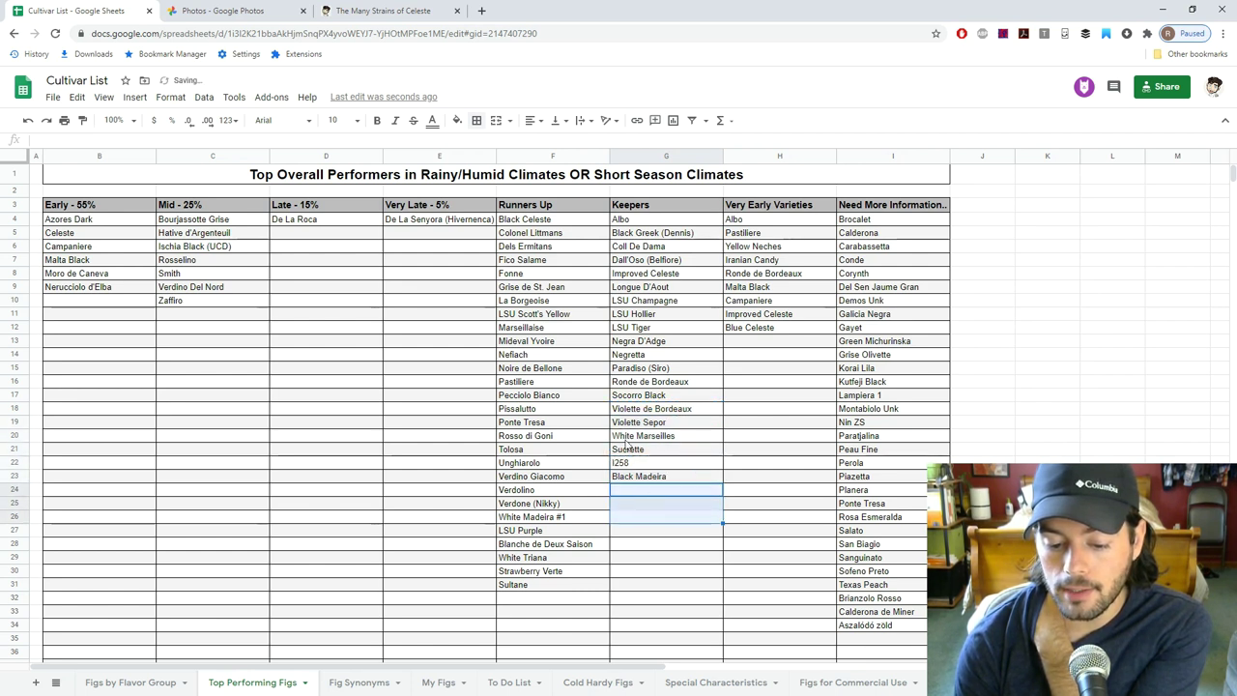
left_click(377, 391)
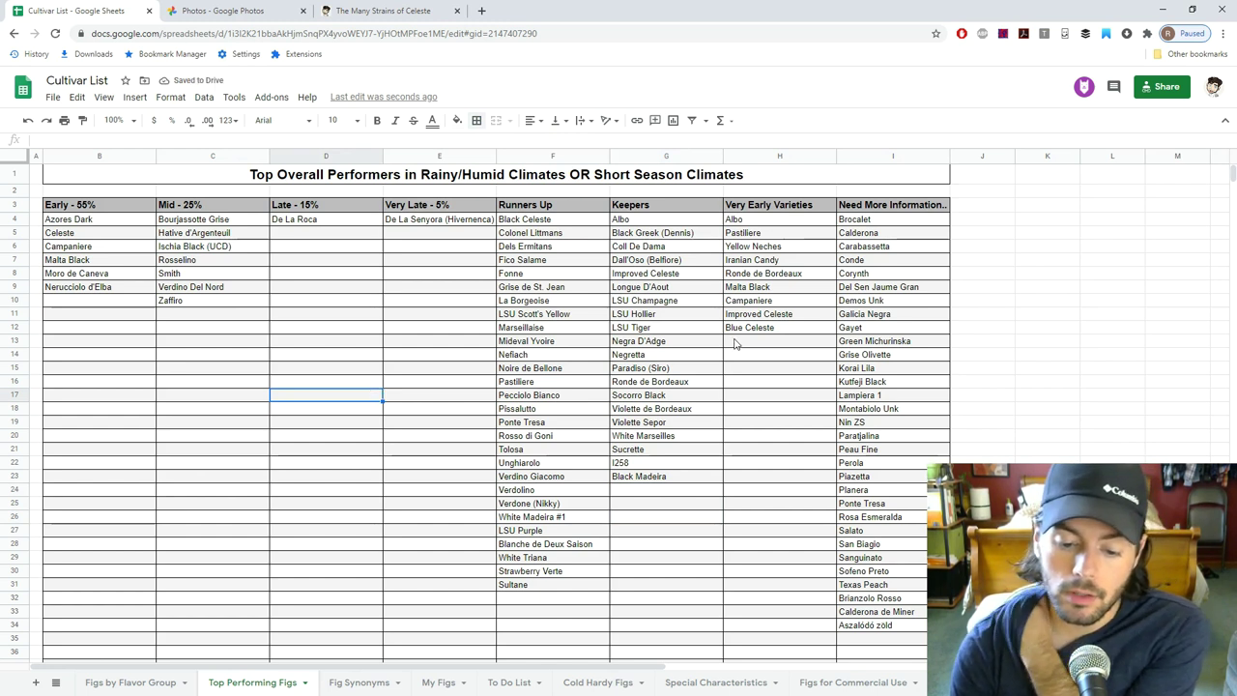
left_click(671, 340)
left_click_drag(674, 333, 567, 602)
left_click(658, 359)
left_click(663, 476, "shift")
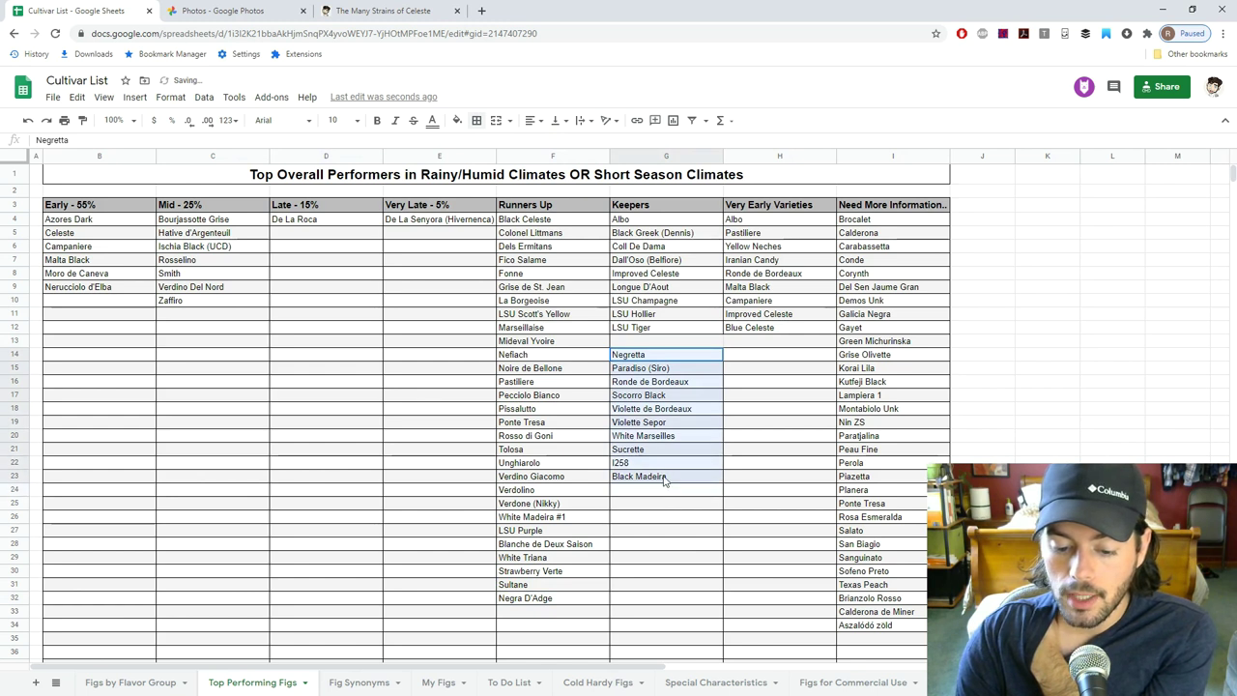
left_click_drag(686, 354, 685, 336)
left_click(696, 381)
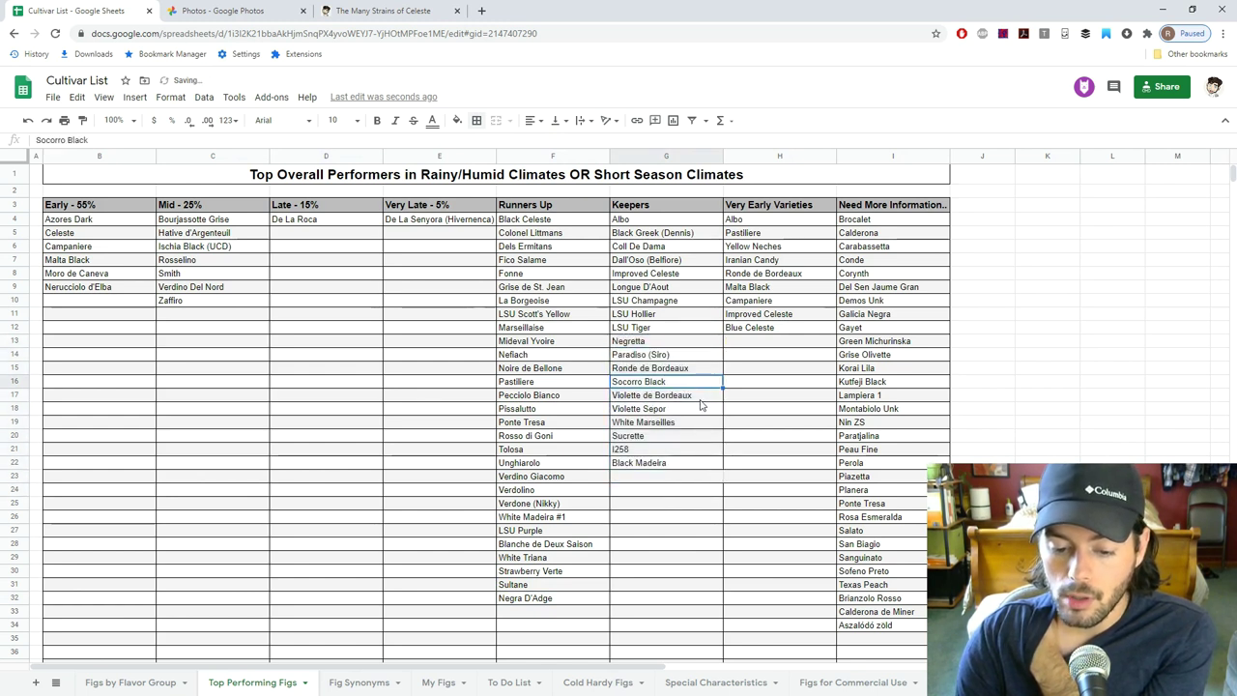
Adjust the background fill of the I258 cell in Keepers, and highlight the Keepers list from Albo to Black Madeira.
left_click(664, 442)
left_click(457, 119)
left_click(502, 145)
left_click(679, 371)
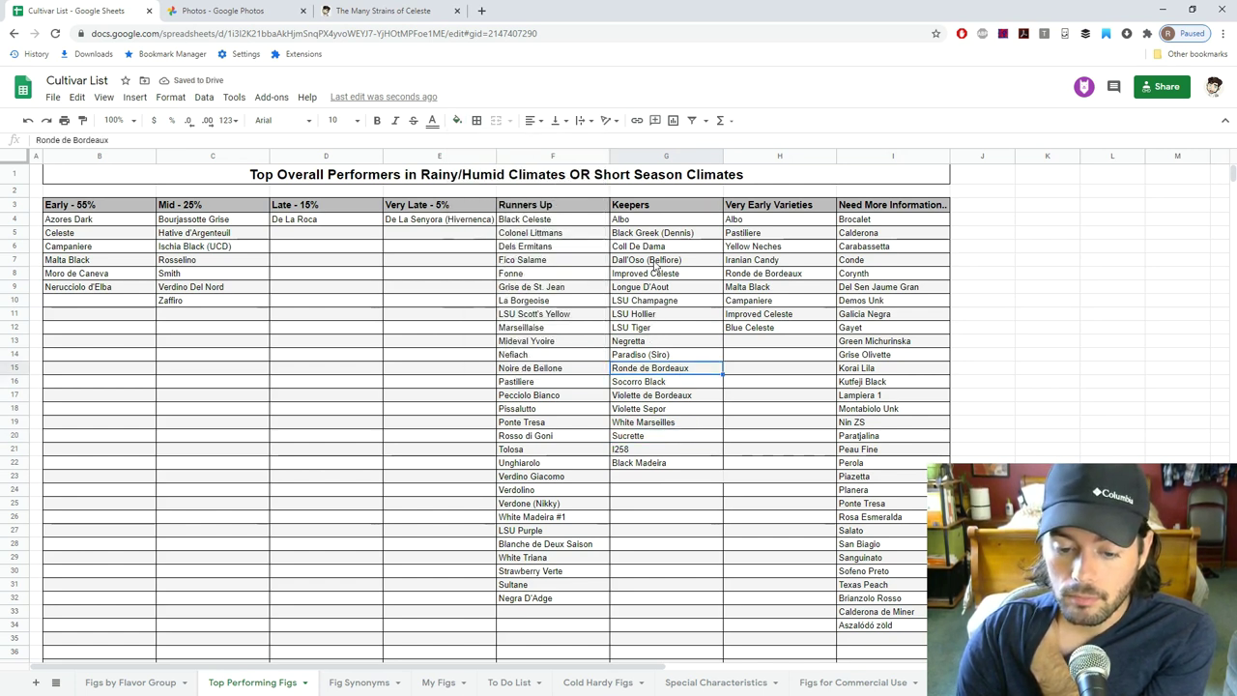
left_click(647, 156)
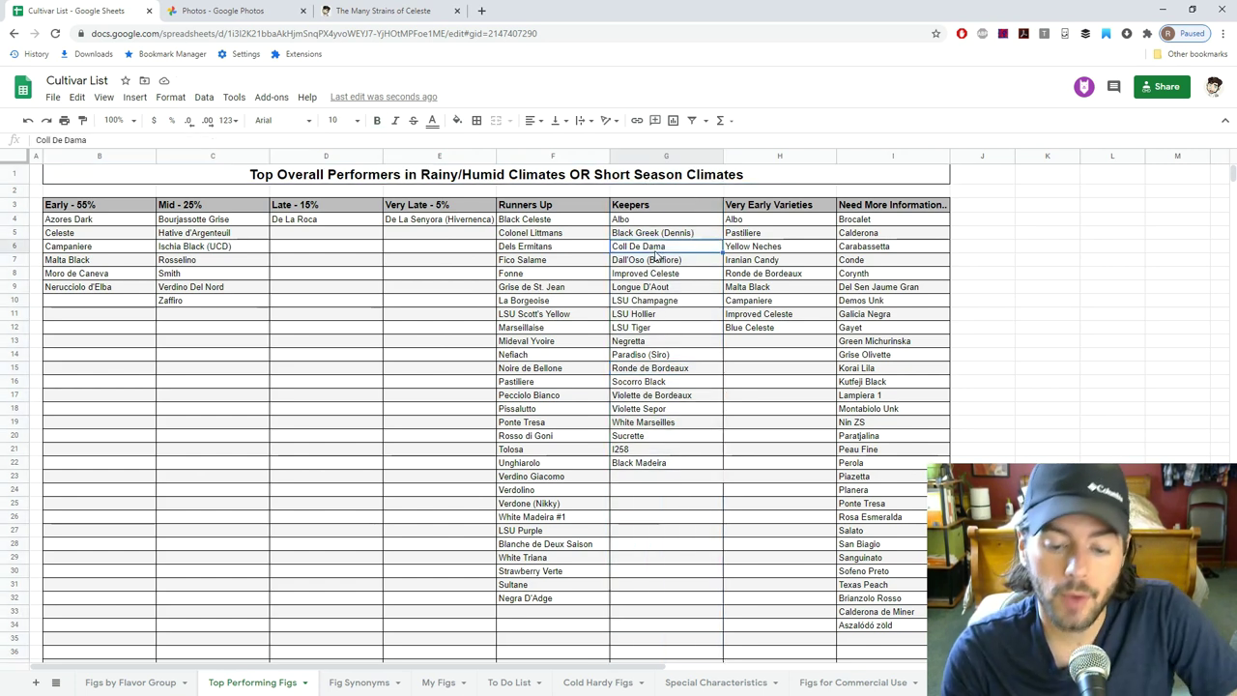
left_click_drag(648, 220, 643, 466)
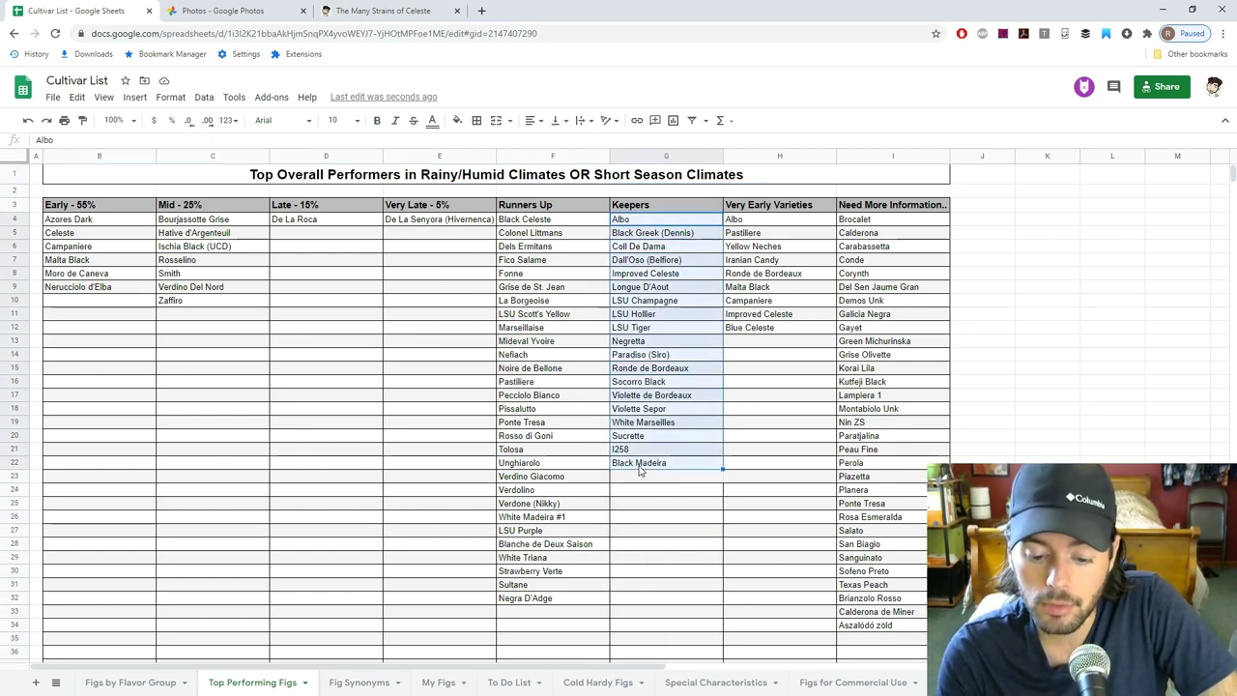
left_click(645, 476)
Move Black Greek (Dennis) from Keepers to the end of Runners Up, and shift Coll De Dama through Black Madeira up one row.
left_click(650, 236)
left_click_drag(652, 227, 551, 612)
left_click_drag(660, 253, 663, 464)
left_click_drag(666, 242, 667, 241)
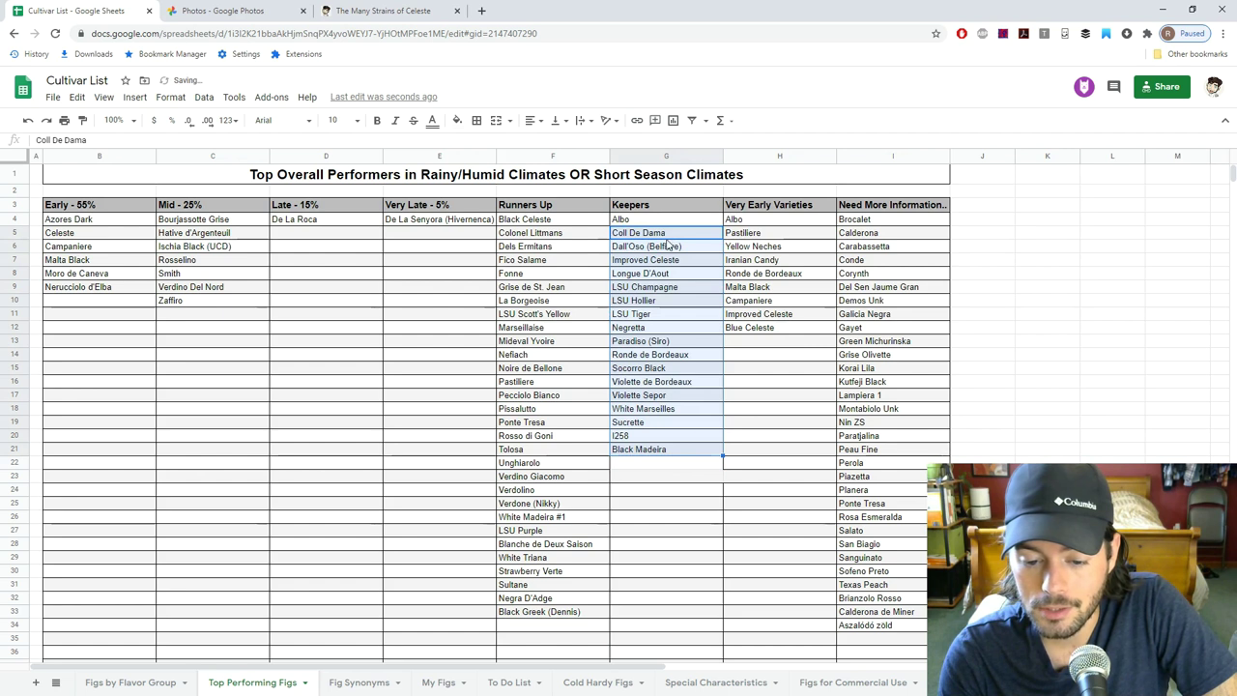
Review the Runners Up varieties from Black Celeste down to La Borgeoise against the varieties in the Early list.
left_click_drag(525, 220, 534, 619)
left_click(458, 534)
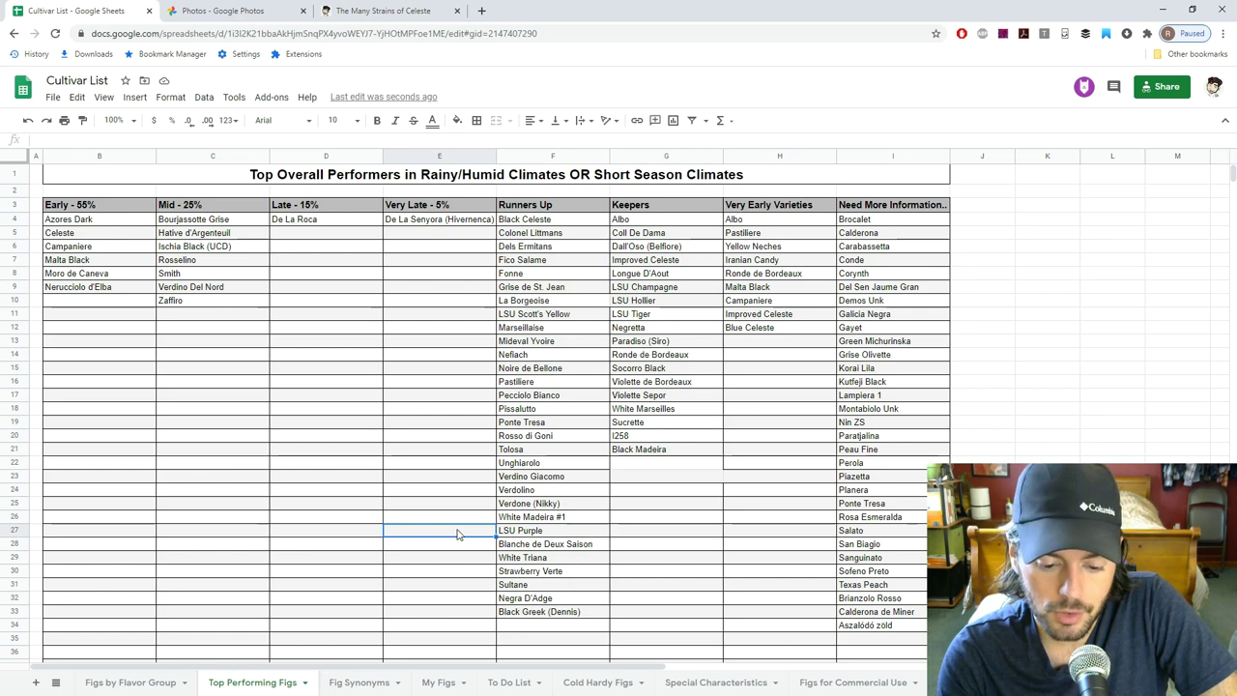
left_click(514, 427)
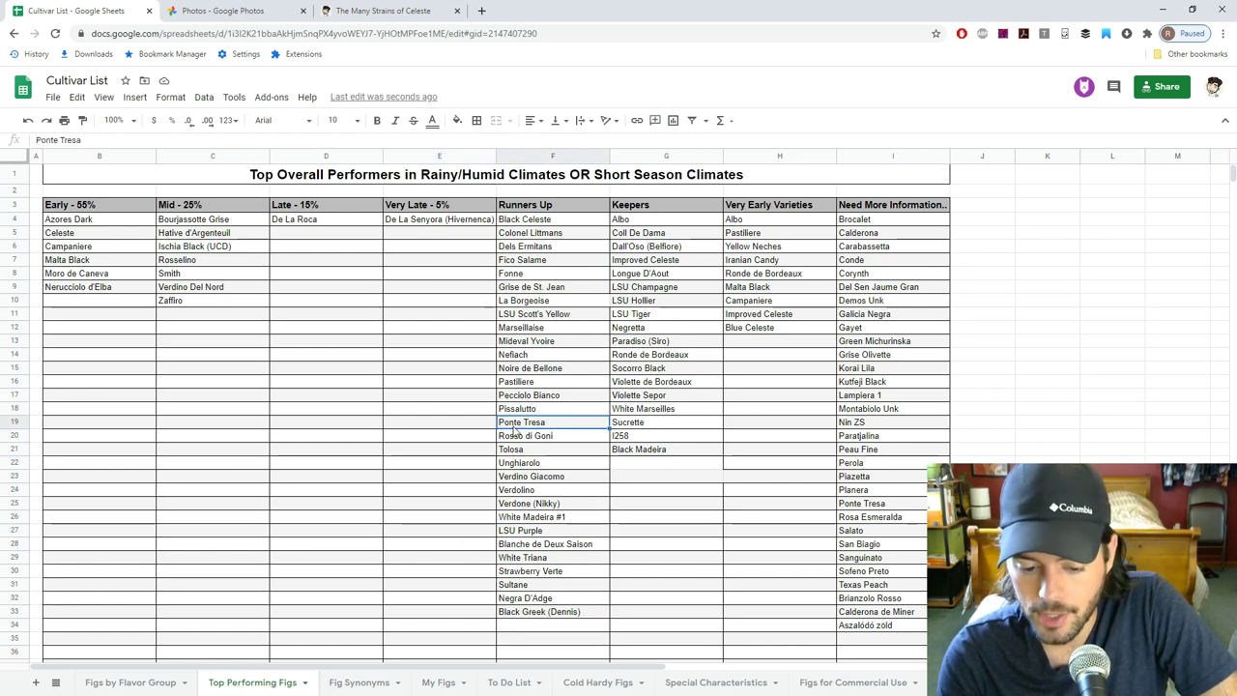
left_click(520, 222)
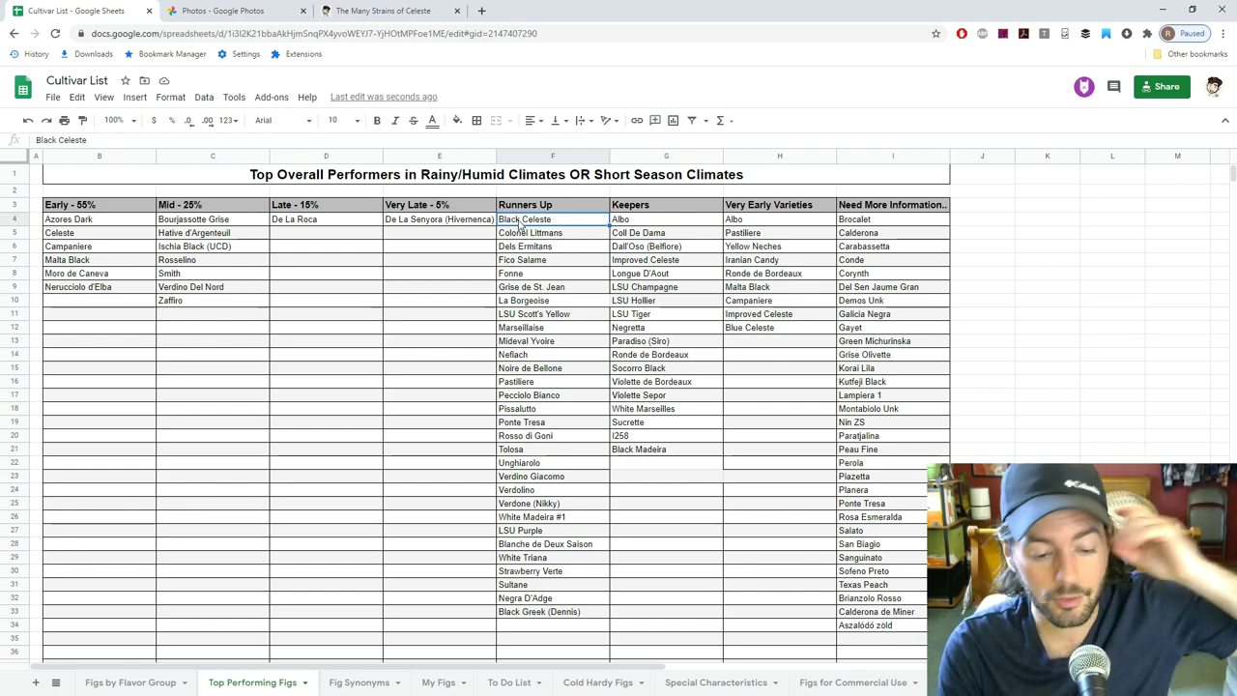
left_click_drag(72, 220, 96, 288)
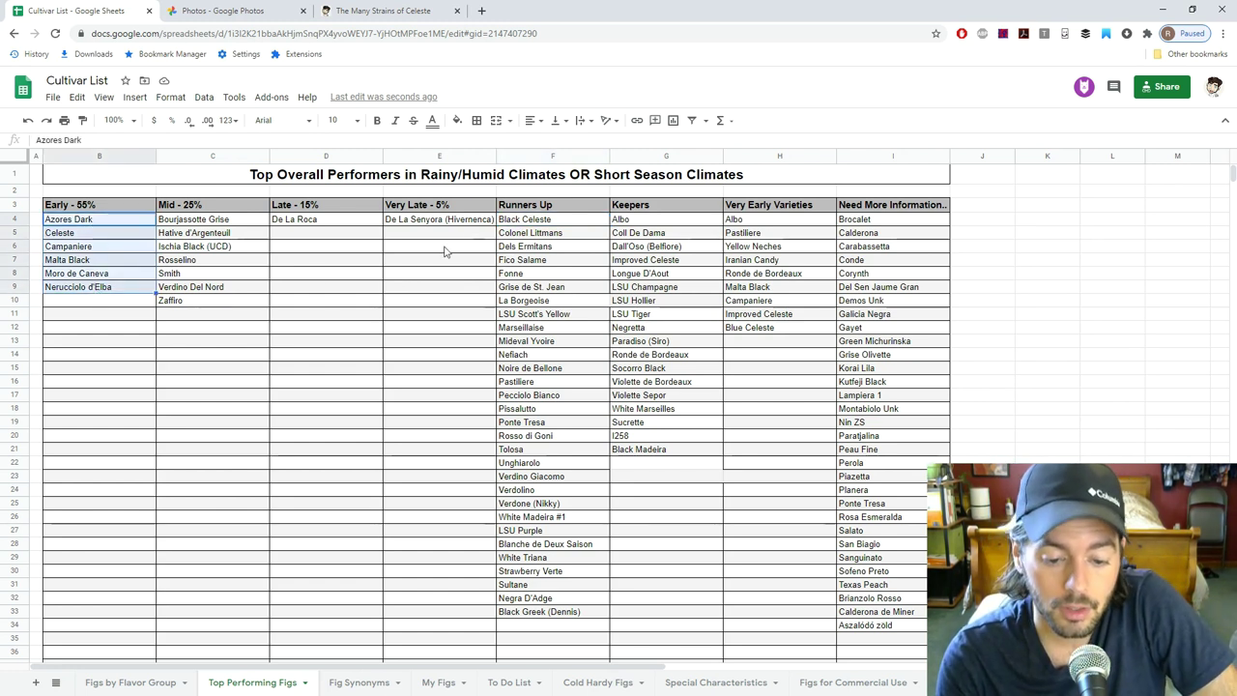
left_click(530, 235)
left_click(543, 249)
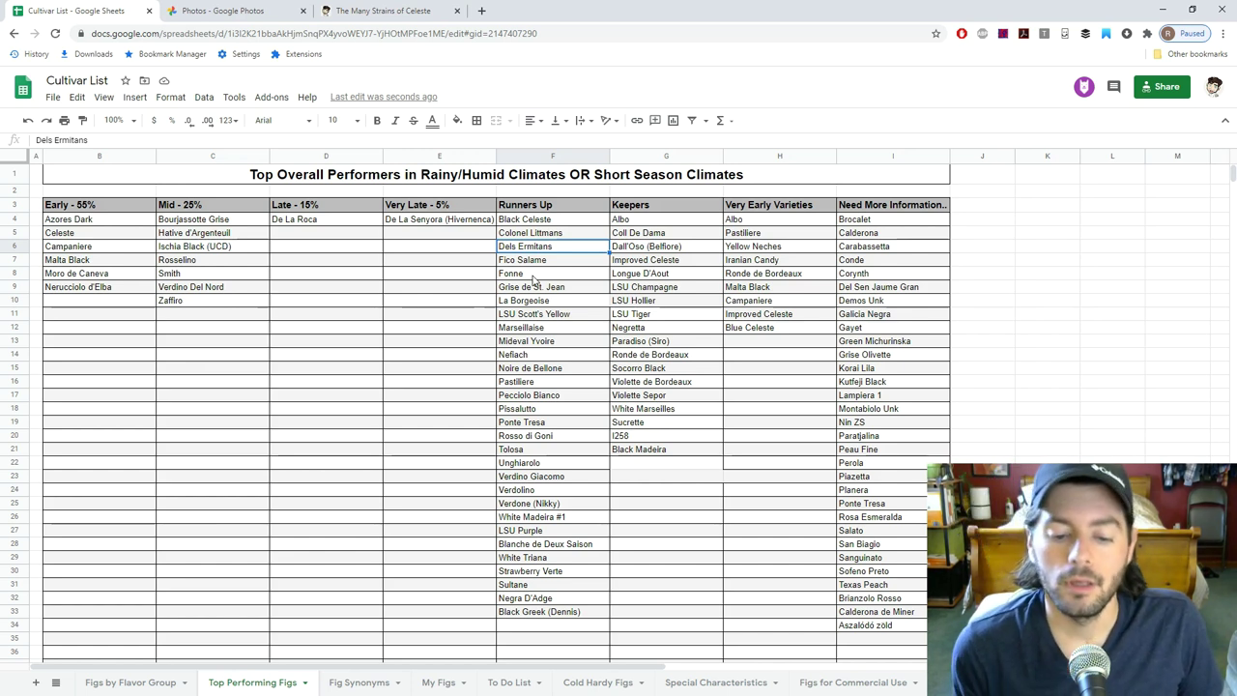
left_click(532, 279)
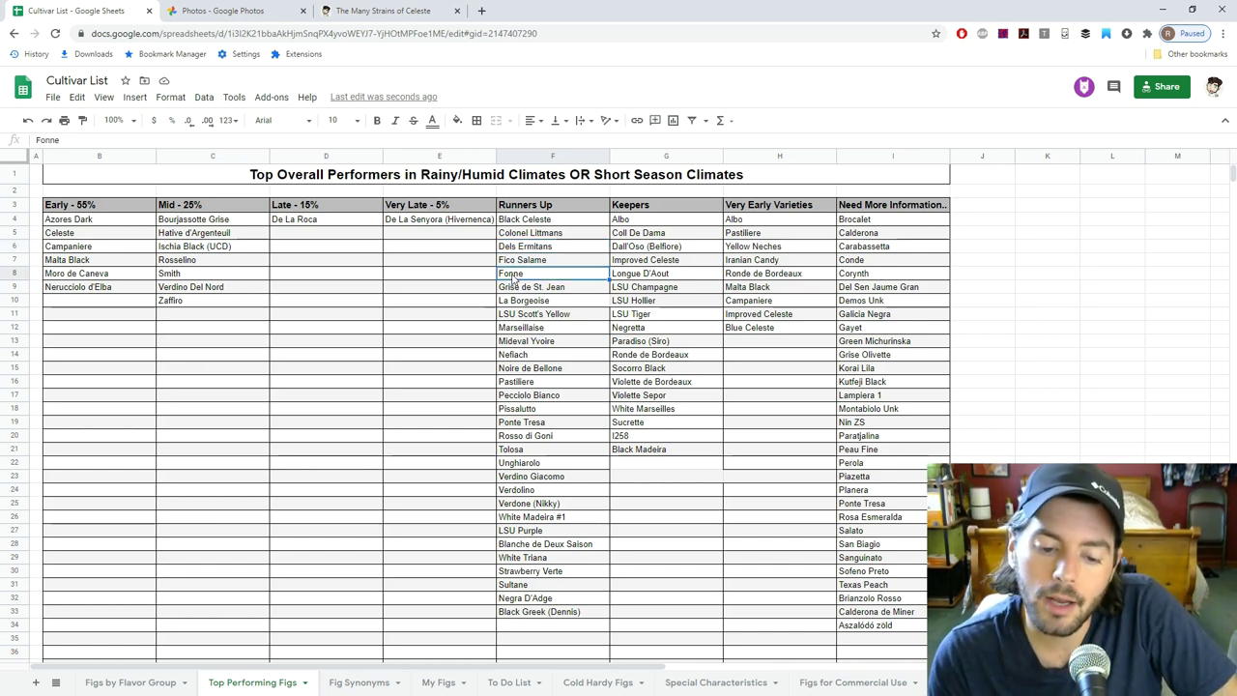
left_click(519, 290)
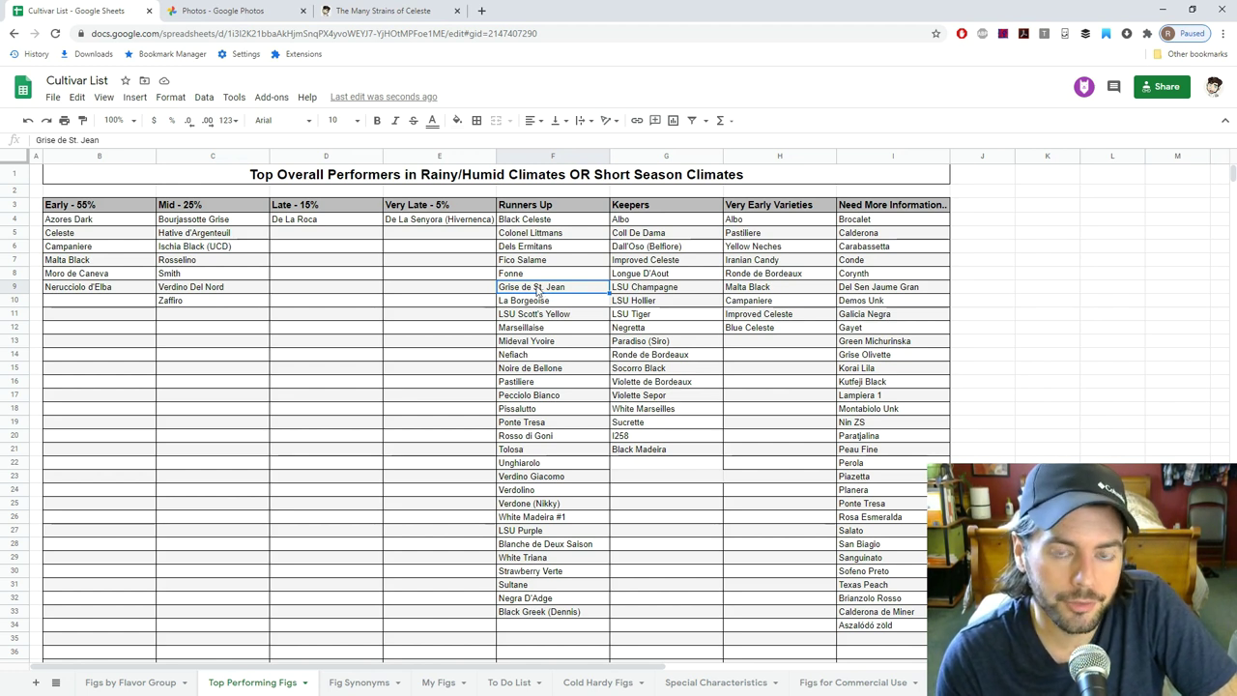
left_click(534, 304)
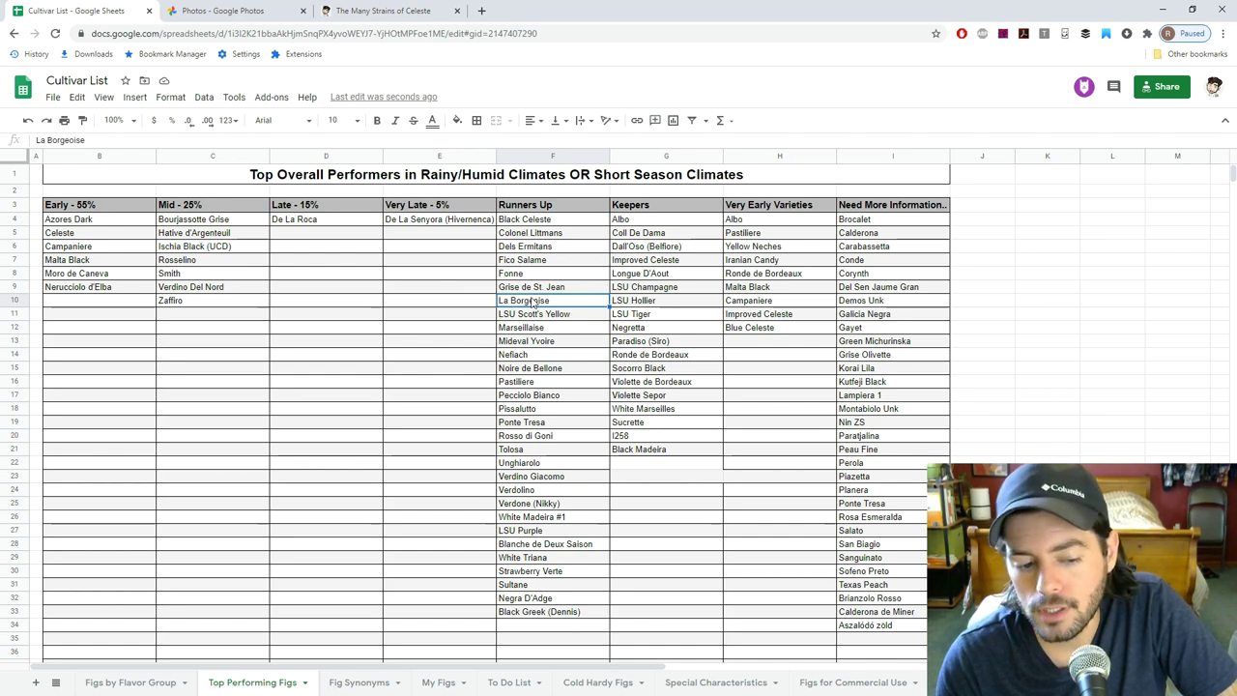
Adjust the background fill of the Sucrette cell in Keepers and the formatting of the empty cell below Black Madeira.
left_click(636, 428)
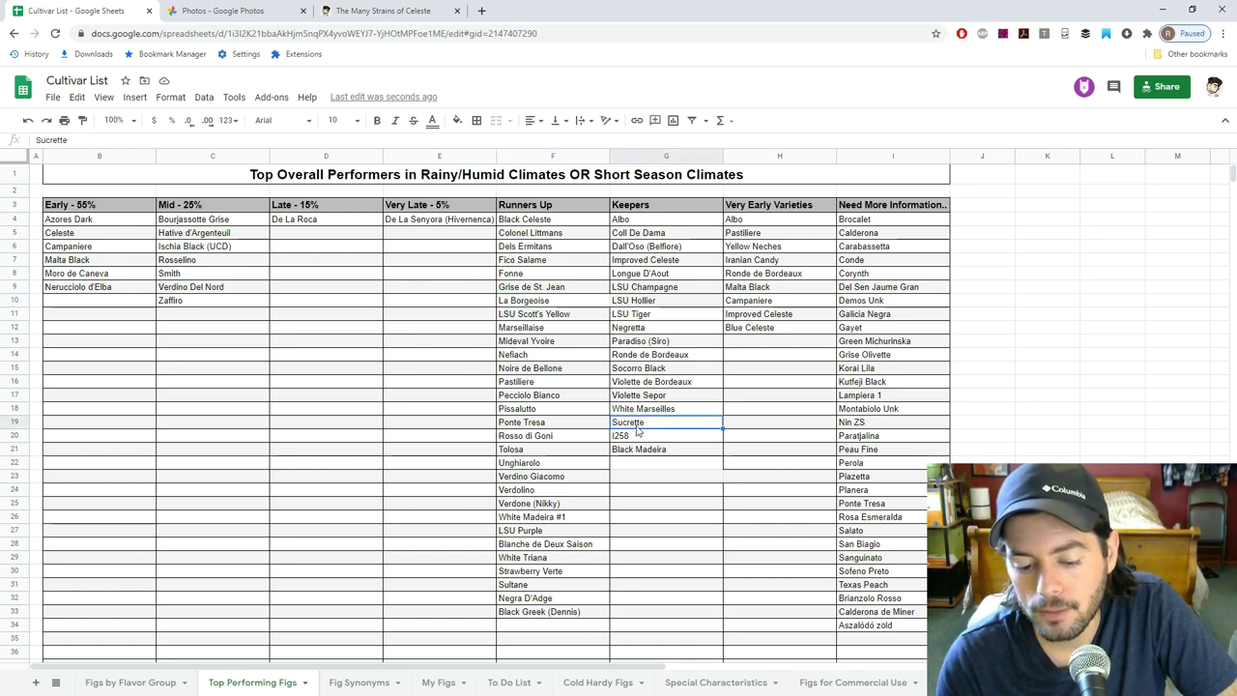
left_click(457, 120)
left_click(673, 465)
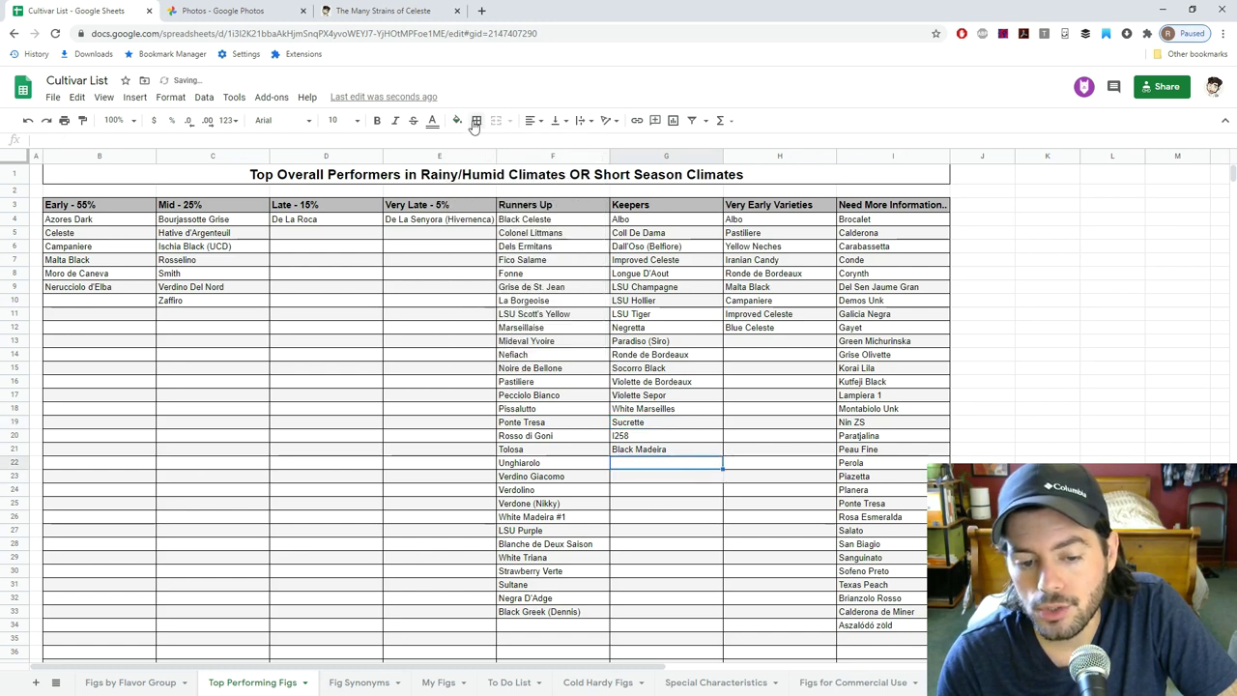
left_click(415, 348)
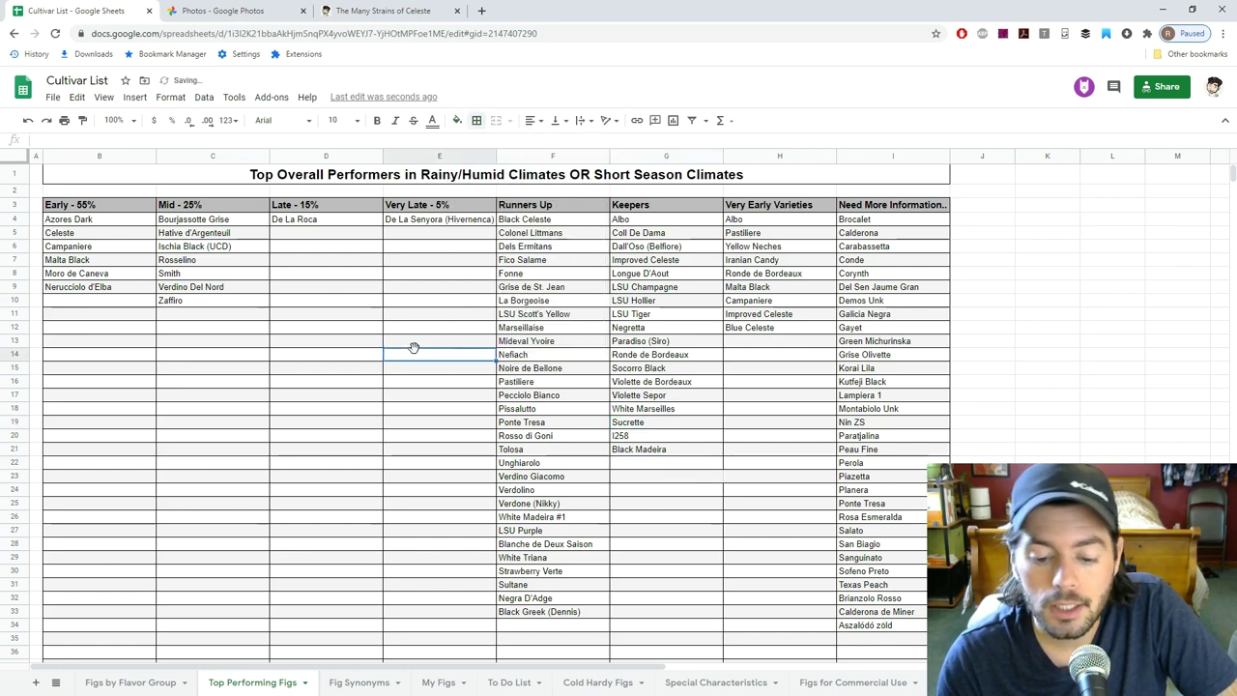
Recolor the background fill of the LSU Tiger and LSU Hollier cells in Keepers to match the row banding.
left_click(663, 319)
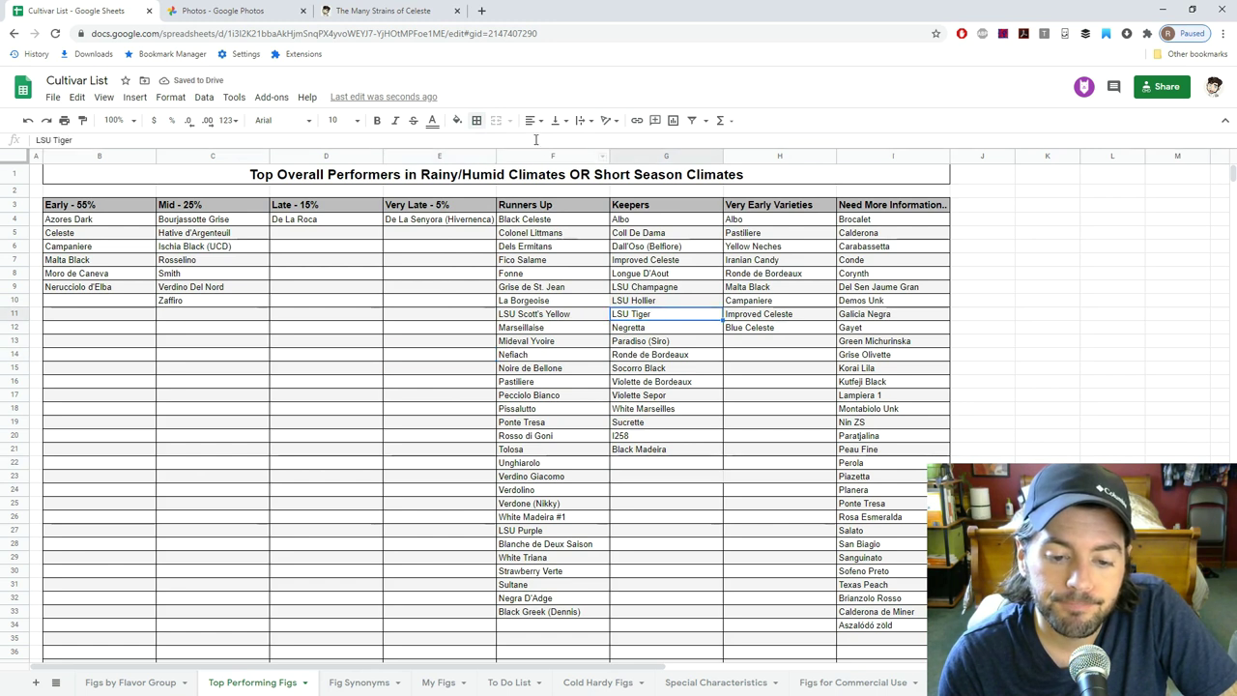
left_click(457, 120)
left_click(576, 154)
left_click(657, 287)
left_click(658, 302)
left_click(457, 120)
left_click(586, 161)
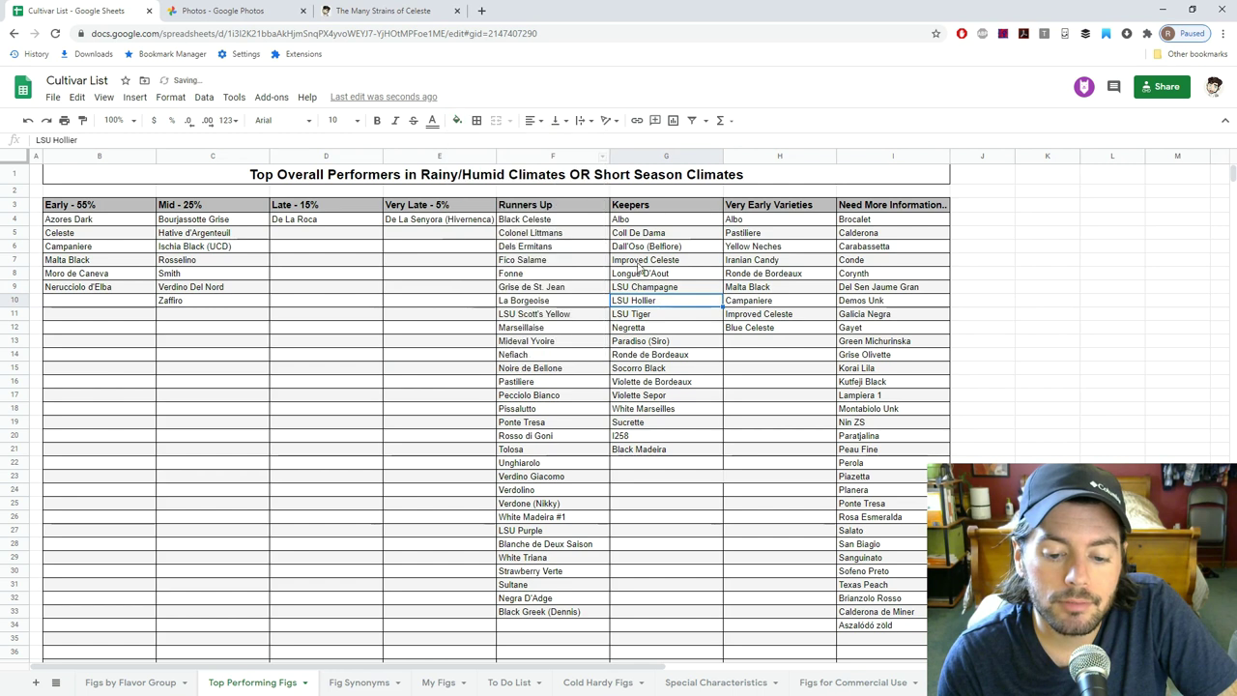
Apply one matching background fill to the La Borgeoise and LSU Hollier cells across Runners Up and Keepers.
left_click(401, 275)
left_click(558, 301)
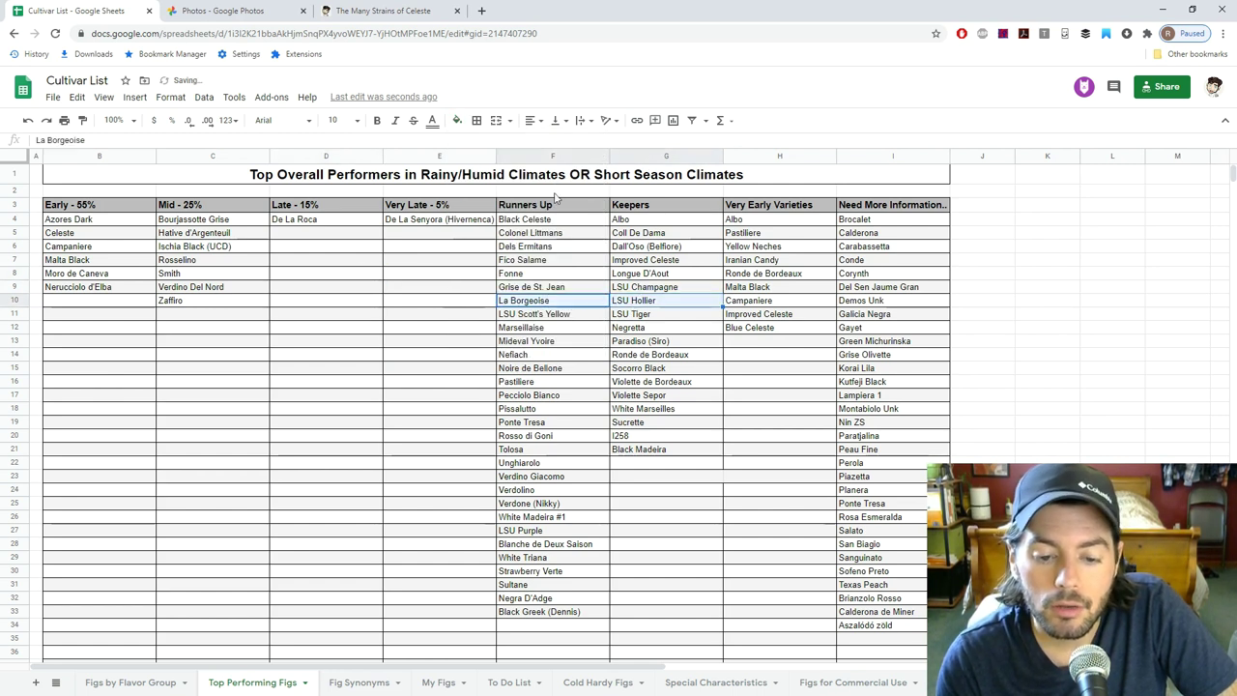
left_click(457, 120)
left_click(585, 162)
left_click(407, 307)
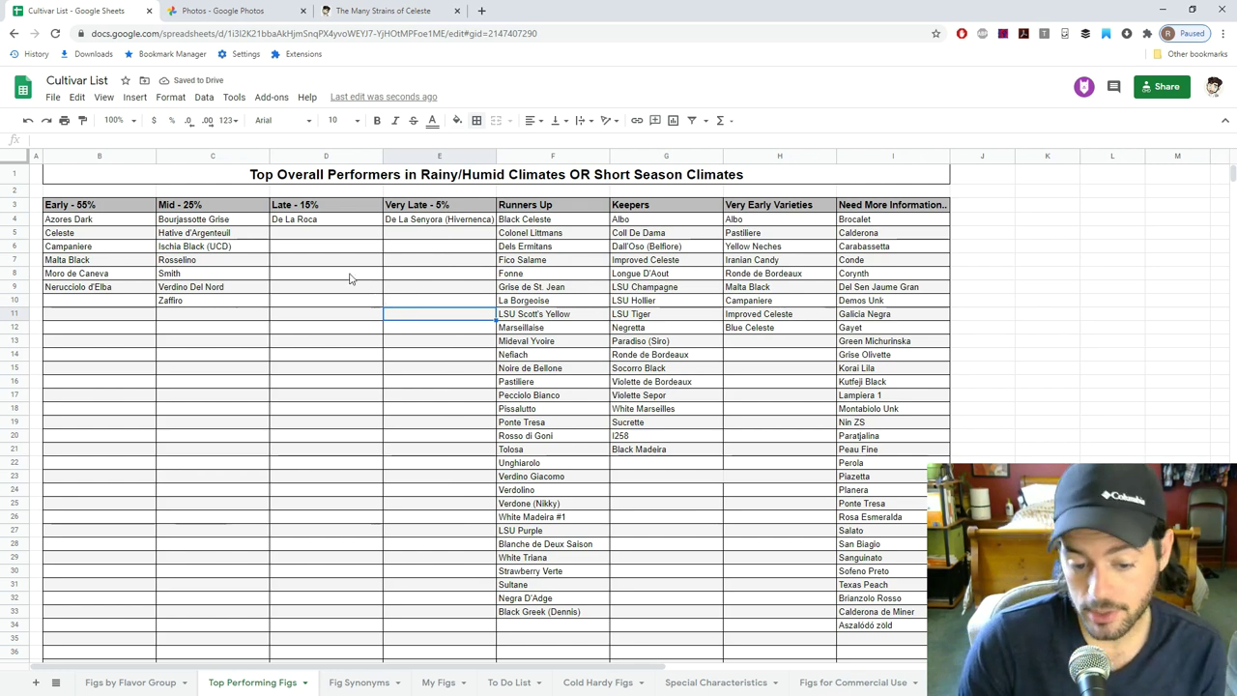
Check De La Roca in the Late list, and review La Borgeoise and LSU Scott's Yellow in Runners Up.
left_click(338, 221)
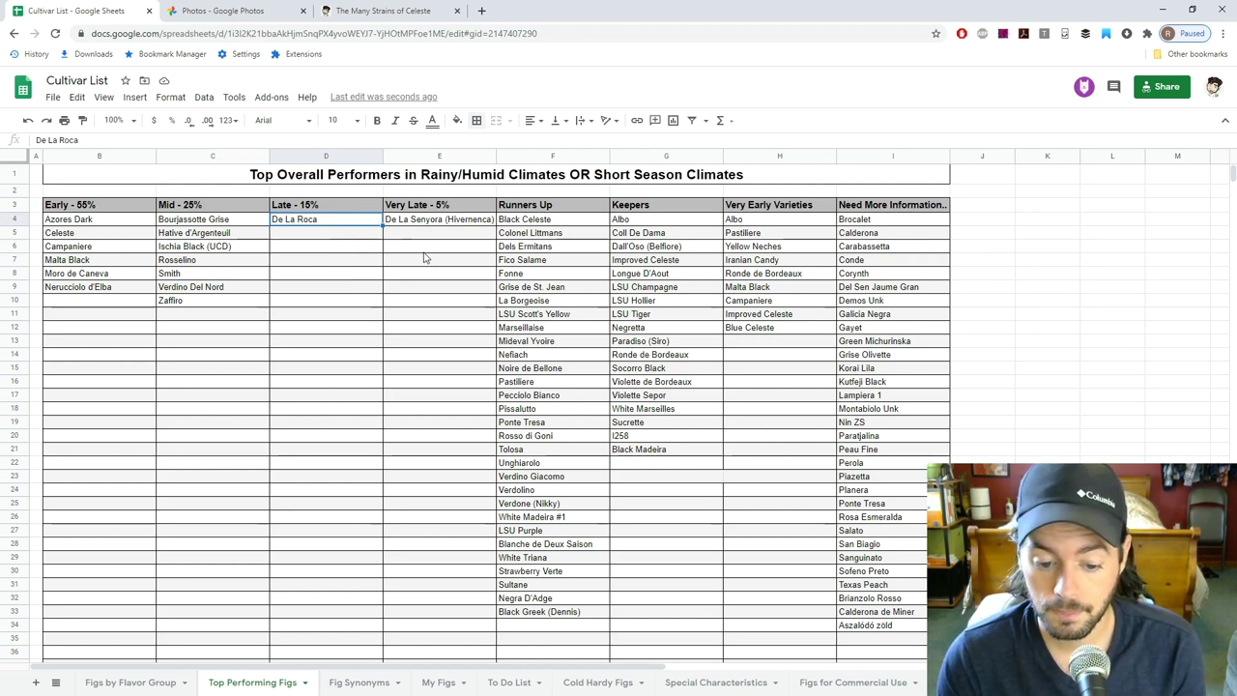
left_click(538, 298)
key("Down")
key("Down")
key("Down")
key("Left")
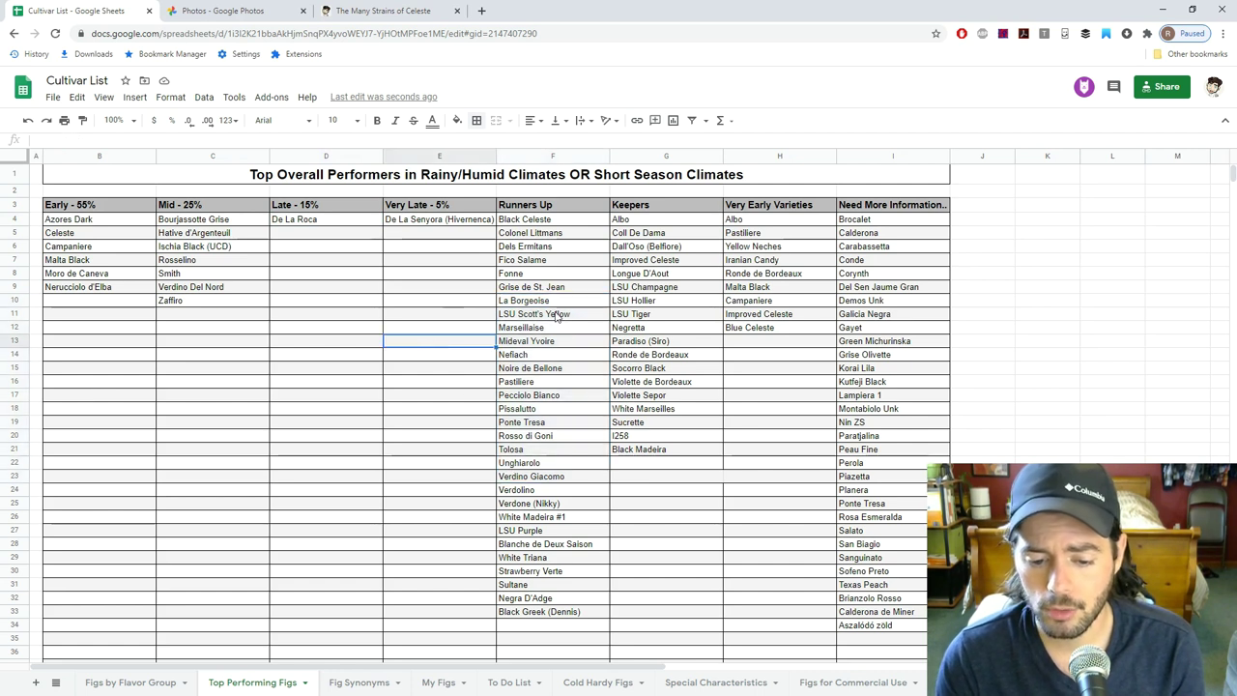
left_click(556, 318)
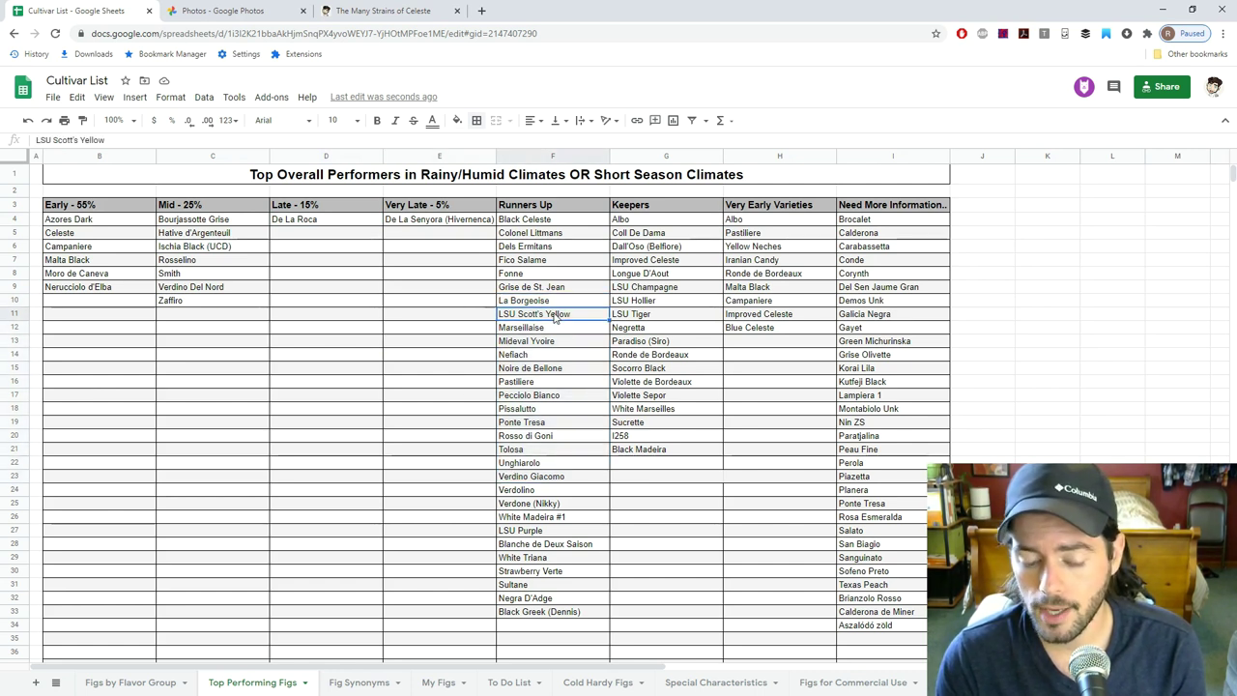
Compare LSU Champagne, LSU Hollier and LSU Tiger in Keepers with the varieties in the Early list.
left_click(652, 306)
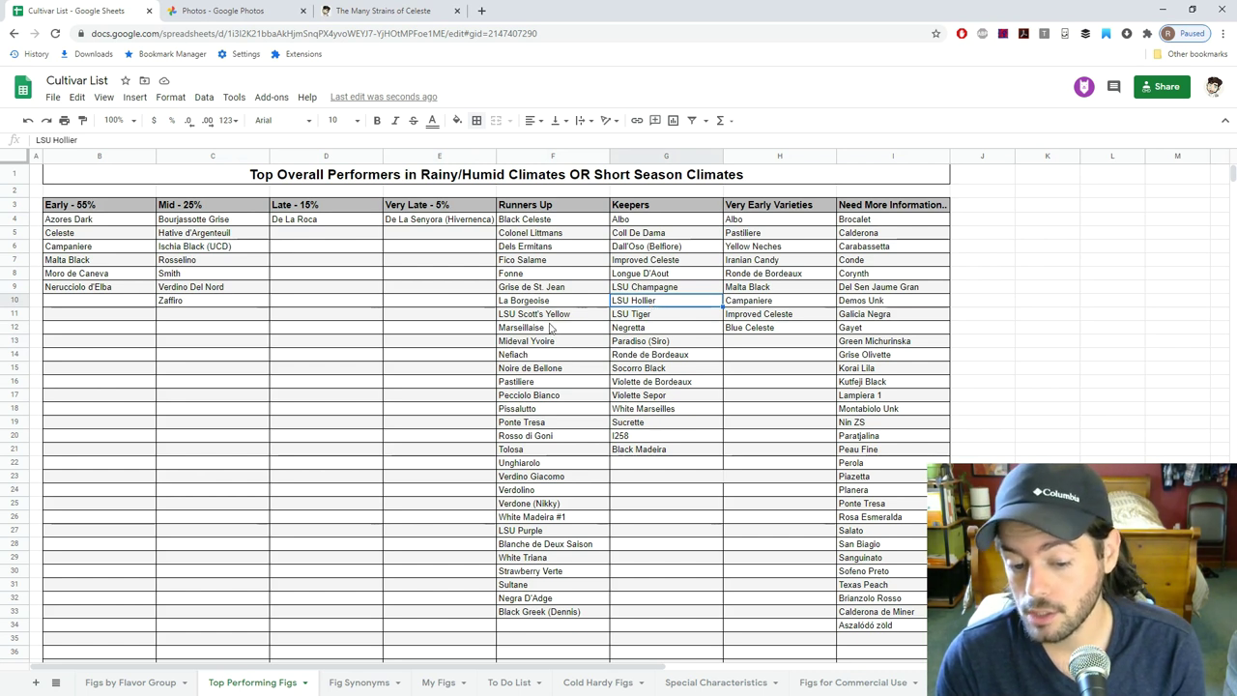
left_click_drag(624, 293, 628, 319)
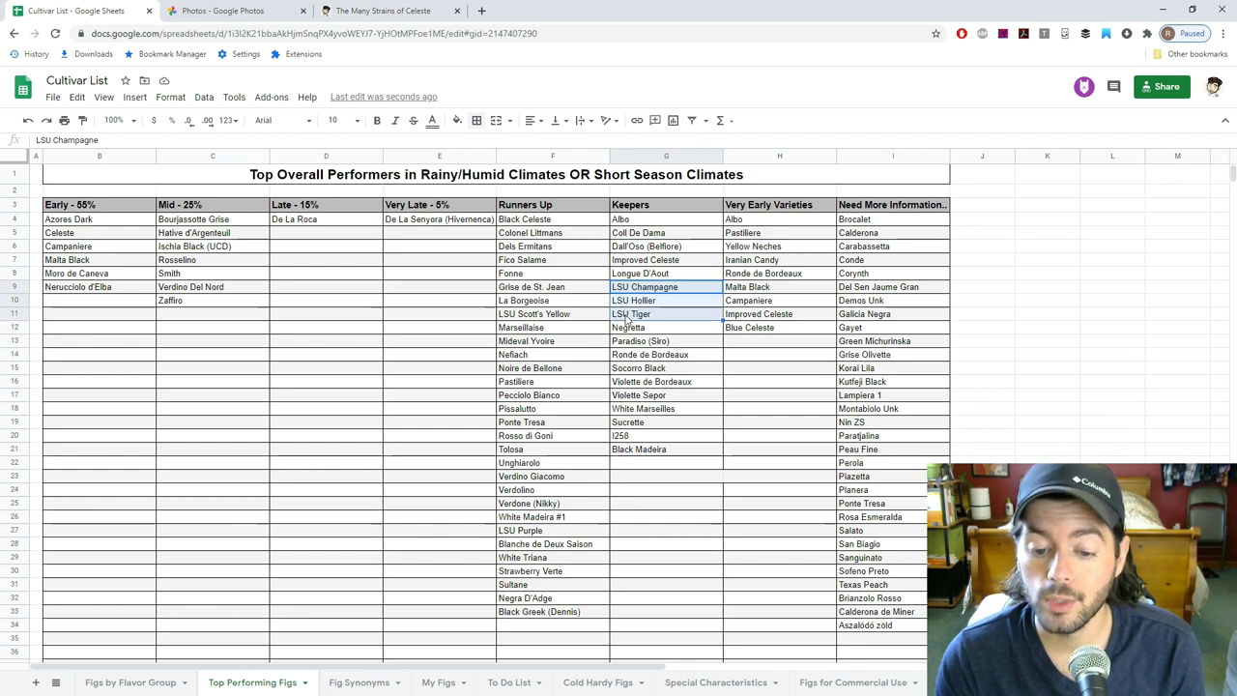
left_click(634, 293)
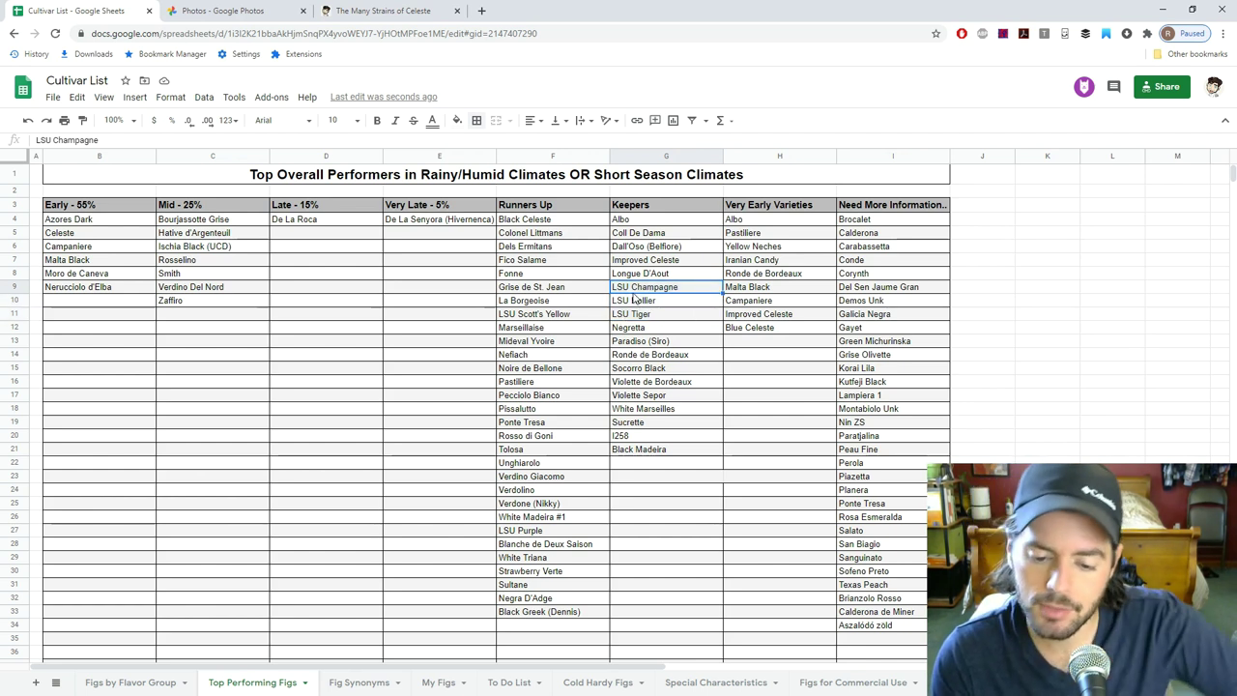
left_click(635, 302)
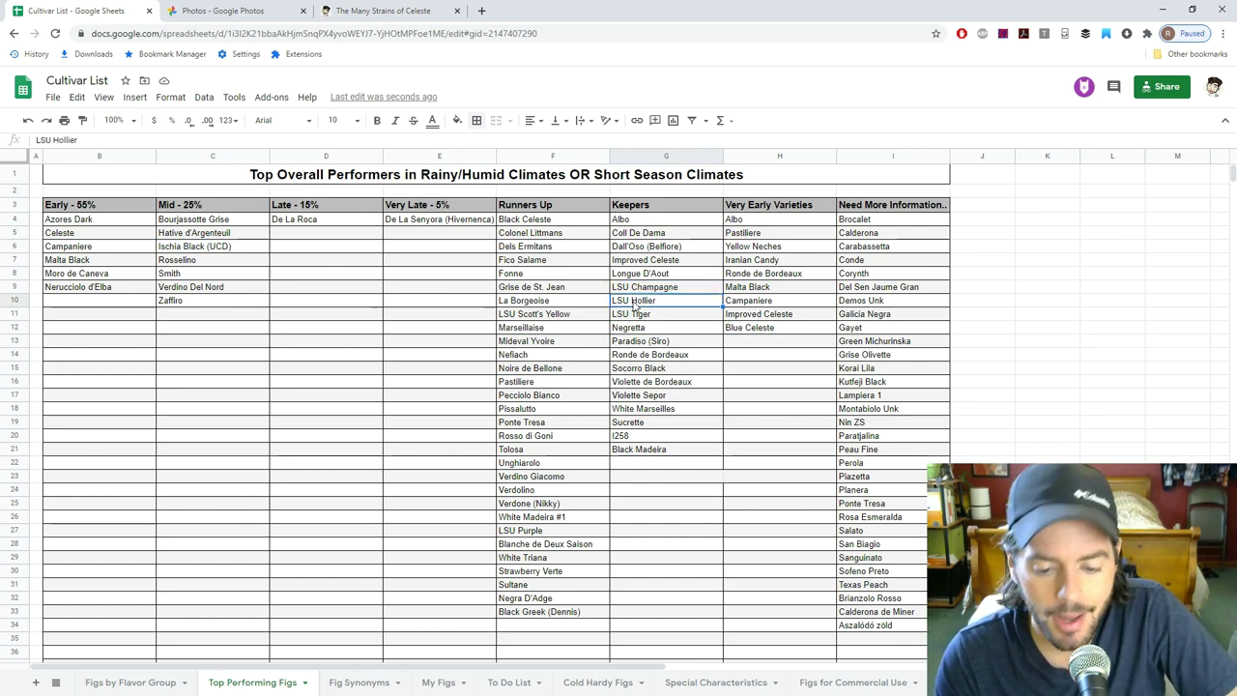
mouse_move(633, 314)
left_mouse_down()
mouse_move(655, 289)
mouse_move(655, 315)
mouse_move(657, 289)
mouse_move(655, 319)
left_mouse_up()
left_click_drag(124, 220, 143, 353)
left_click(237, 329)
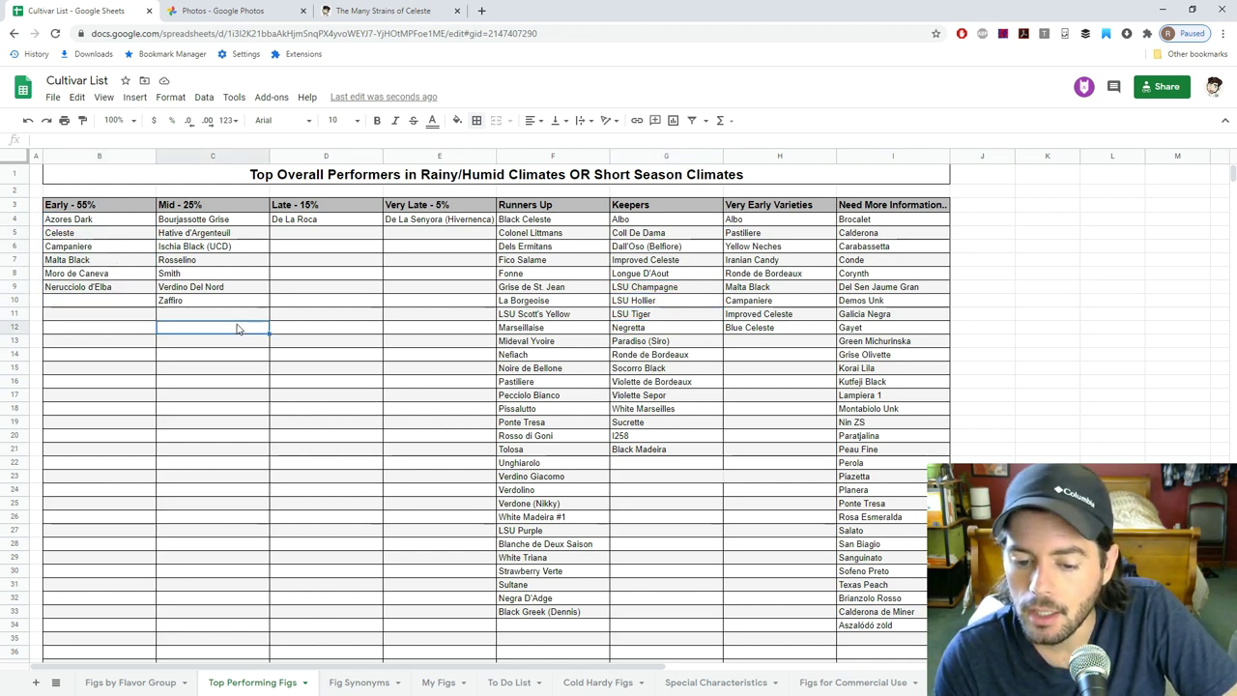
left_click(643, 301)
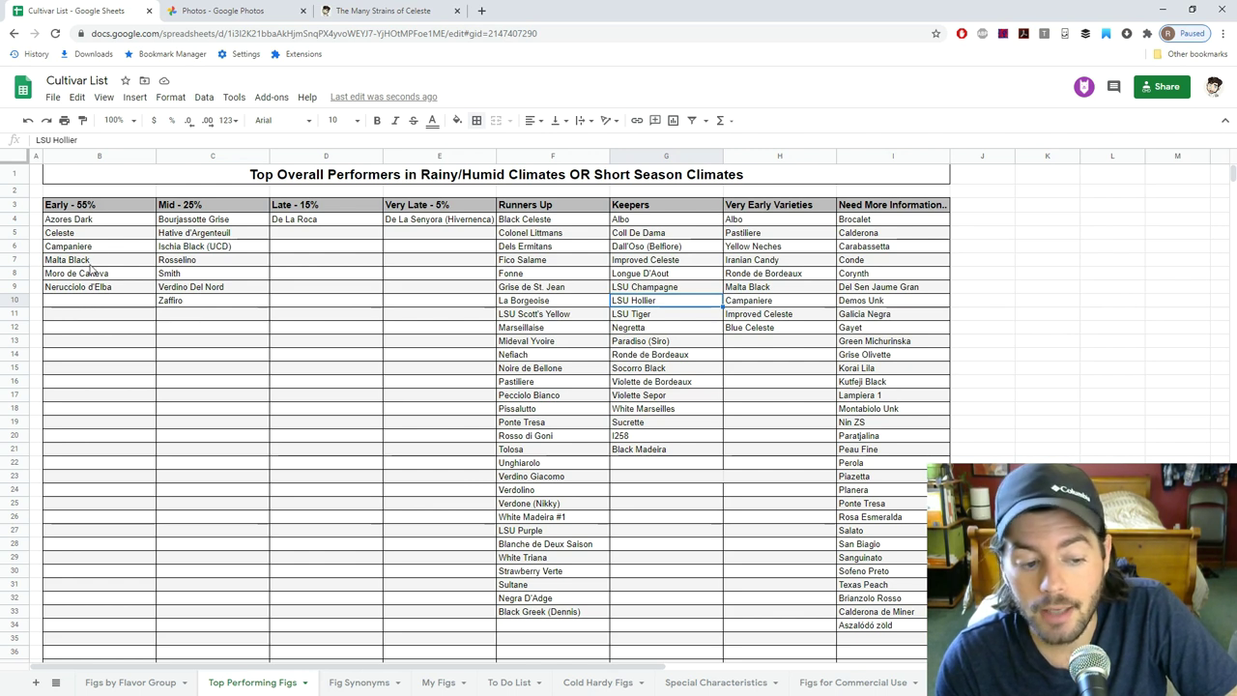
Look over the top of the Early list, and review Albo, I258 and Black Madeira in Keepers.
mouse_move(113, 227)
left_mouse_down()
mouse_move(207, 306)
mouse_move(96, 233)
mouse_move(97, 219)
left_mouse_up()
left_click(286, 302)
left_click(350, 288)
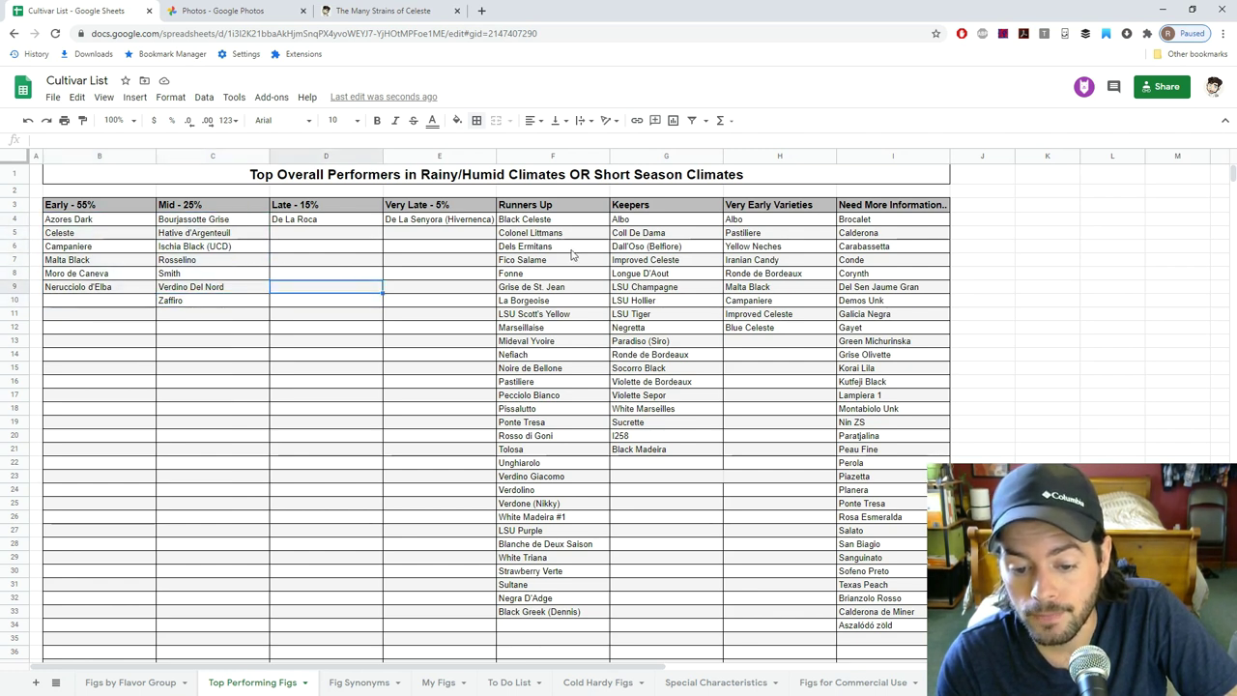
left_click(629, 215)
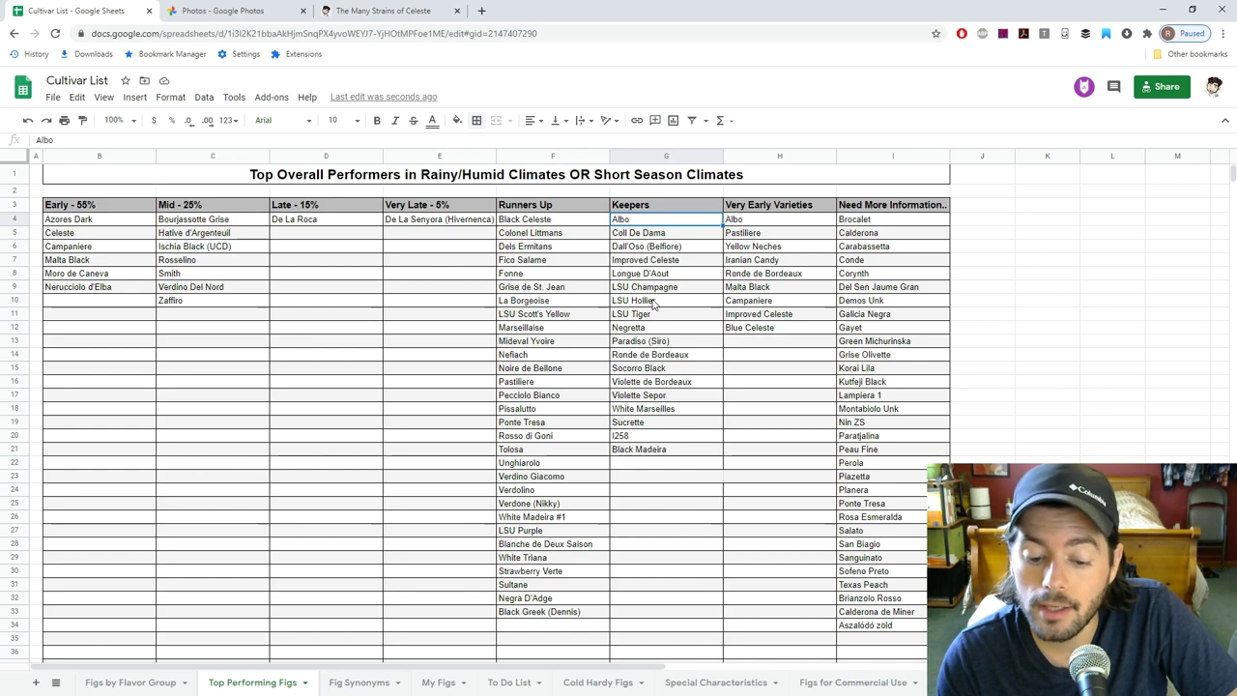
left_click(624, 436)
left_click(629, 451)
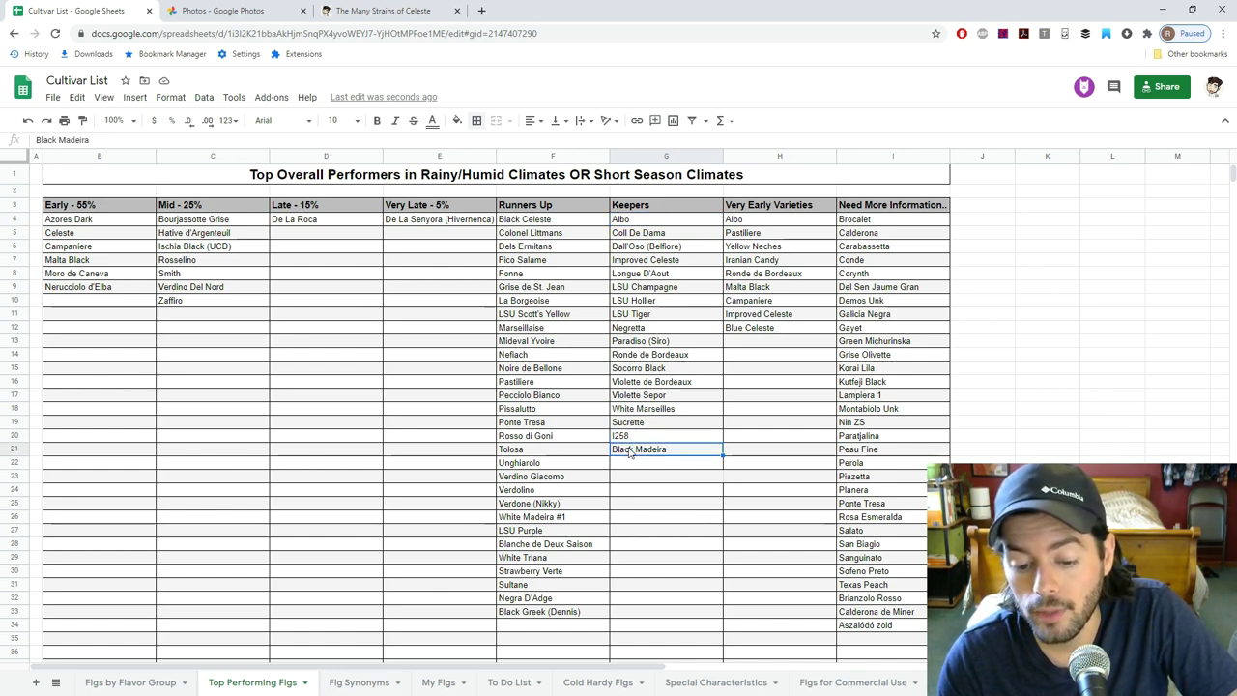
Review I258, Sucrette and White Marseilles in Keepers, comparing them with the varieties in the Early and Mid lists.
left_click(638, 436)
left_click(645, 426)
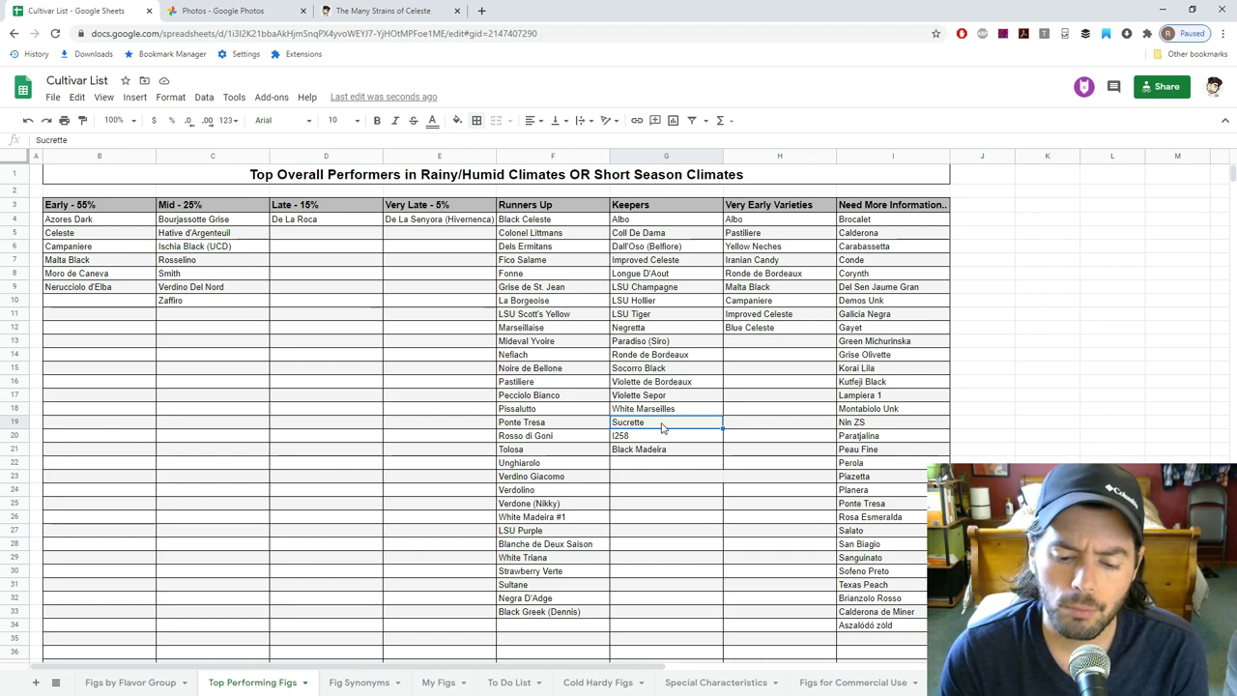
left_click(664, 408)
left_click(654, 426)
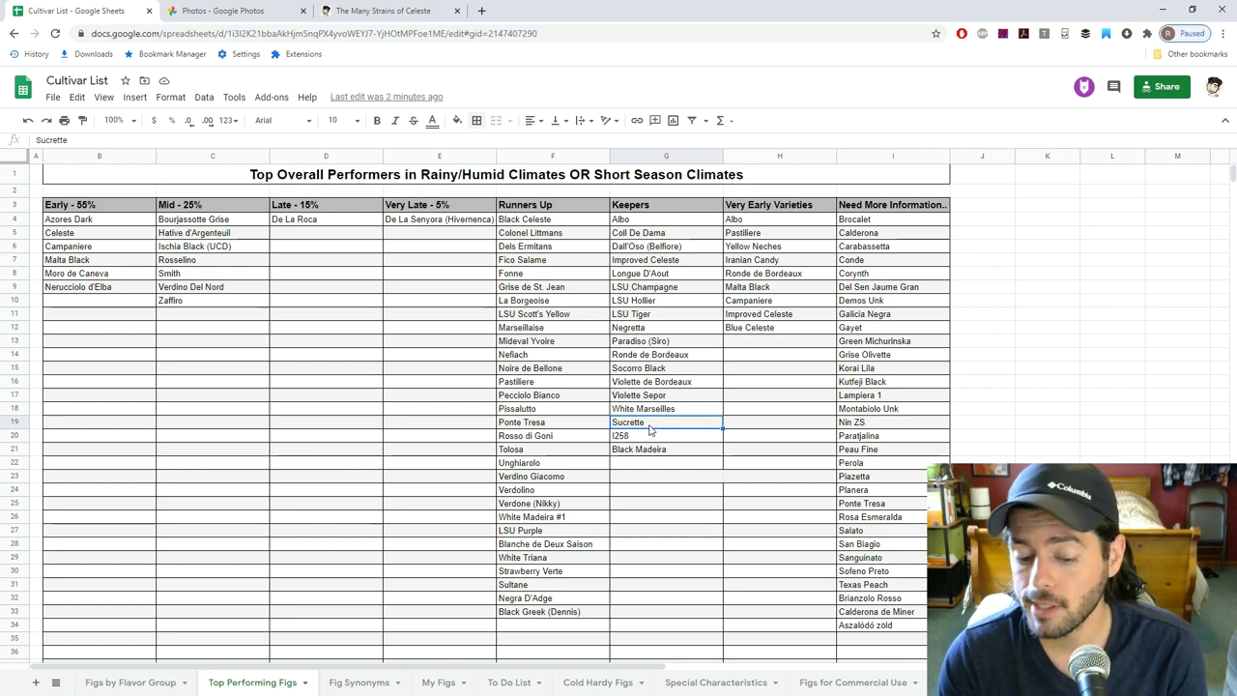
left_click_drag(92, 220, 215, 307)
left_click(328, 306)
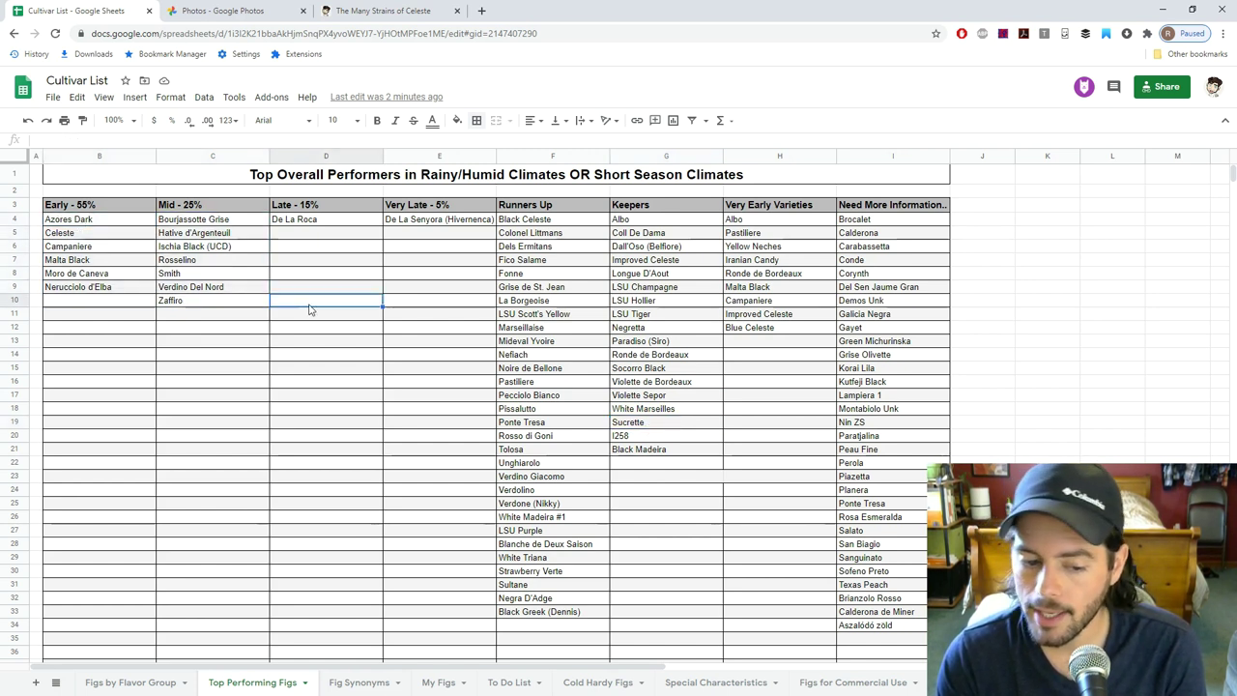
left_click(626, 423)
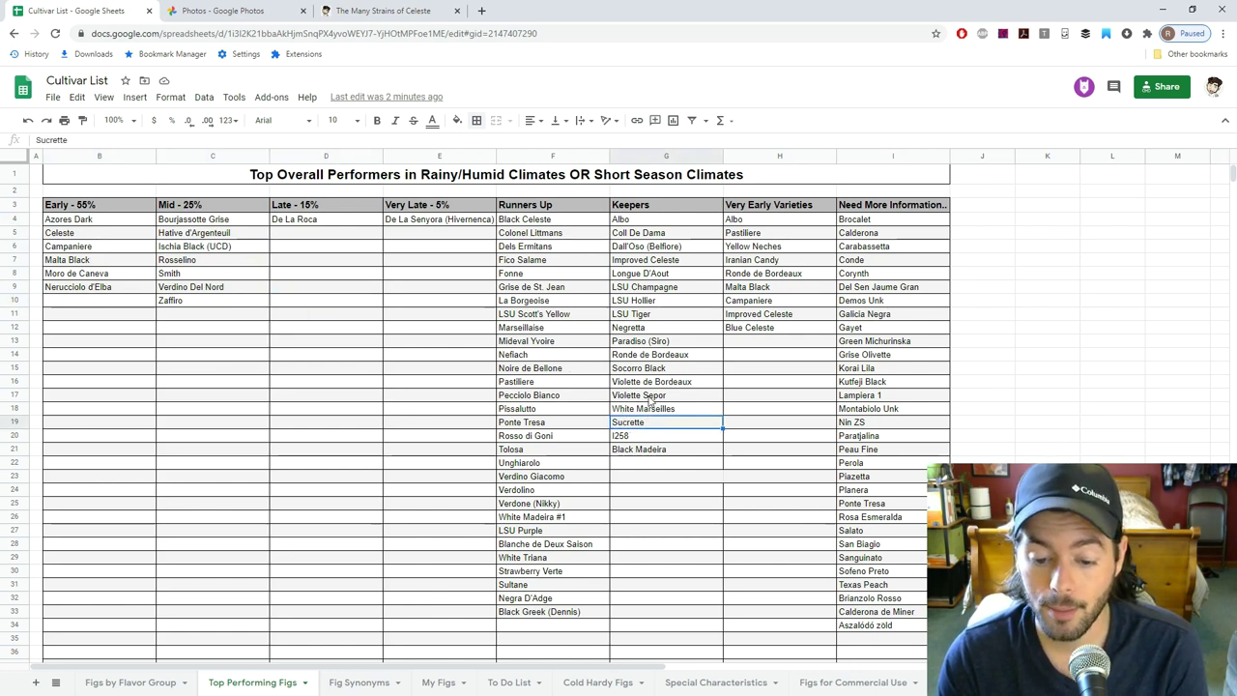
Compare Violette de Bordeaux with the Early and Mid lists, and review Paradiso (Siro), Negretta, LSU Tiger and Longue D'Aout in Keepers.
left_click(650, 384)
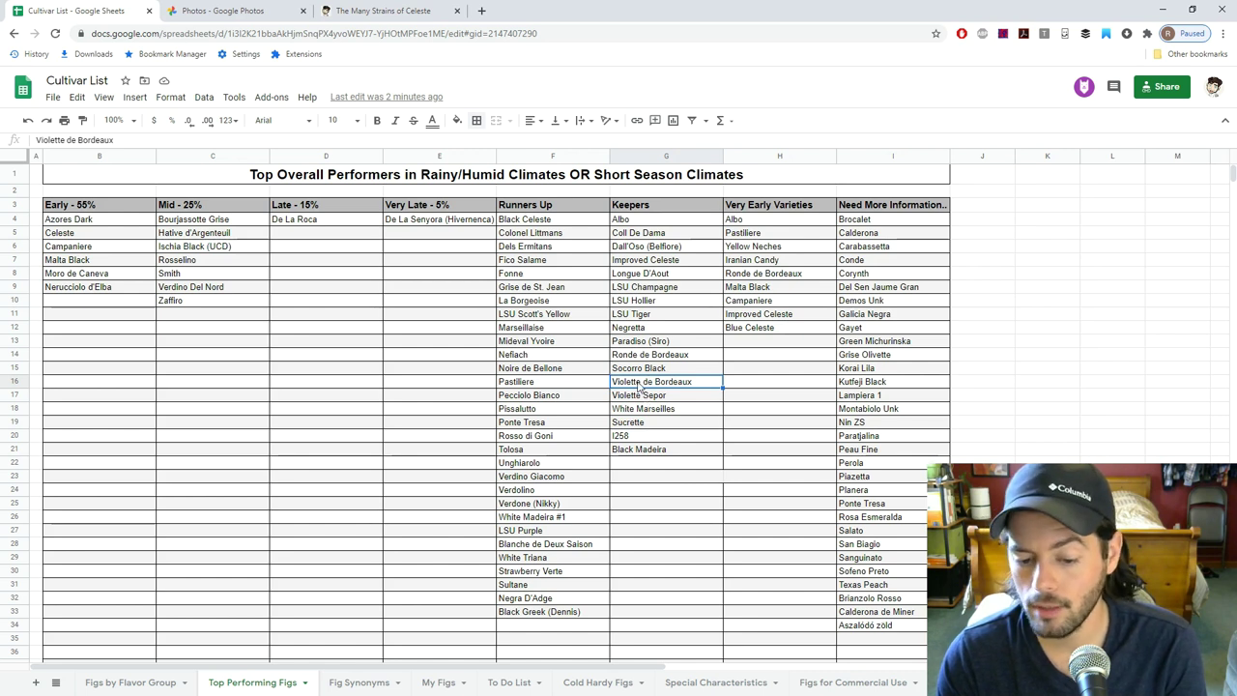
left_click_drag(107, 223, 193, 299)
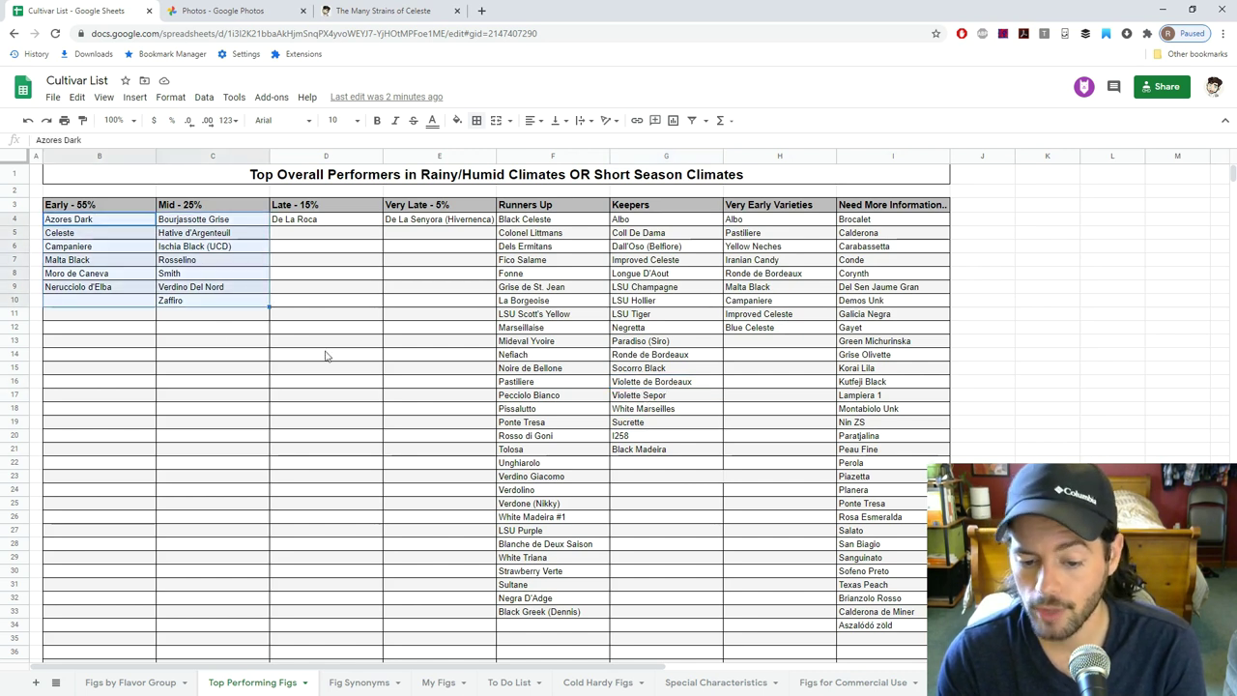
left_click(401, 344)
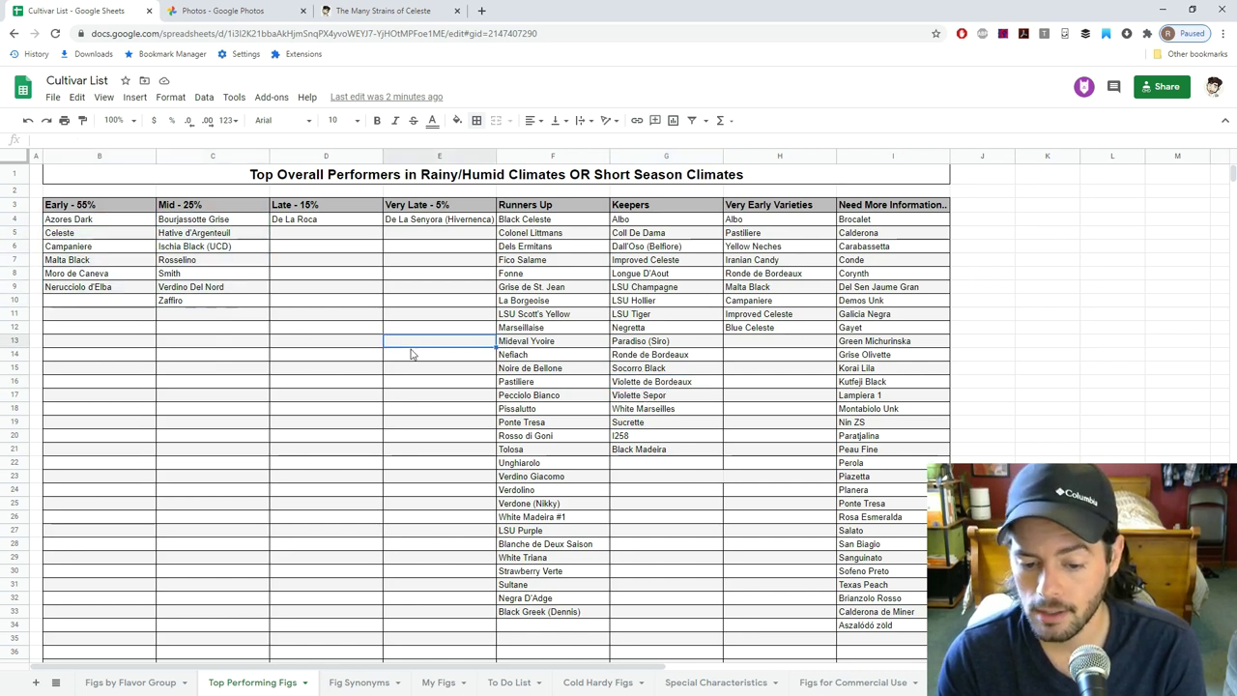
left_click(683, 344)
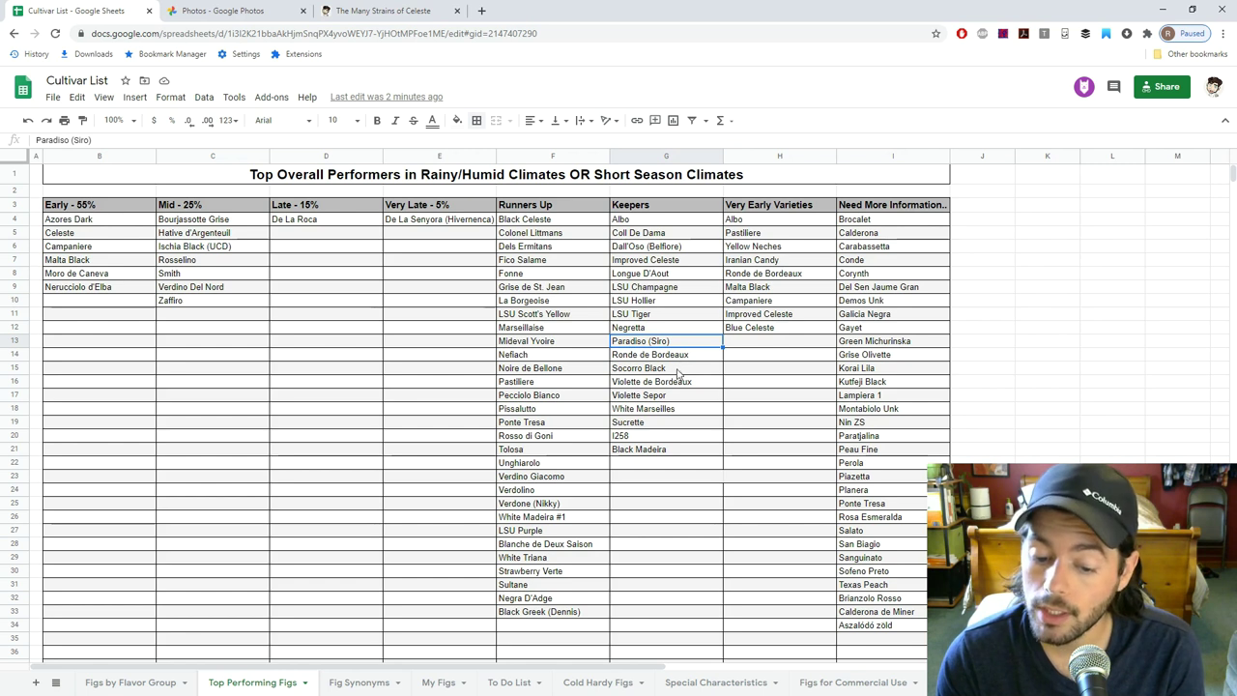
key("Up")
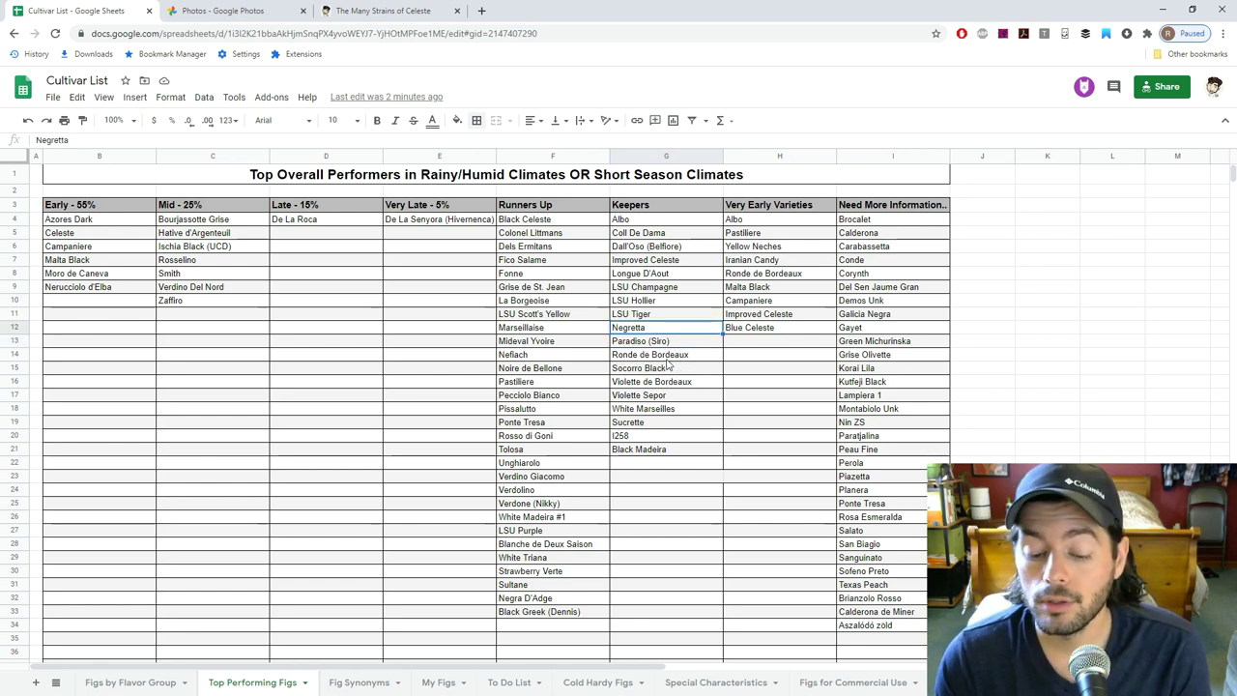
left_click(670, 317)
left_click(666, 269)
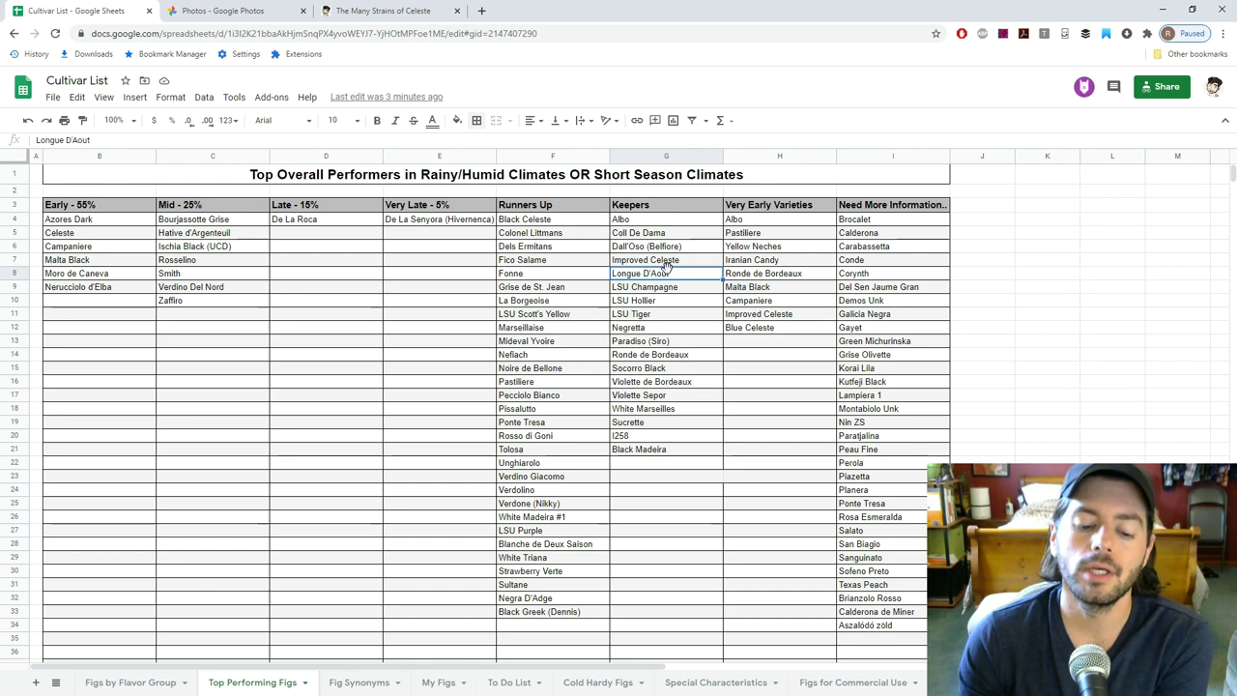
Check White Triana, Strawberry Verte and Negra D'Adge in Runners Up against Longue D'Aout through Paradiso (Siro) in Keepers.
left_click(510, 559)
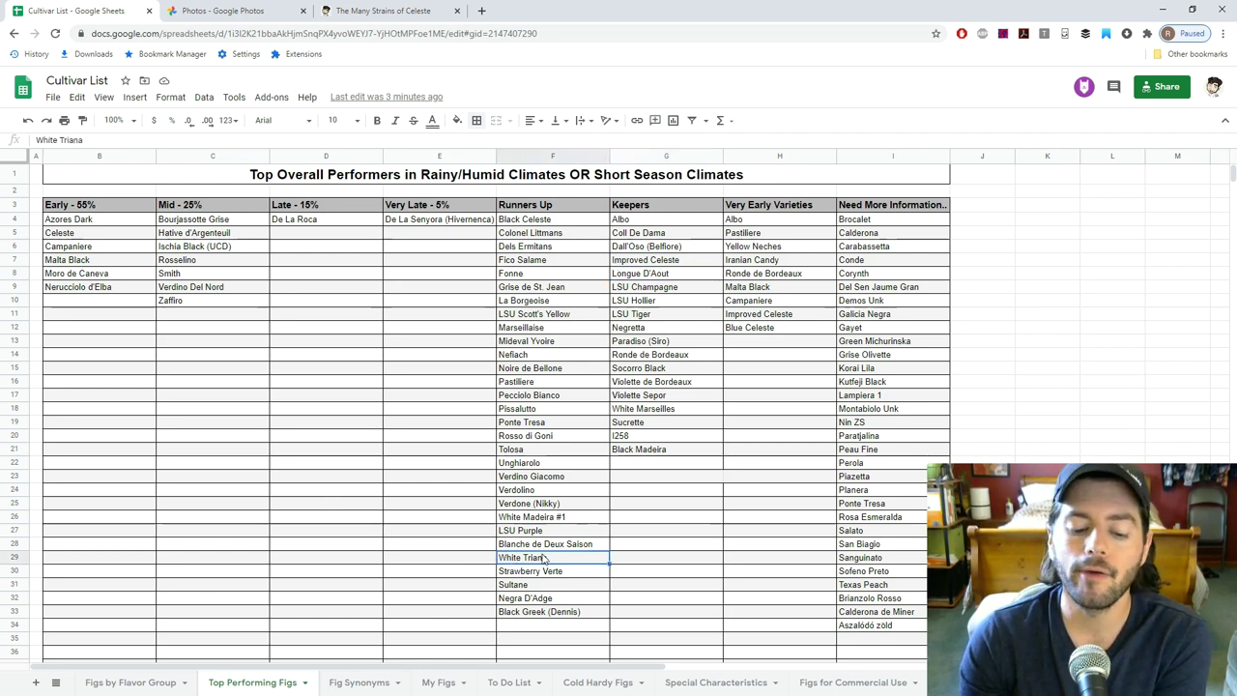
left_click(551, 577)
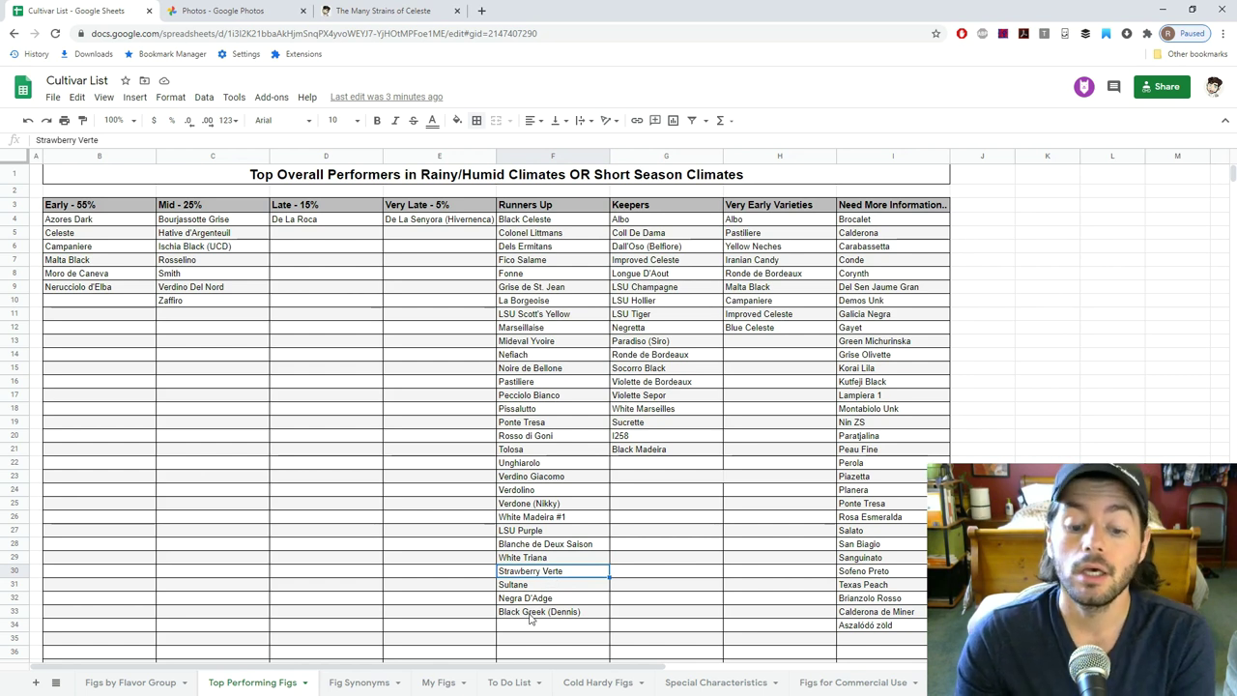
left_click(522, 601)
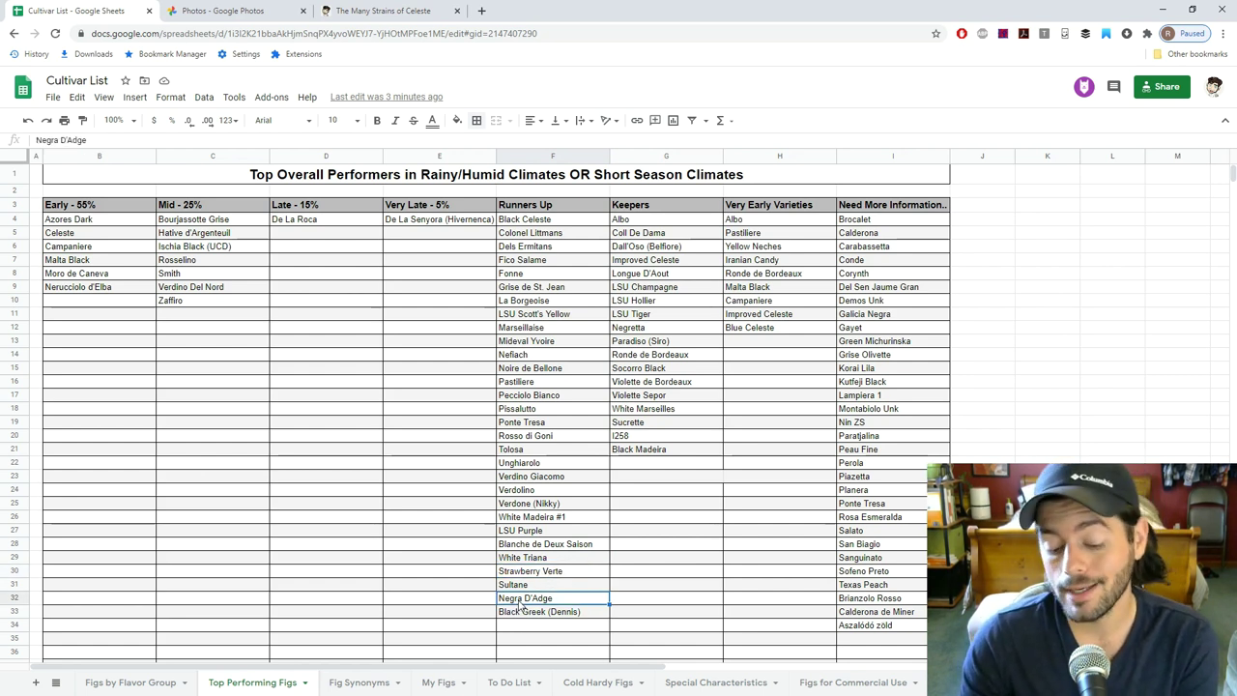
left_click(637, 276)
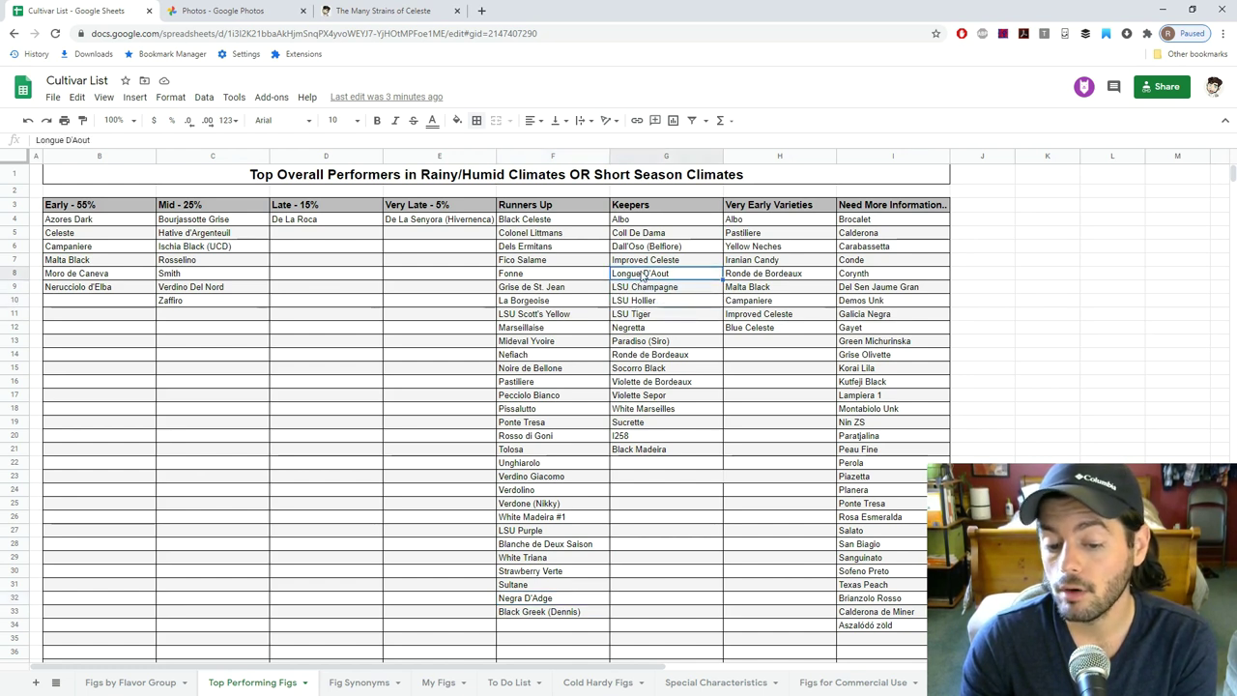
left_click_drag(642, 288, 650, 322)
left_click(649, 342)
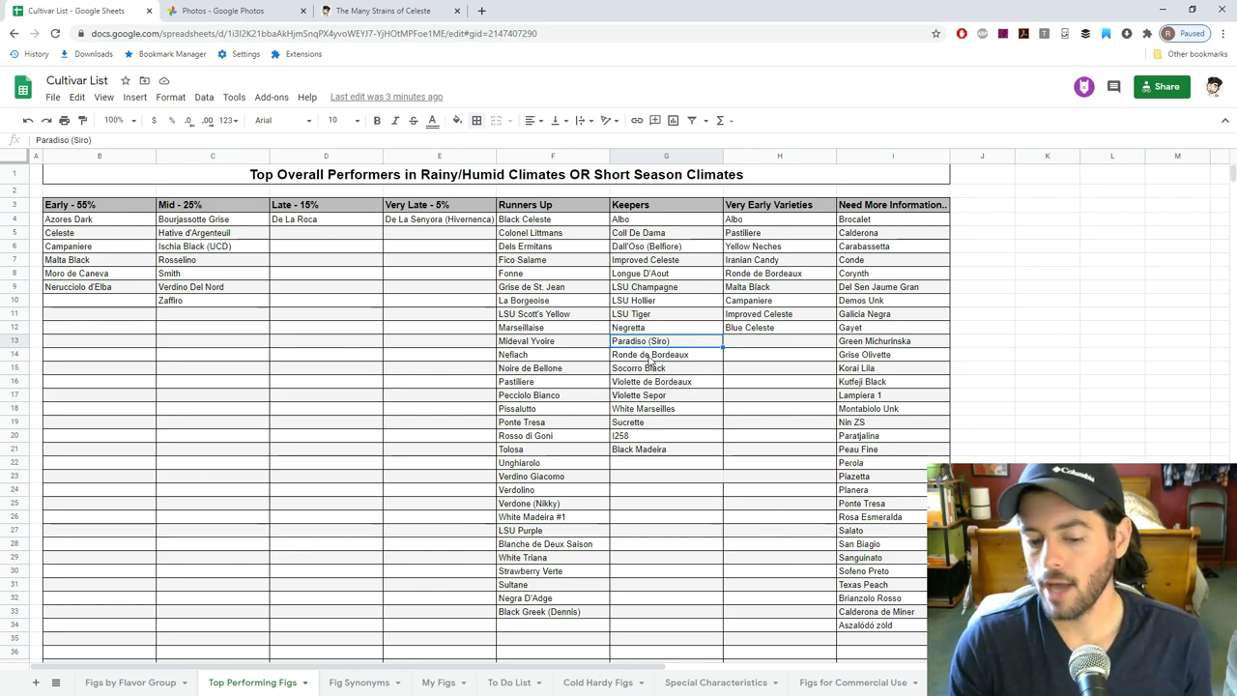
Compare the whole Keepers list with the Early, Mid, Late and Very Late lists.
mouse_move(634, 449)
left_mouse_down()
mouse_move(635, 222)
mouse_move(647, 452)
left_mouse_up()
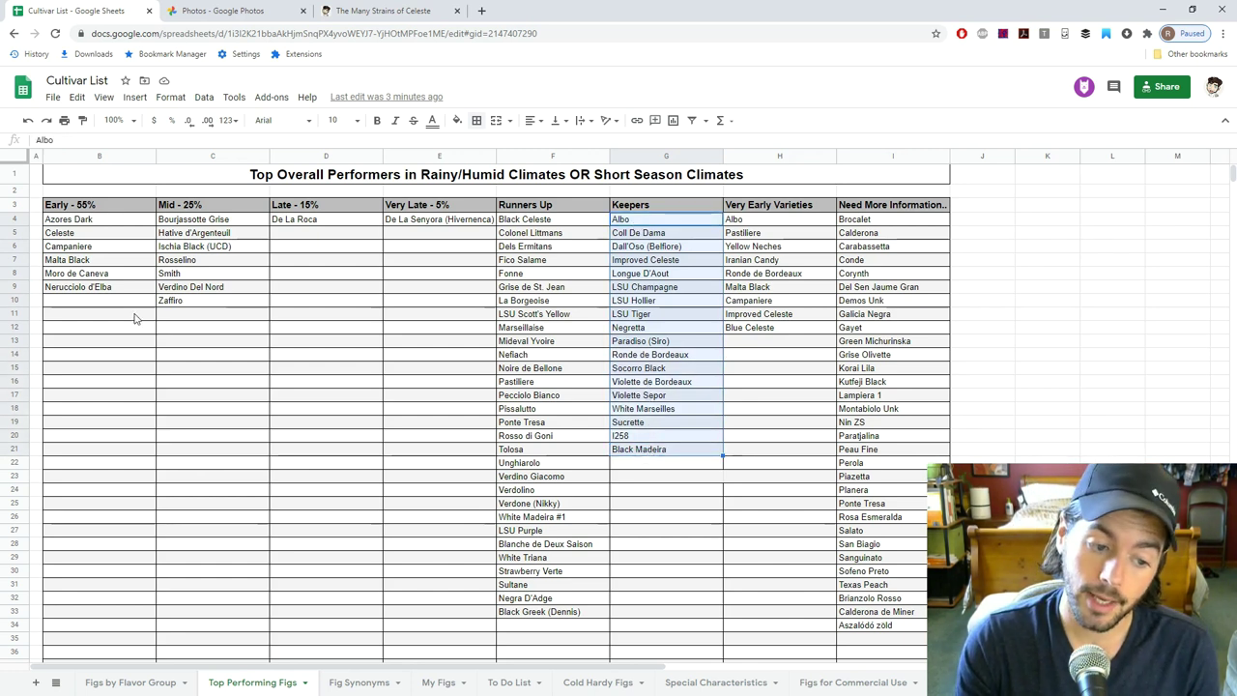
left_click_drag(96, 220, 421, 305)
left_click(421, 303)
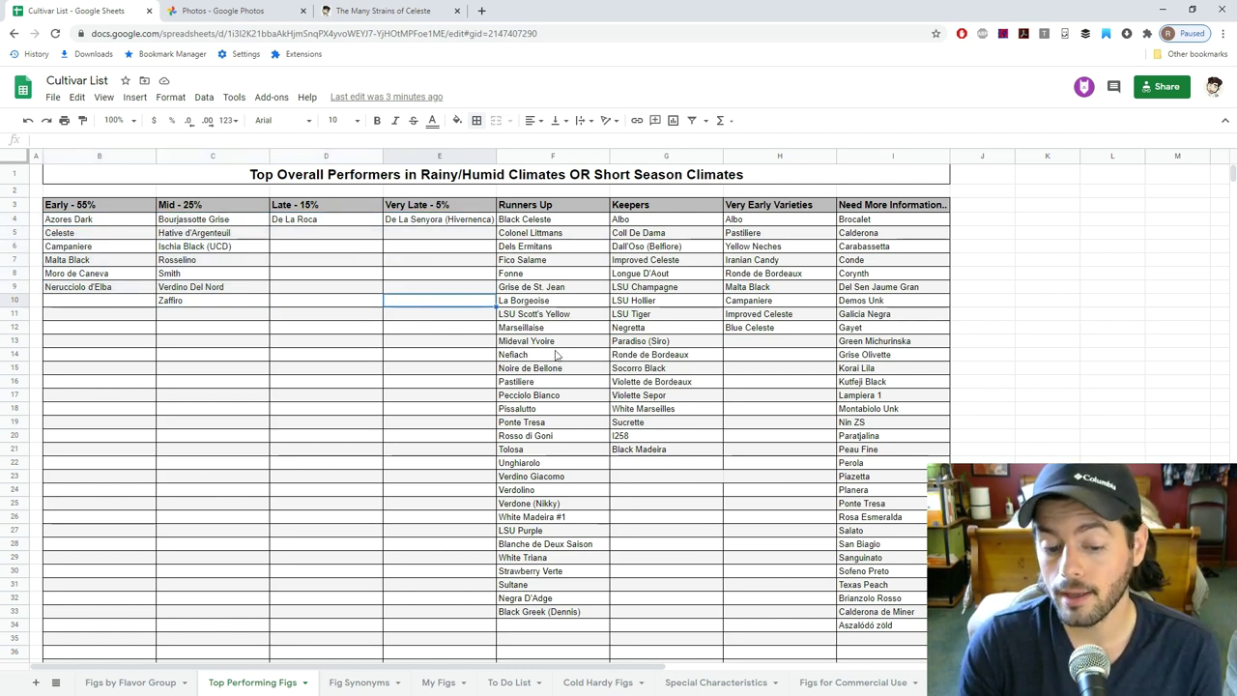
left_click_drag(662, 222, 638, 460)
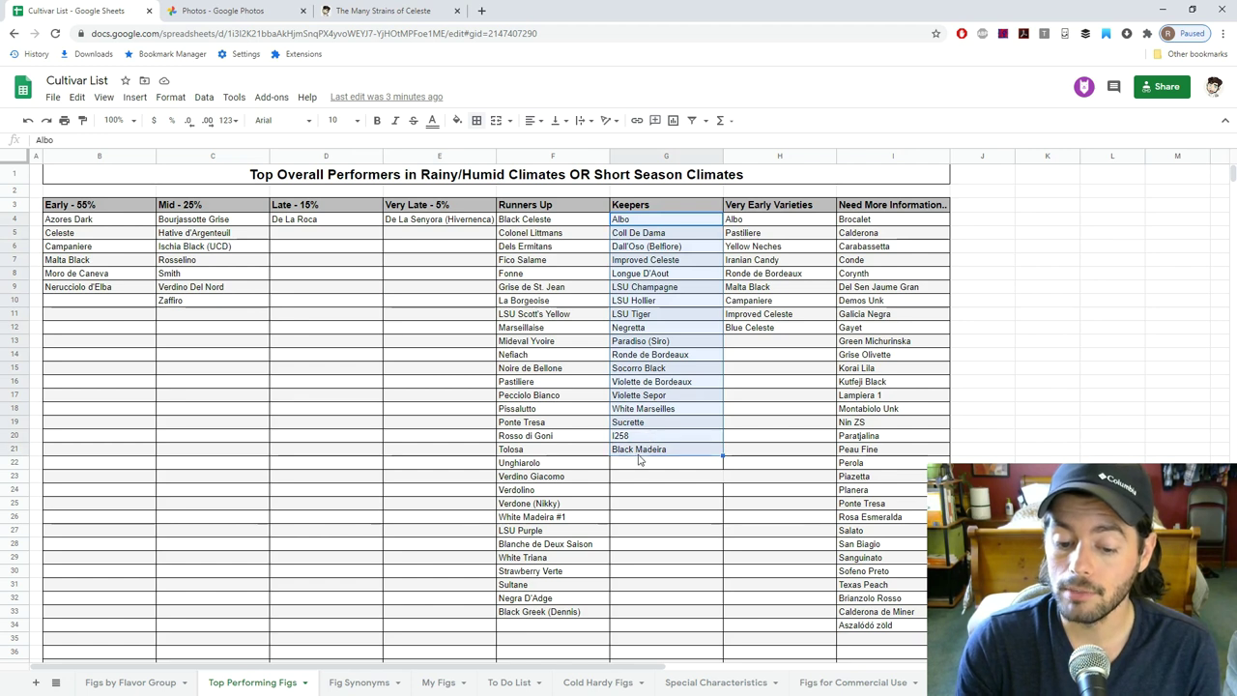
Apply all borders to the empty cell G23 below the Keepers list.
left_click(642, 476)
left_click(476, 120)
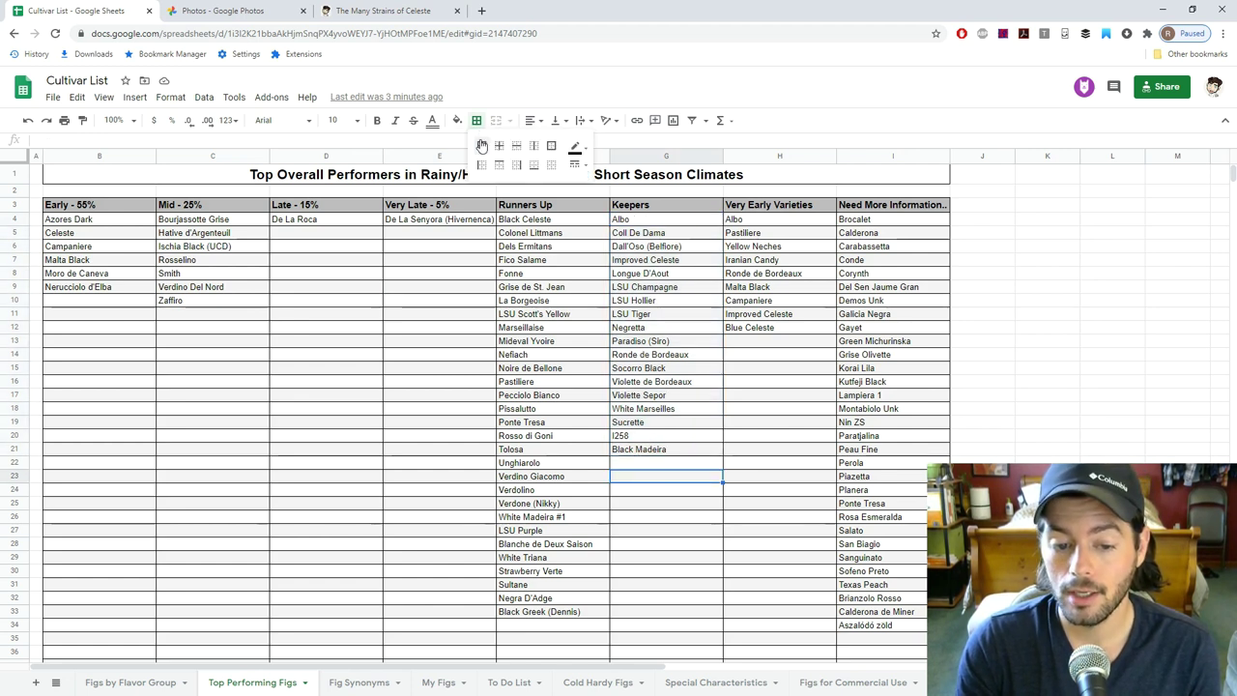
Recheck the Keepers varieties from Albo to Black Madeira against the top performers in the four ripening-time lists.
left_click_drag(641, 220, 648, 460)
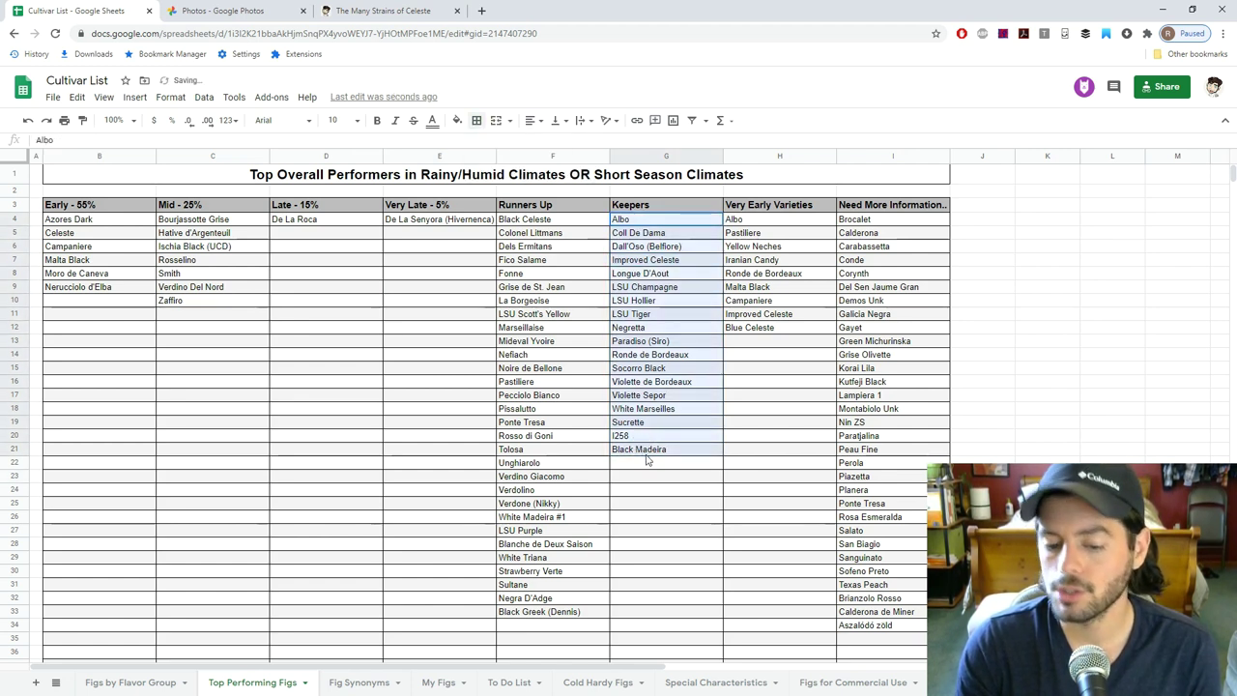
left_click(481, 399)
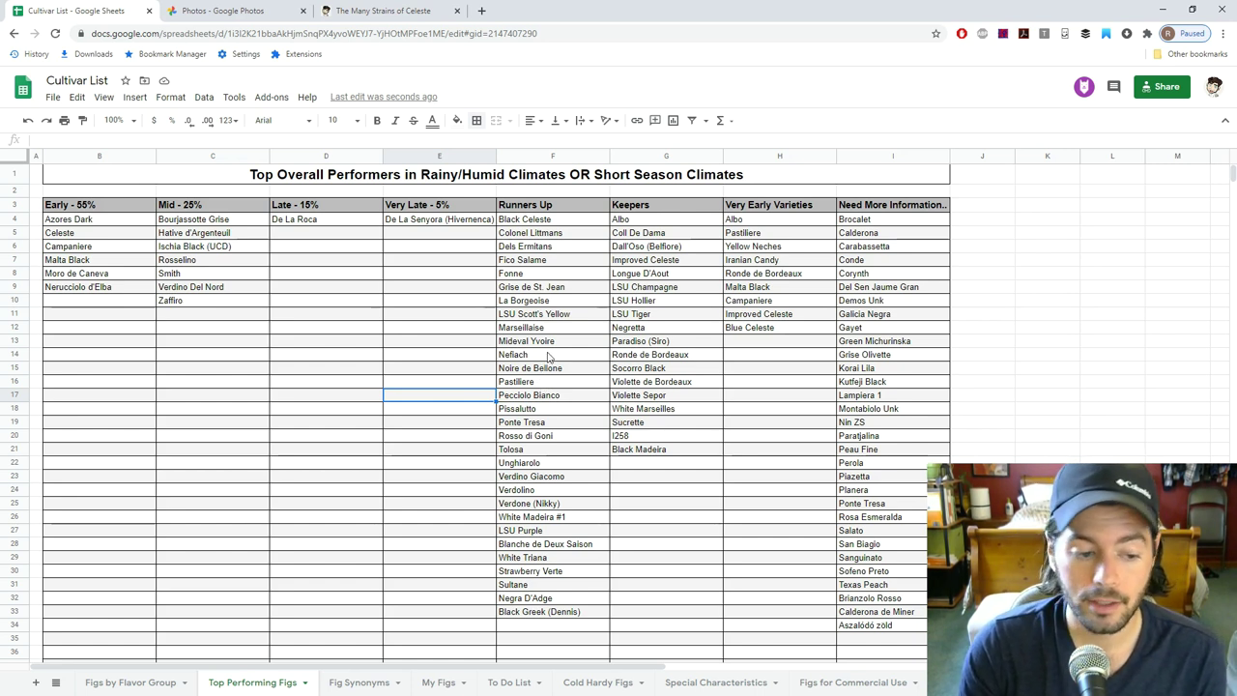
left_click_drag(72, 218, 444, 317)
left_click_drag(652, 224, 654, 453)
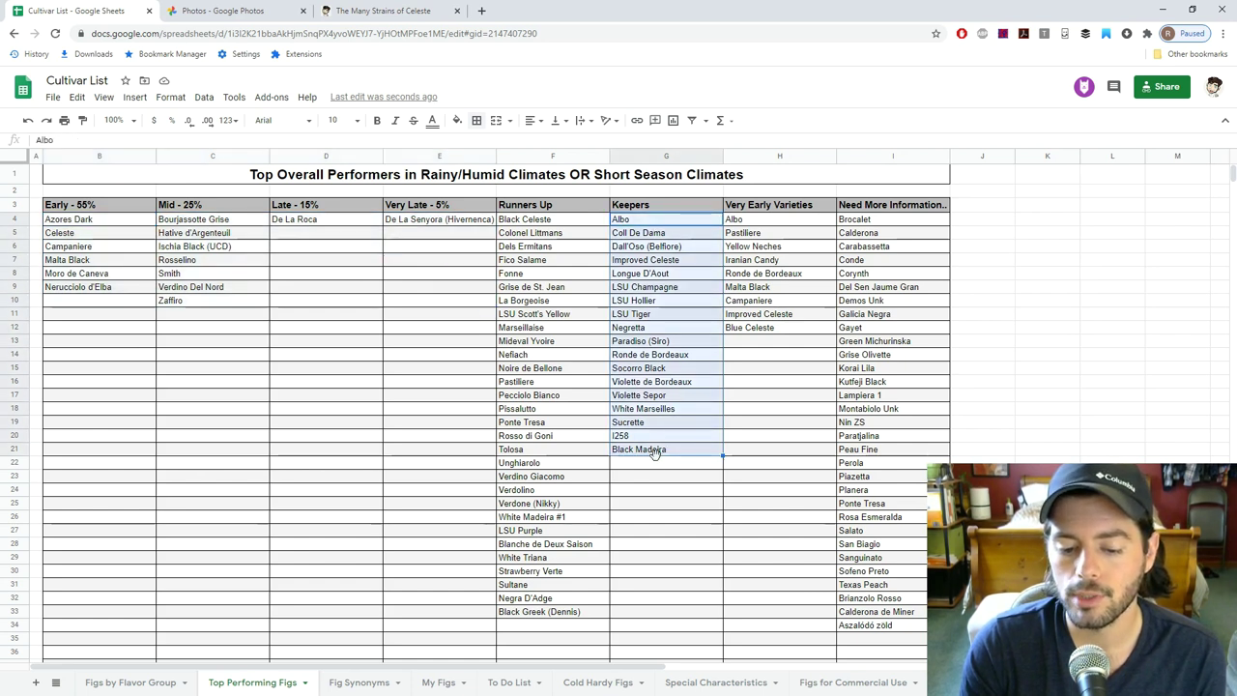
left_click(401, 384)
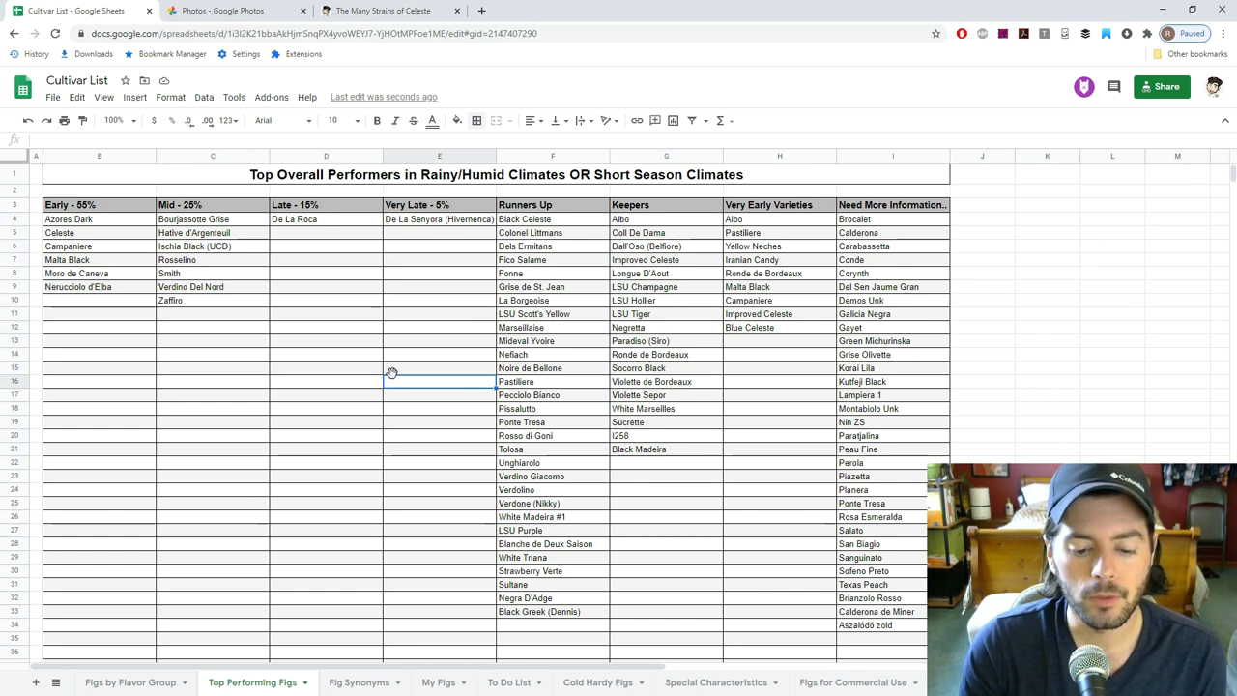
Compare Verdino Del Nord, Nerucciolo d'Elba and Smith, and look over the Early varieties alongside the Keepers list.
left_click(227, 291)
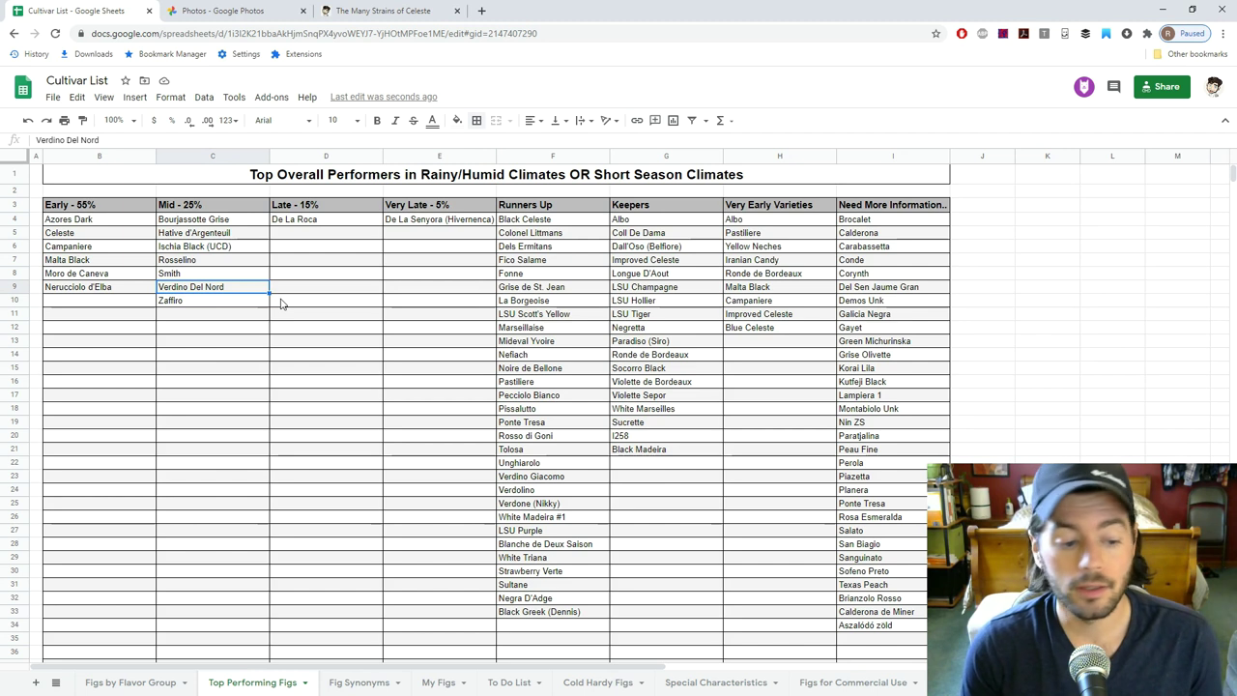
left_click(121, 289)
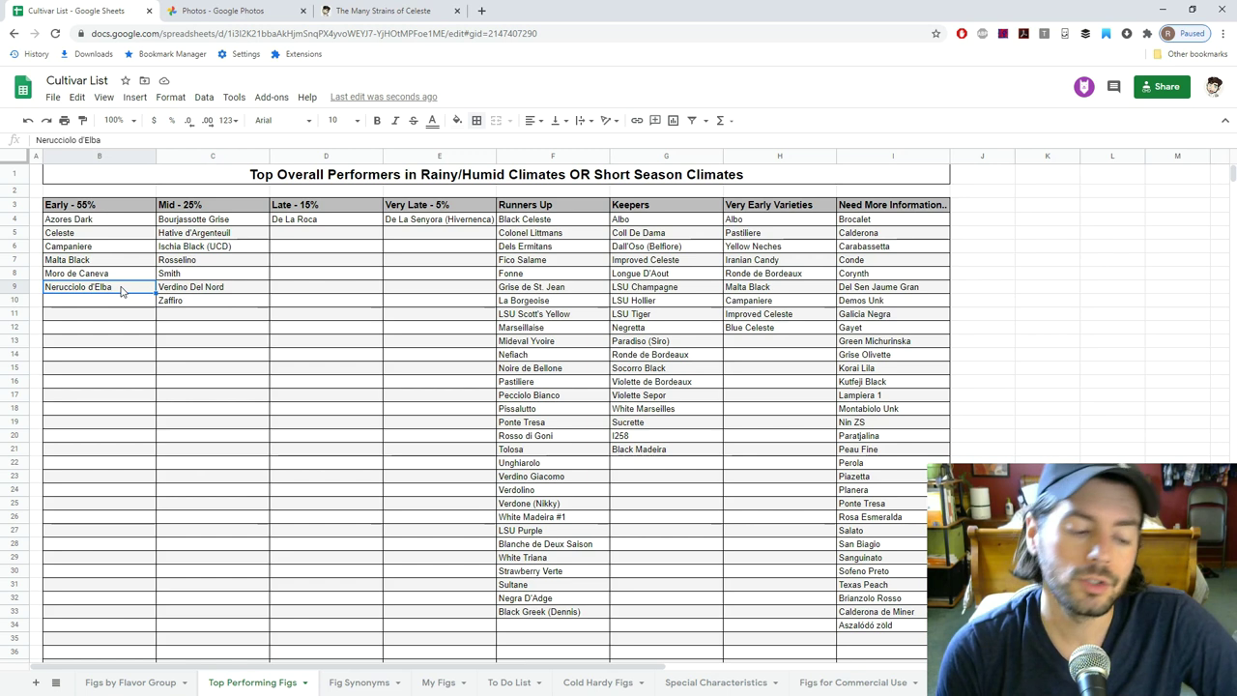
left_click(179, 293)
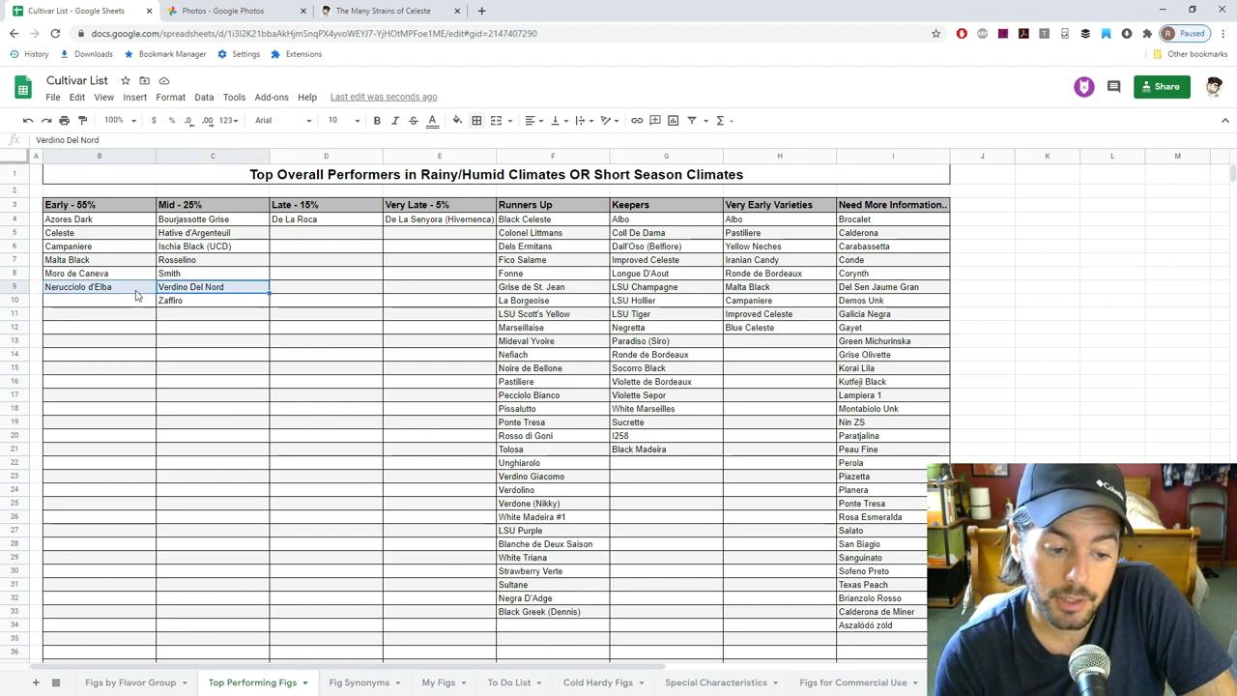
left_click(191, 278)
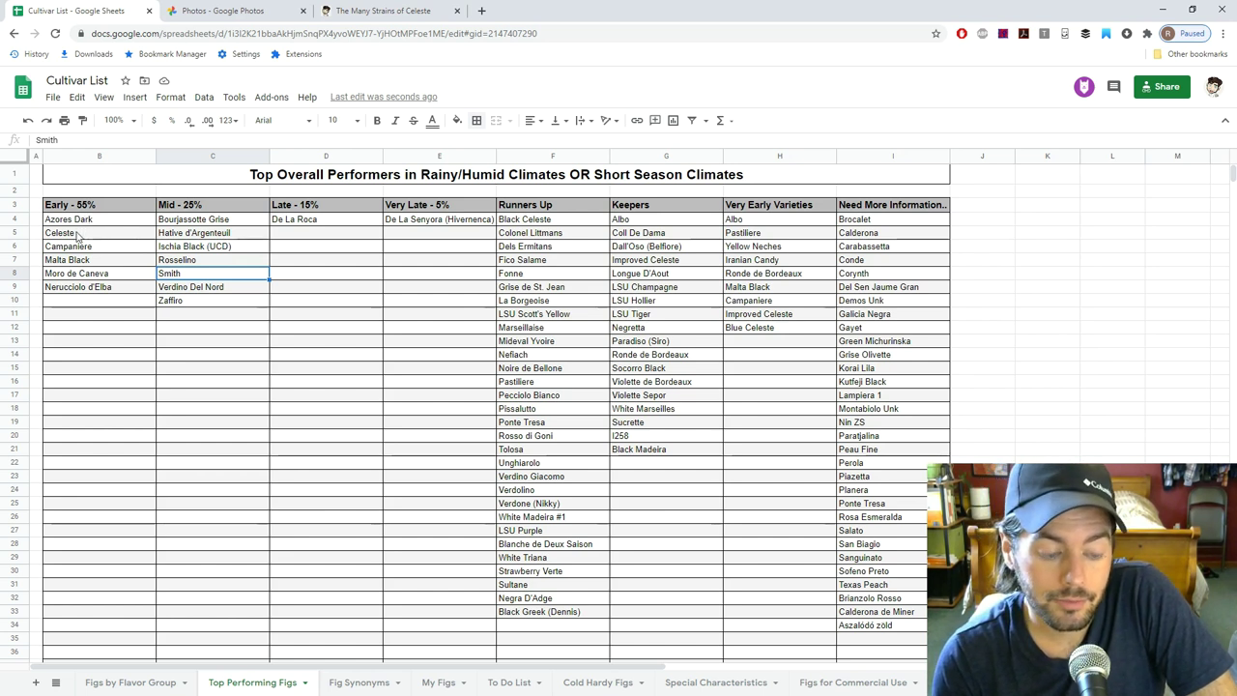
left_click_drag(87, 224, 103, 278)
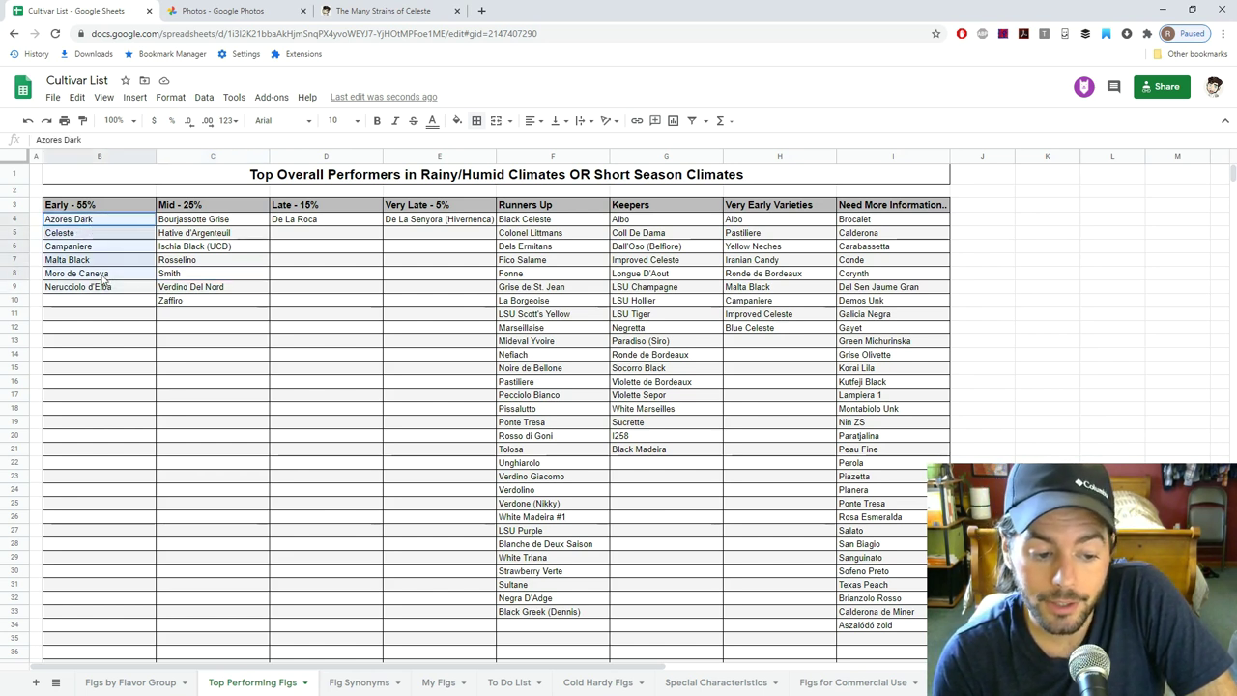
left_click_drag(650, 224, 641, 452)
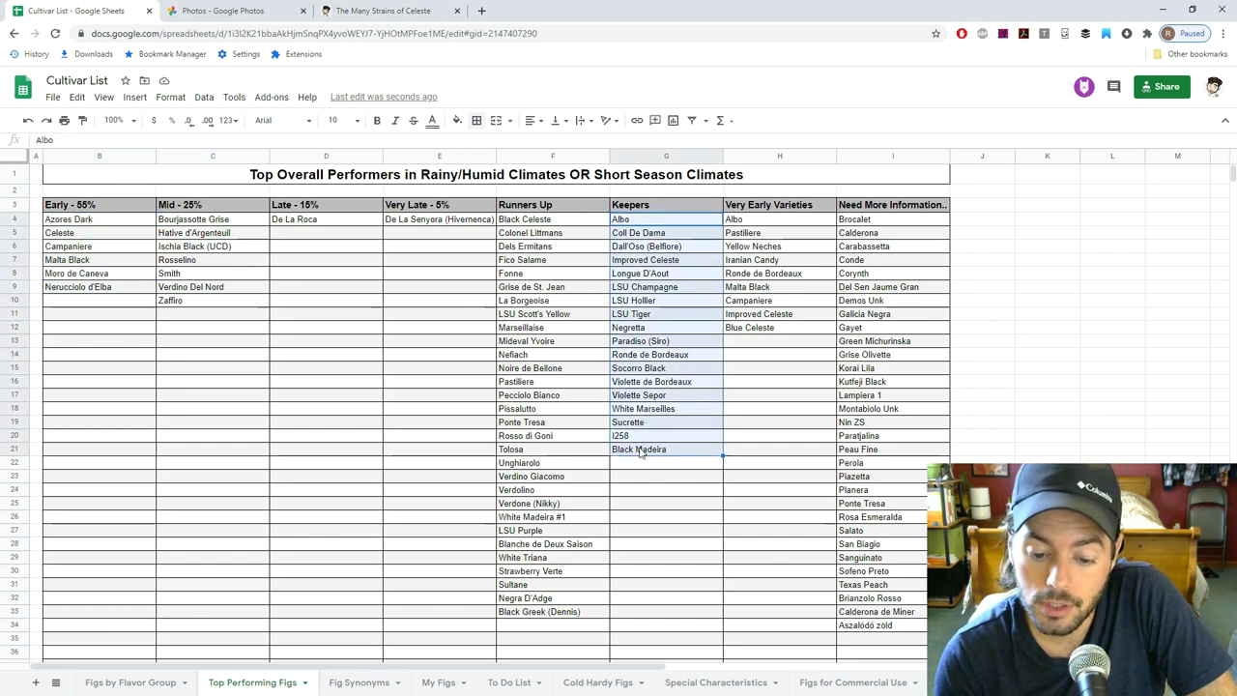
left_click(414, 388)
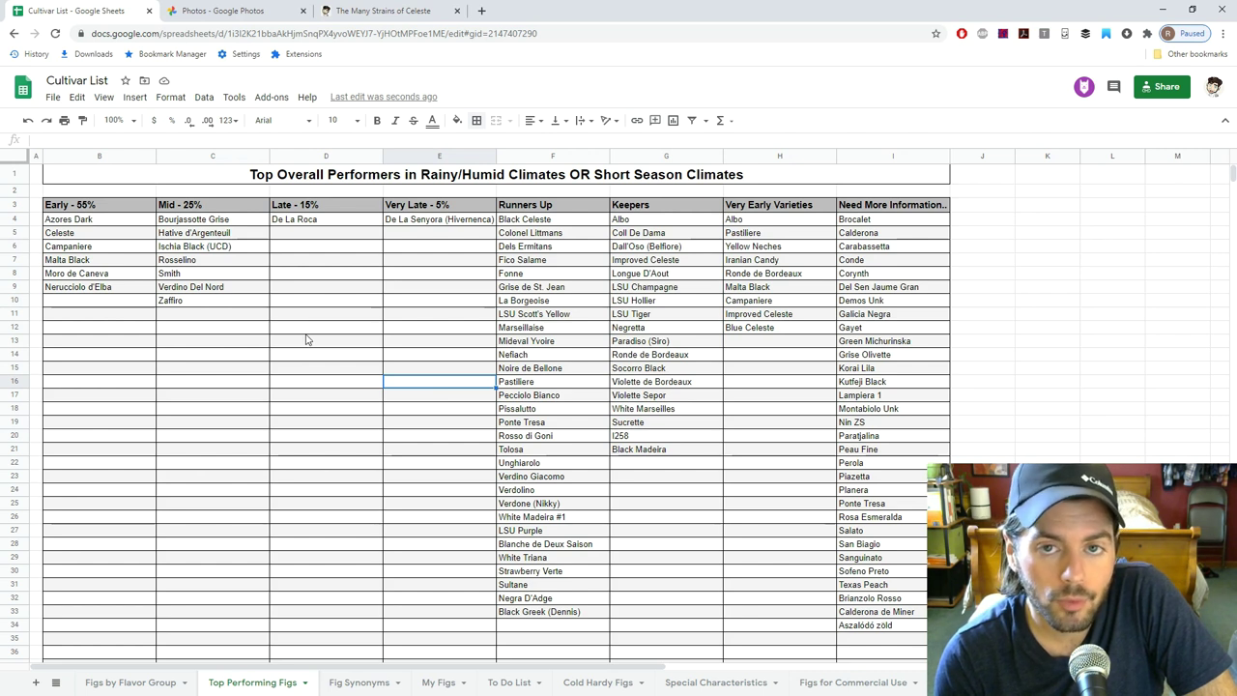
Go through the Early, Mid, Late and Very Late lists, and check Mideval Yvoire and Marseillaise in Runners Up.
left_click_drag(92, 221, 102, 291)
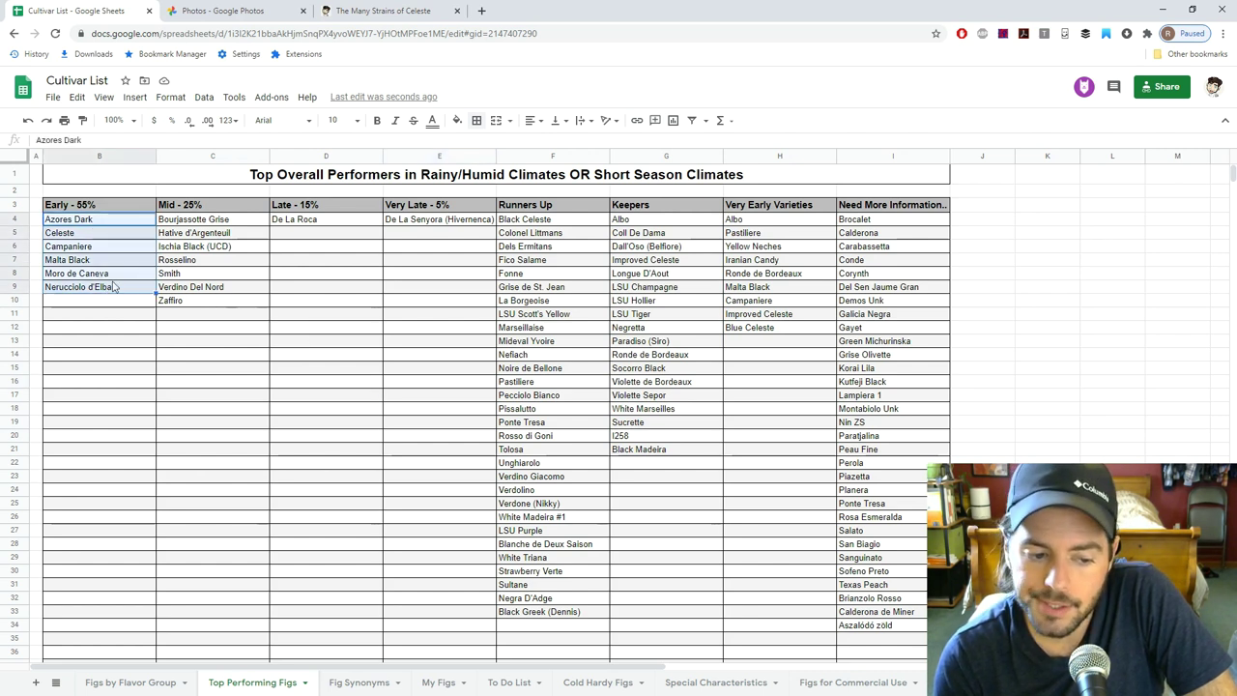
left_click_drag(193, 221, 196, 307)
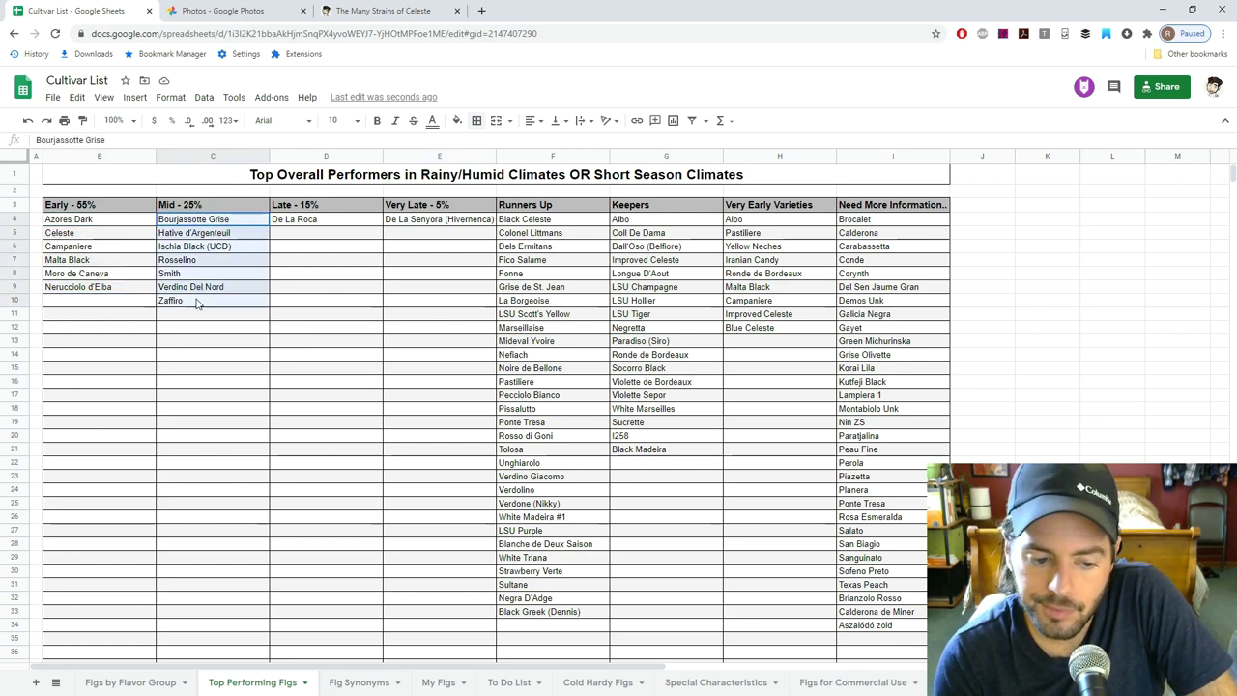
left_click(309, 221)
left_click(433, 209)
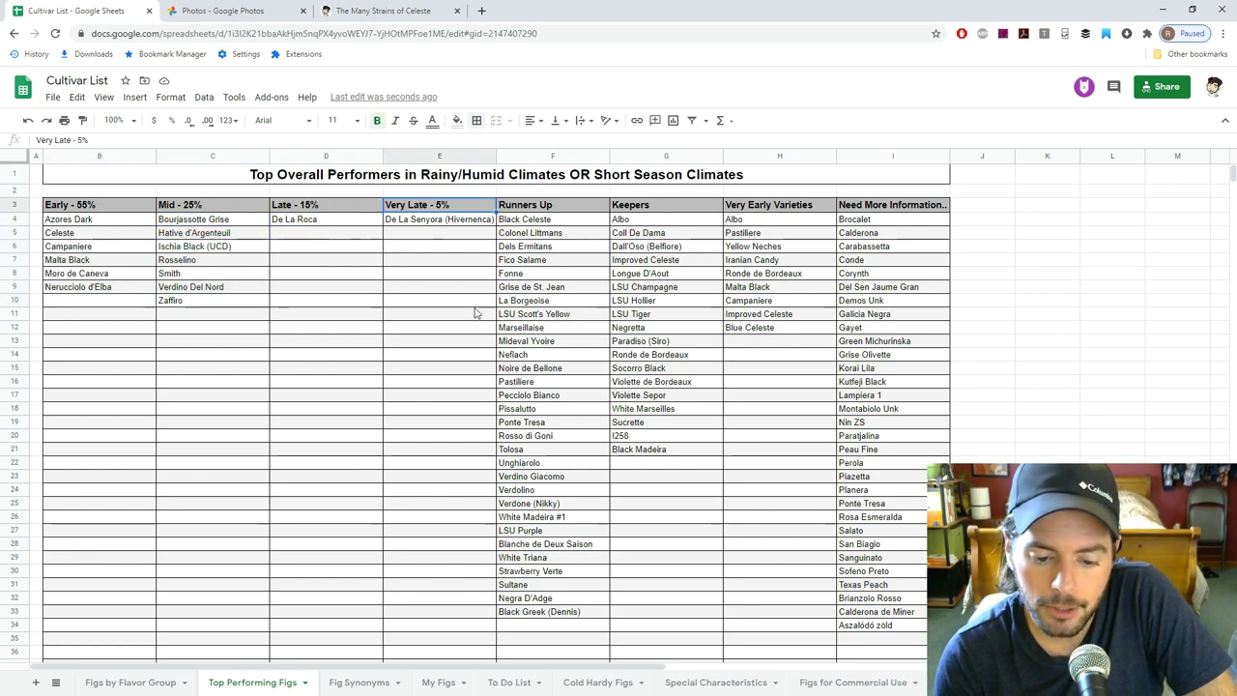
left_click(506, 343)
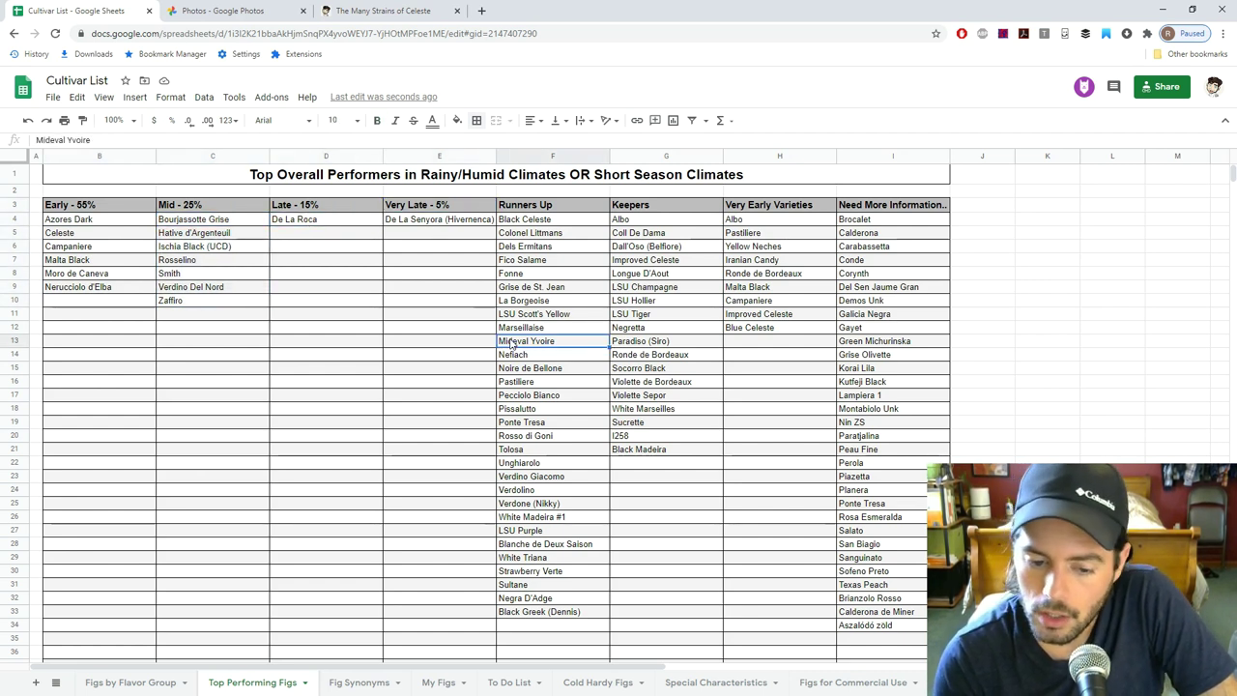
left_click(517, 330)
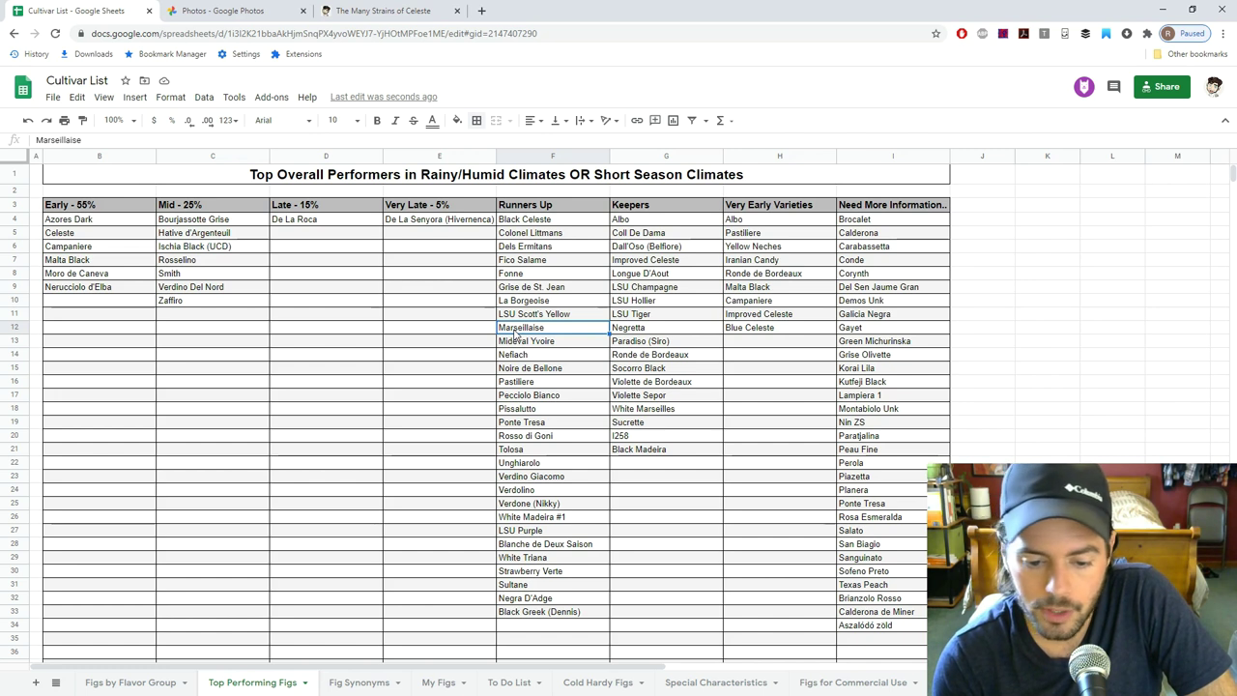
Review the Runners Up varieties from Mideval Yvoire down to Pecciolo Bianco, and check Sultane near the end of the list.
left_click(508, 348)
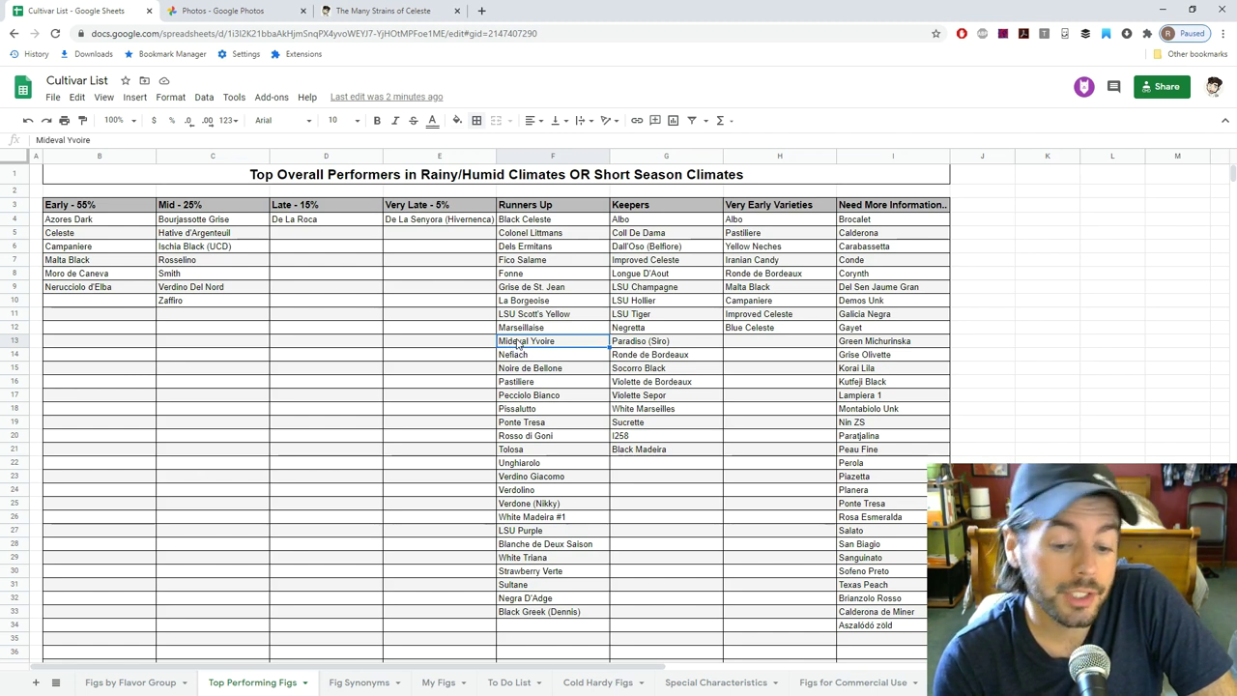
left_click(523, 356)
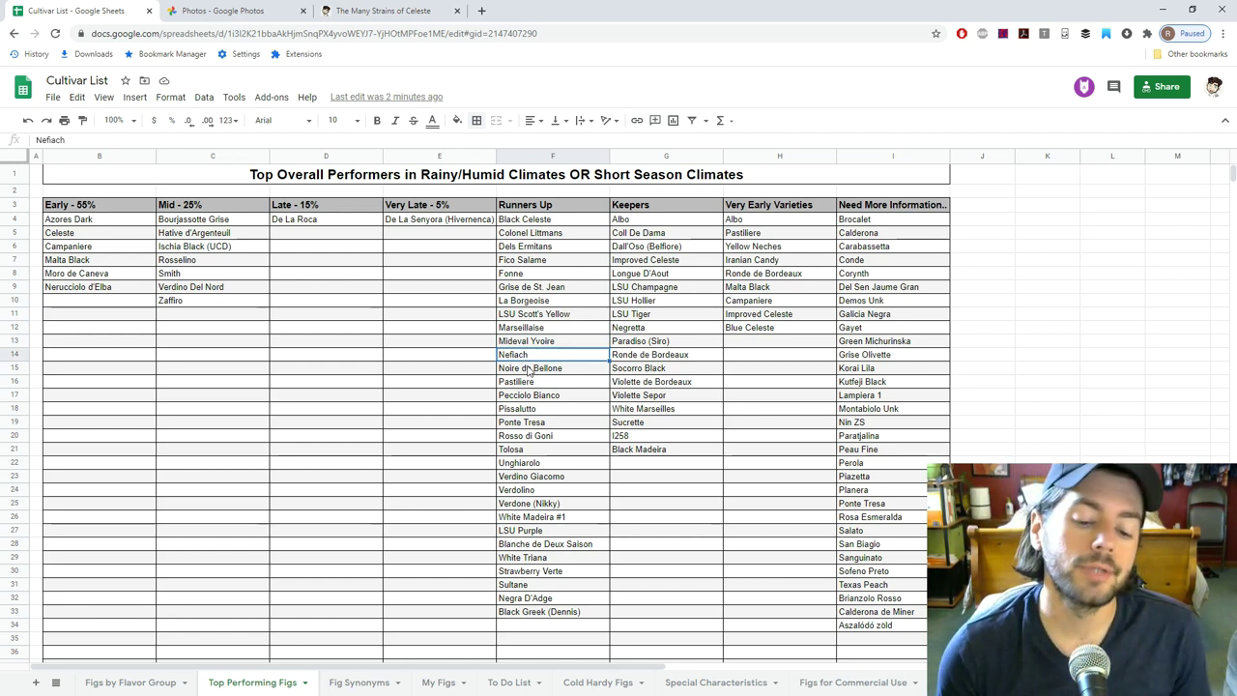
left_click(528, 370)
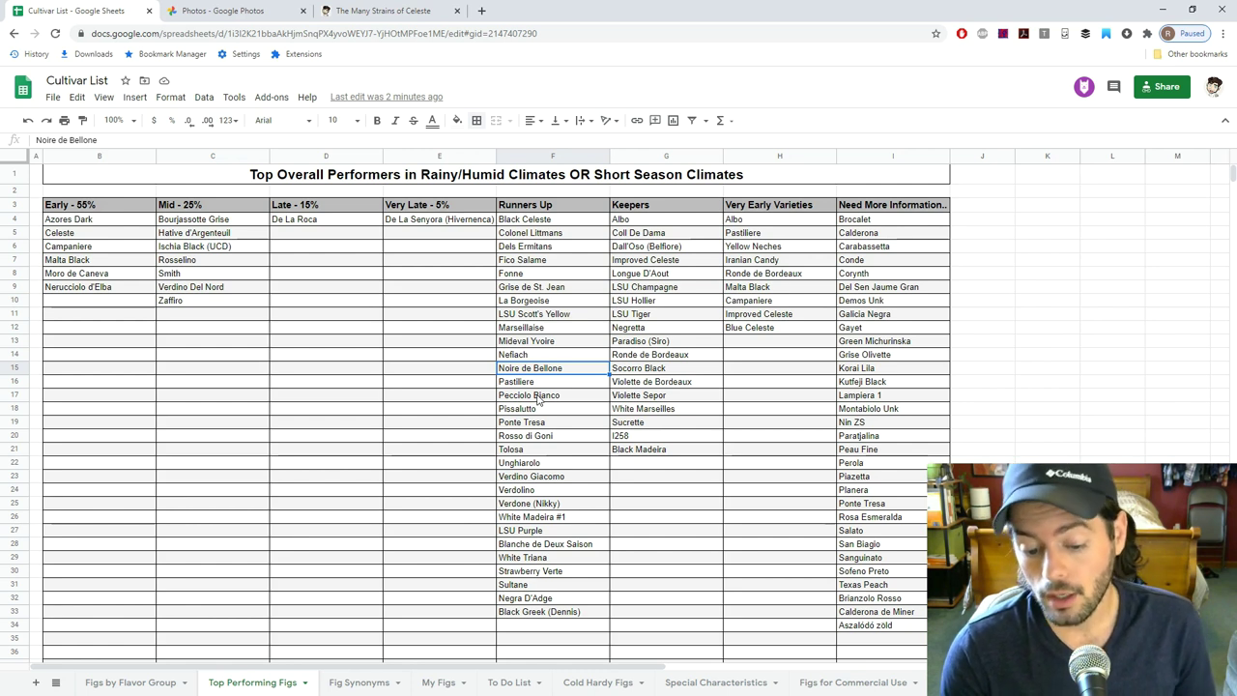
left_click(528, 586)
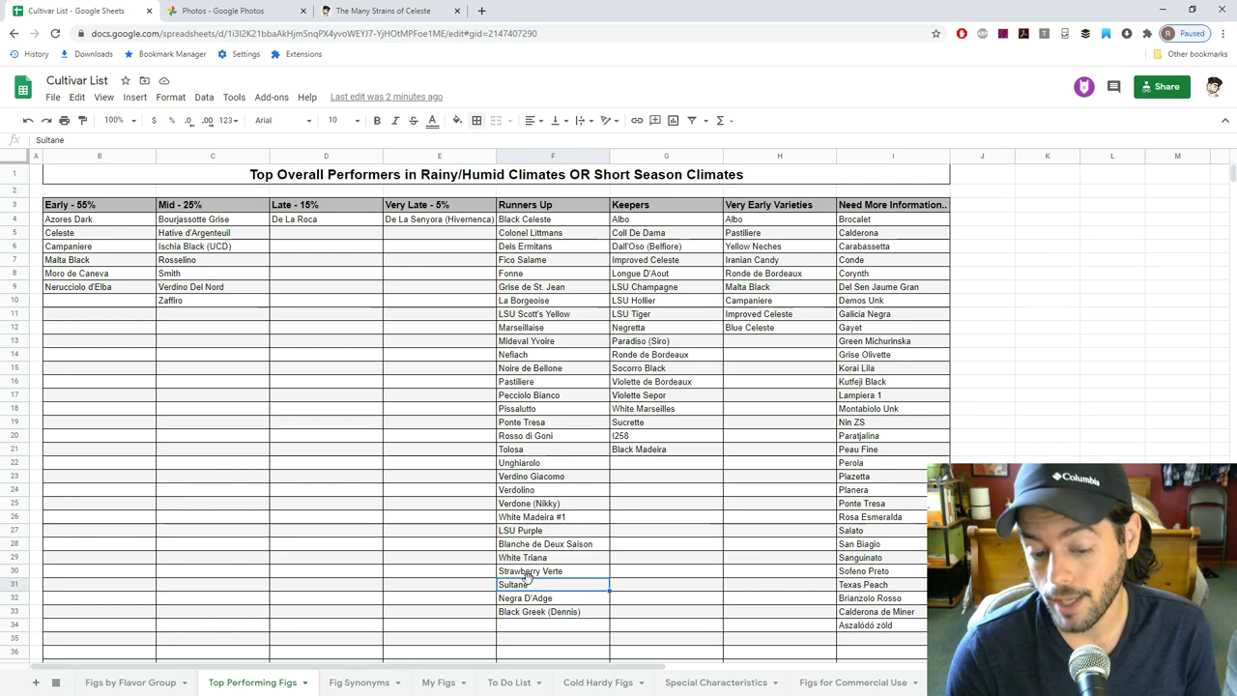
left_click(566, 406)
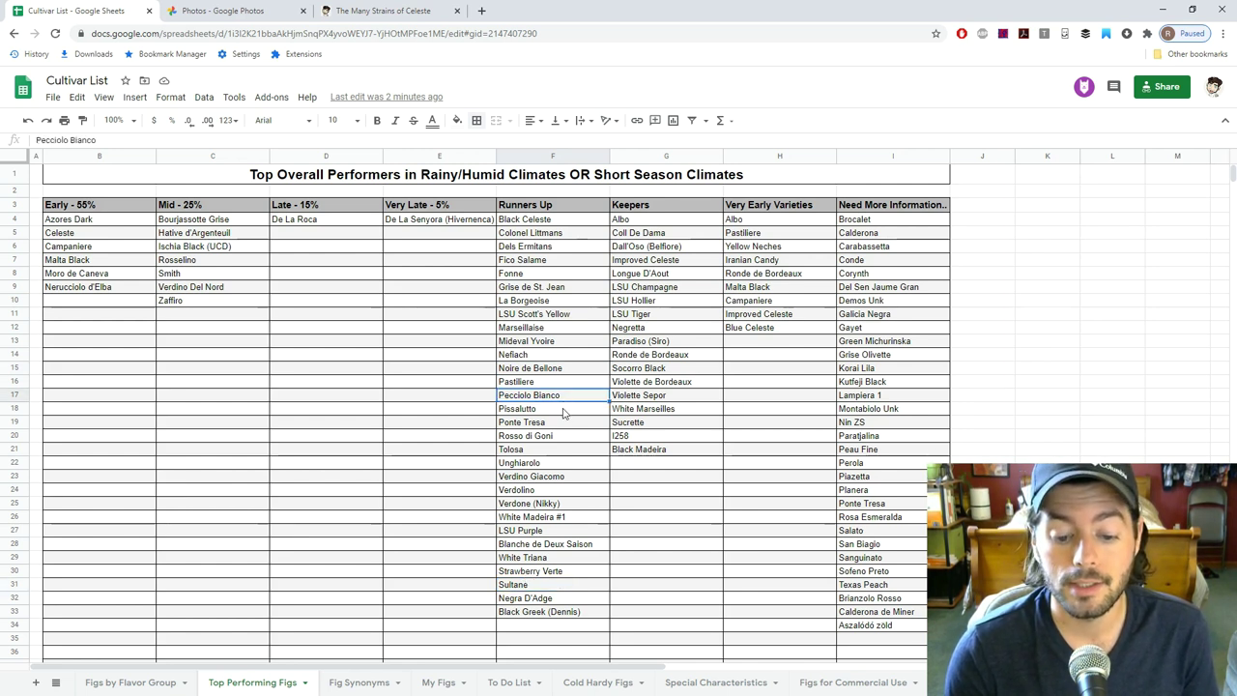
key("Up")
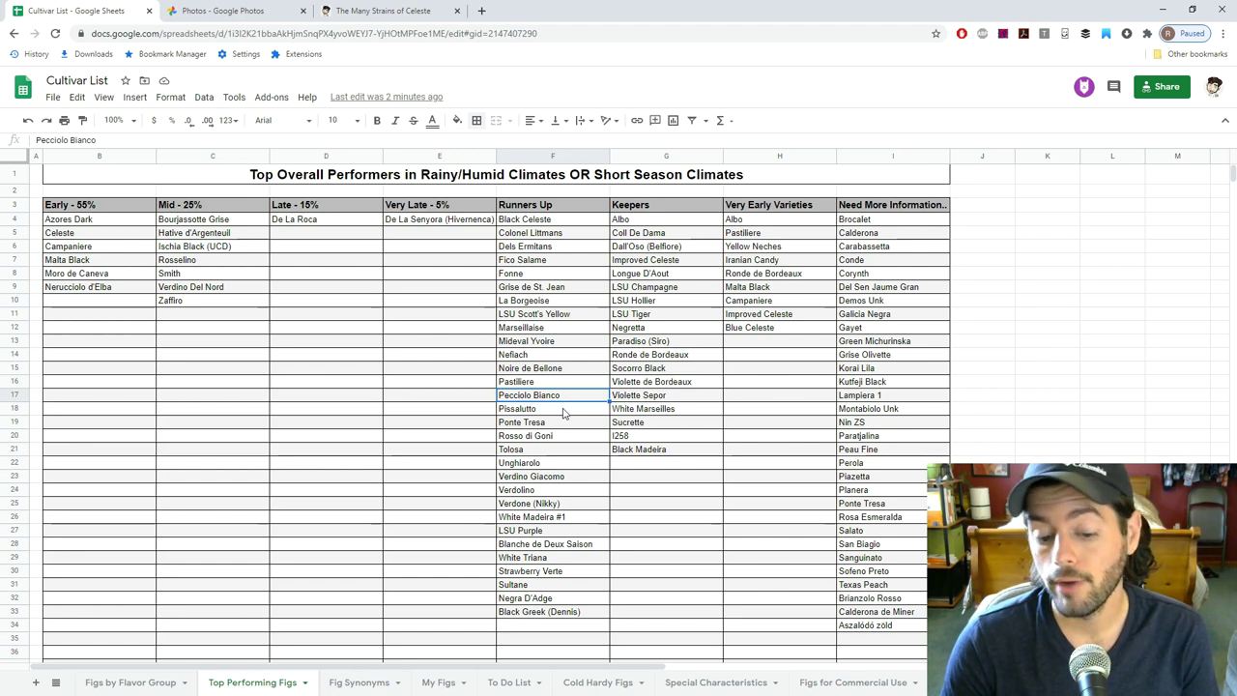
Go through the Runners Up varieties one by one from Pissalutto down to Verdone (Nikky).
left_click(564, 413)
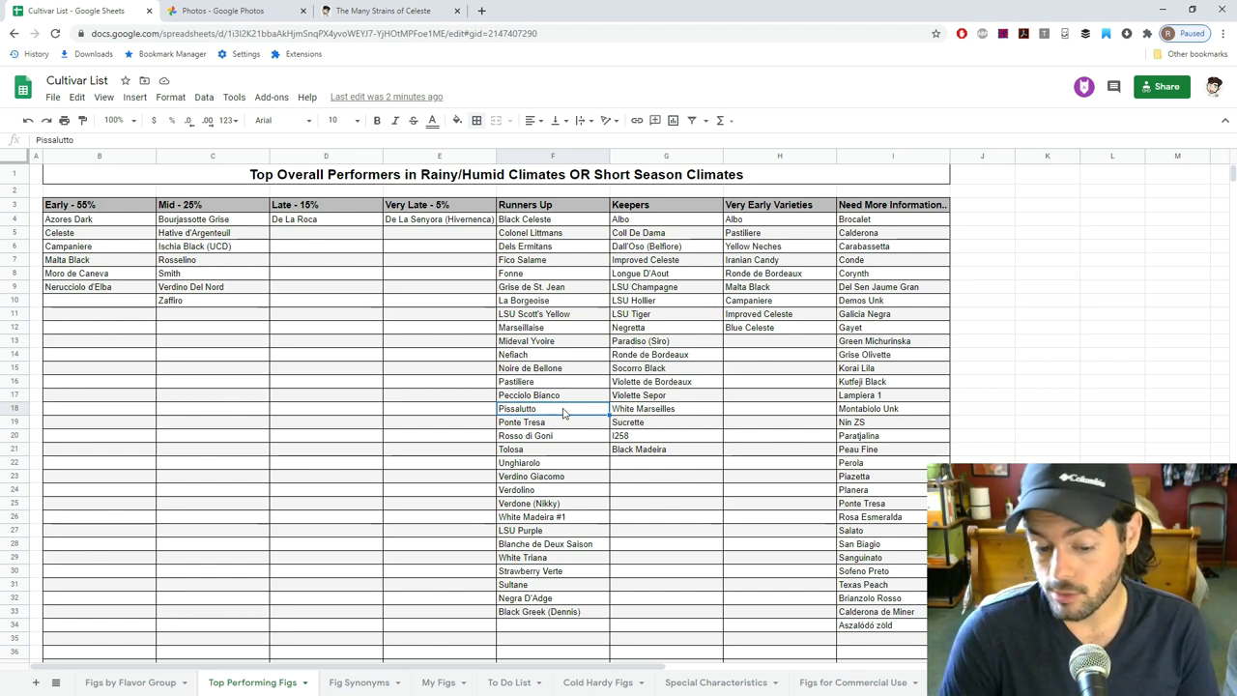
key("Down")
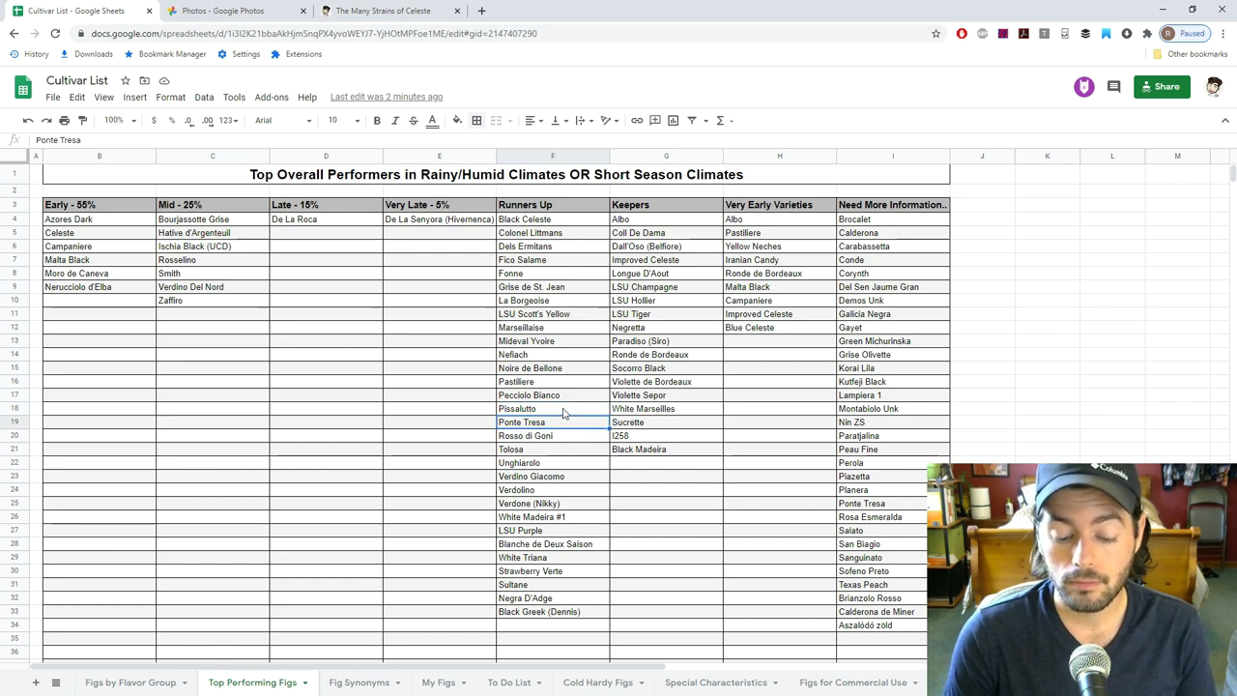
key("Down")
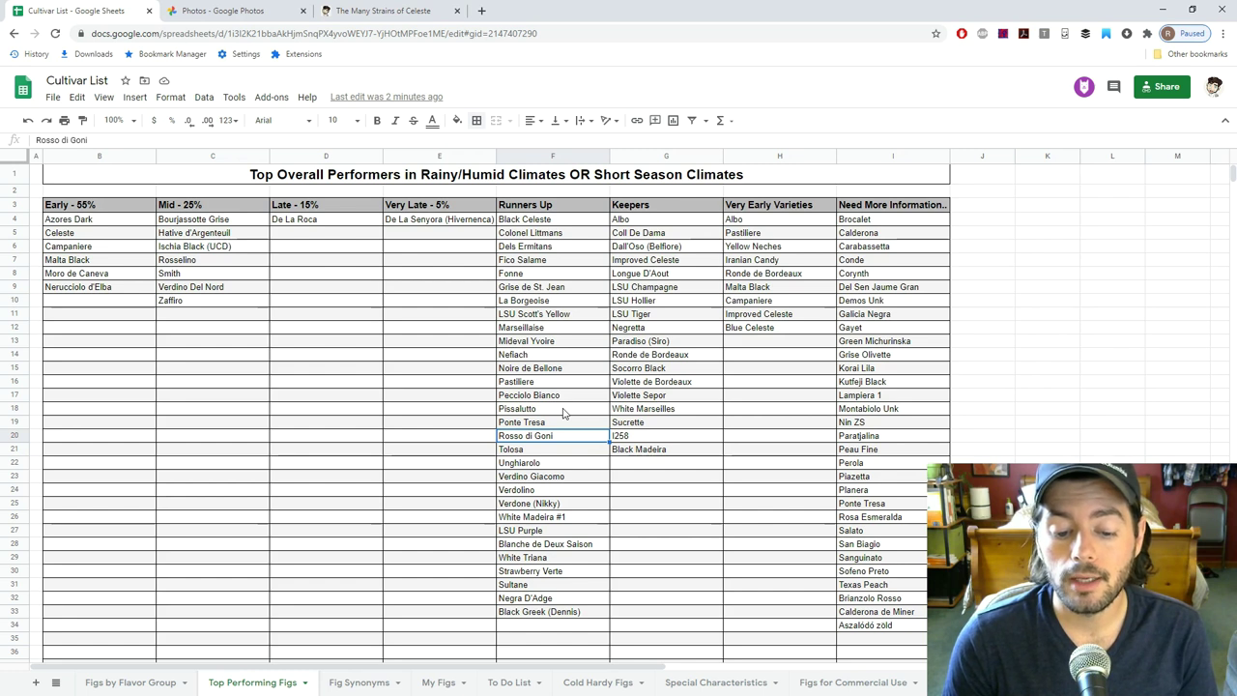
key("Down")
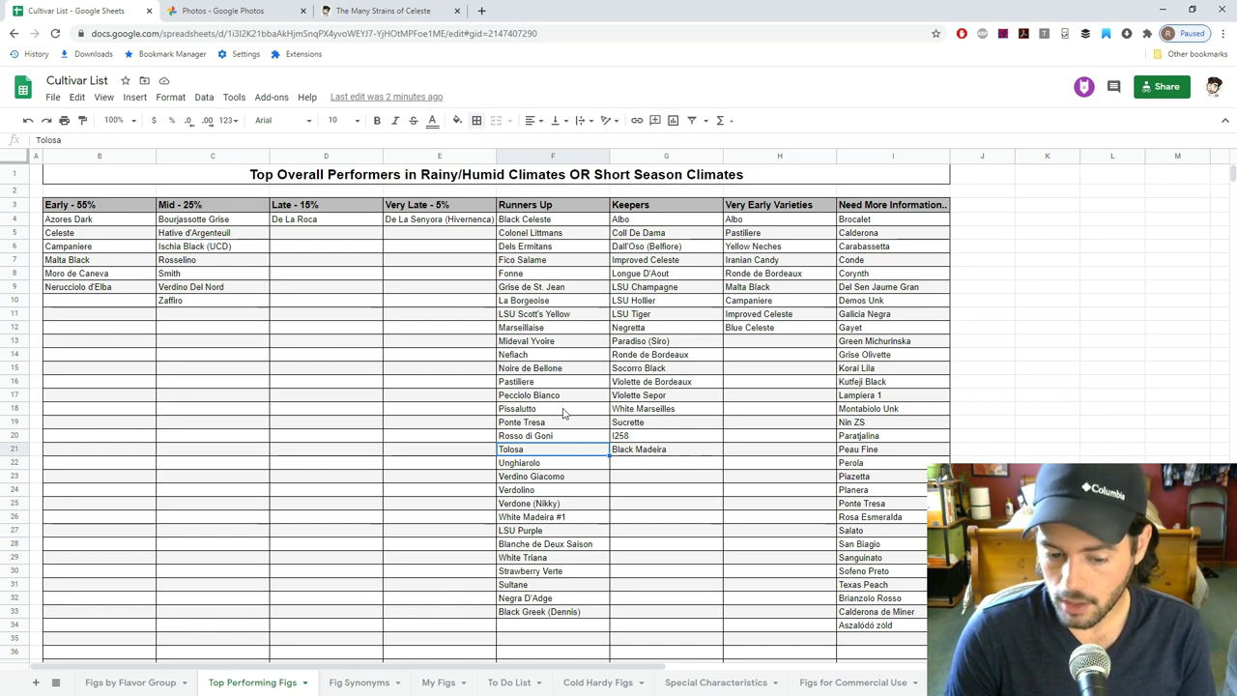
key("Down")
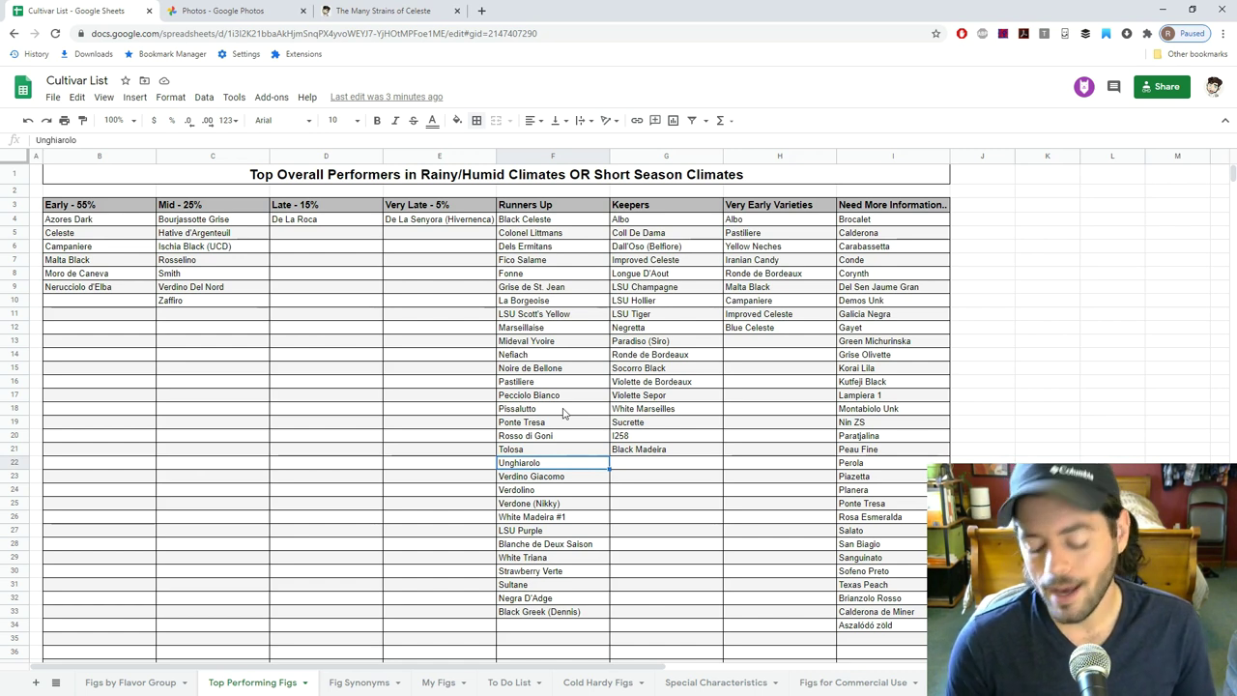
key("Down")
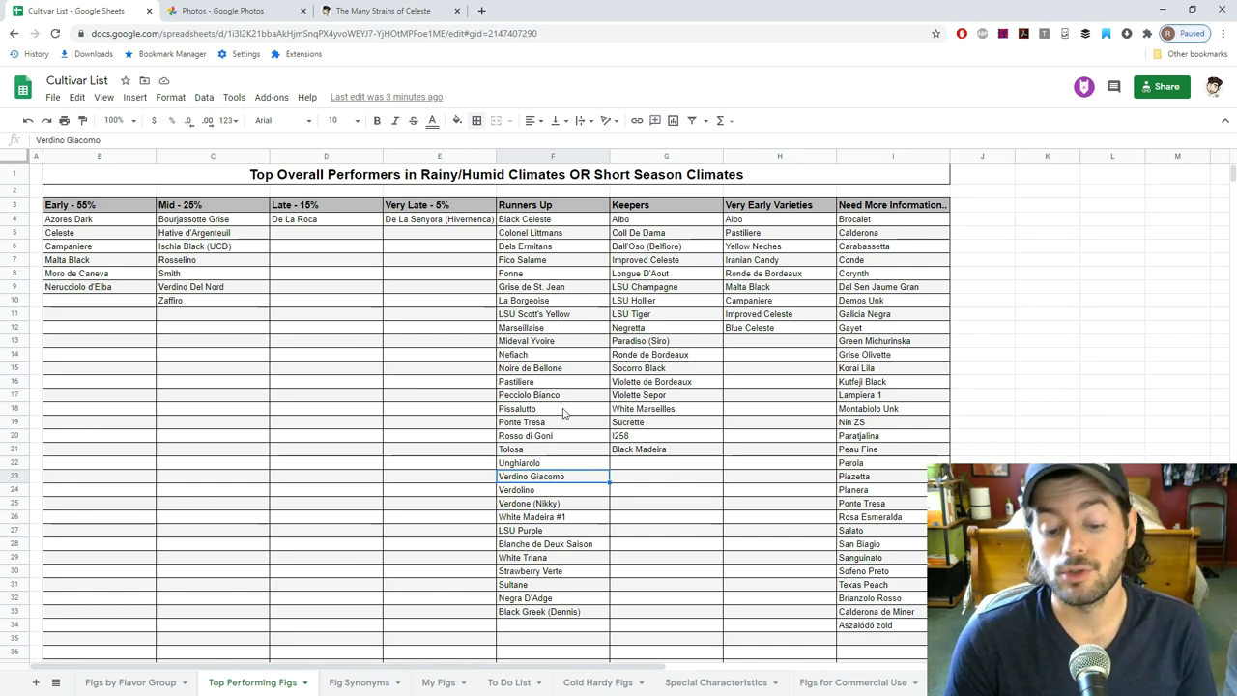
key("Down")
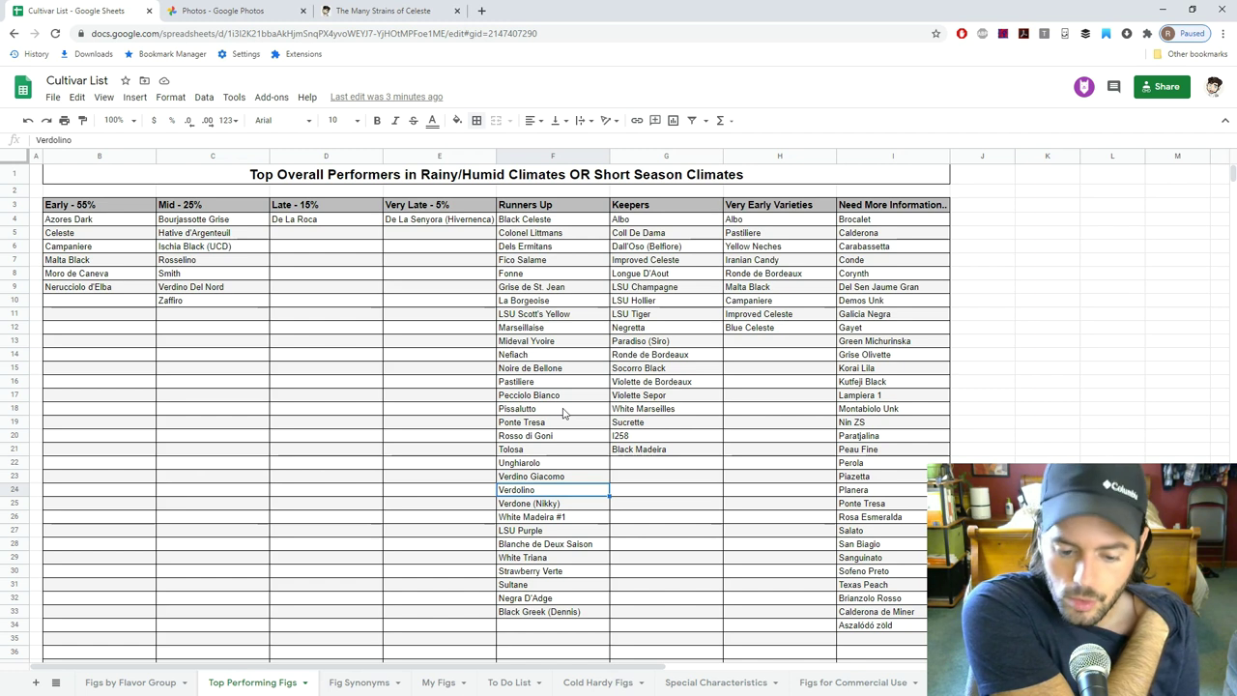
key("Down")
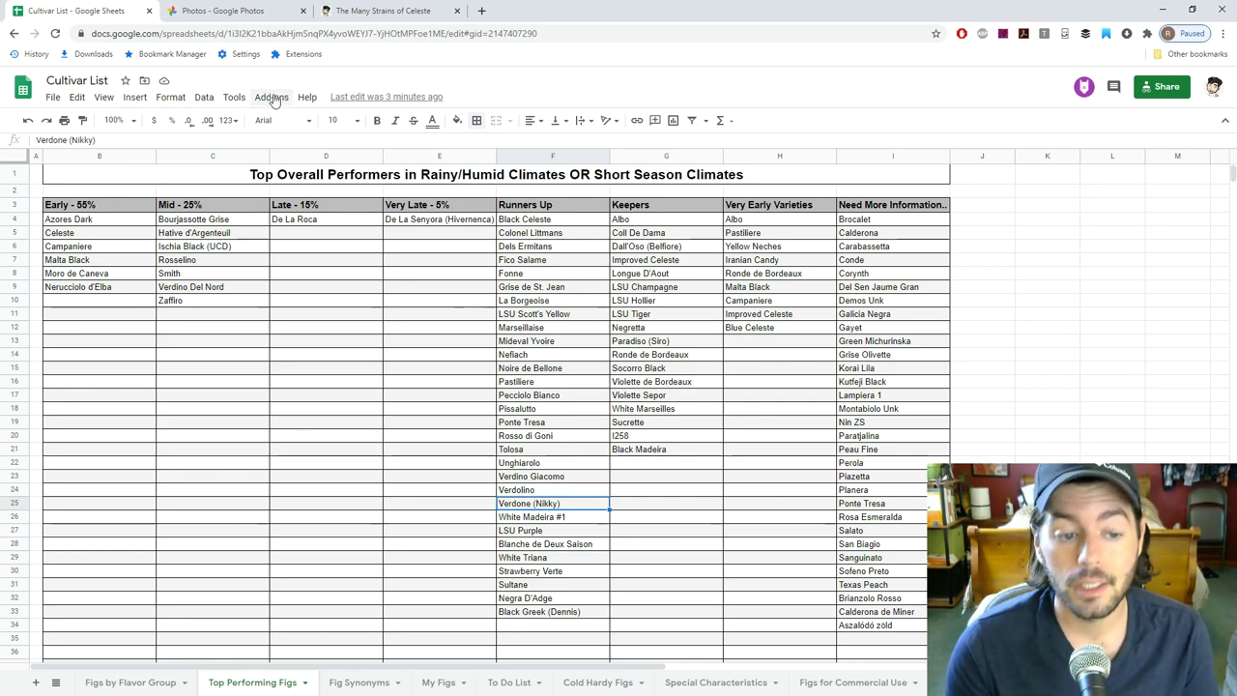
Switch to Google Photos, look back through the fig photos to Sun, Sep 13, and open the Verdone photo.
left_click(222, 10)
scroll(891, 508, "down", 15)
scroll(891, 508, "down", 5)
scroll(891, 507, "up", 5)
scroll(891, 506, "up", 15)
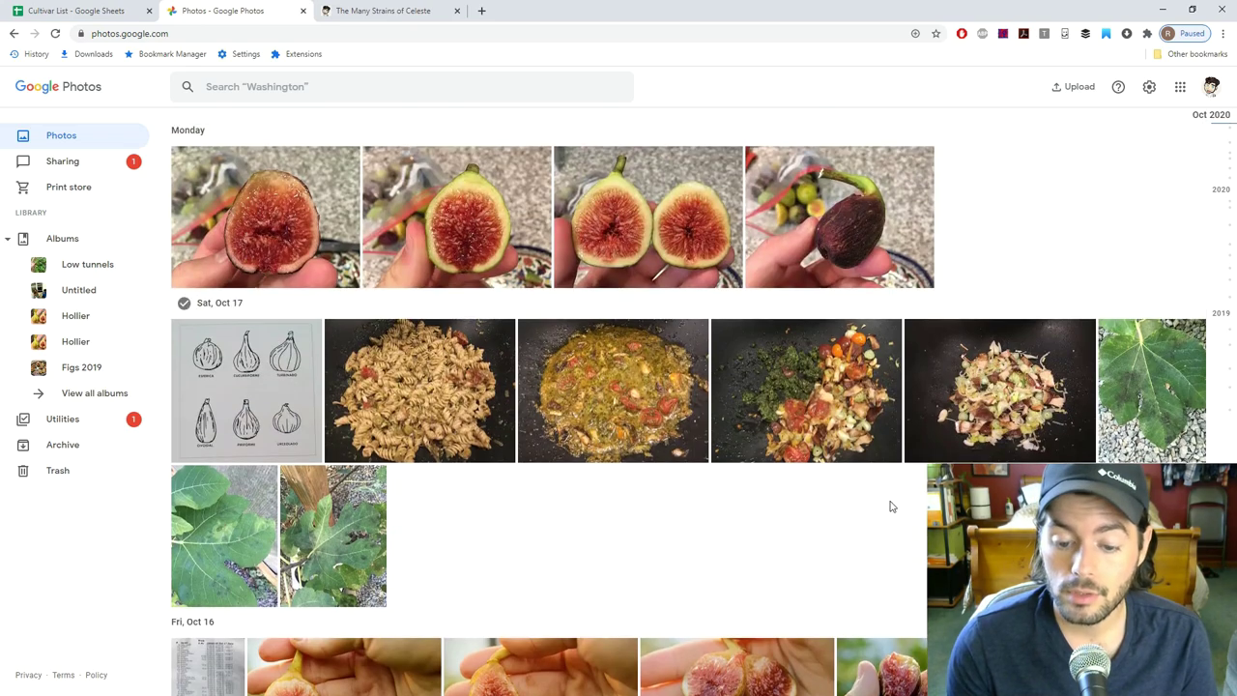
scroll(891, 507, "down", 4)
scroll(888, 504, "down", 4)
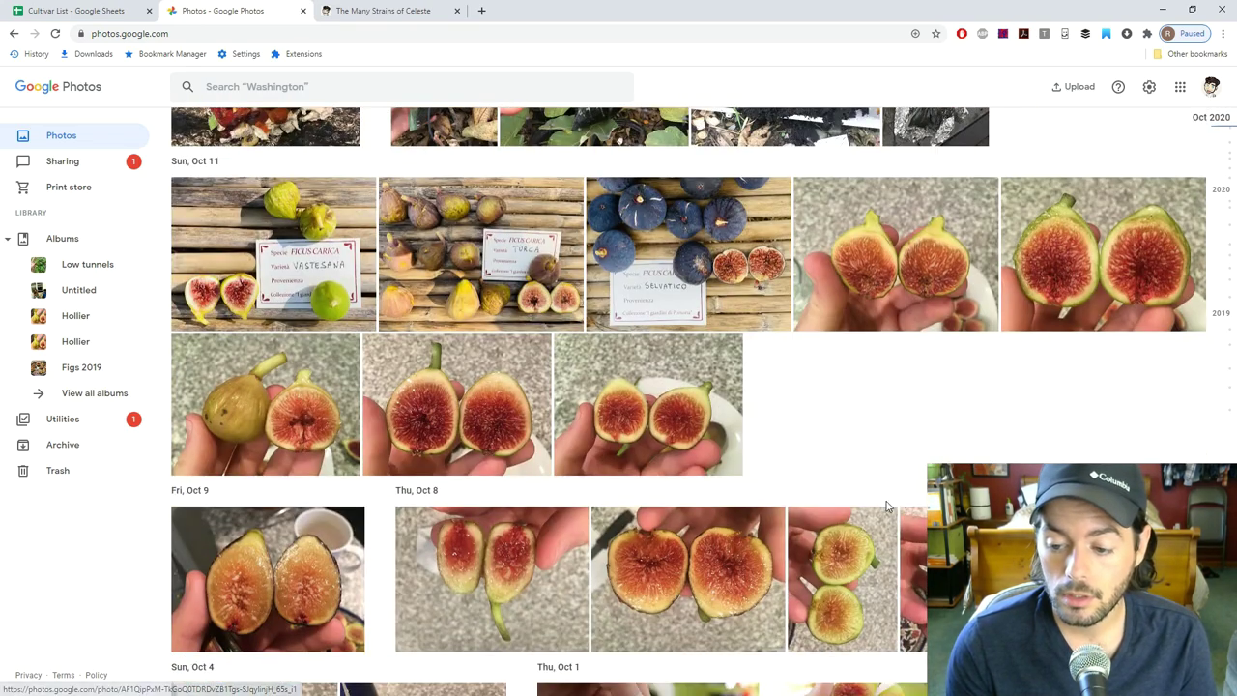
scroll(887, 504, "down", 1)
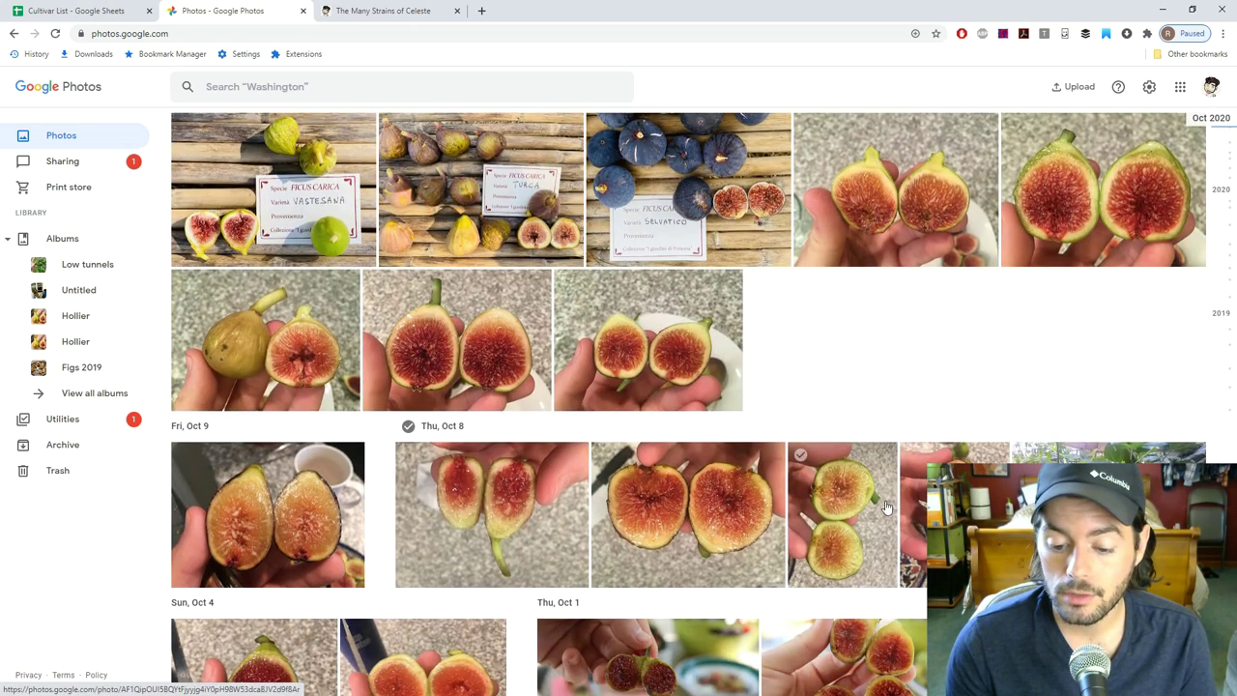
scroll(887, 507, "down", 4)
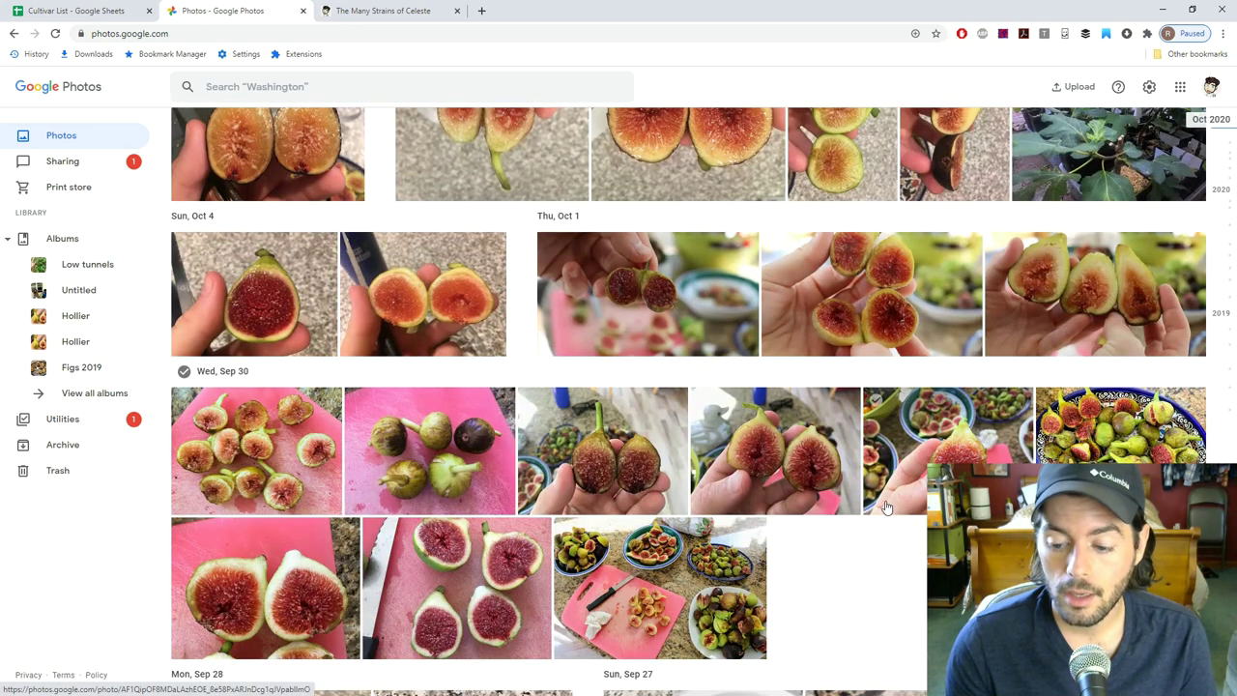
scroll(887, 507, "down", 4)
scroll(886, 506, "down", 1)
scroll(886, 505, "down", 1)
scroll(886, 505, "down", 4)
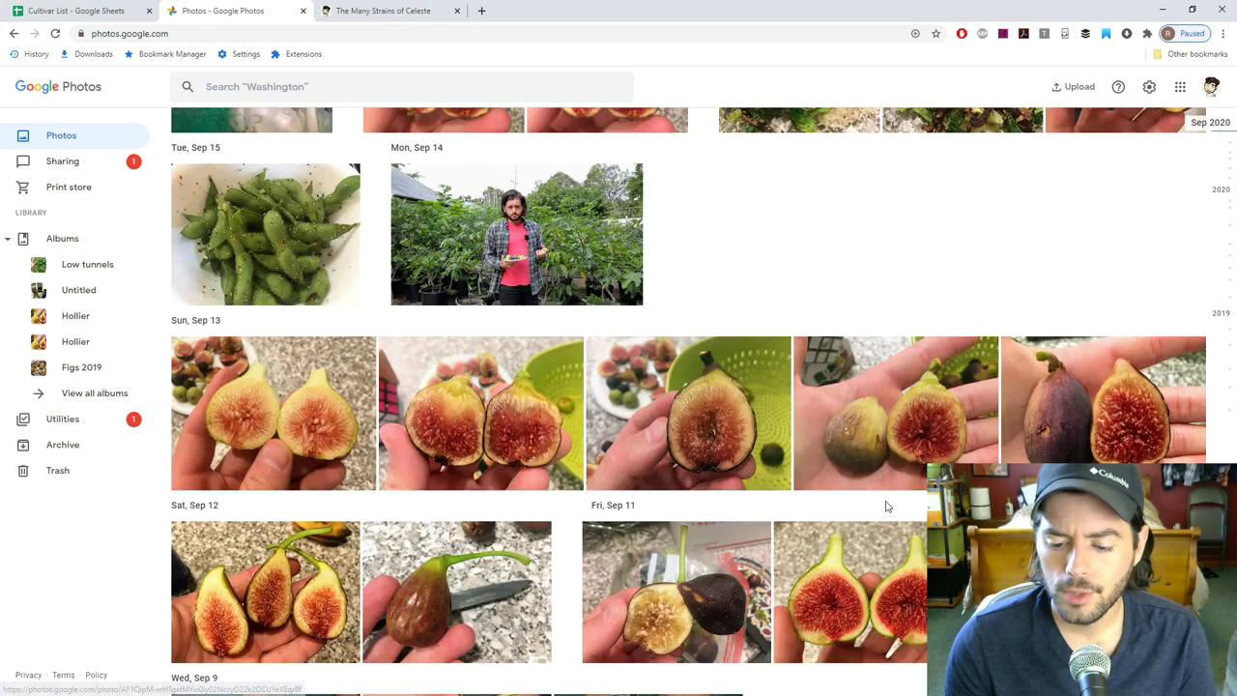
left_click(1070, 427)
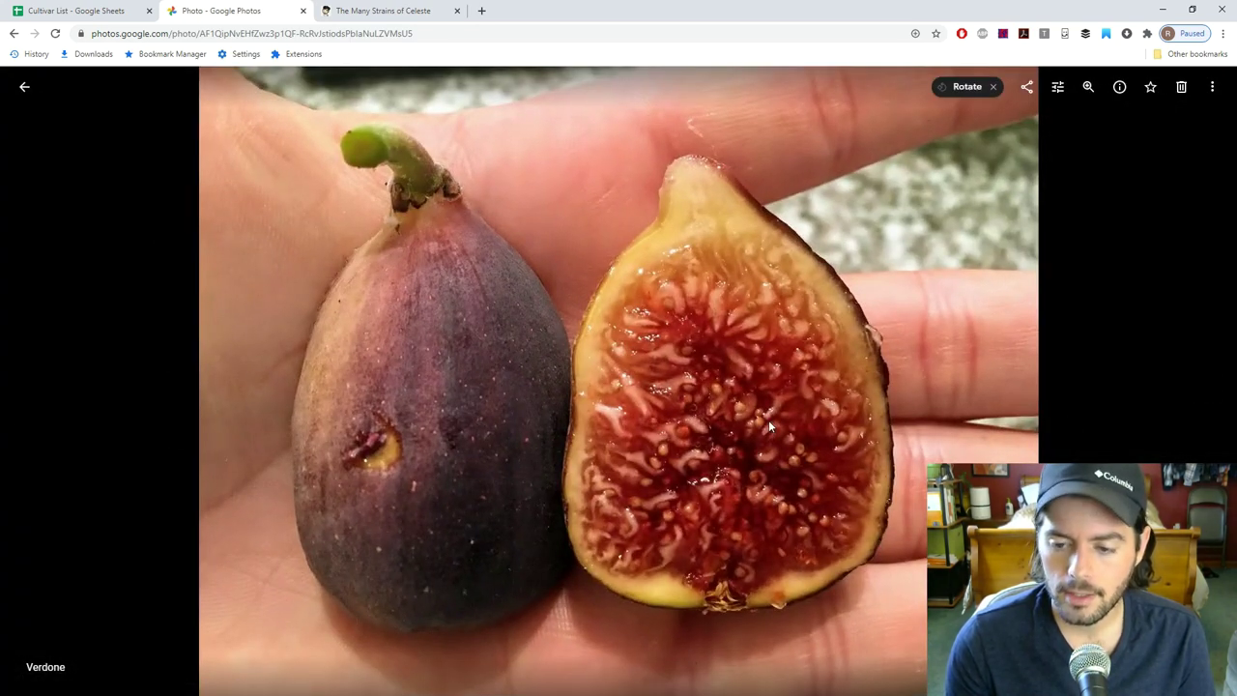
Return to the Cultivar List spreadsheet and review Runners Up from White Madeira #1 to Strawberry Verte, comparing White Triana with the Mid list.
left_click(77, 11)
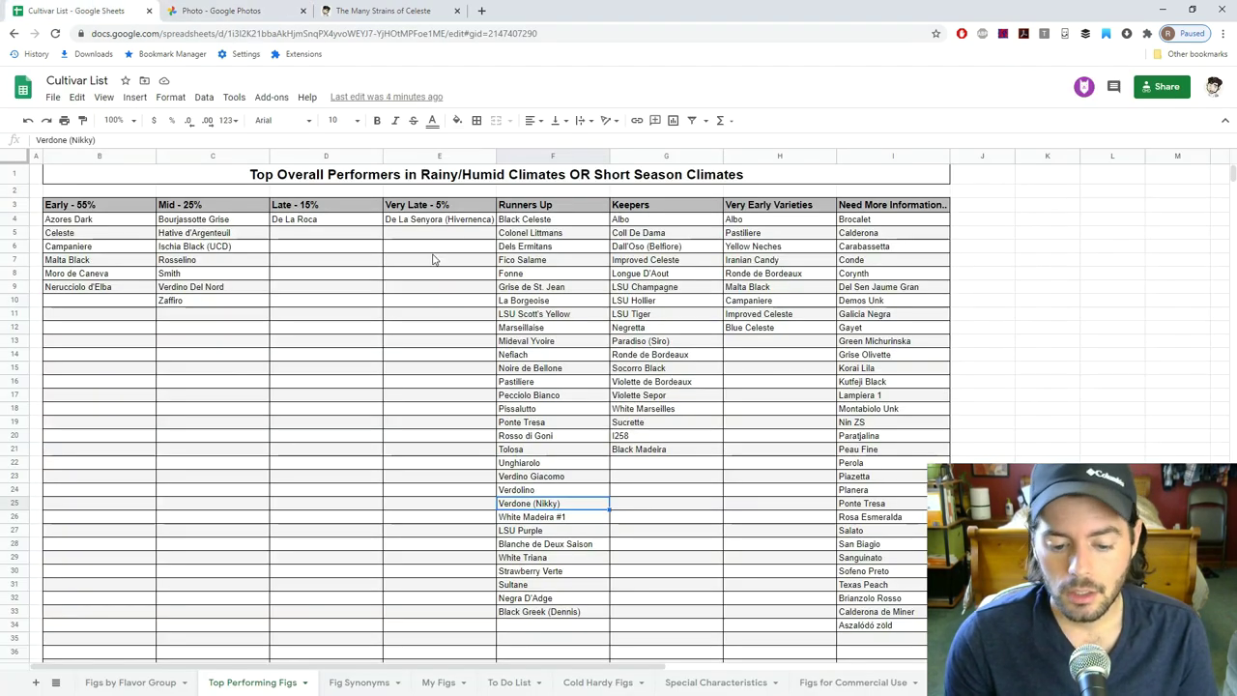
left_click(568, 519)
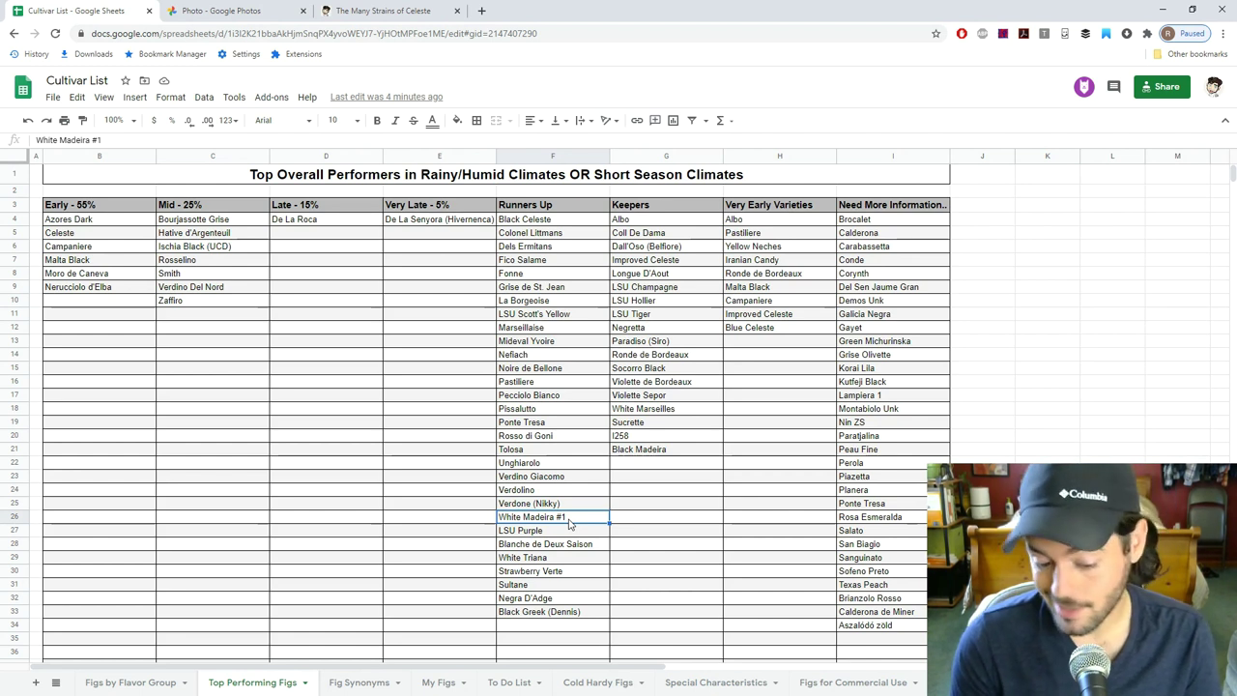
key("Down")
key("Down")
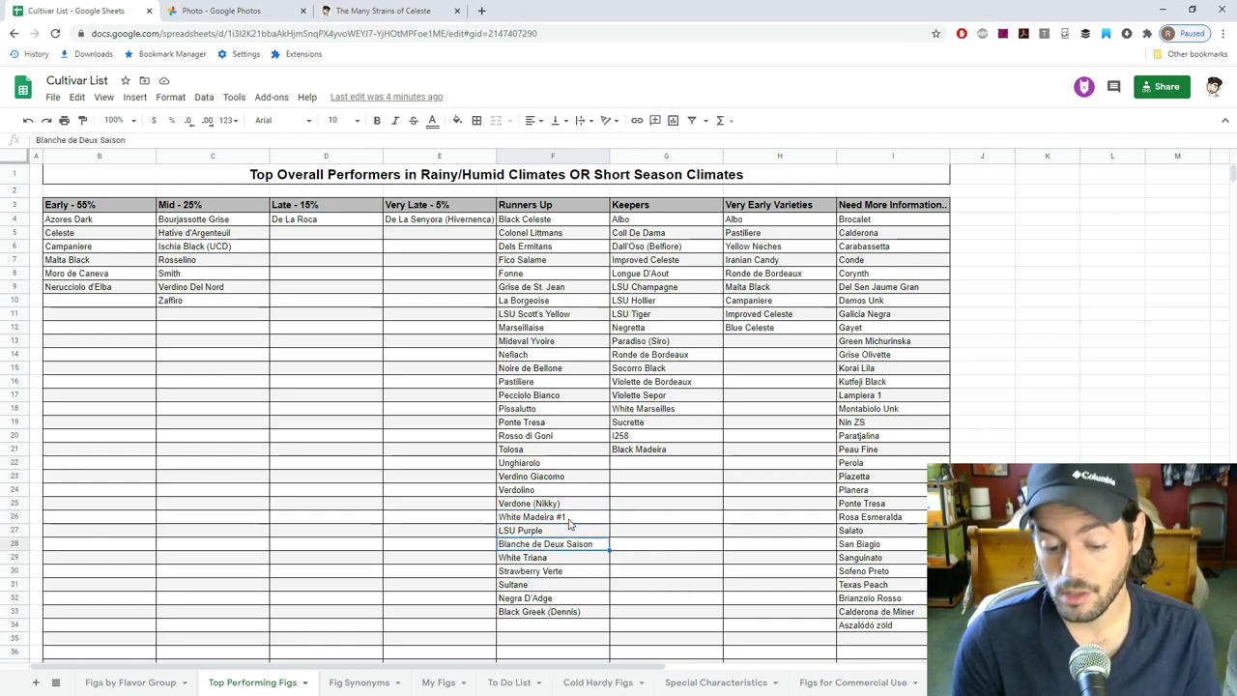
key("Up")
key("Down")
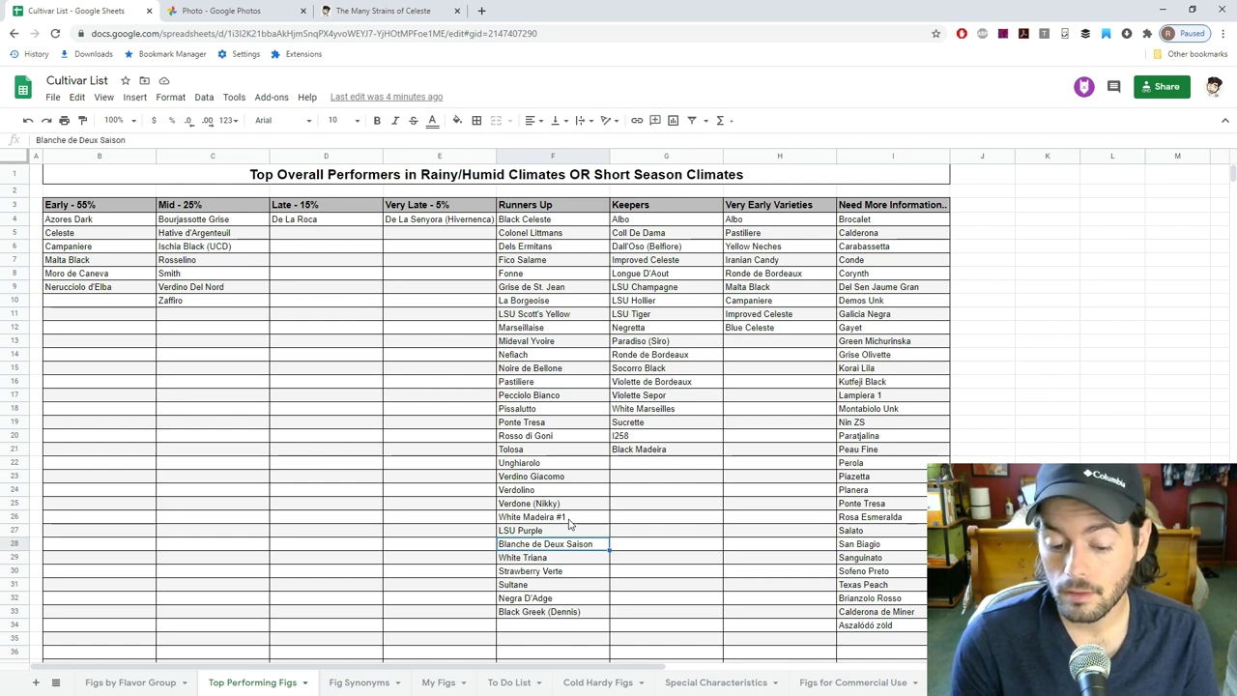
key("Down")
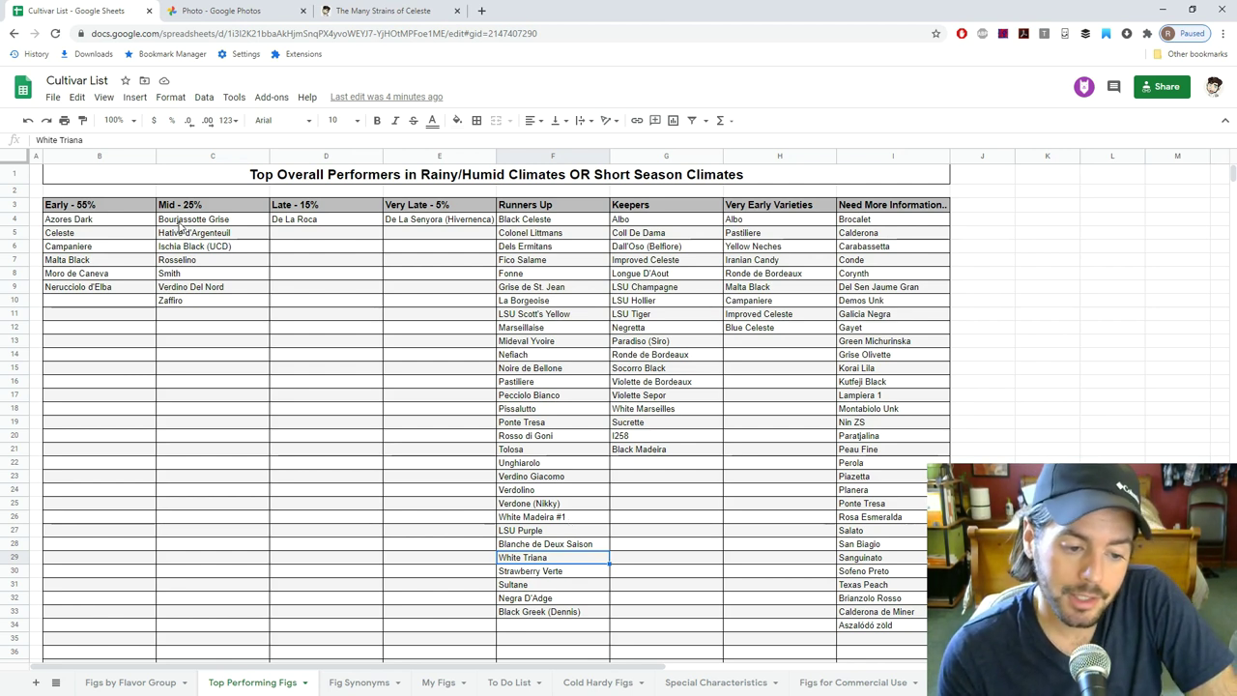
left_click_drag(184, 222, 203, 302)
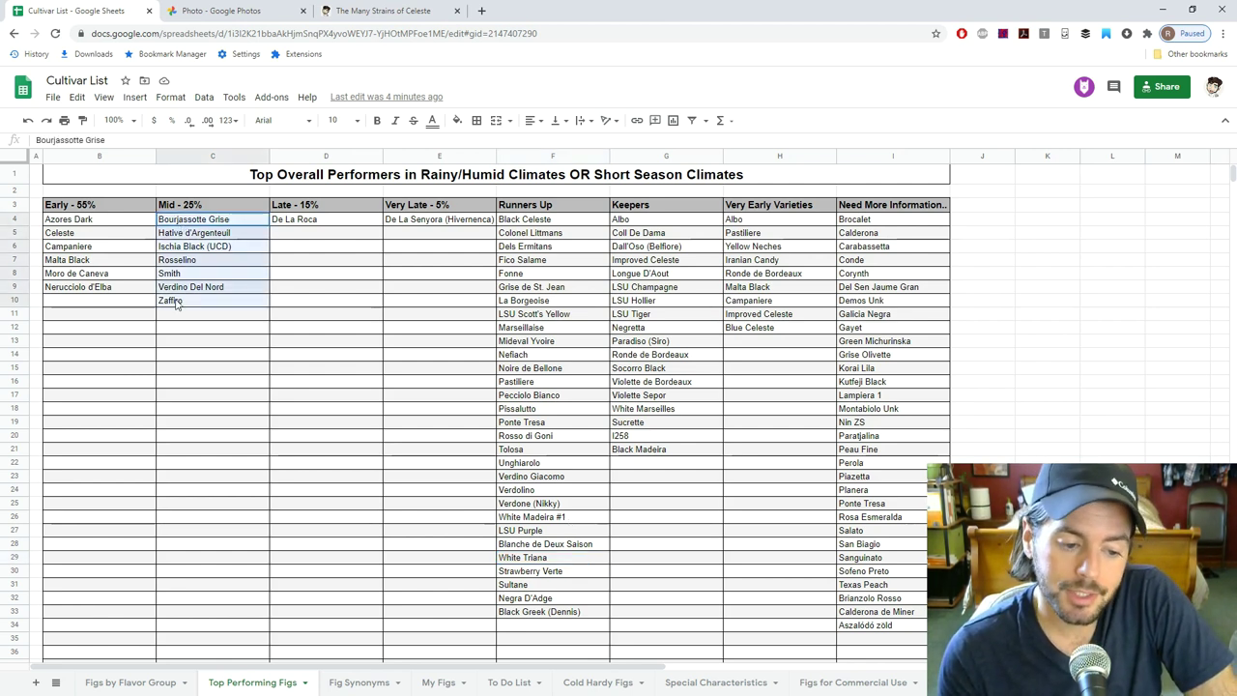
left_click(583, 577)
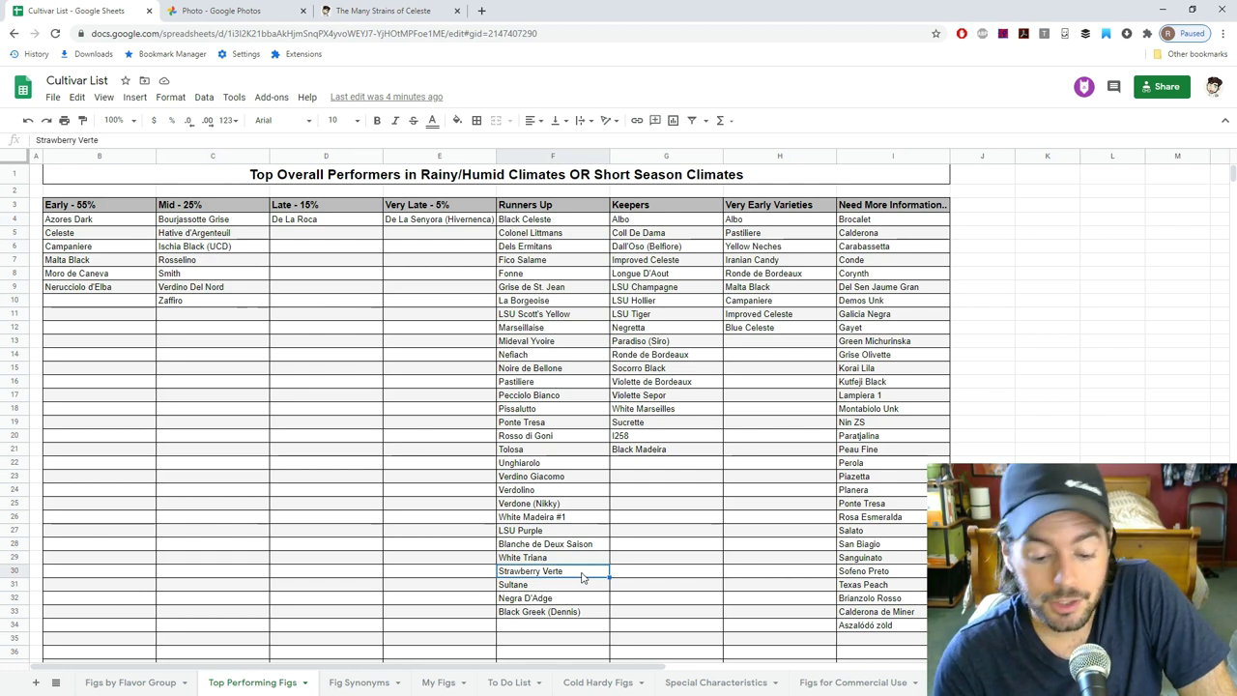
Review the last Runners Up entries from Sultane through Negra D'Adge to Black Greek (Dennis).
key("Down")
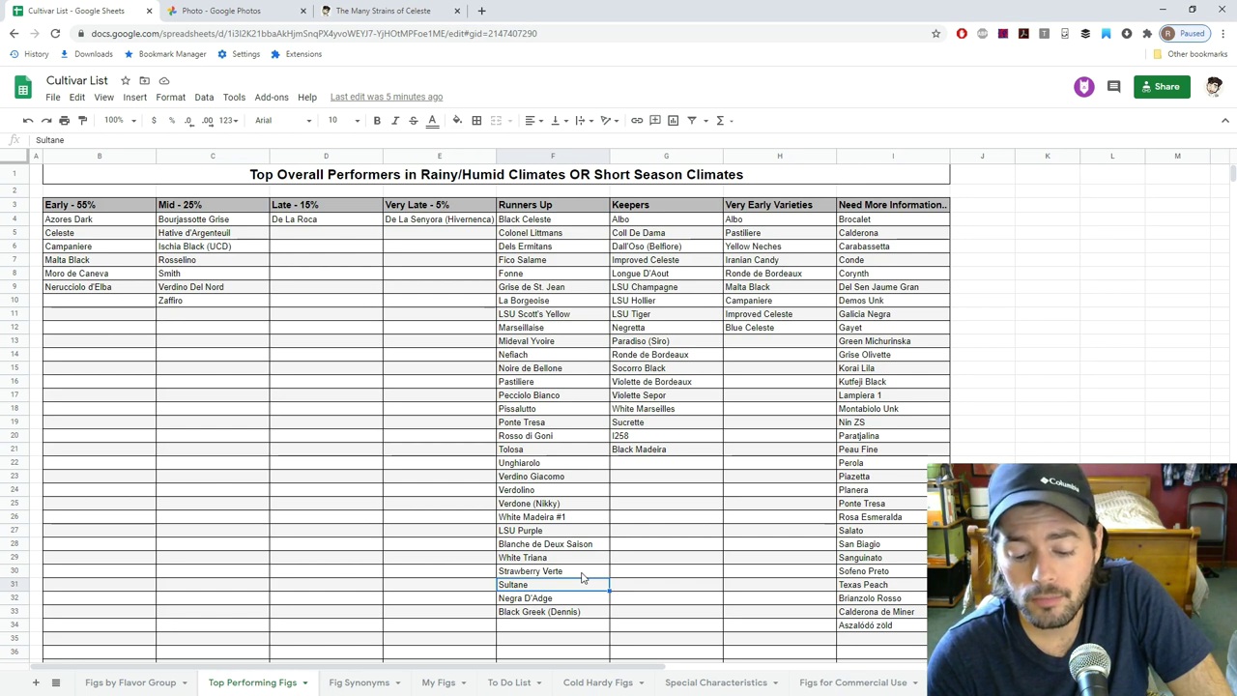
key("Down")
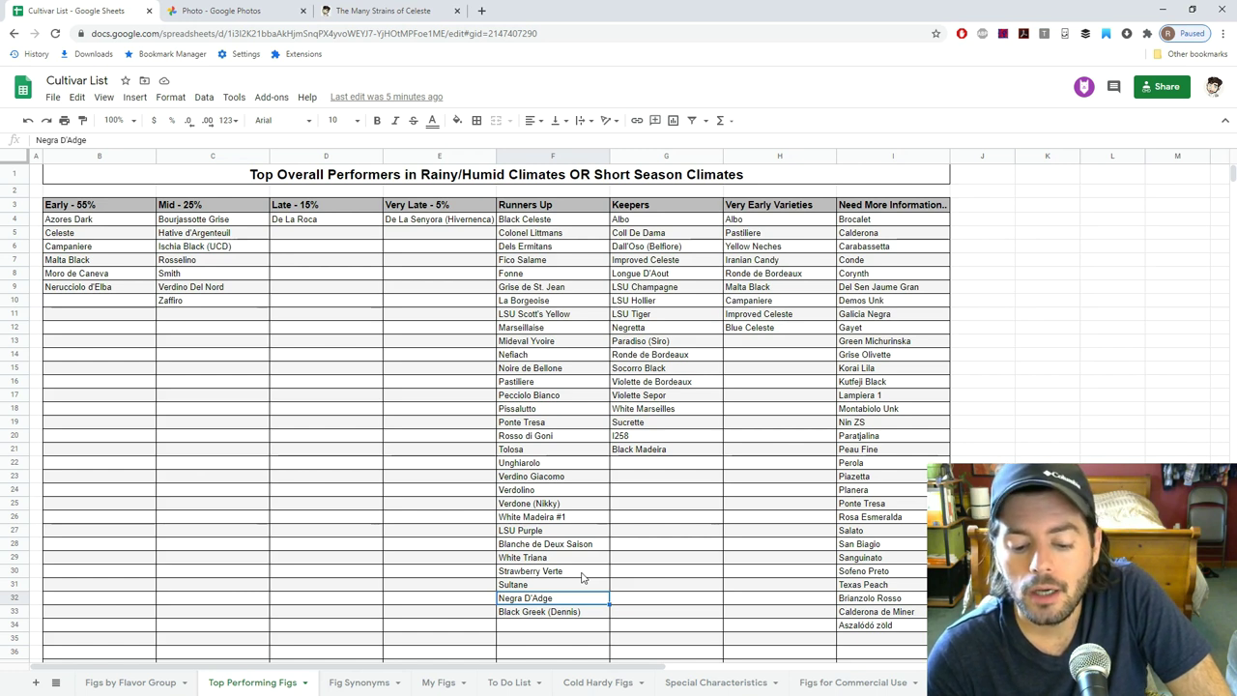
key("Down")
key("Up")
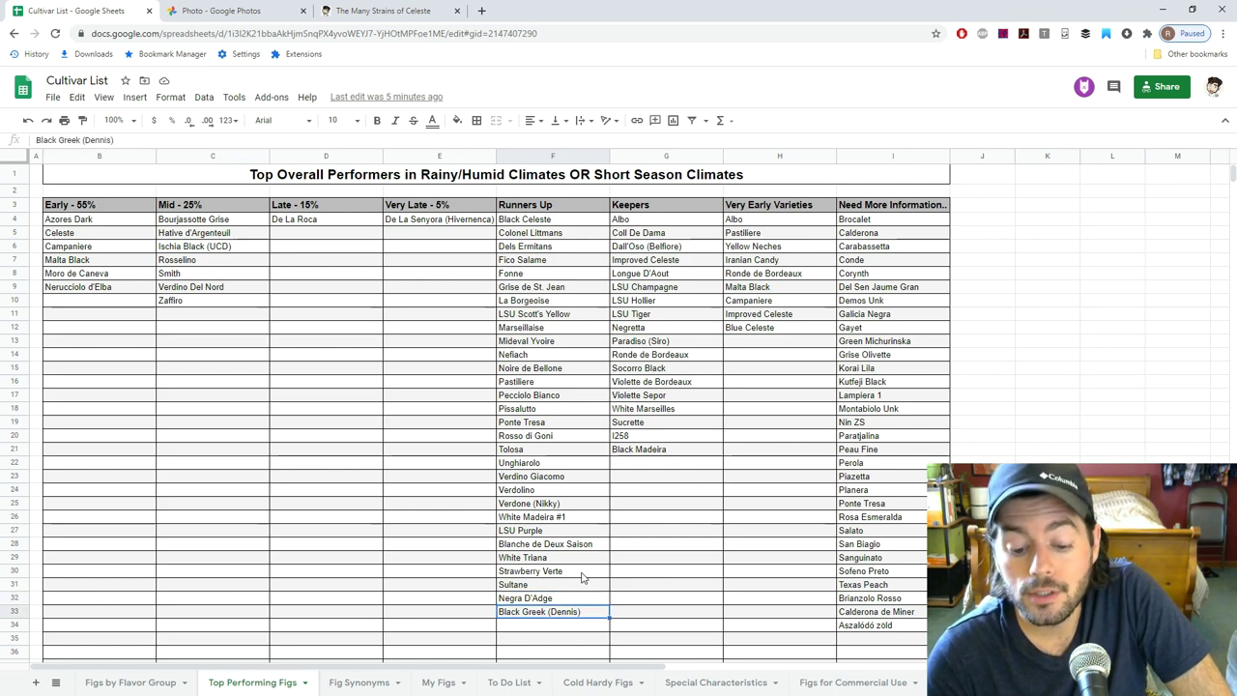
key("Down")
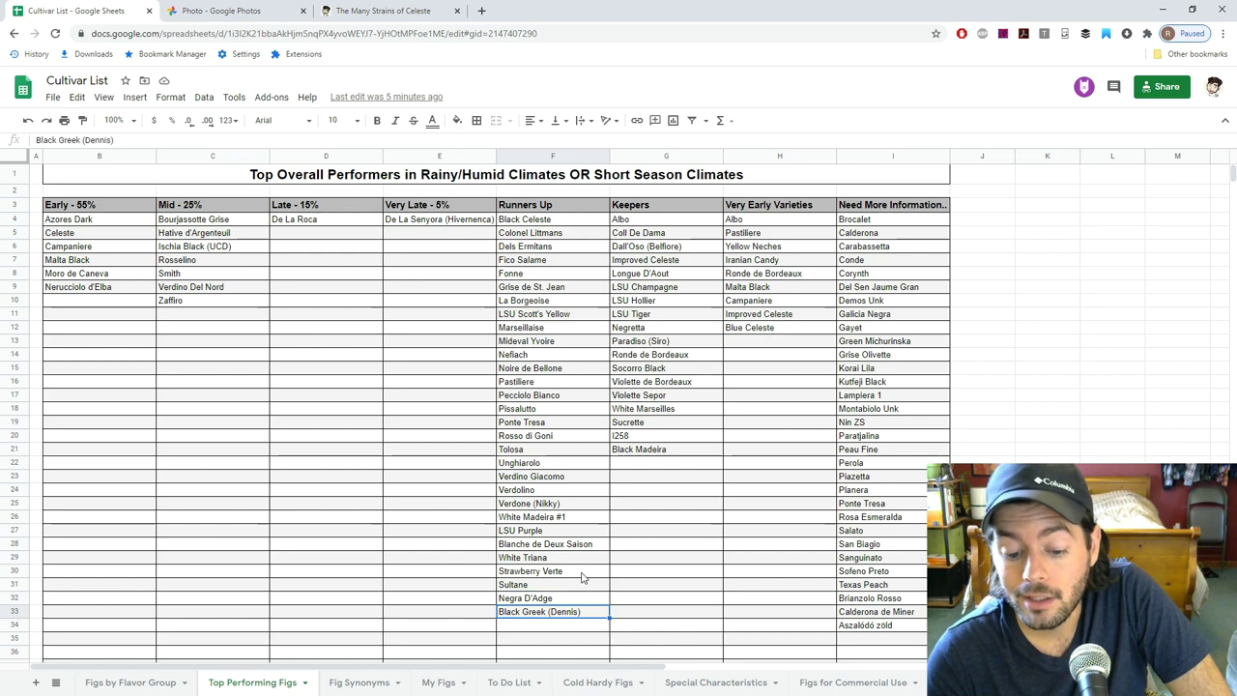
Go from the Runners Up column across to the Early - 55% column and down to its last entry, Nerucciolo d'Elba.
key("Left")
key("Up")
key("Left")
key("Up")
key("Up")
key("Up")
key("Up")
key("Up")
key("Up")
key("Up")
key("Up")
key("Up")
key("Up")
key("Up")
key("Up")
key("Up")
key("Up")
key("Up")
key("Up")
key("Up")
key("Up")
key("Up")
key("Up")
key("Up")
key("Left")
key("Up")
key("Up")
key("Up")
key("Up")
key("Up")
key("Up")
key("Up")
key("Down")
key("Left")
key("Down")
key("Down")
key("Down")
key("Down")
key("Down")
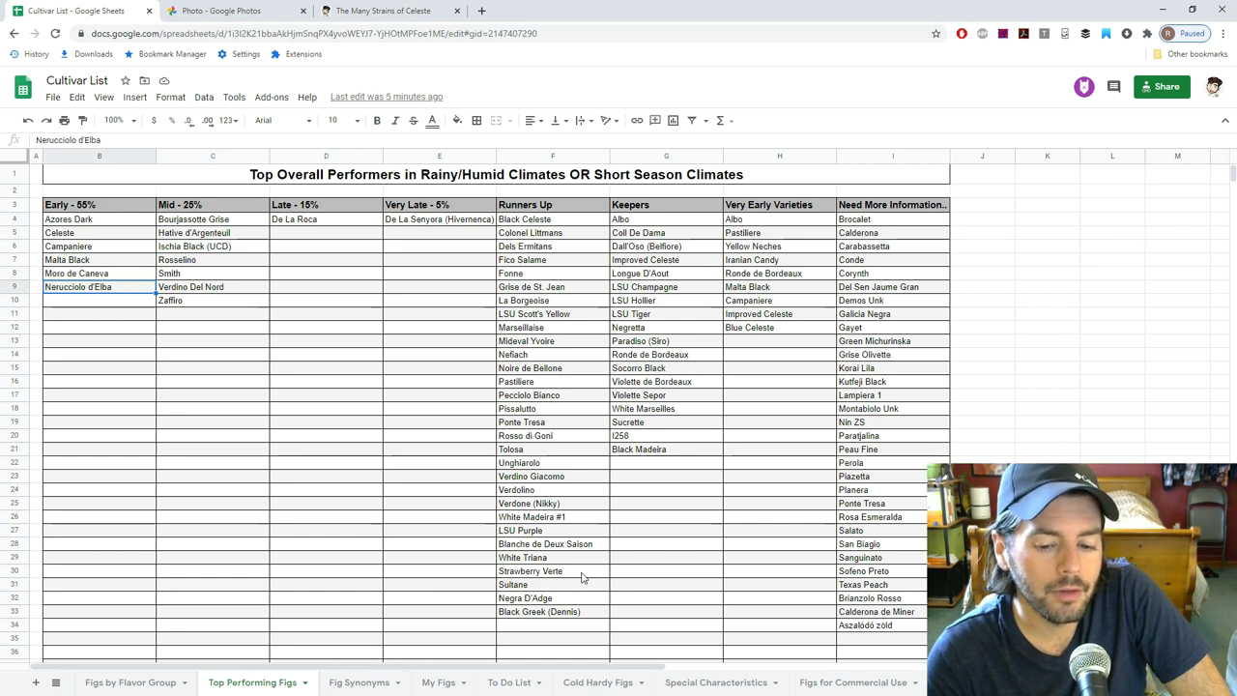
Review the Early - 55% varieties from the top of the list, including Malta Black, down to Nerucciolo d'Elba.
key("Up")
key("Up")
key("Up")
key("Up")
key("Up")
key("Down")
key("Down")
key("Down")
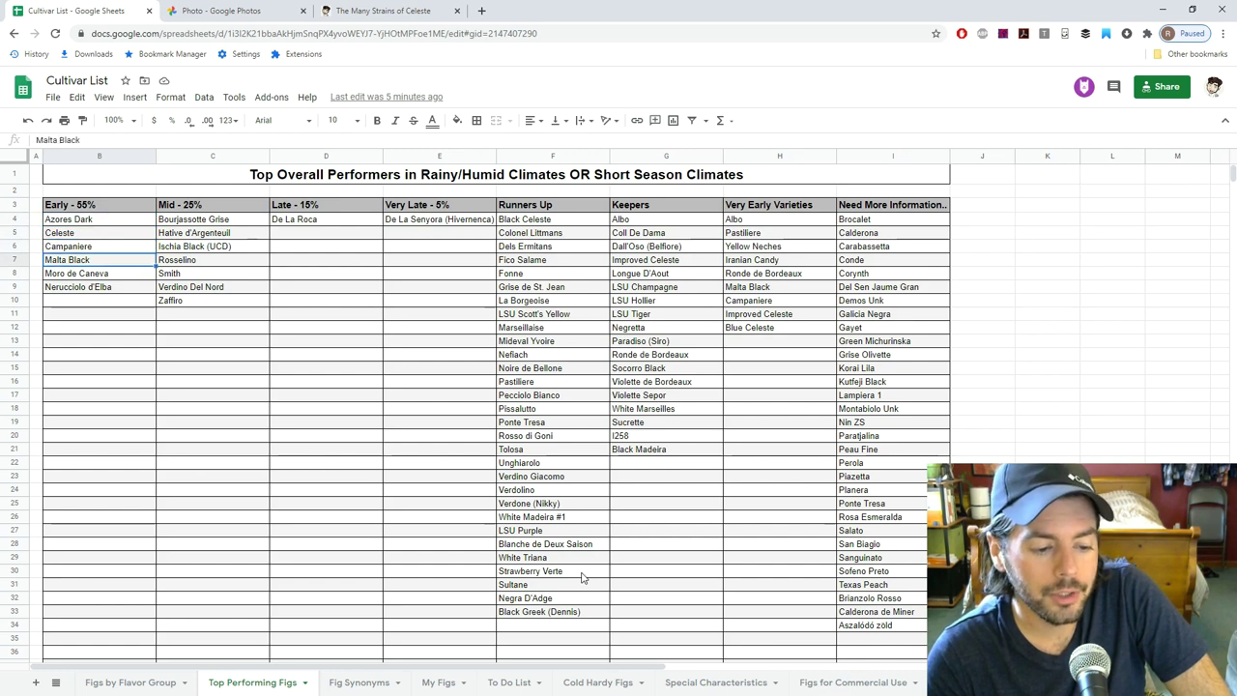
key("Down")
key("Down")
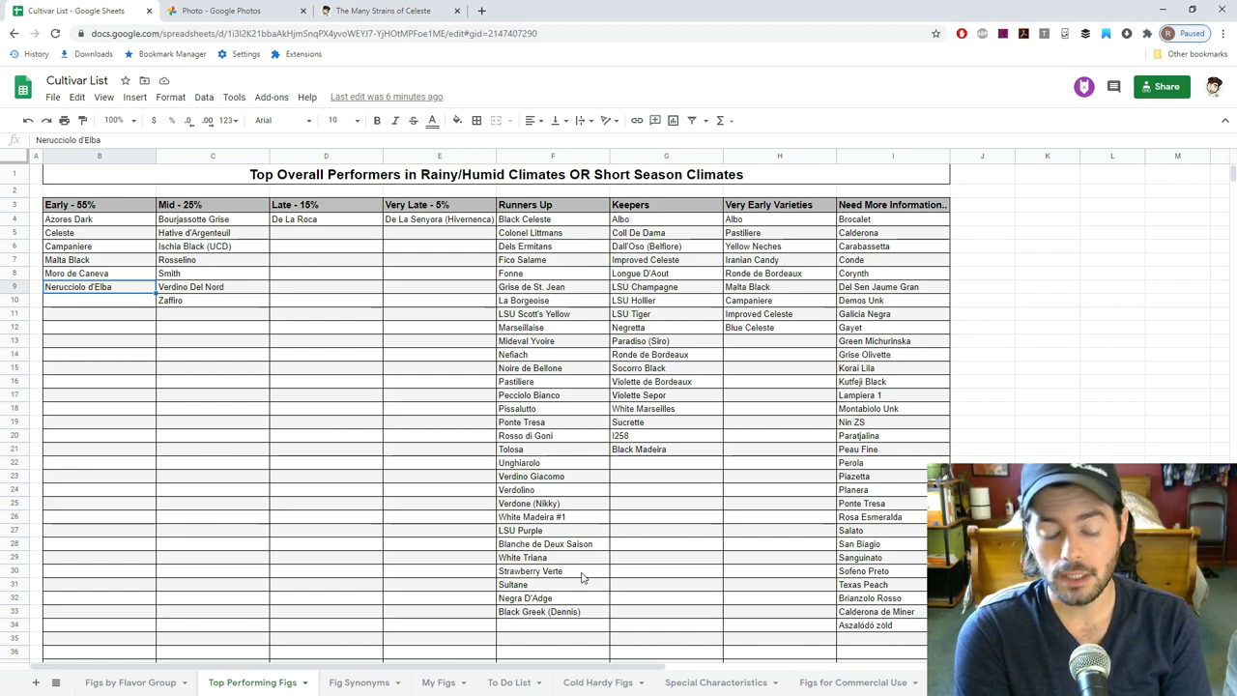
Examine the last two Mid - 25% entries, Verdino Del Nord and Zaffiro.
key("Right")
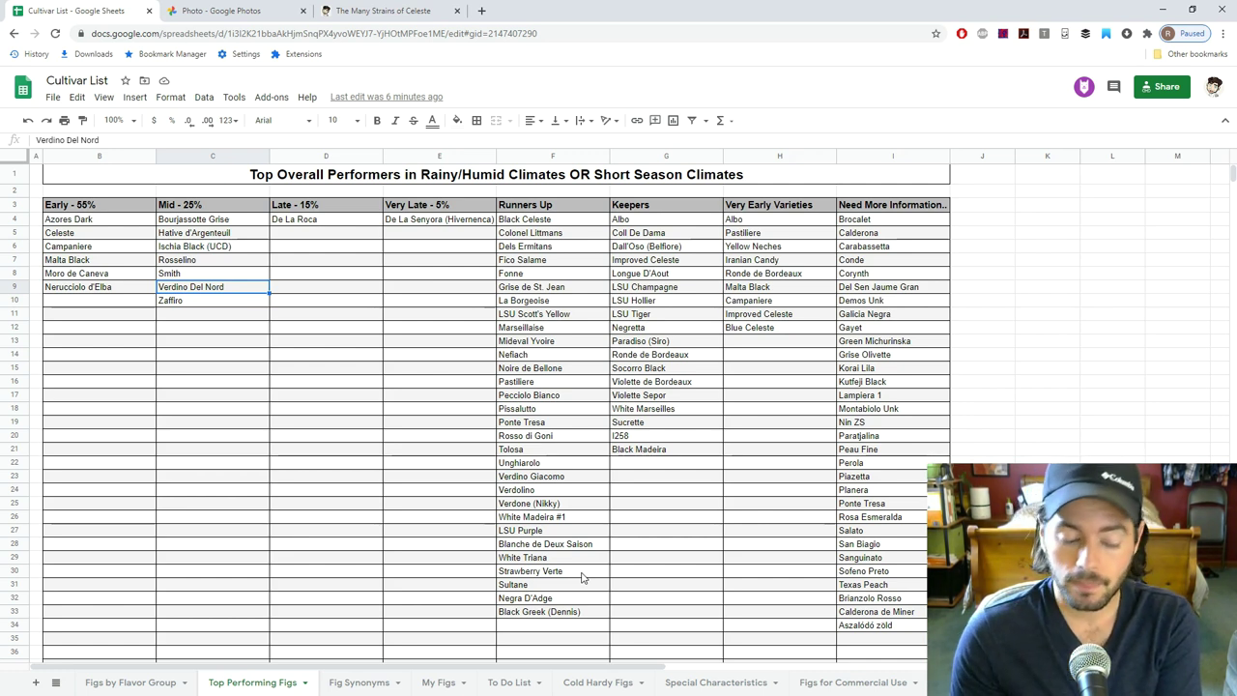
key("Down")
key("Up")
key("Up")
key("Down")
key("Down")
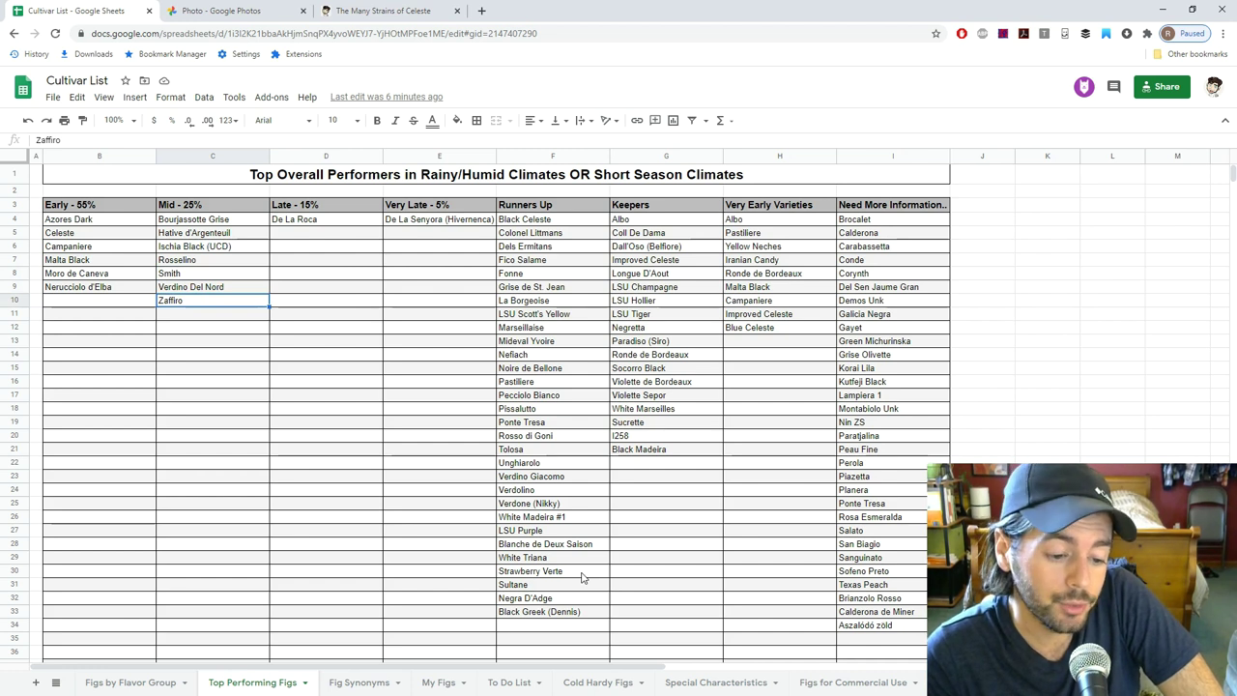
Review the Mid - 25% column from its header through Bourjassotte Grise and Hative d'Argenteuil to Ischia Black (UCD).
key("Up")
key("Up")
key("Up")
key("Up")
key("Up")
key("Up")
key("Up")
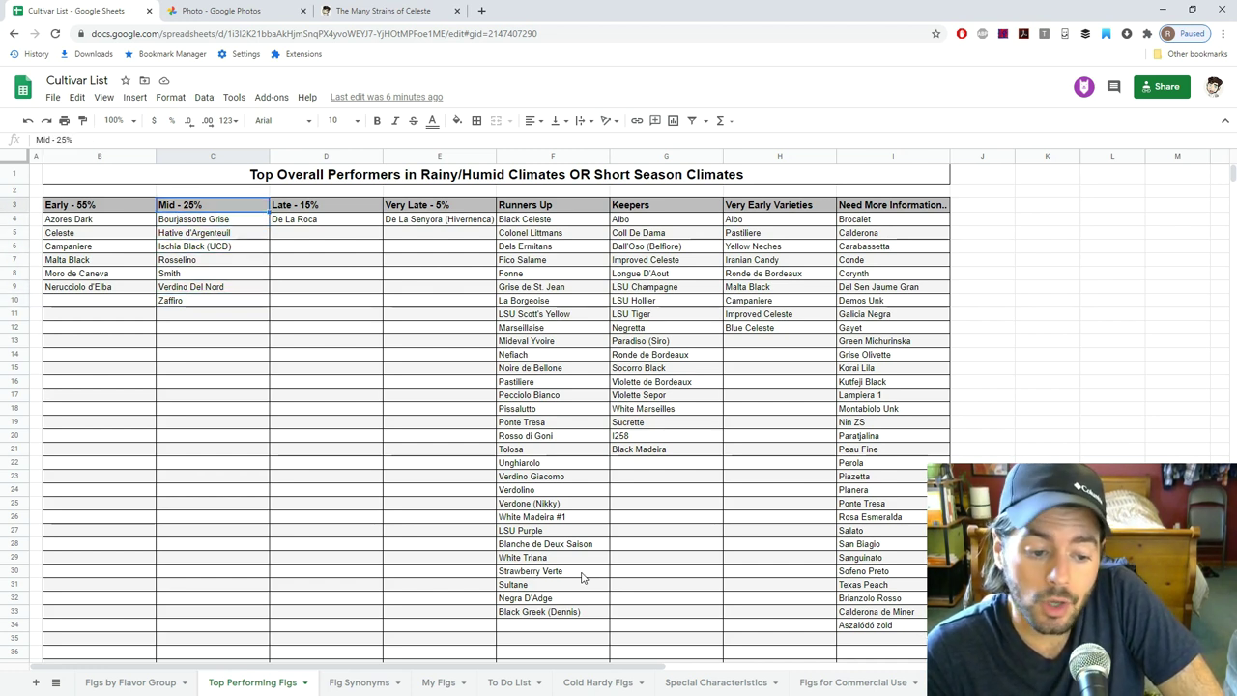
key("Down")
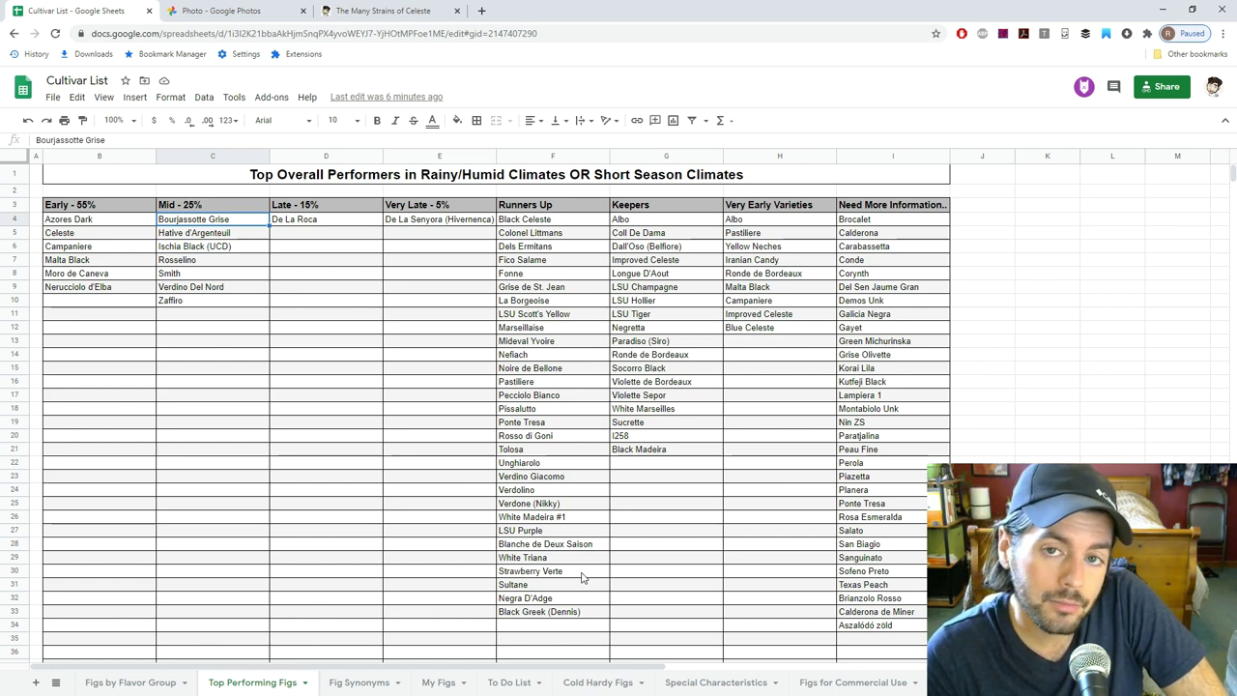
key("Down")
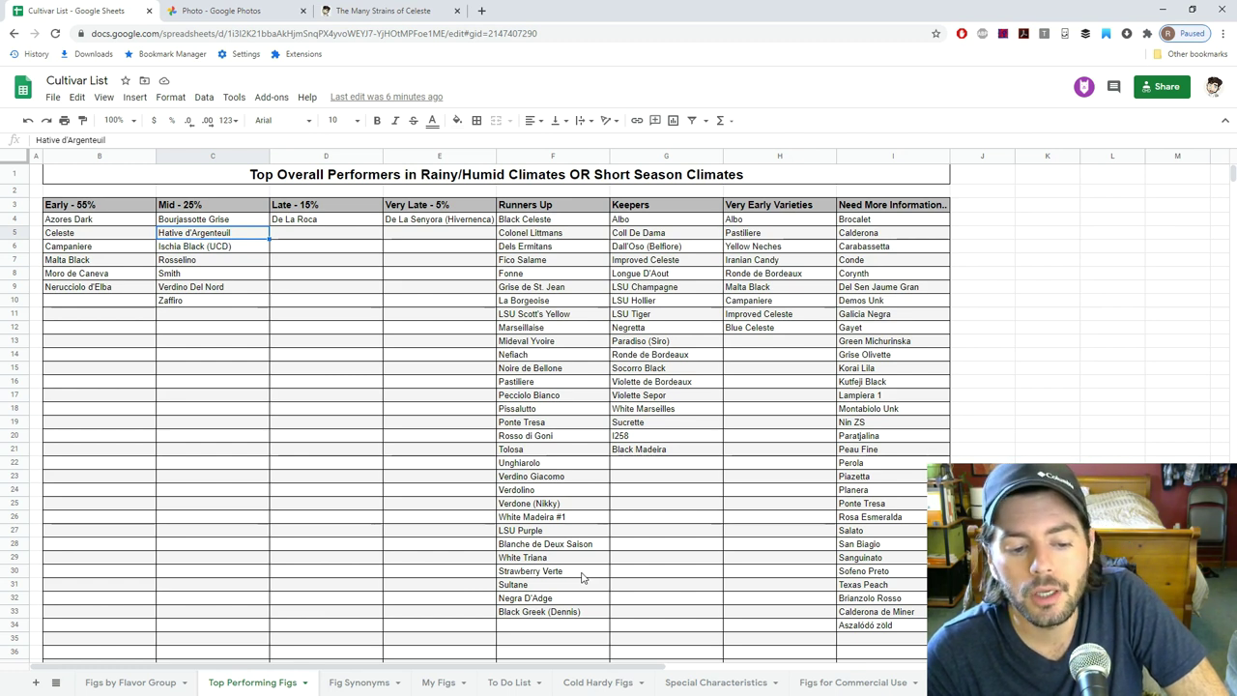
key("Down")
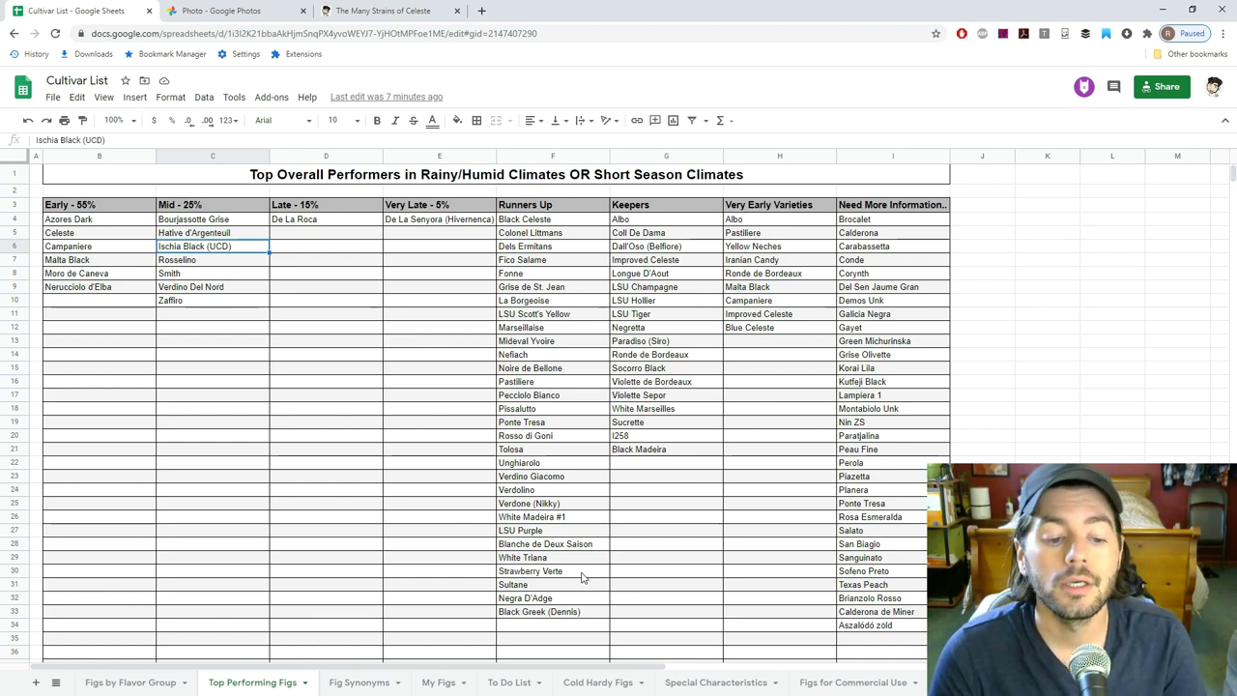
Recheck the upper Mid - 25% entries and stop at Rosselino.
key("Up")
key("Up")
key("Down")
key("Down")
key("Down")
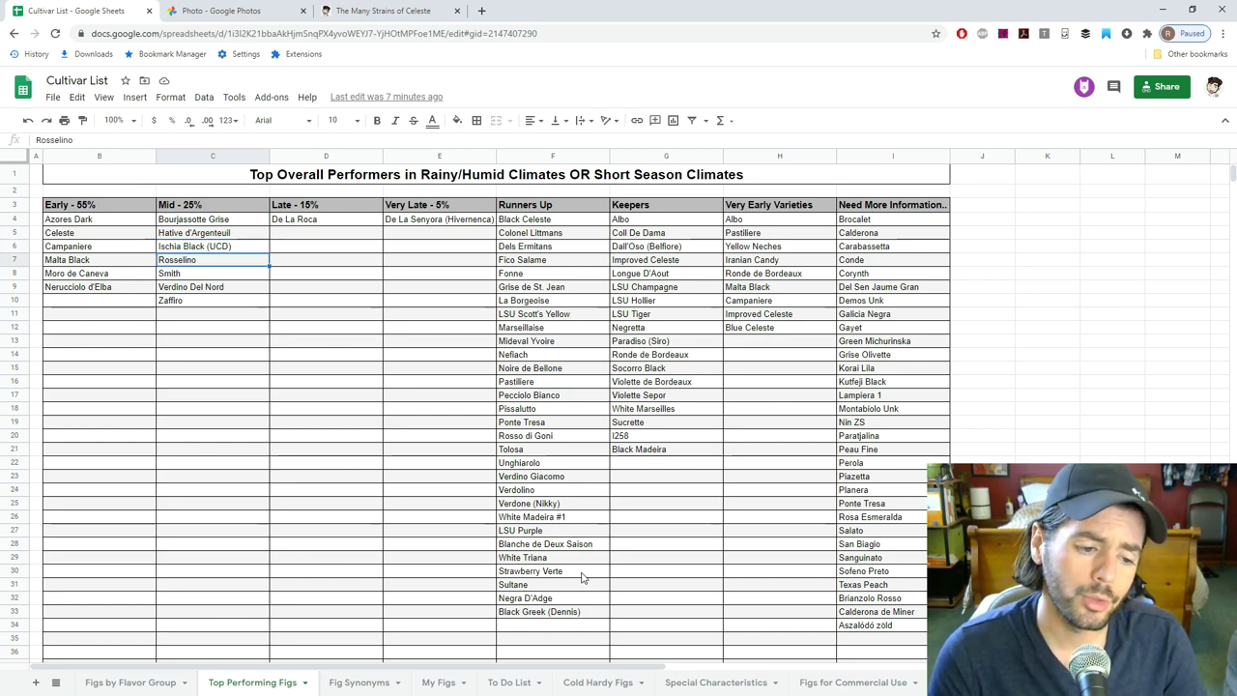
key("Up")
key("Up")
key("Down")
key("Down")
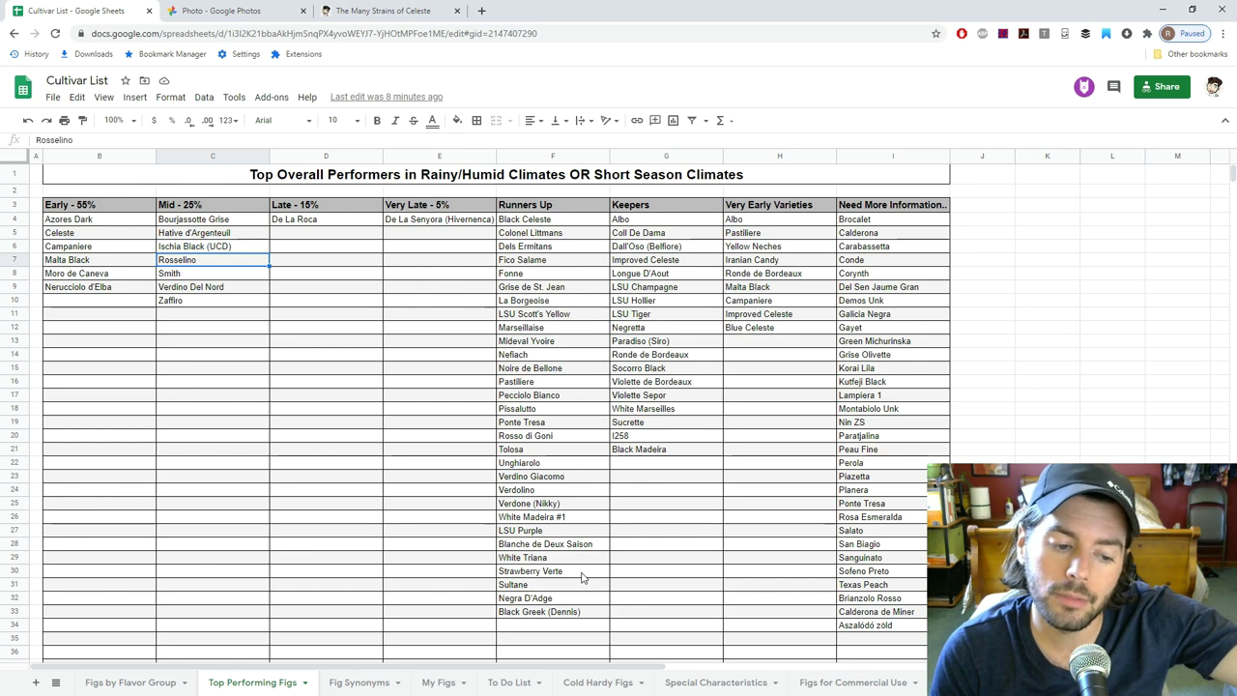
Compare Nerucciolo d'Elba and Campaniere in the Early - 55% column with Rosselino and Smith in the Mid - 25% column.
key("Down")
key("Right")
key("Down")
key("Left")
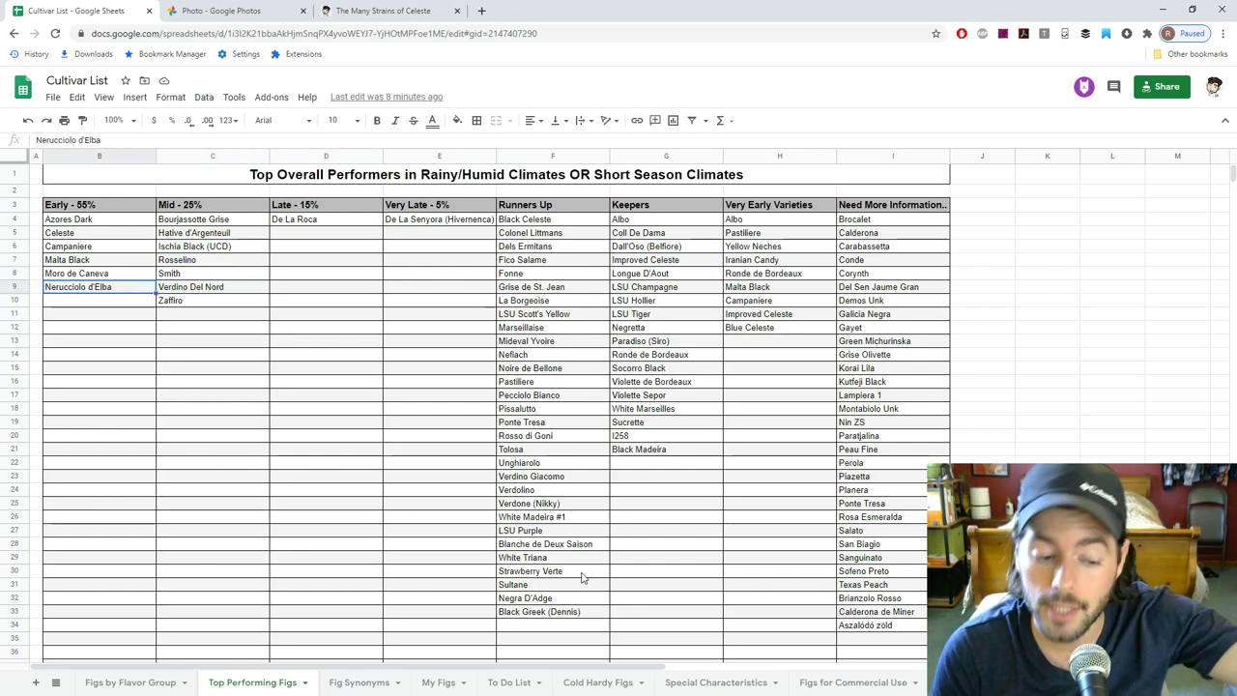
key("Up")
key("Up")
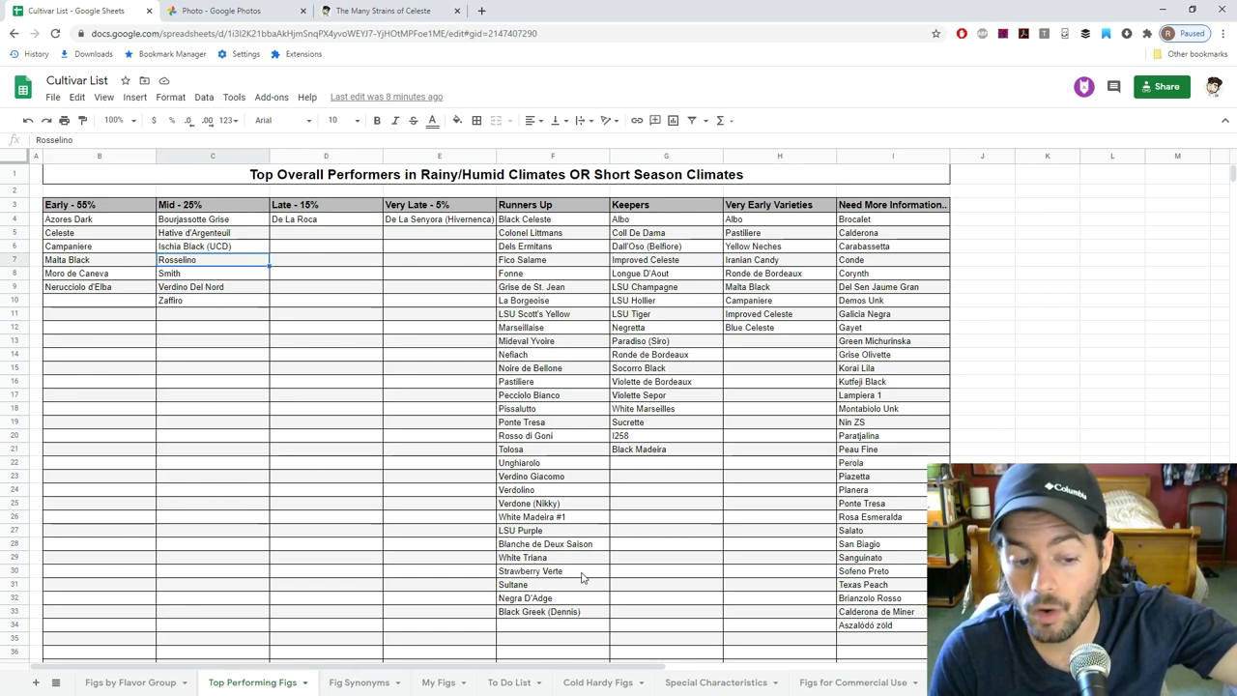
key("Left")
key("Left")
key("Up")
key("Right")
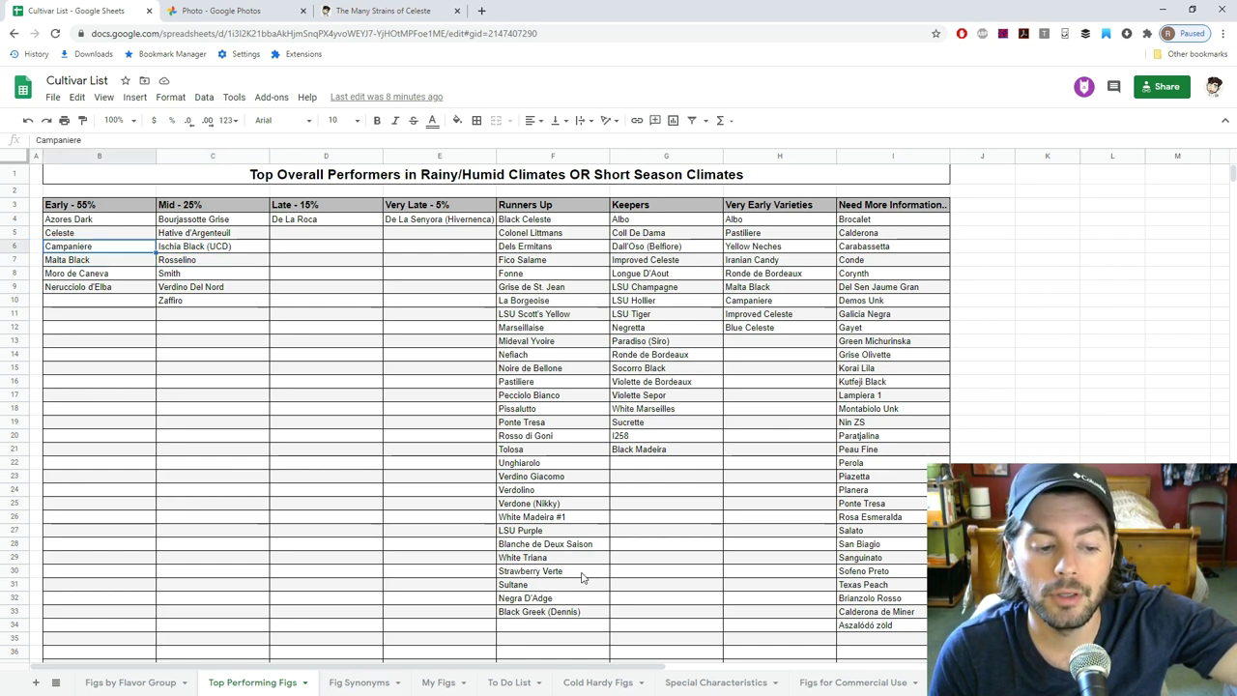
key("Down")
key("Down")
key("Right")
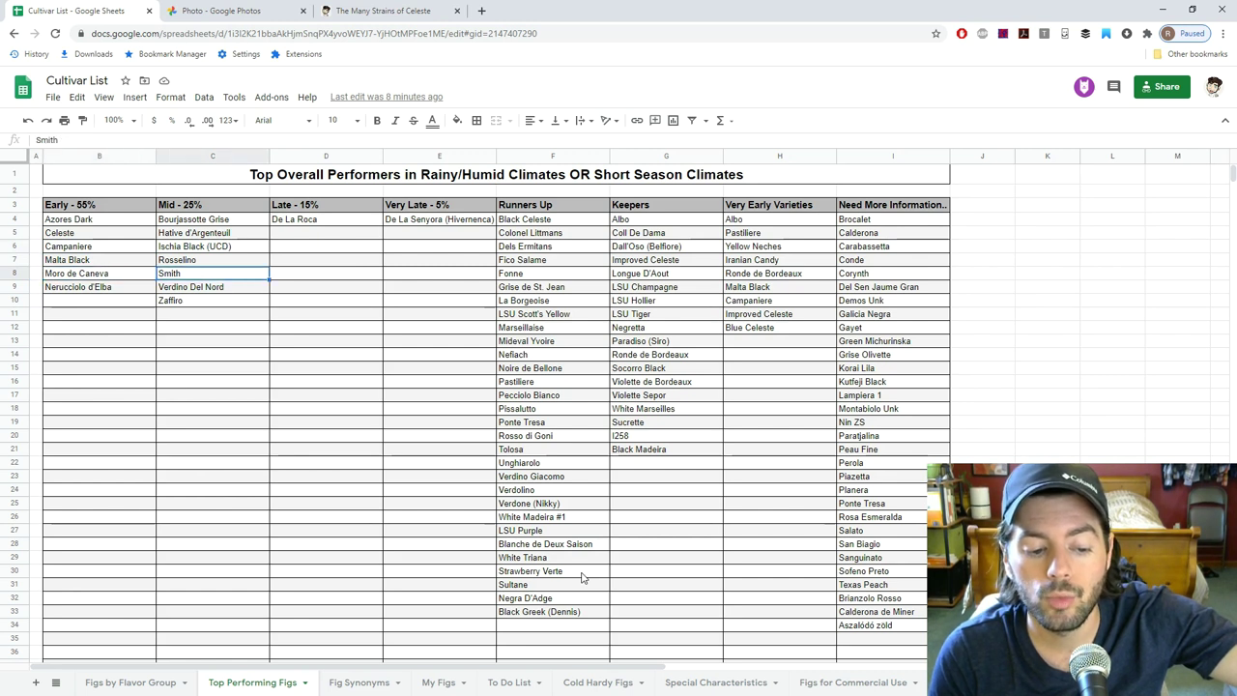
Examine the lower Mid - 25% varieties from Rosselino down to Zaffiro.
key("Up")
key("Up")
key("Down")
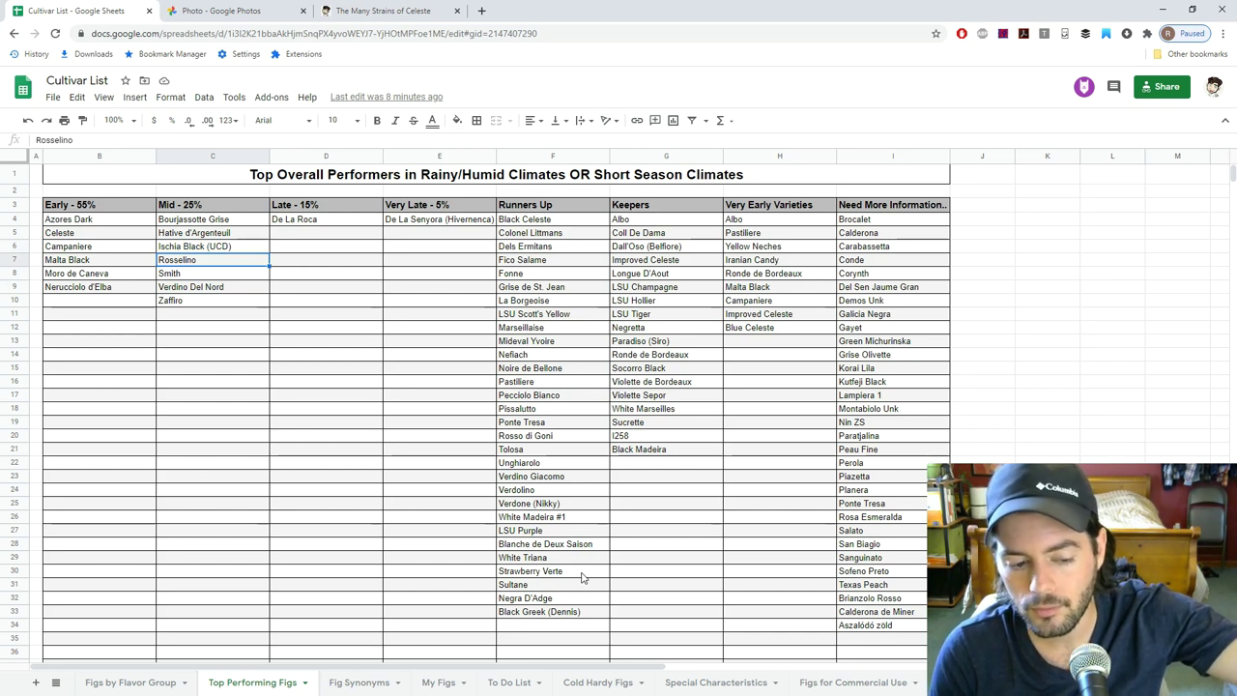
key("Down")
key("Down")
key("Down")
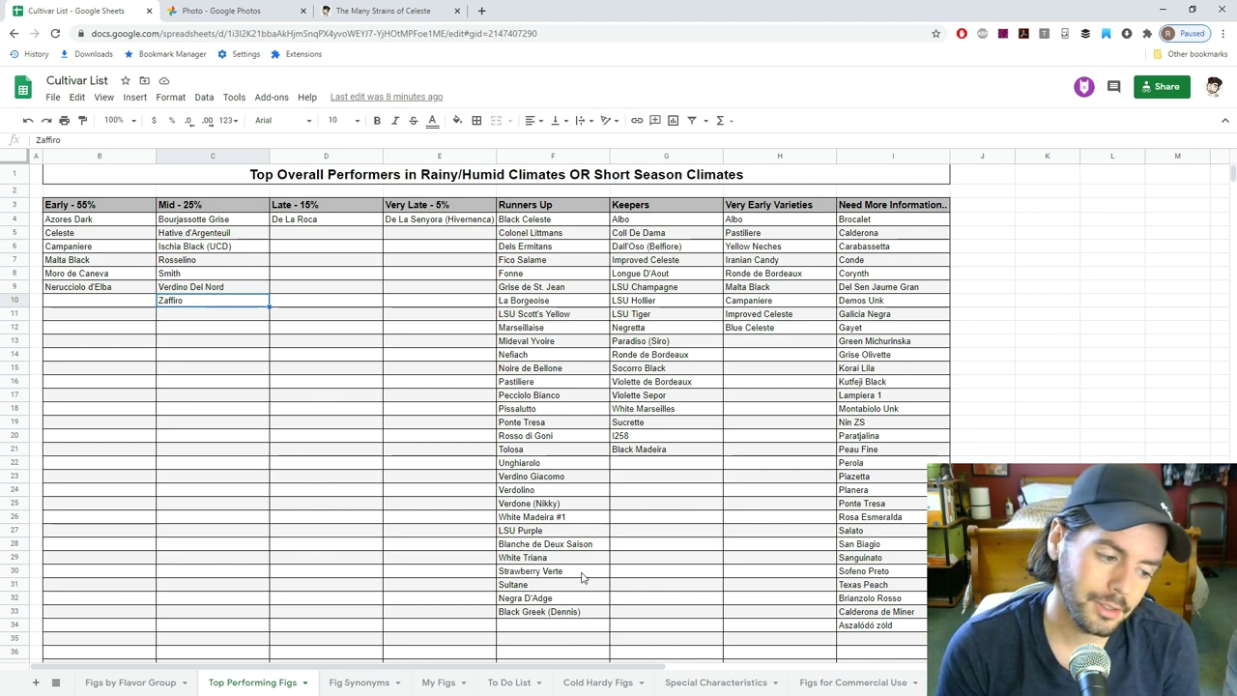
key("Up")
key("Down")
key("Up")
key("Down")
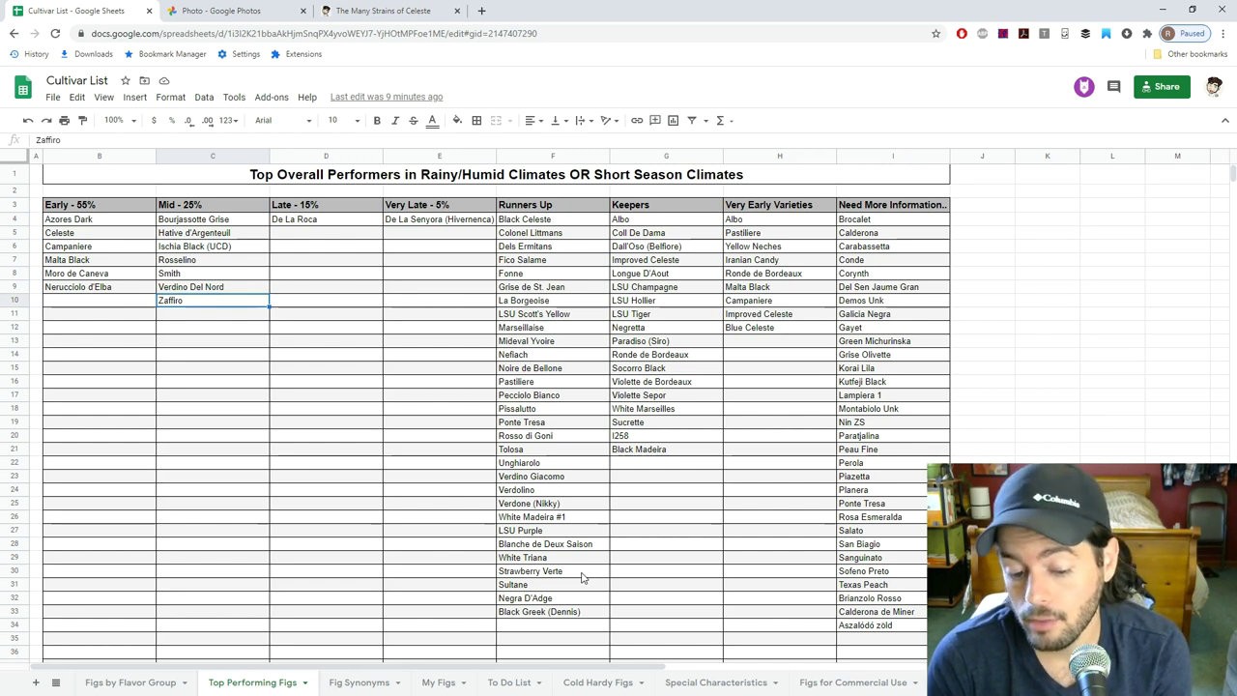
Review the Mid - 25% varieties upward from Zaffiro to Hative d'Argenteuil.
key("Up")
key("Up")
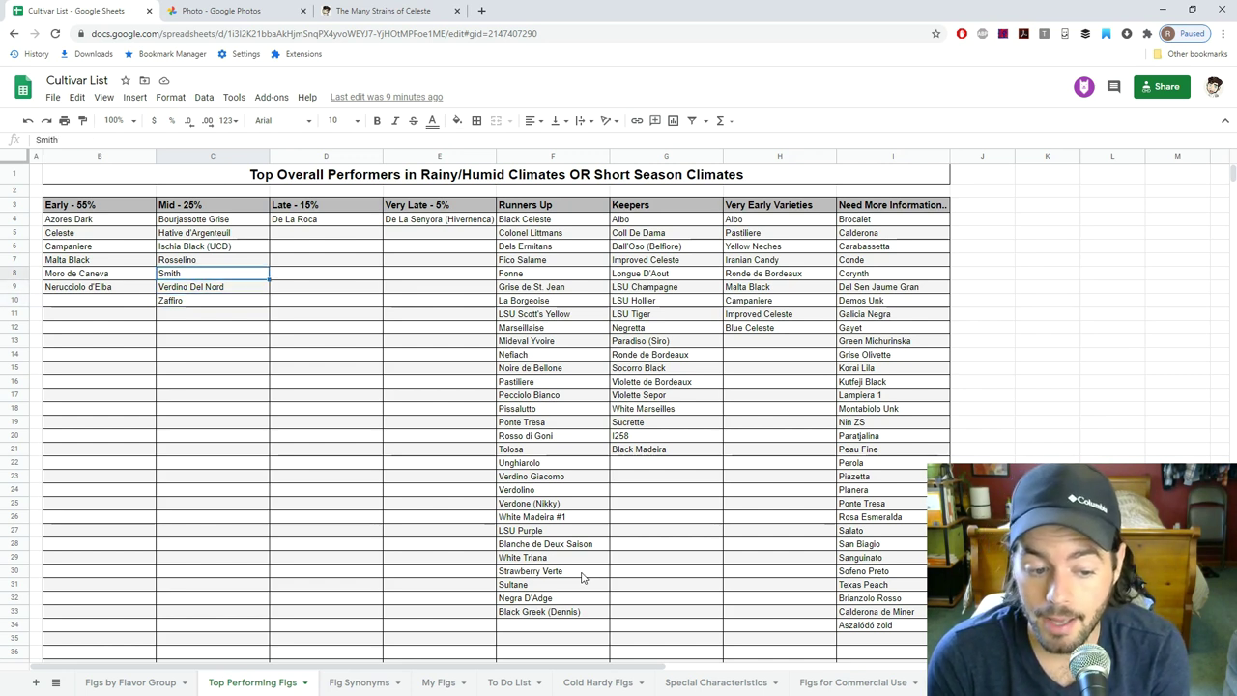
key("Down")
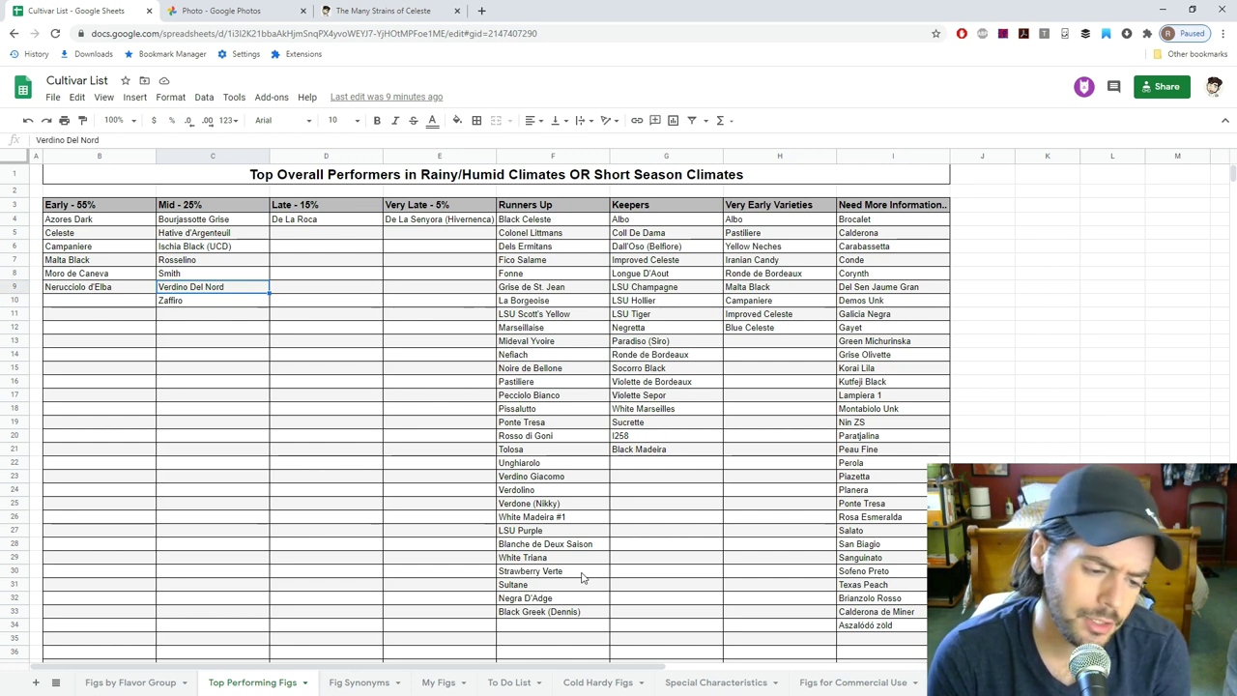
key("Up")
key("Up")
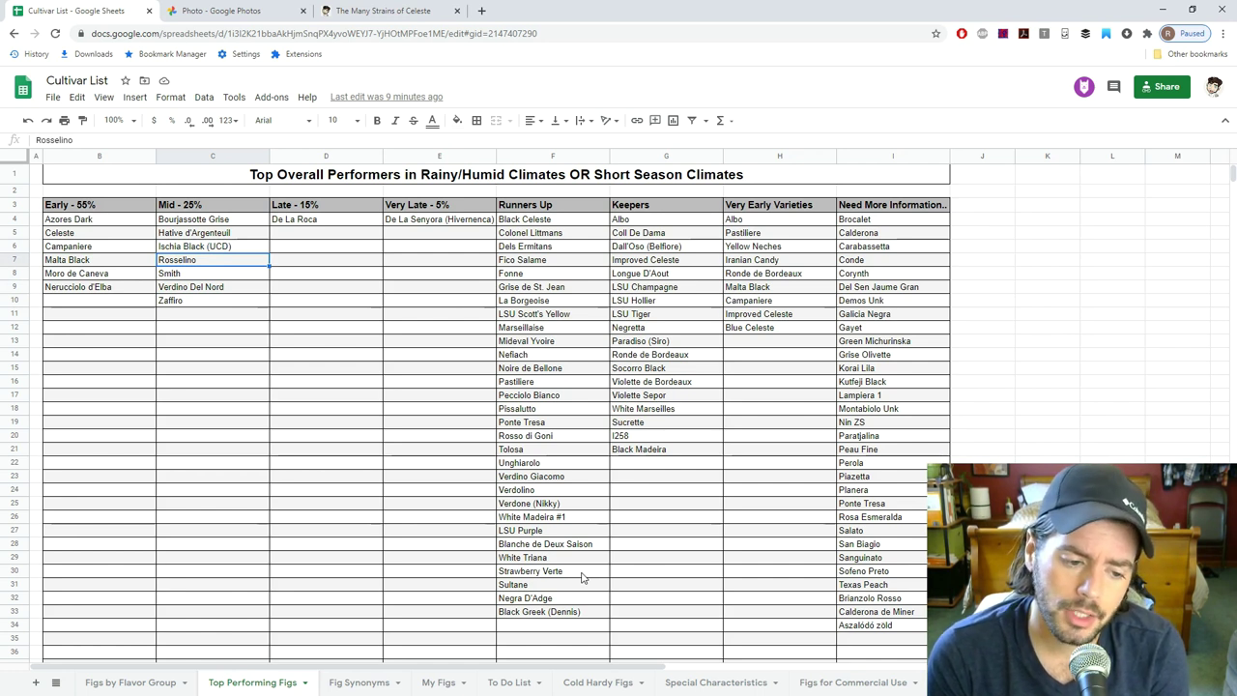
key("Up")
key("Up")
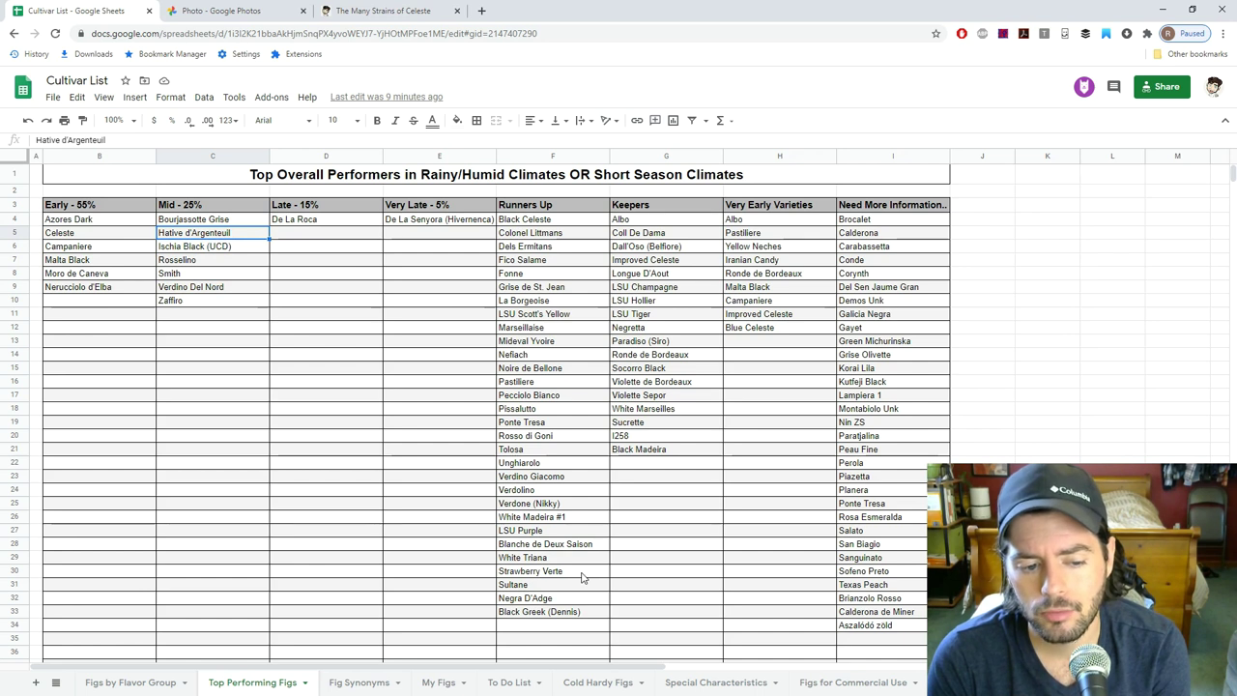
Examine De La Roca in the Late - 15% column and De La Senyora (Hivernenca) in the Very Late - 5% column.
key("Right")
key("Right")
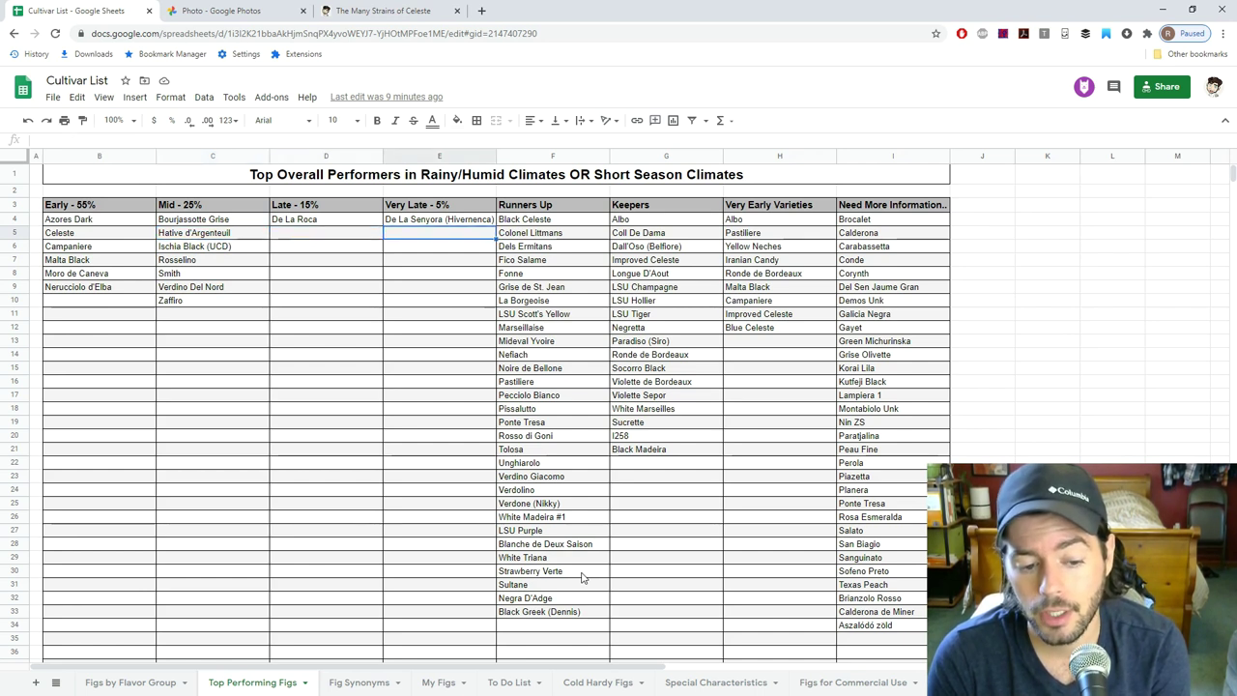
key("Left")
key("Up")
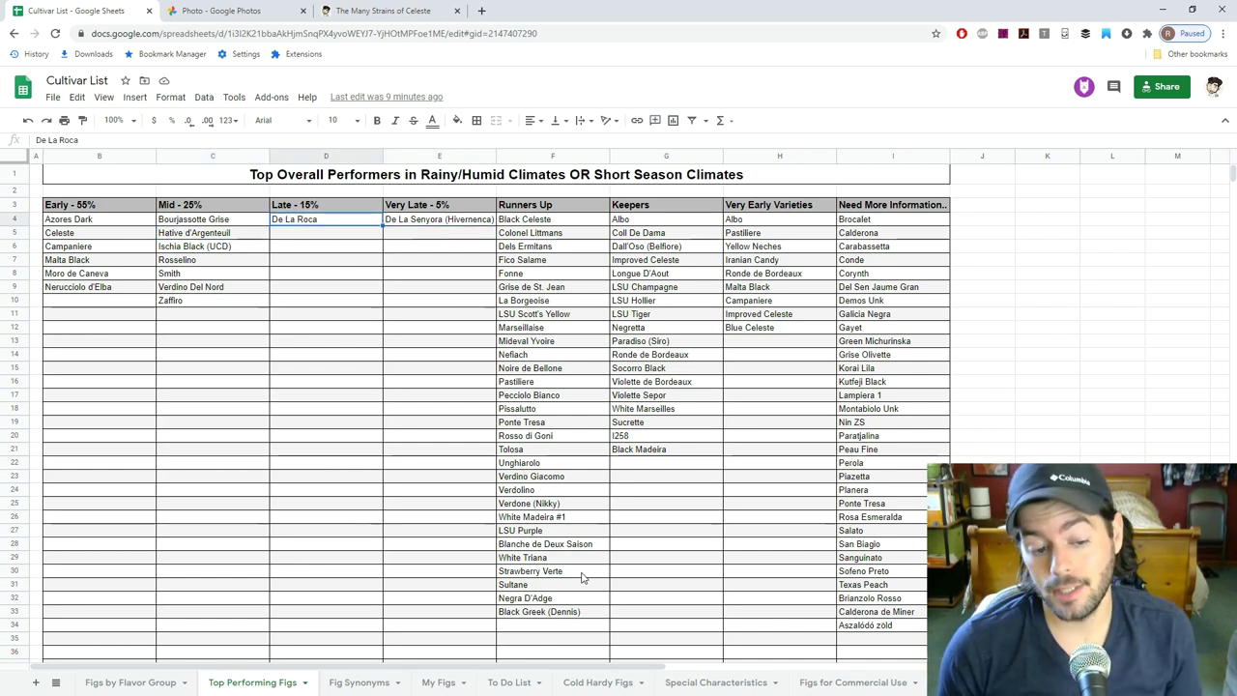
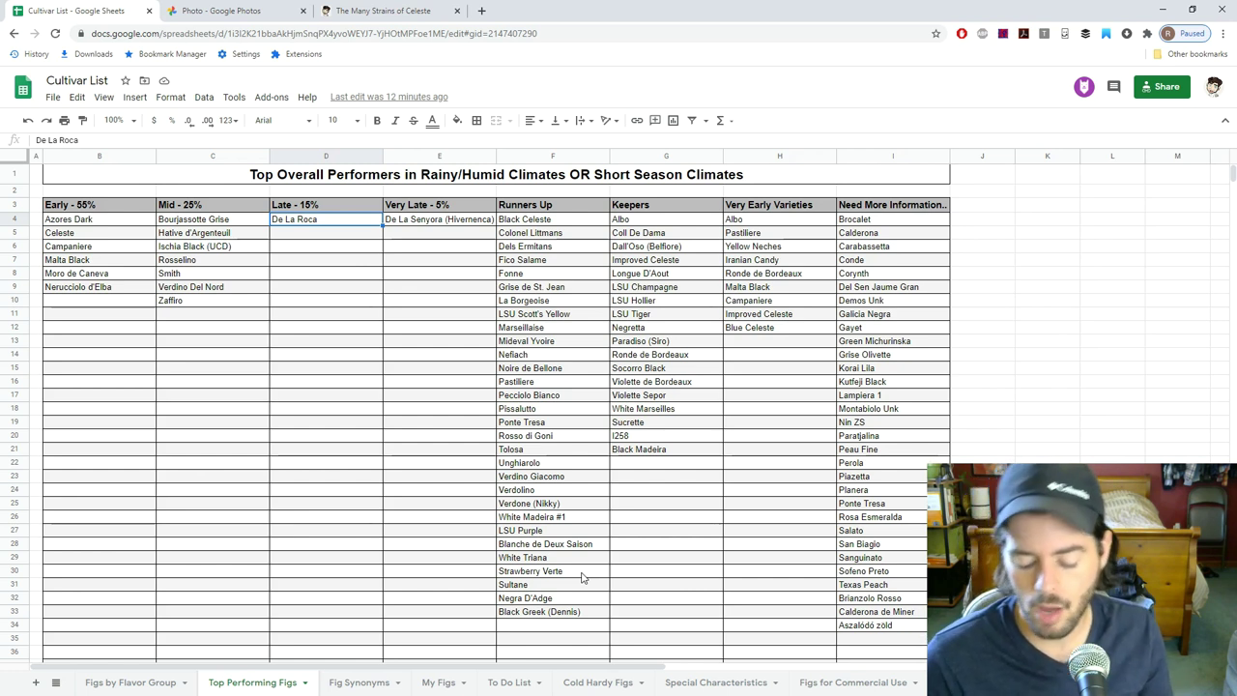
key("Right")
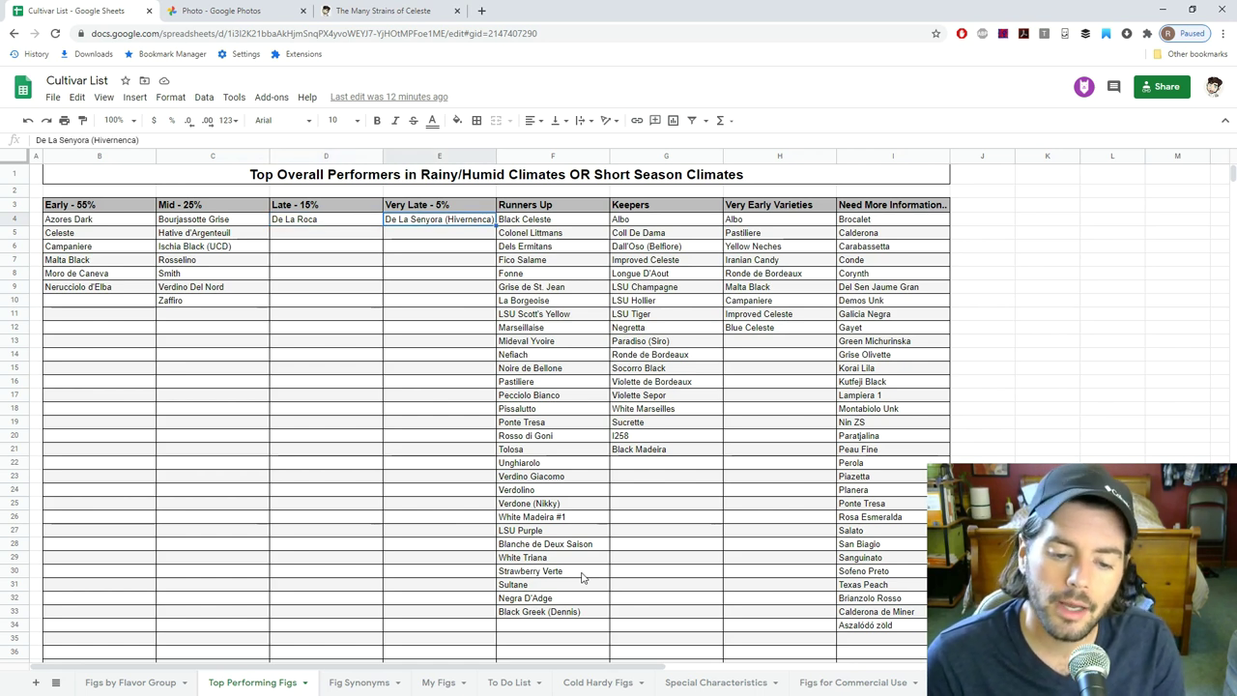
Return to the Mid - 25% column and check Ischia Black (UCD) and Hative d'Argenteuil.
key("Left")
key("Left")
key("Down")
key("Down")
key("Down")
key("Down")
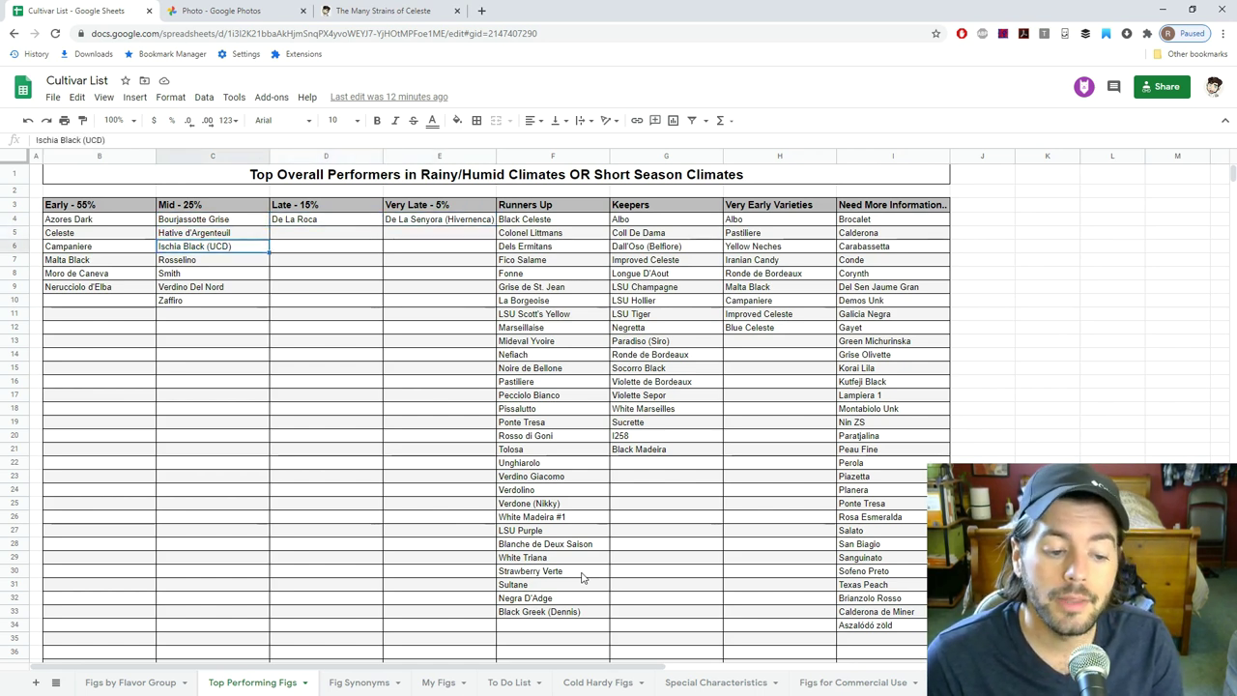
key("Up")
key("Up")
key("Up")
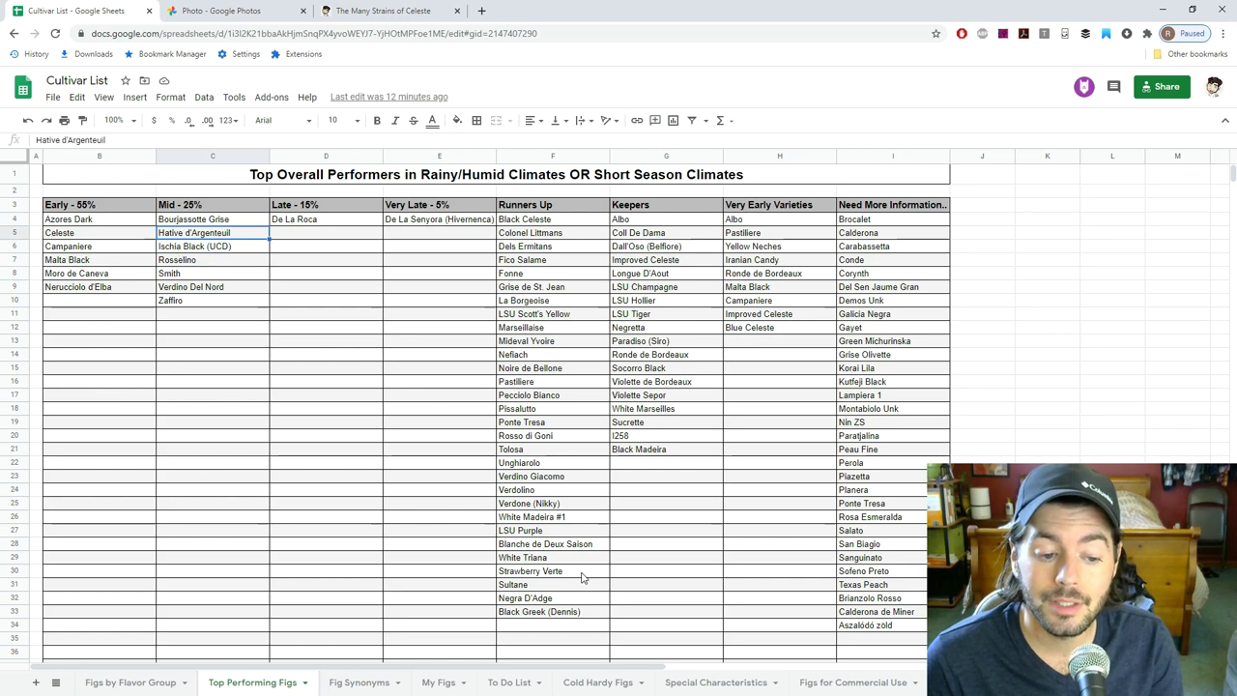
Go through the Mid - 25% varieties from Hative d'Argenteuil down to Verdino Del Nord and back.
key("Down")
key("Down")
key("Down")
key("Down")
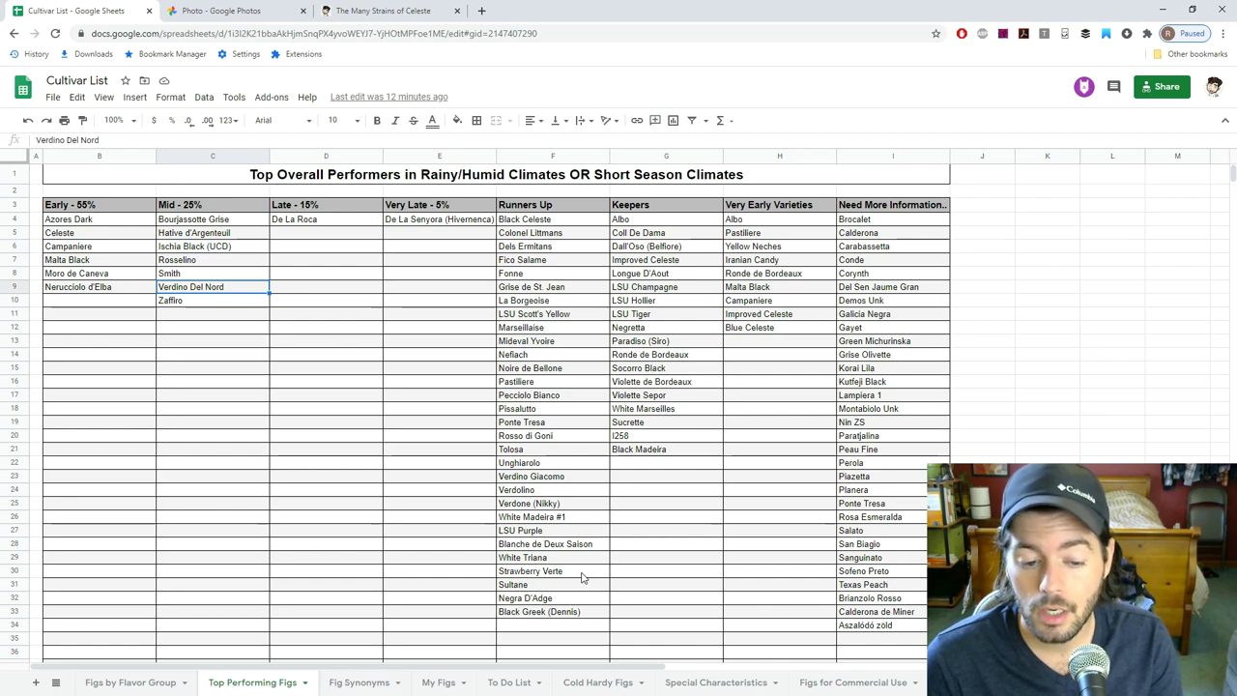
key("Up")
key("Up")
key("Up")
key("Up")
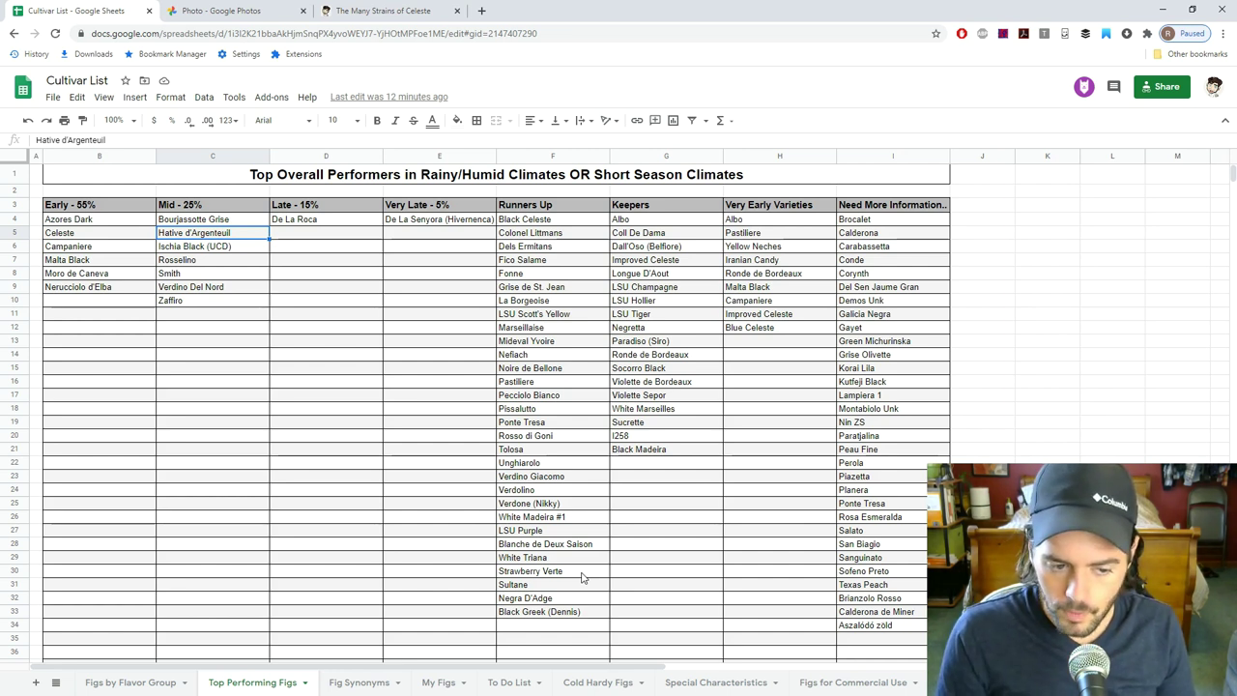
Look once more at the Mid - 25% entries directly below Hative d'Argenteuil and return to that variety.
key("Down")
key("Down")
key("Down")
key("Up")
key("Up")
key("Up")
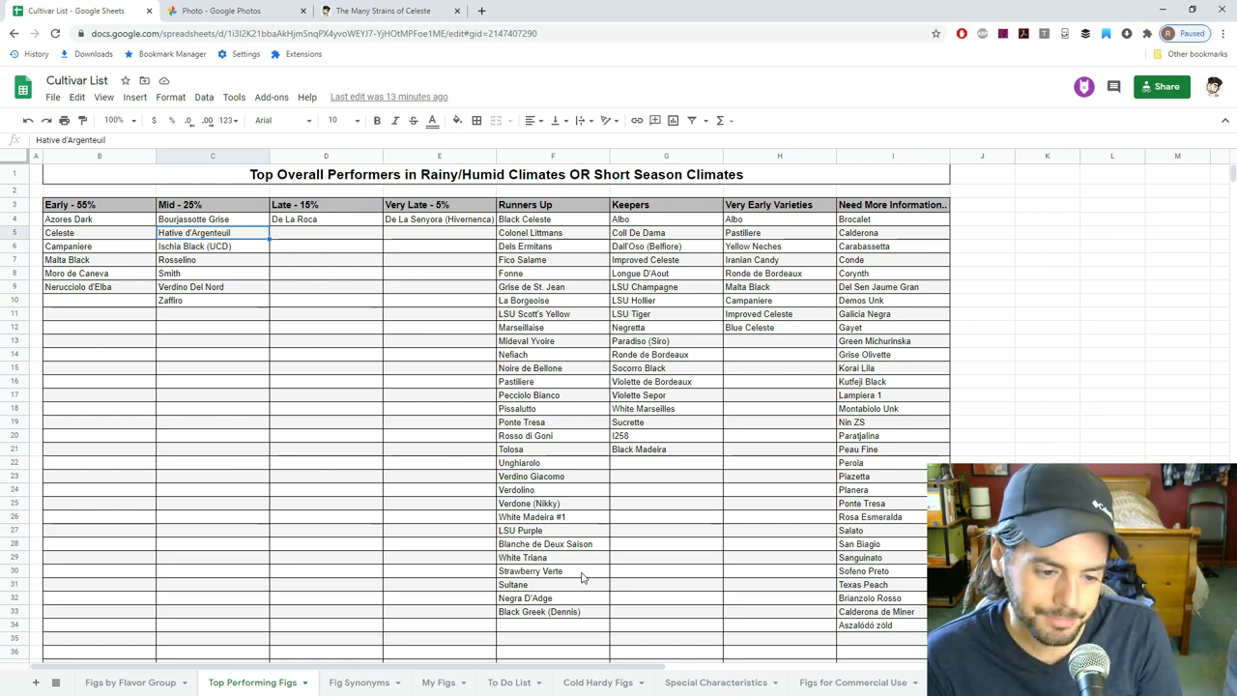
Check De La Roca in the Late - 15% column, plus Verdino Del Nord and Nerucciolo d'Elba in row 9.
key("Right")
key("Up")
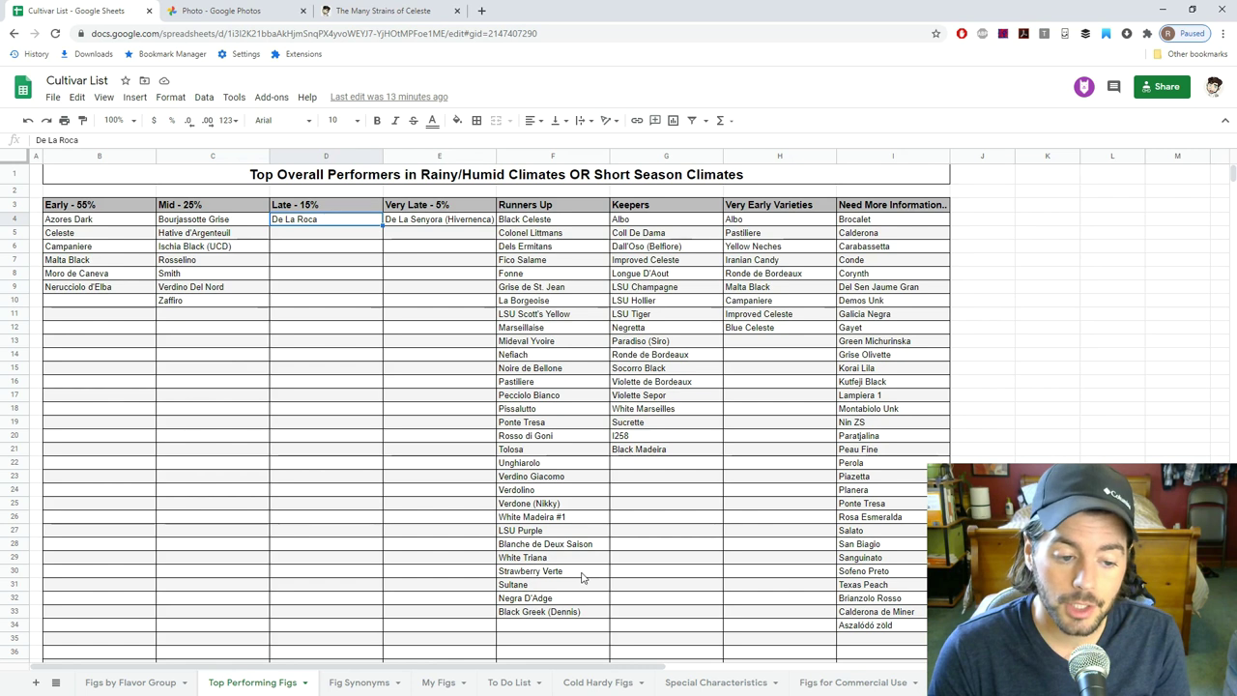
key("Down")
key("Down")
key("Down")
key("Down")
key("Down")
key("Left")
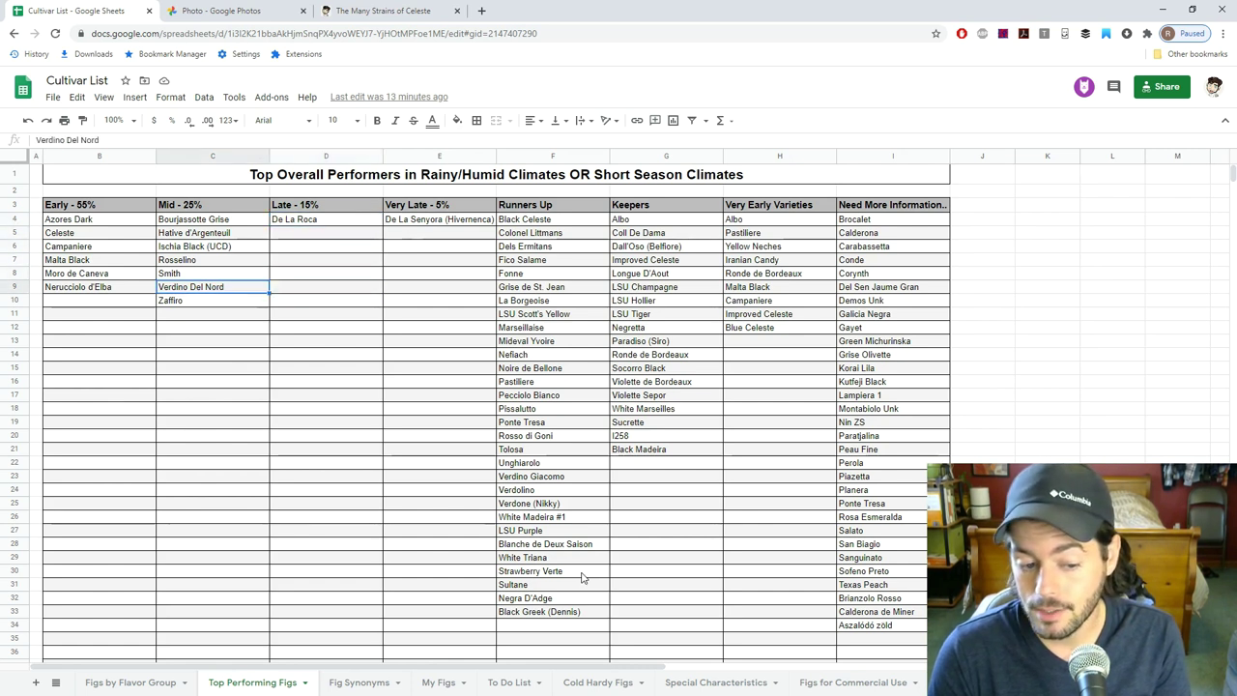
key("Left")
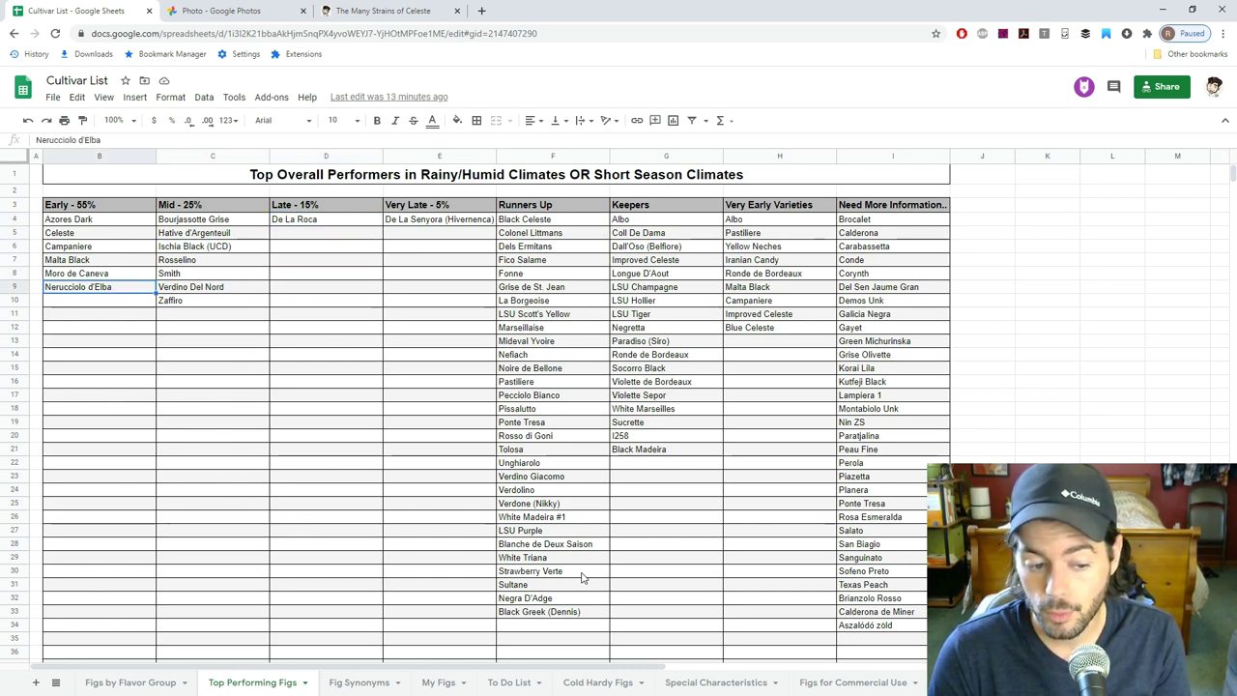
Return to De La Roca and look at Black Madeira under Keepers and De La Senyora (Hivernenca) under Very Late - 5%.
key("Right")
key("Right")
key("Up")
key("Up")
key("Up")
key("Up")
key("Up")
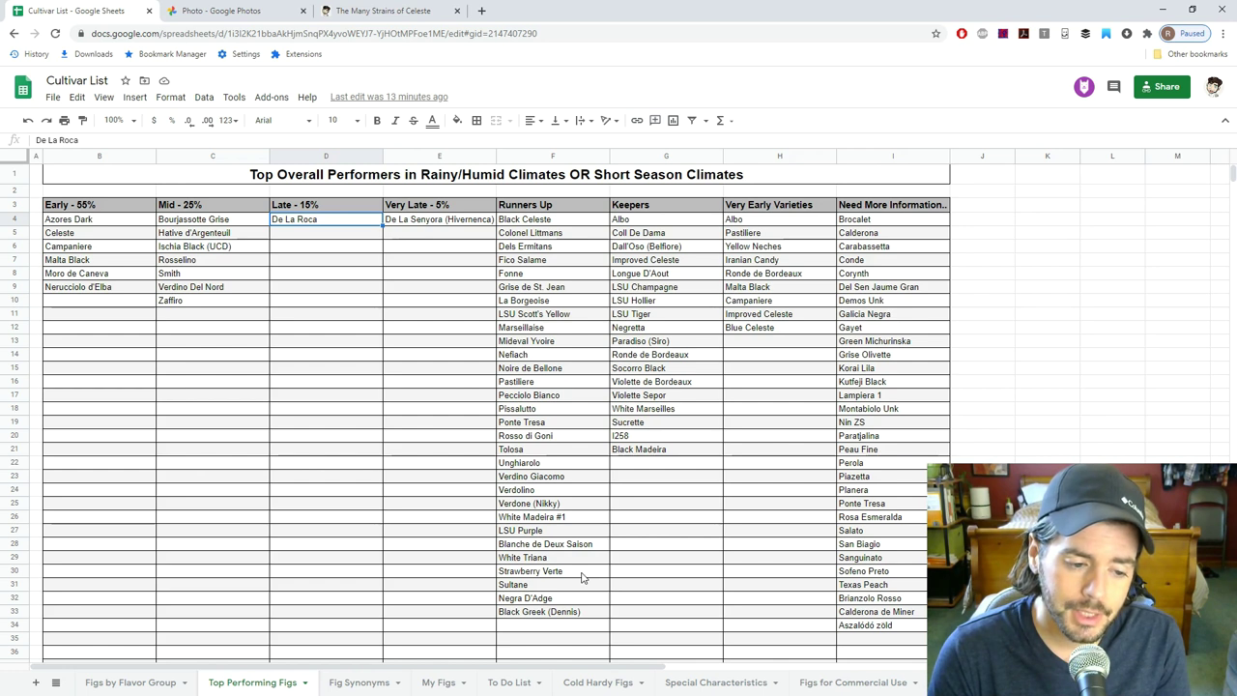
key("Down")
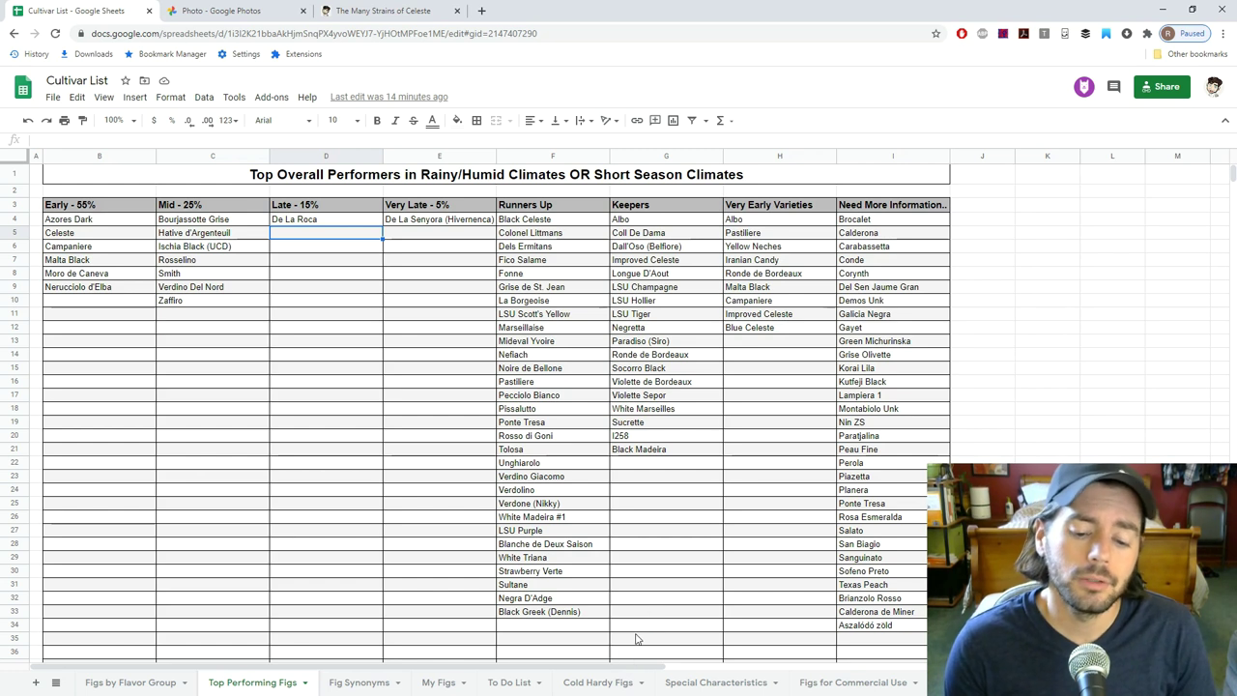
left_click(643, 454)
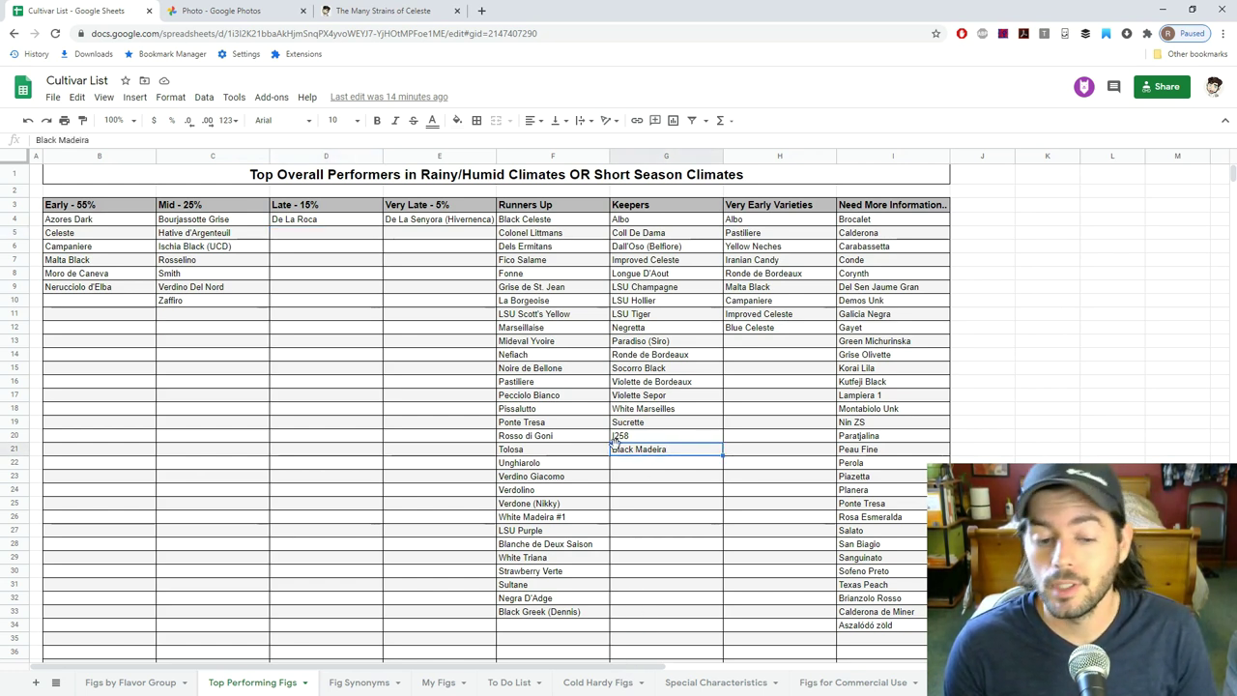
left_click(419, 221)
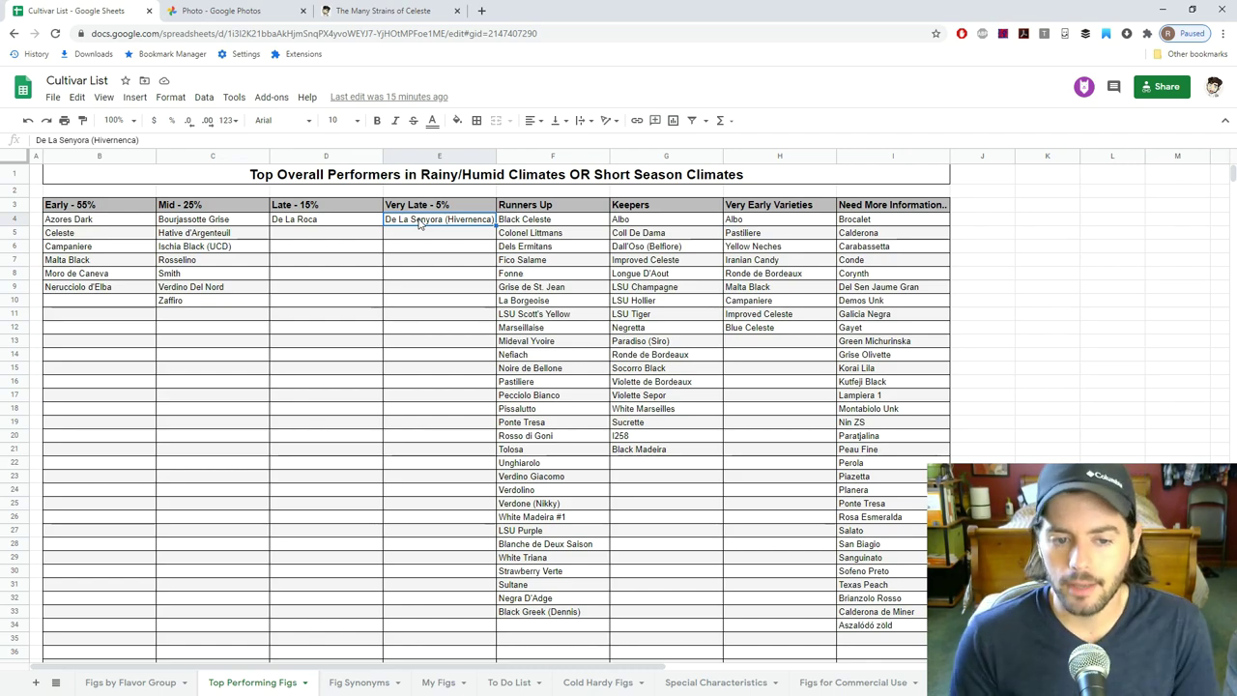
Open the Son Mut Nou fig collection website in a new browser tab and go to its varieties list.
left_click(482, 10)
type("mon")
key("Return")
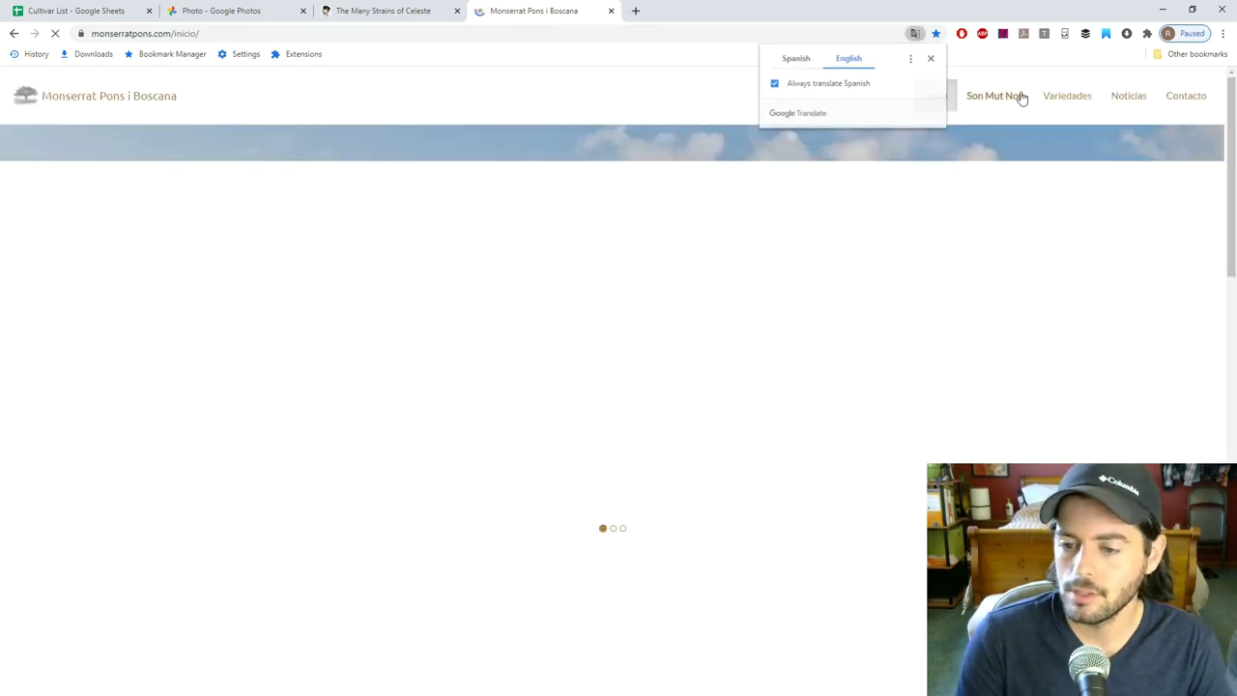
left_click(1022, 97)
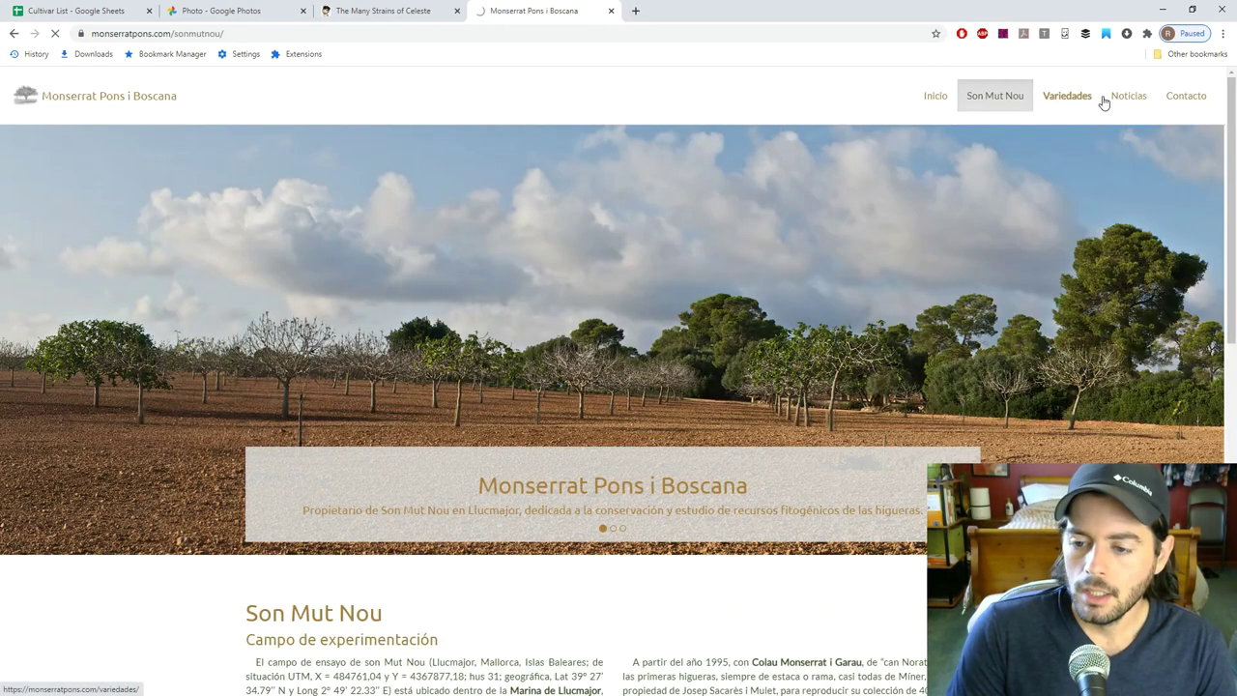
left_click(1067, 98)
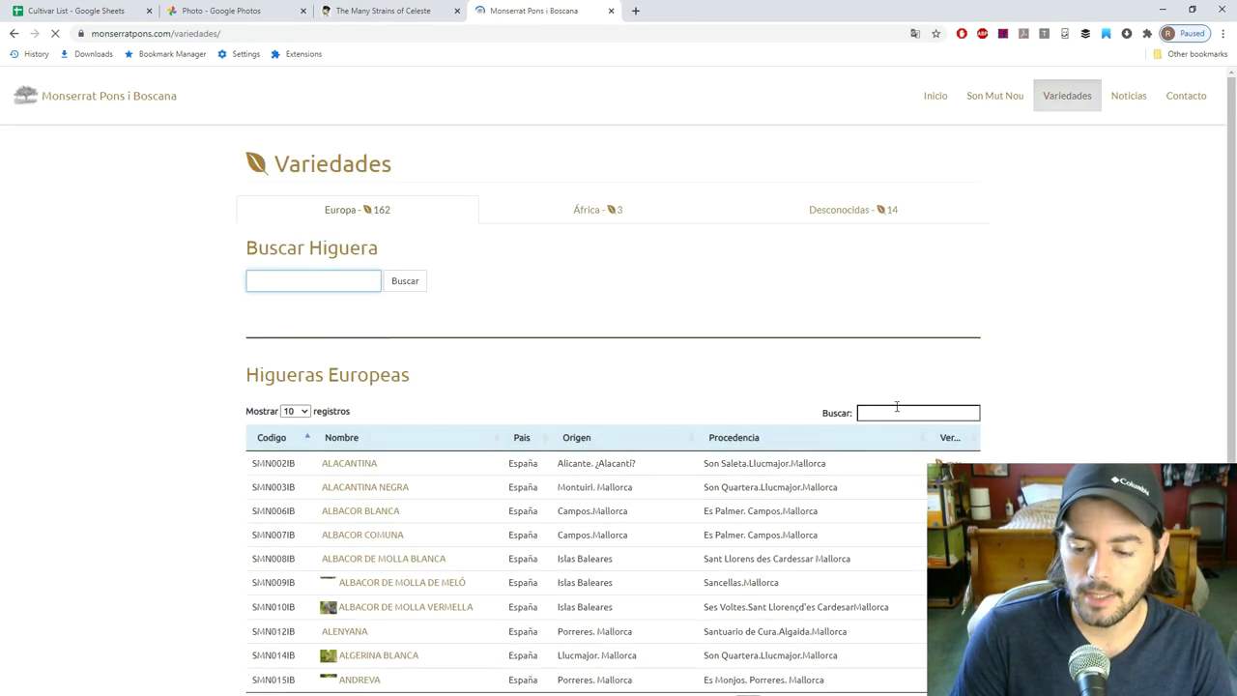
Filter the European figs table by "roca" and open the De La Roca record in a separate tab.
left_click(893, 411)
type("roca")
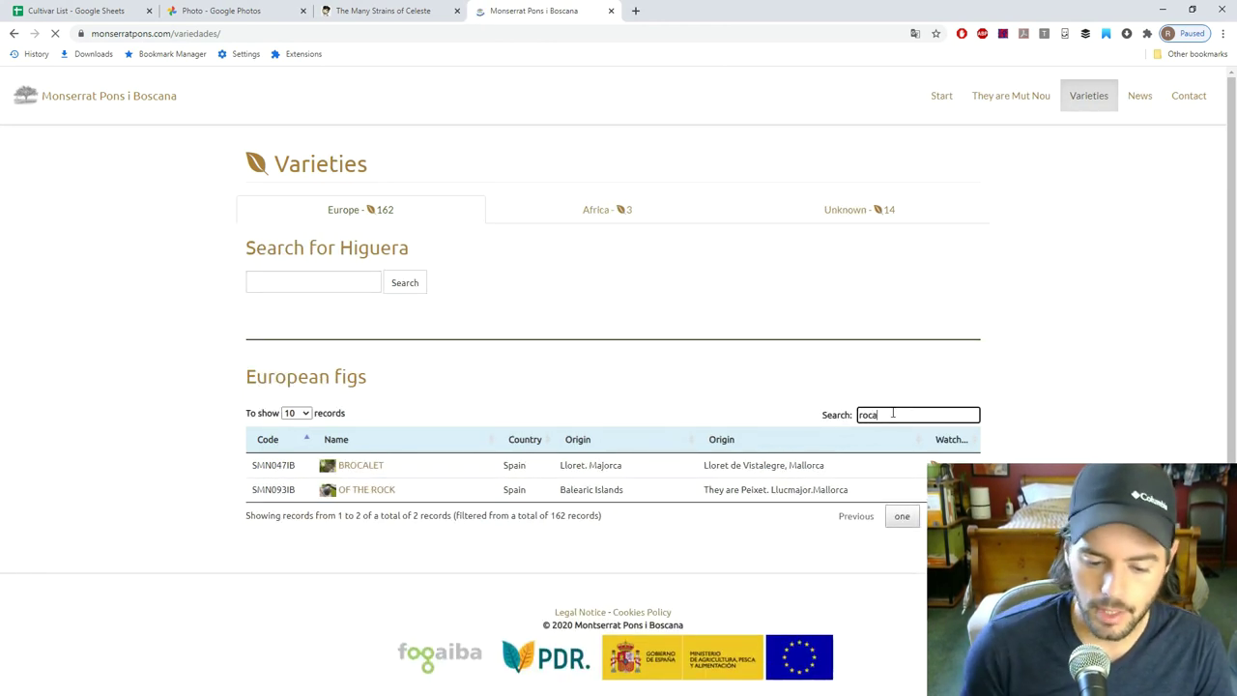
middle_click(898, 489)
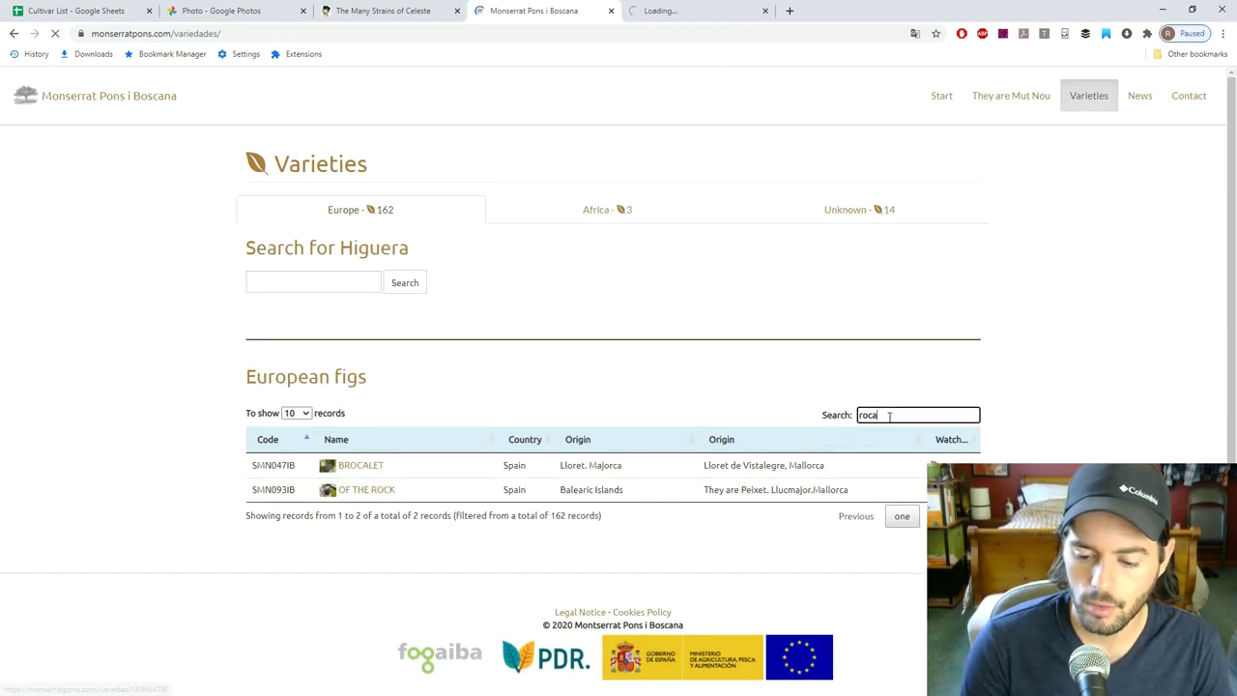
Filter the European figs table by "hivern", open De La Senyora (Hivernenca) in a separate tab and close the list page.
left_click_drag(896, 418, 822, 406)
type("hivene")
key("BackSpace")
key("BackSpace")
key("BackSpace")
type("ern")
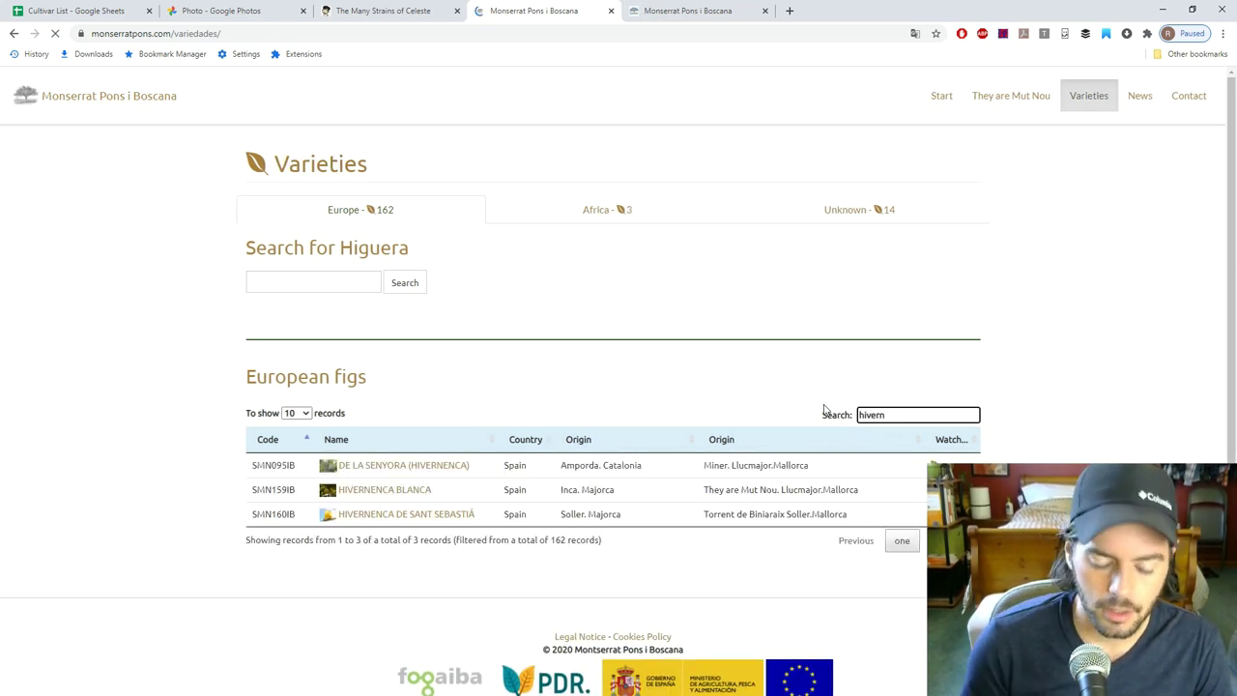
middle_click(850, 465)
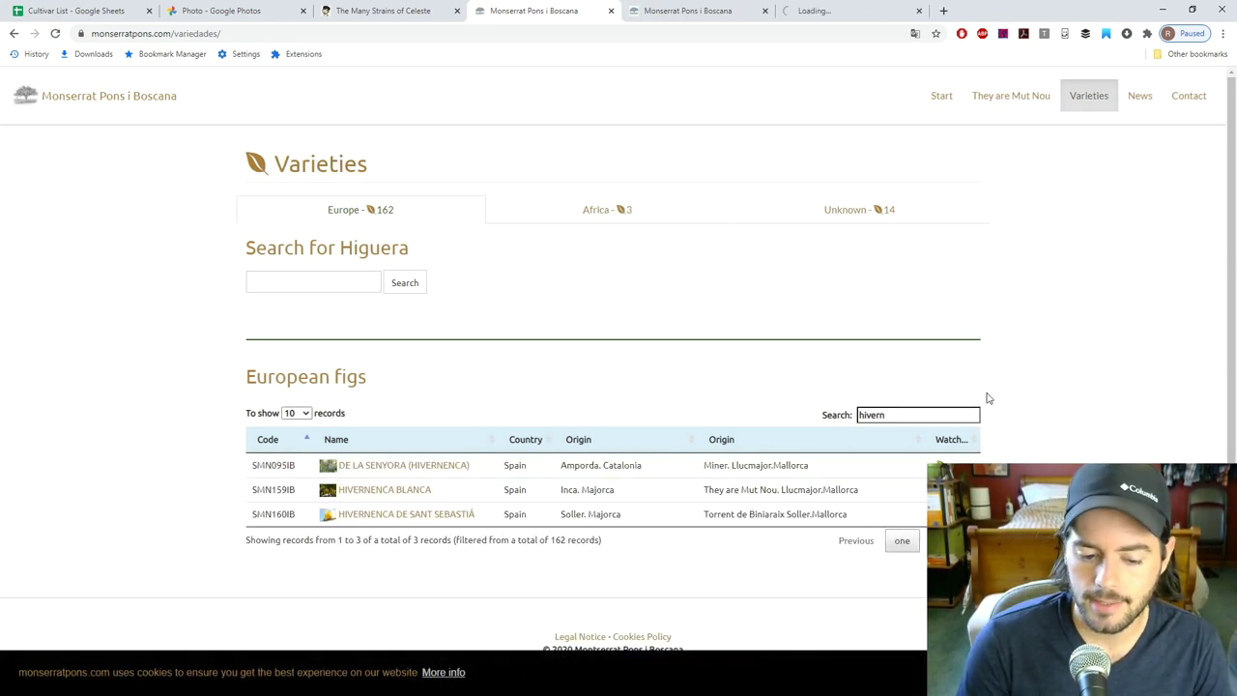
left_click(610, 10)
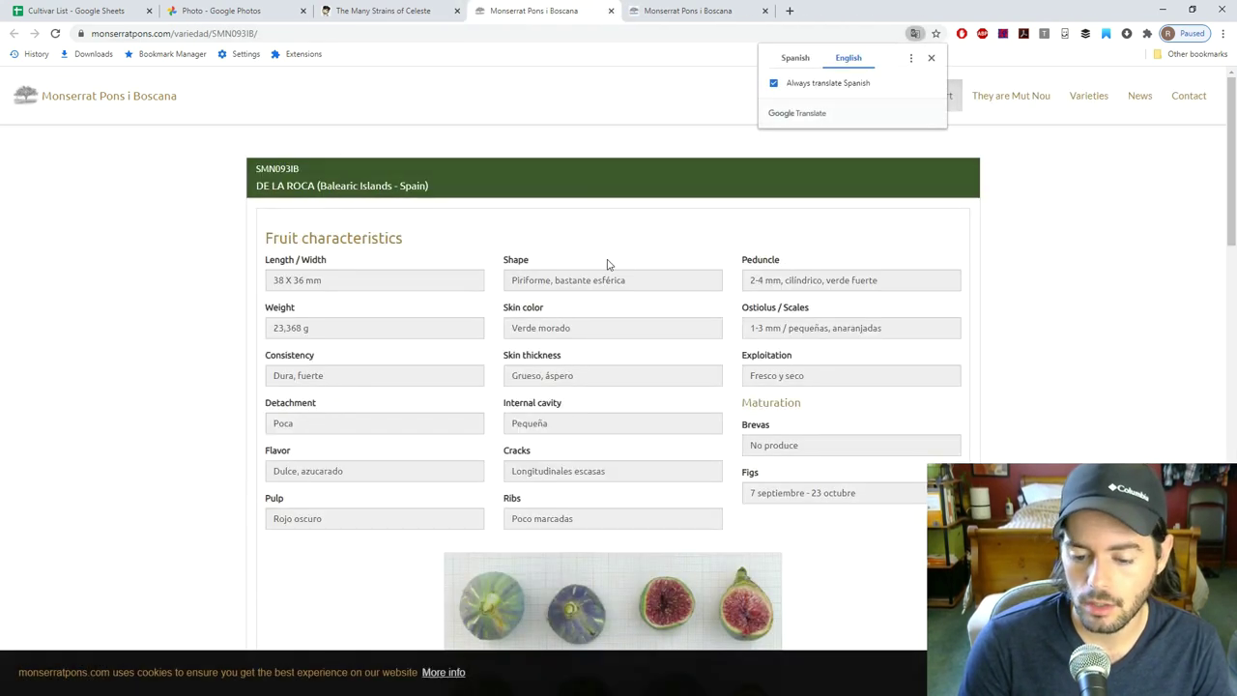
Examine the fruit characteristics, ripening dates and photos on the De La Roca page.
scroll(600, 264, "down", 2)
scroll(594, 259, "up", 2)
scroll(554, 278, "down", 2)
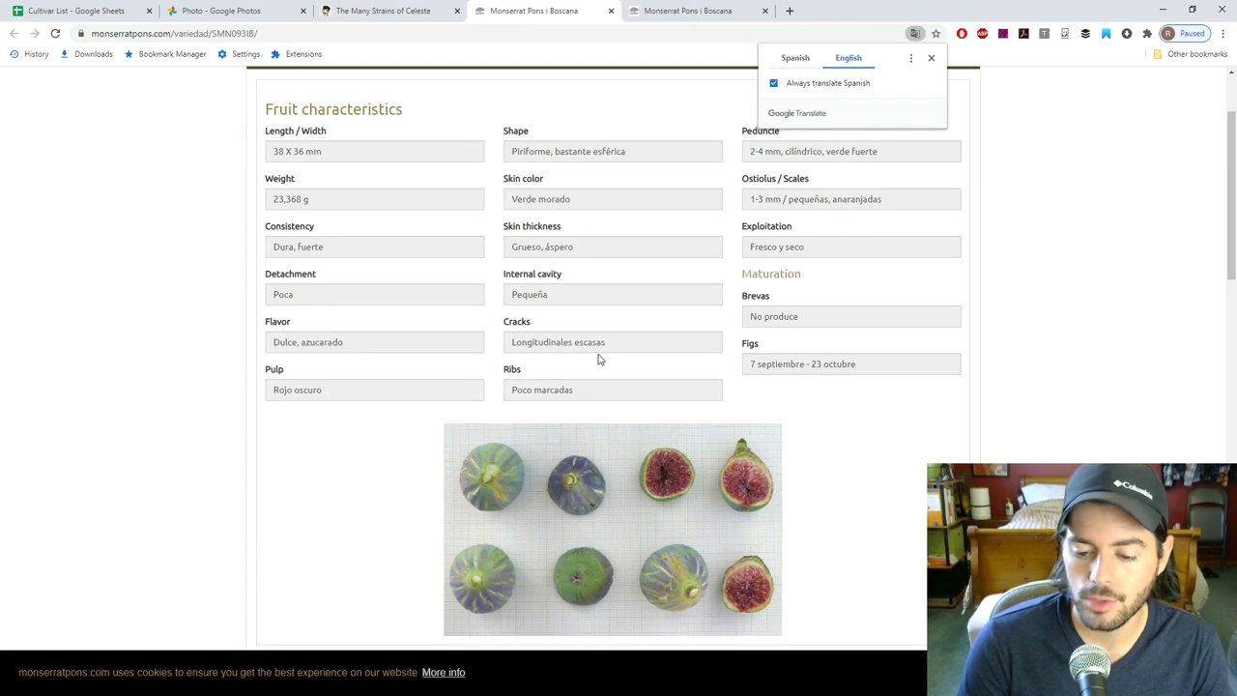
scroll(599, 357, "down", 2)
scroll(599, 358, "up", 3)
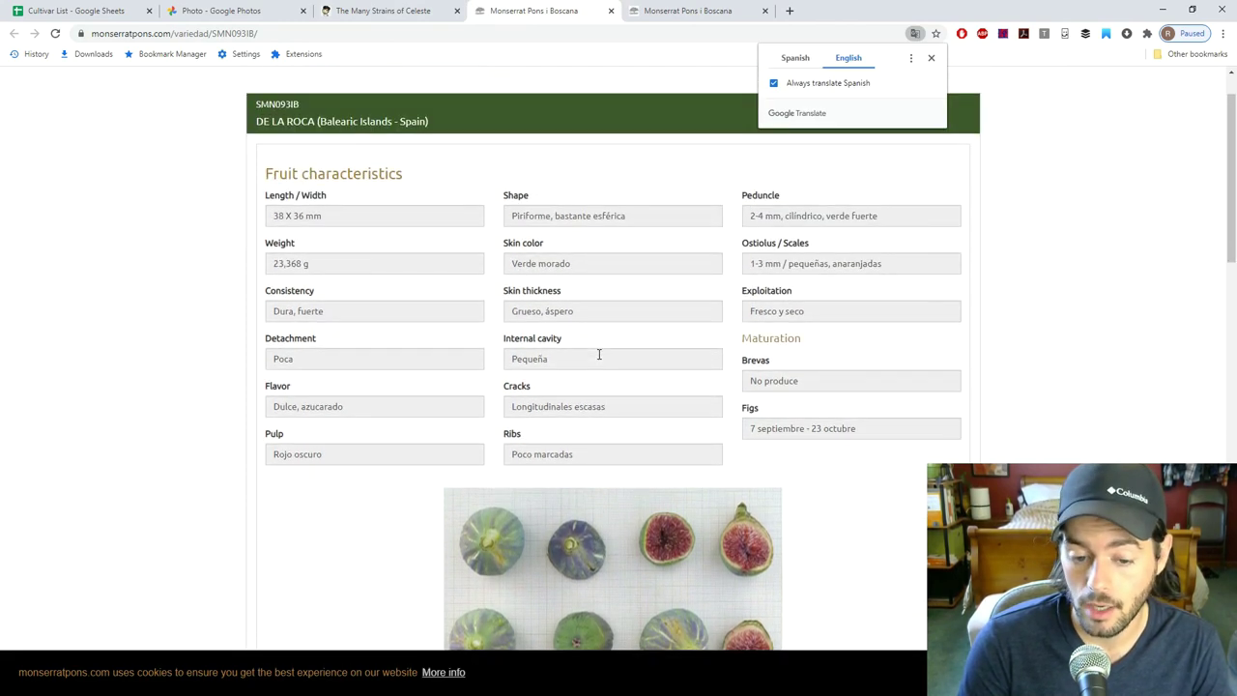
Switch to the De La Senyora (Hivernenca) page and examine its fruit characteristics, ripening dates and photos.
left_click(681, 12)
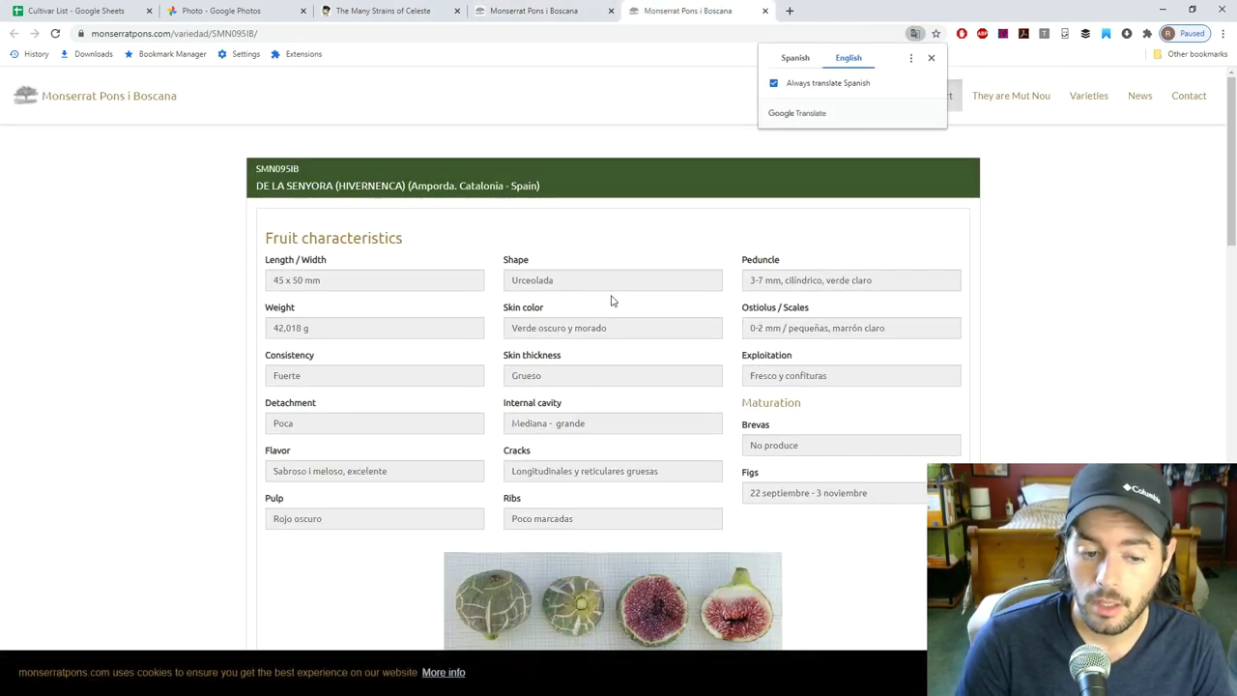
scroll(611, 301, "down", 3)
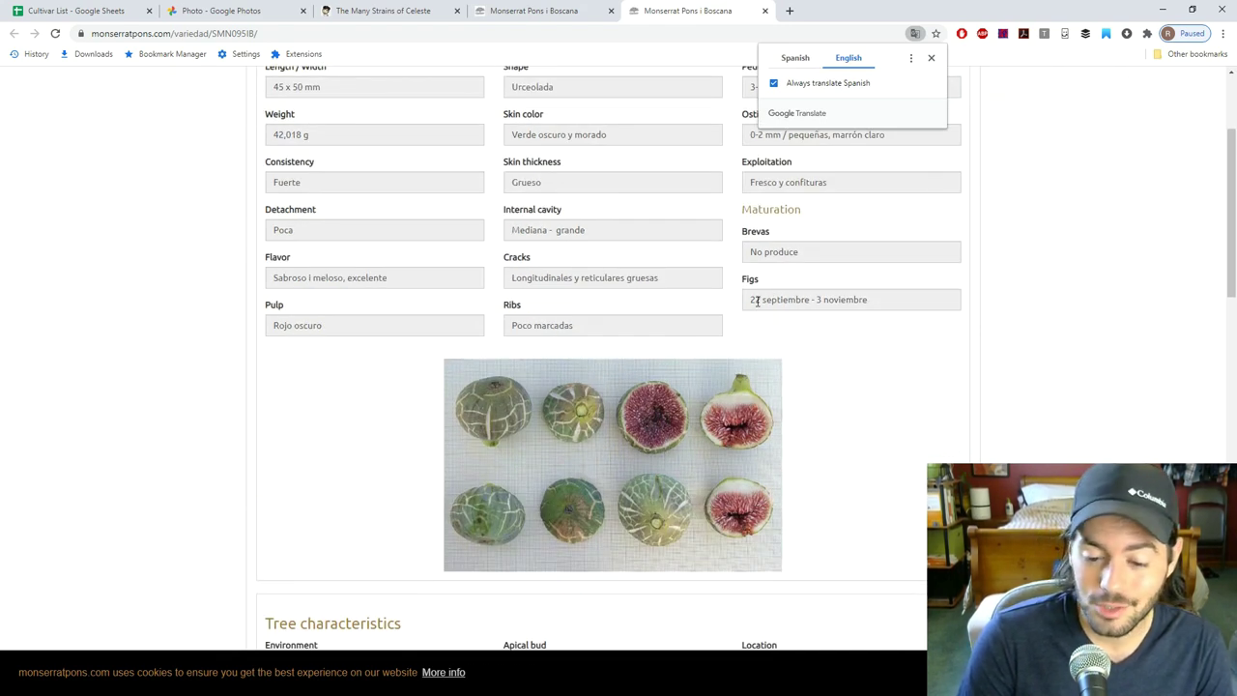
scroll(657, 300, "up", 3)
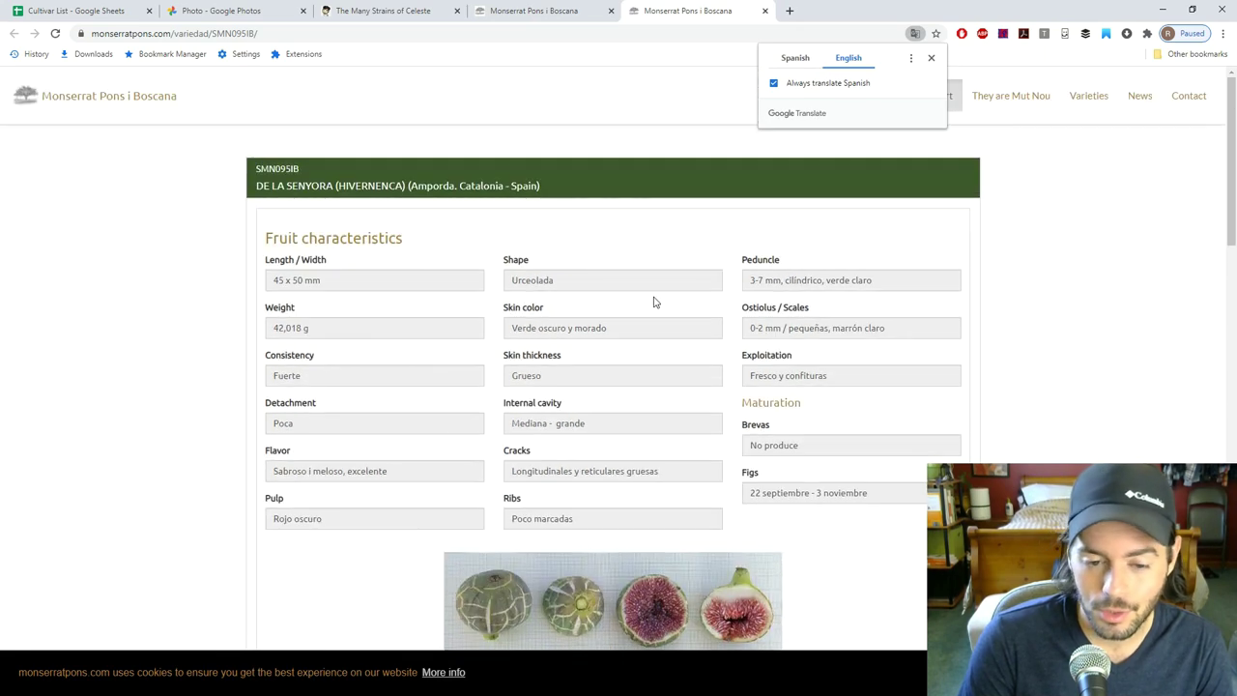
left_click(930, 58)
left_click(975, 99)
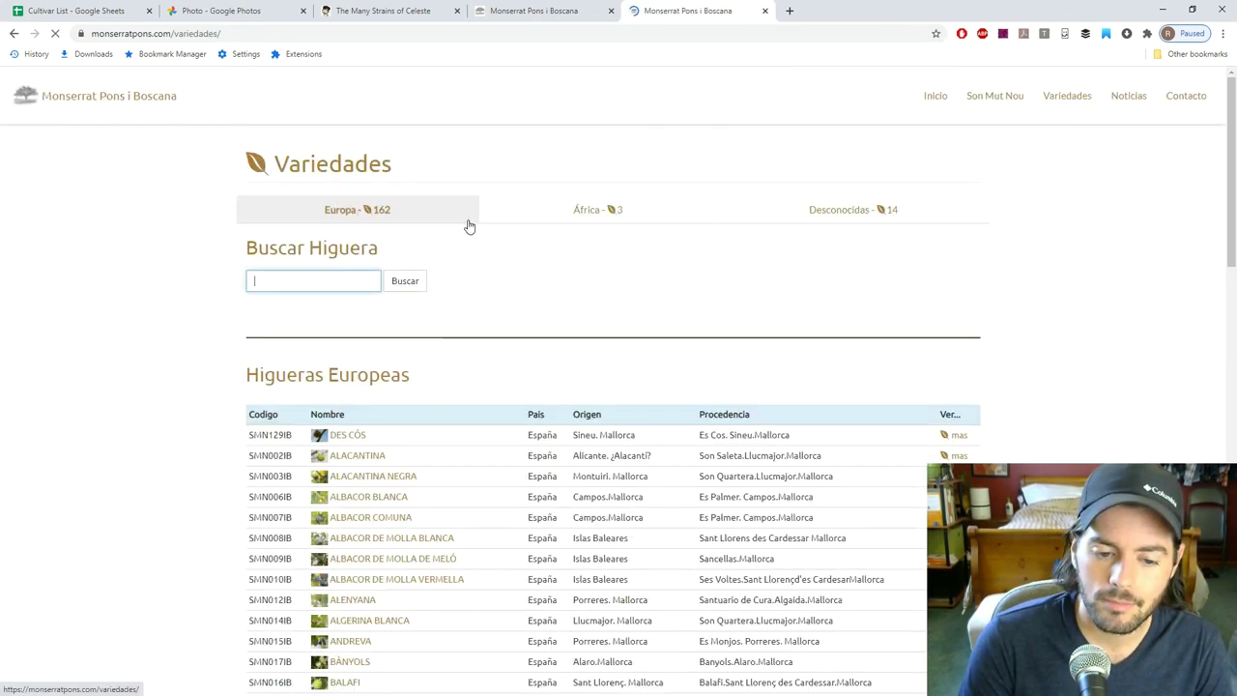
left_click(904, 413)
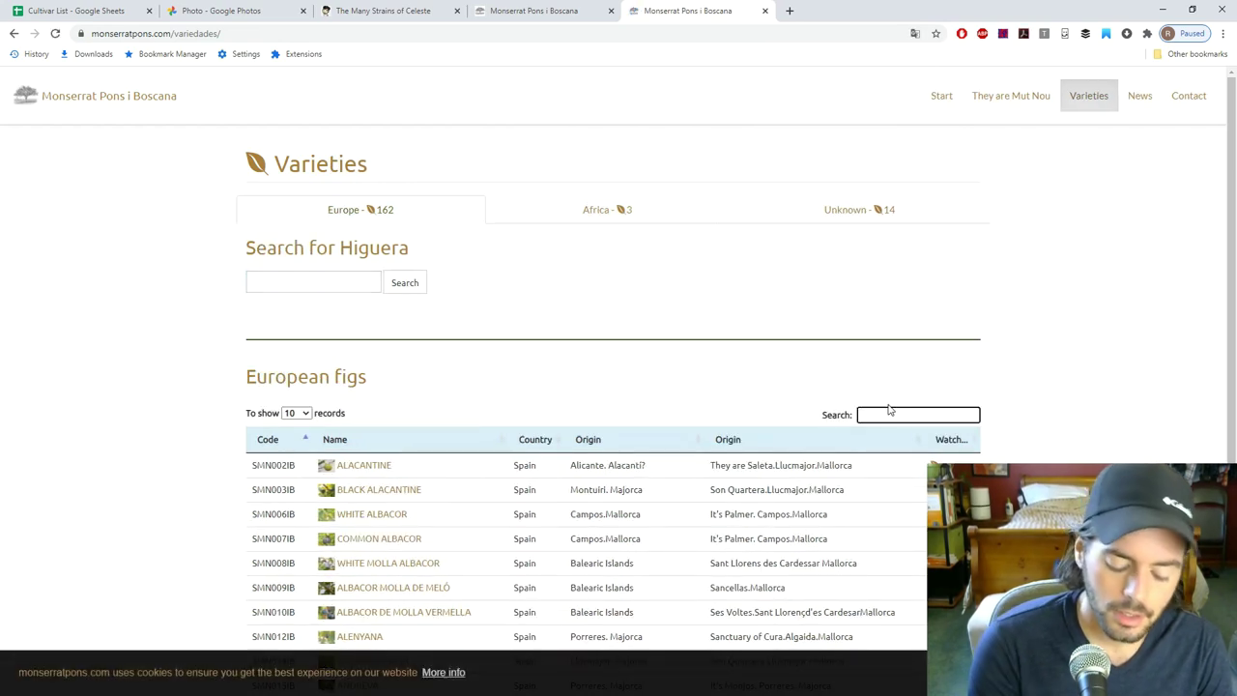
Close both fig collection pages and return to the Cultivar List, selecting the empty cell beneath De La Senyora (Hivernenca).
left_click(764, 11)
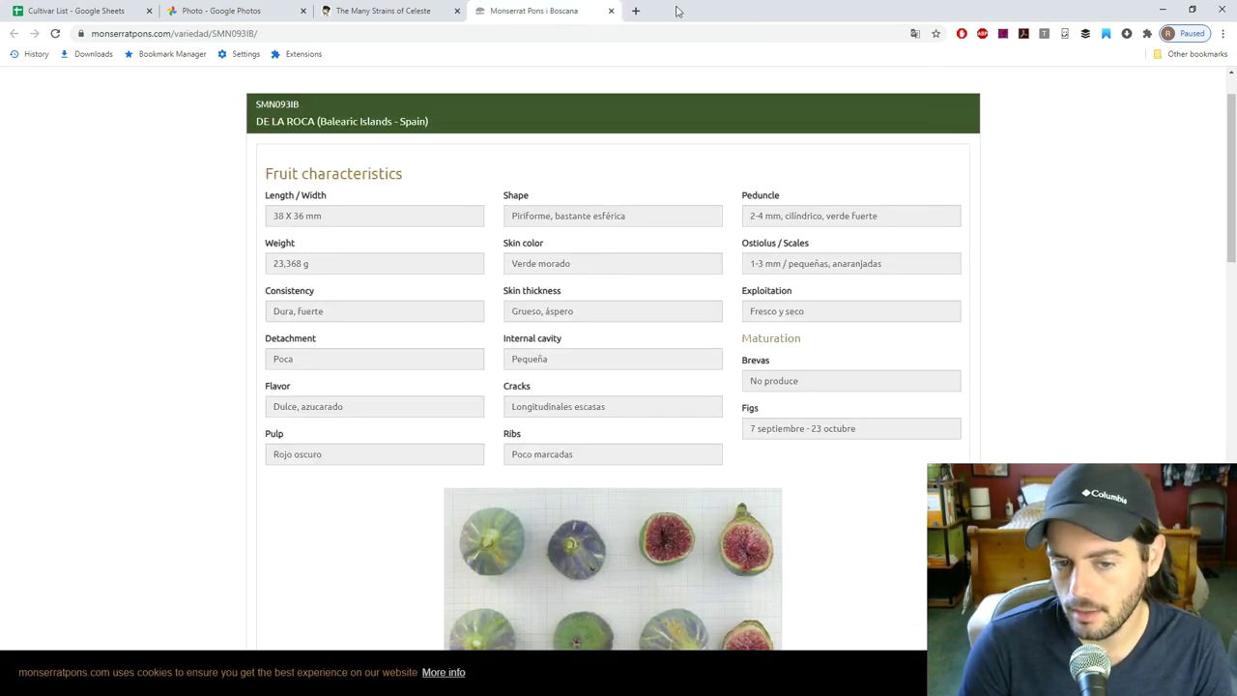
left_click(606, 10)
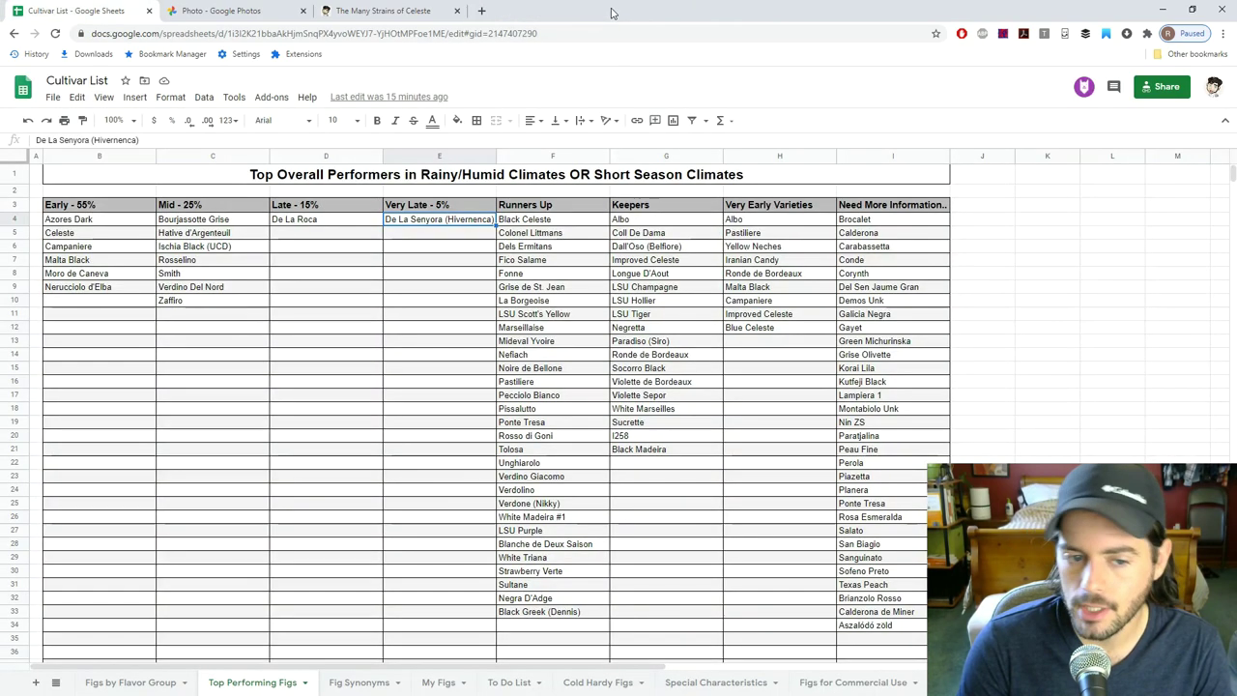
left_click(446, 236)
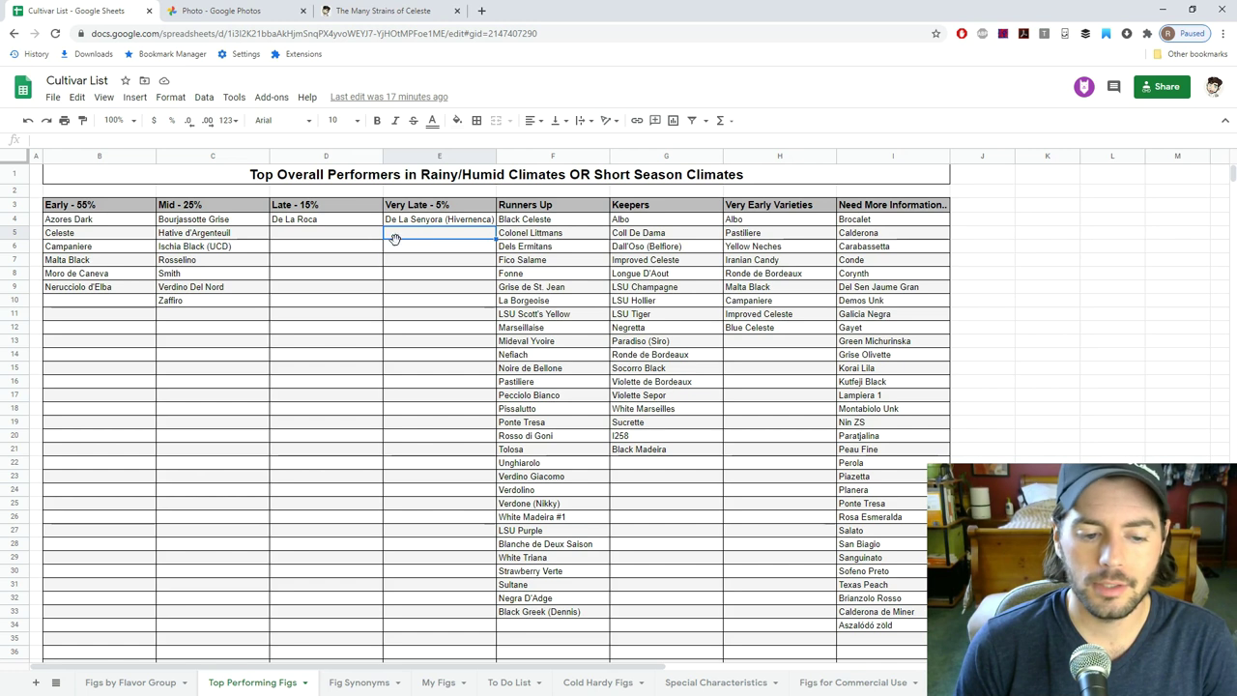
Highlight the Early, Mid and Late columns down to row 9, and the Early and Mid varieties from Azores Dark to Zaffiro.
left_click_drag(118, 206, 382, 292)
left_click(309, 290)
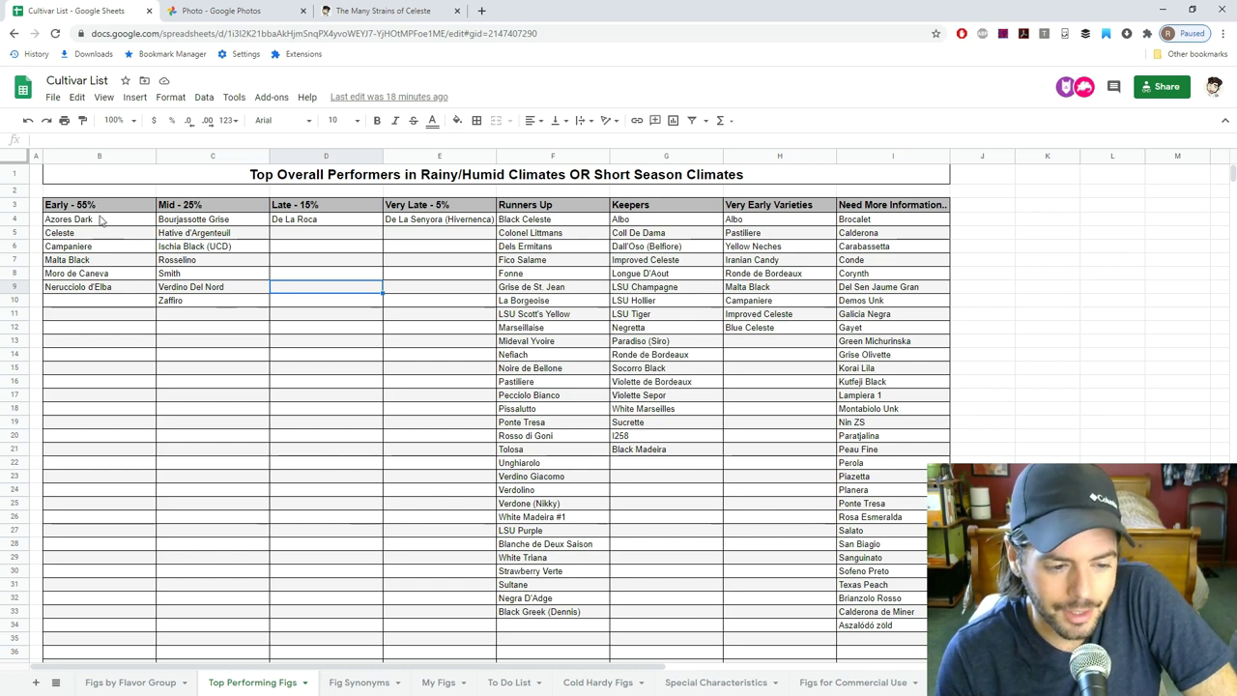
left_click_drag(99, 226, 202, 307)
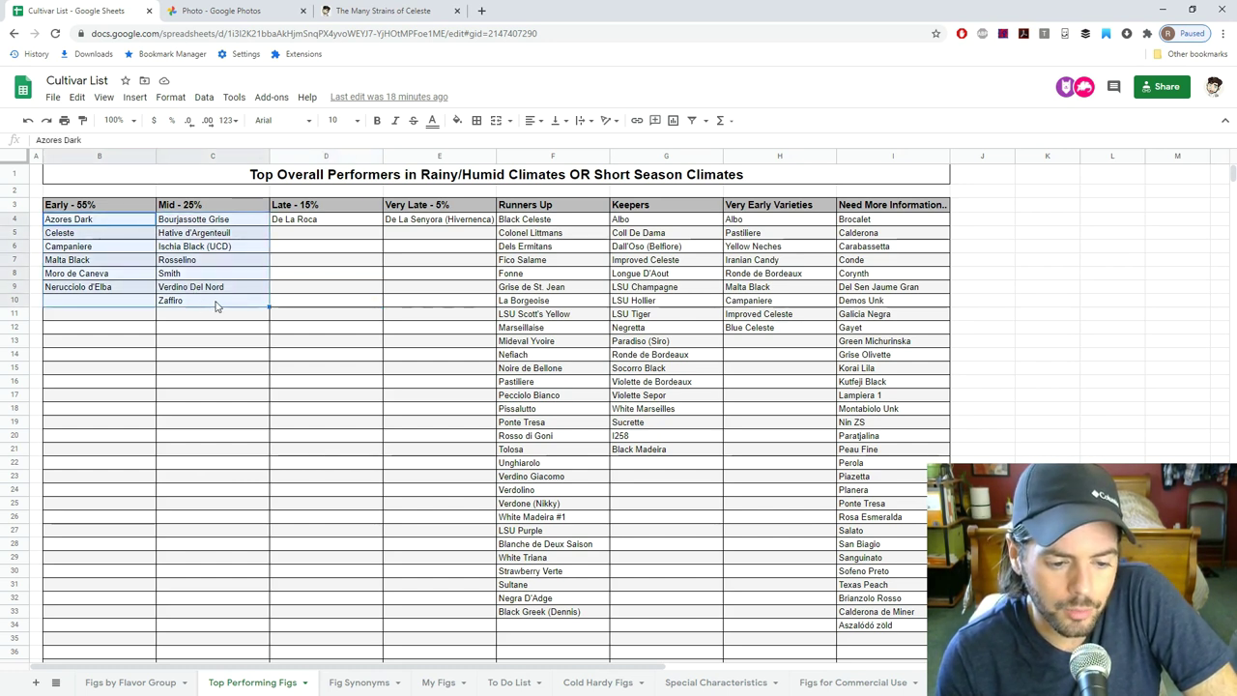
left_click(305, 301)
Highlight the whole range of varieties from Azores Dark across to the Keepers column several times, clearing the selection each time.
left_click_drag(137, 223, 653, 610)
left_click(646, 533)
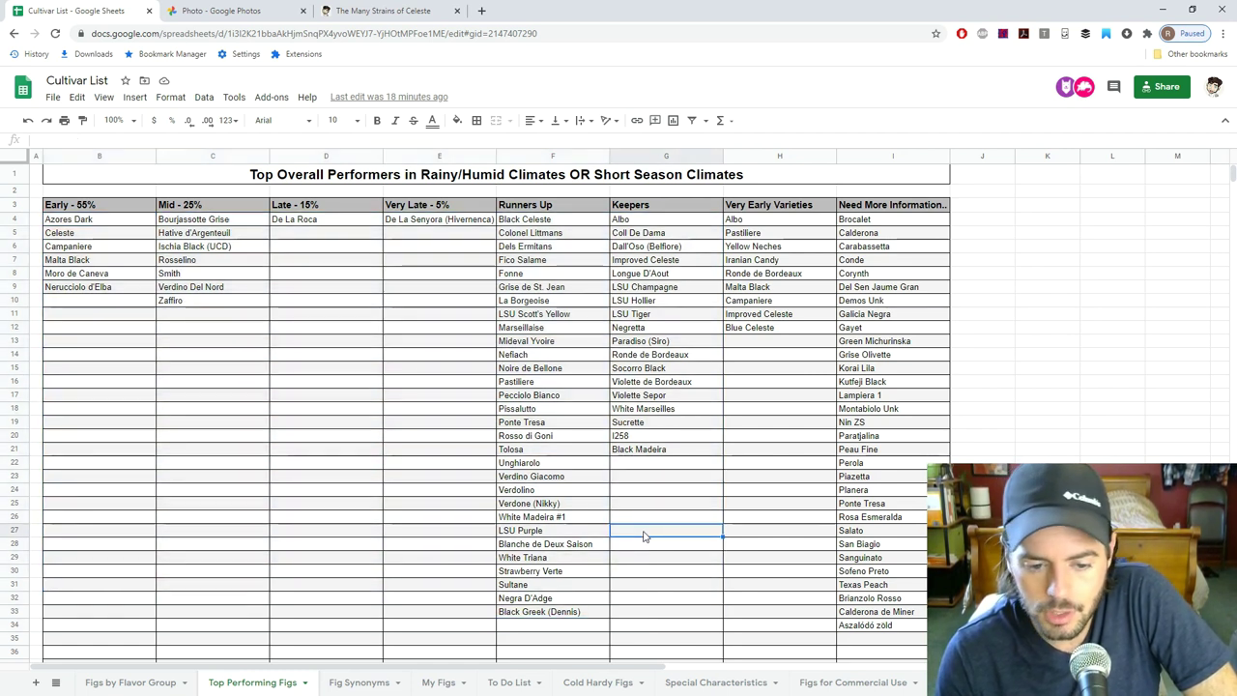
left_click_drag(108, 220, 655, 618)
left_click(655, 619)
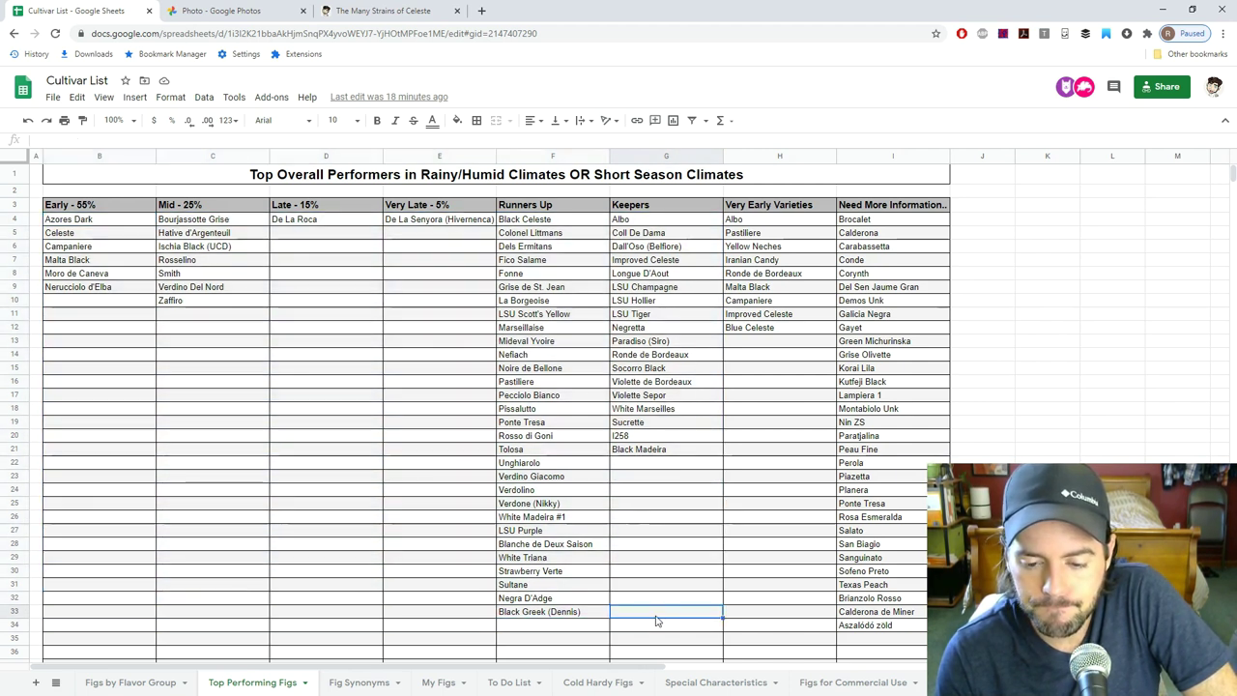
mouse_move(655, 619)
left_mouse_down()
mouse_move(262, 318)
mouse_move(97, 220)
mouse_move(570, 451)
mouse_move(656, 620)
left_mouse_up()
left_click(657, 620)
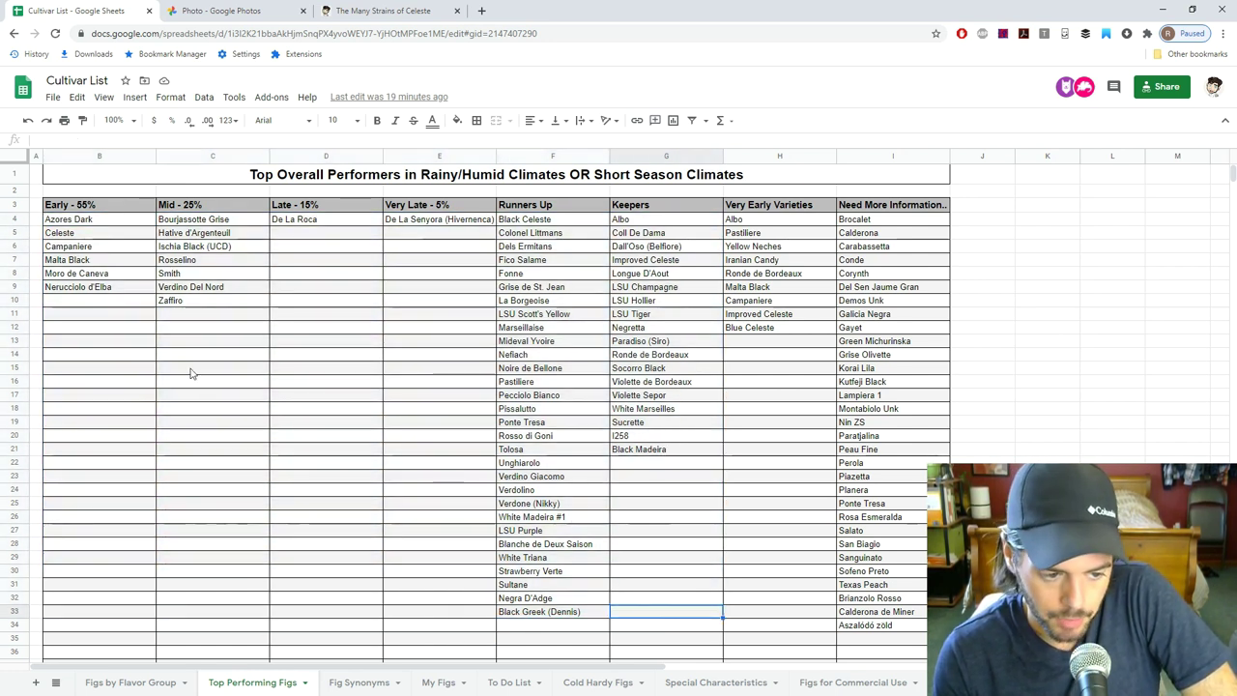
left_click_drag(126, 220, 676, 616)
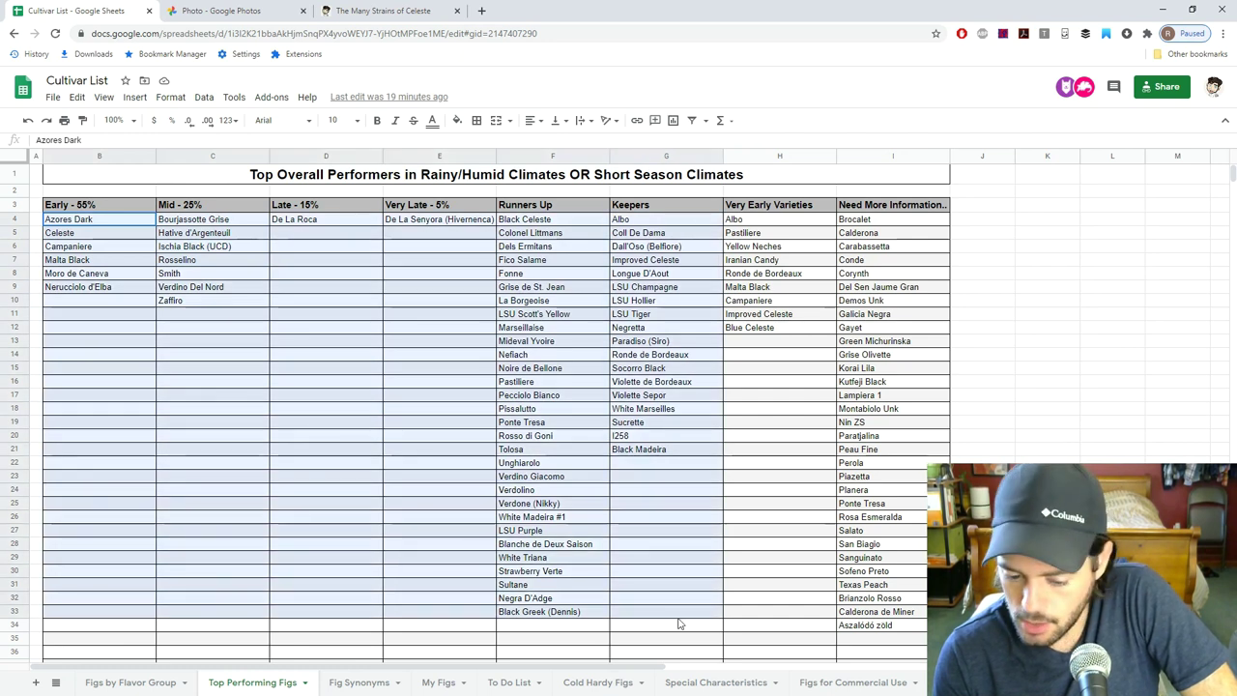
left_click(673, 587)
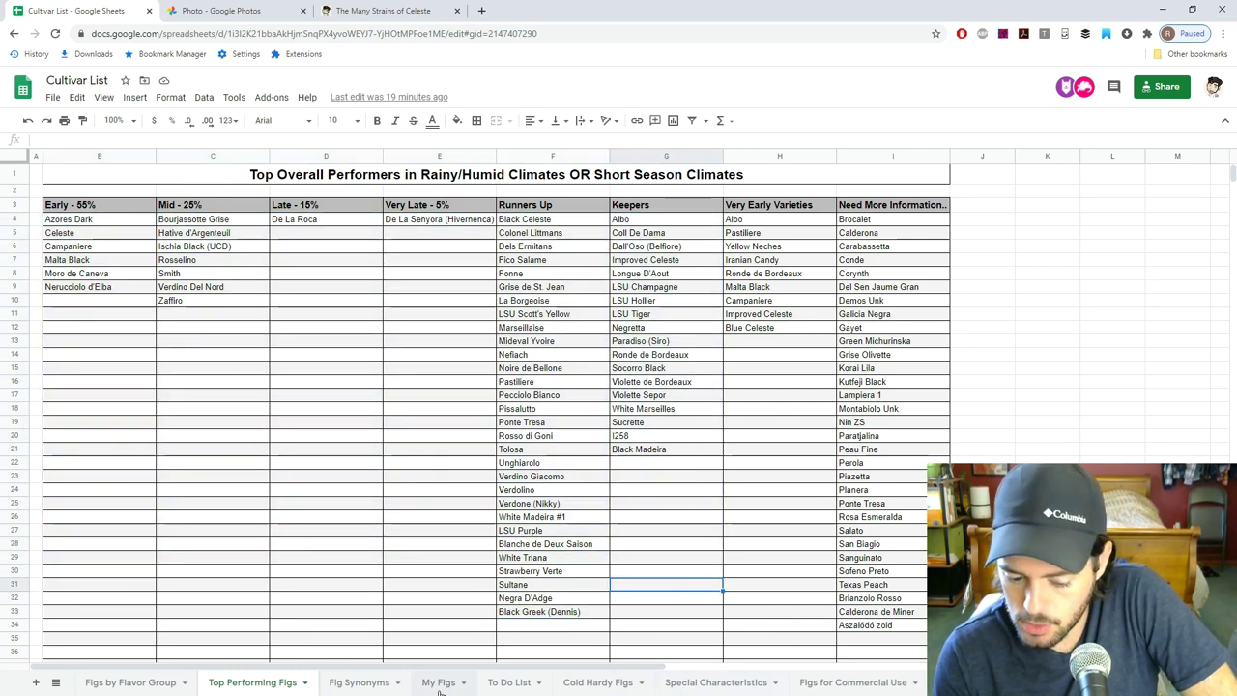
Open the To Do List sheet and look over its columns from Let Grow to Cul.
left_click(488, 684)
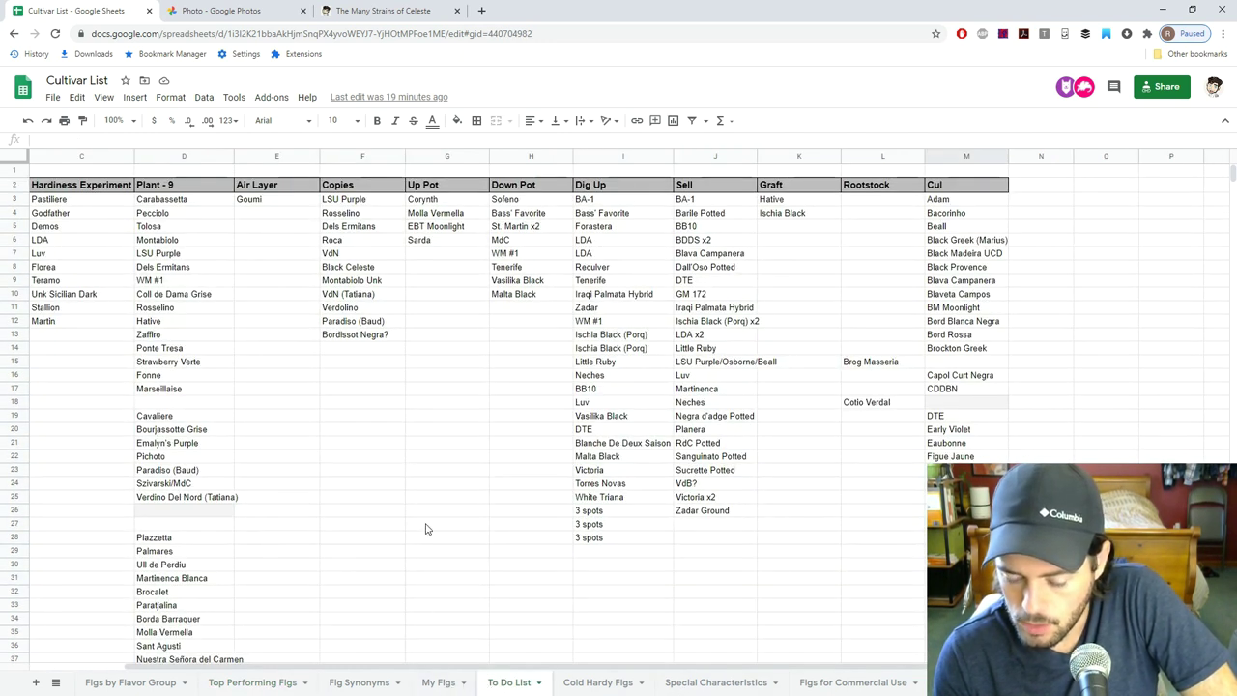
left_click_drag(561, 668, 417, 667)
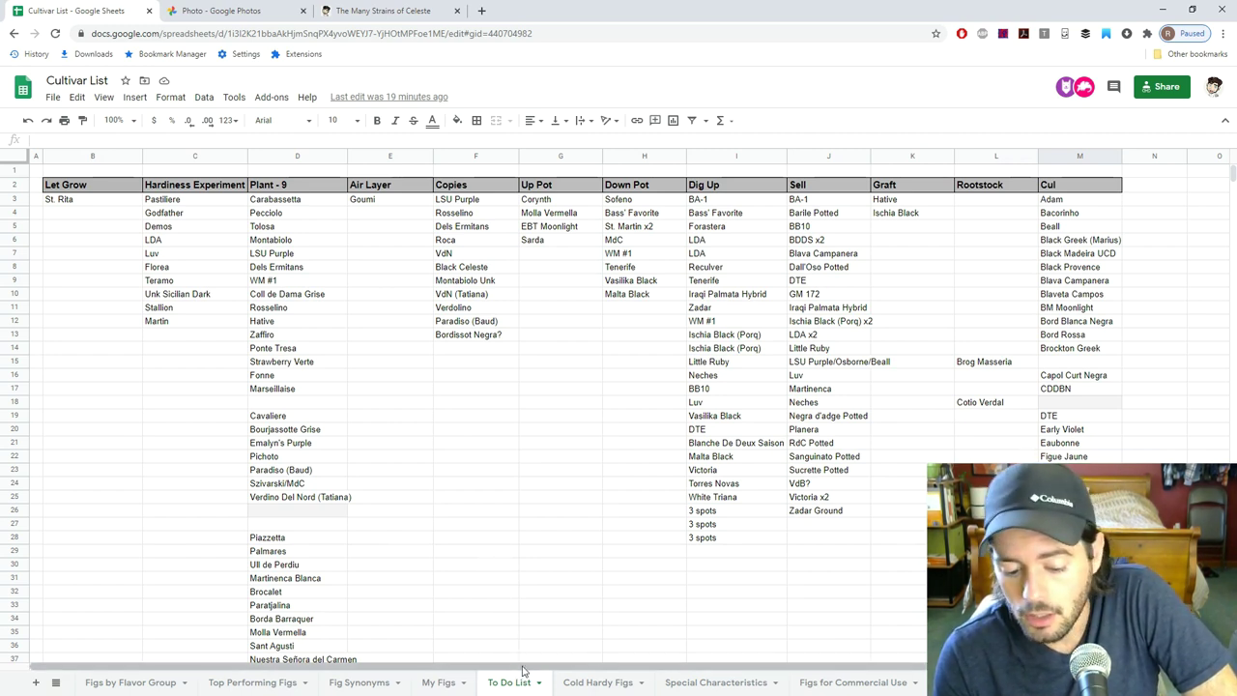
scroll(527, 667, "right", 1)
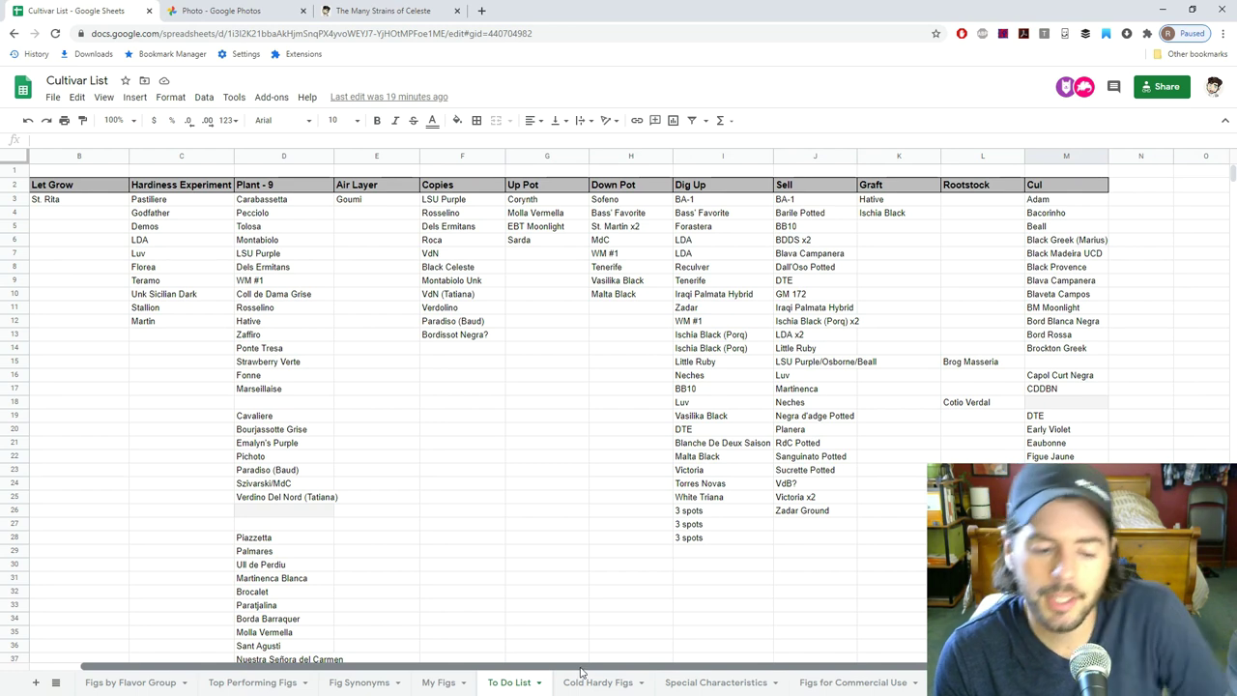
Highlight the Plant - 9 varieties from Carabassetta to Marseillaise, and those from Cavaliere to Verdino Del Nord (Tatiana).
scroll(570, 667, "left", 1)
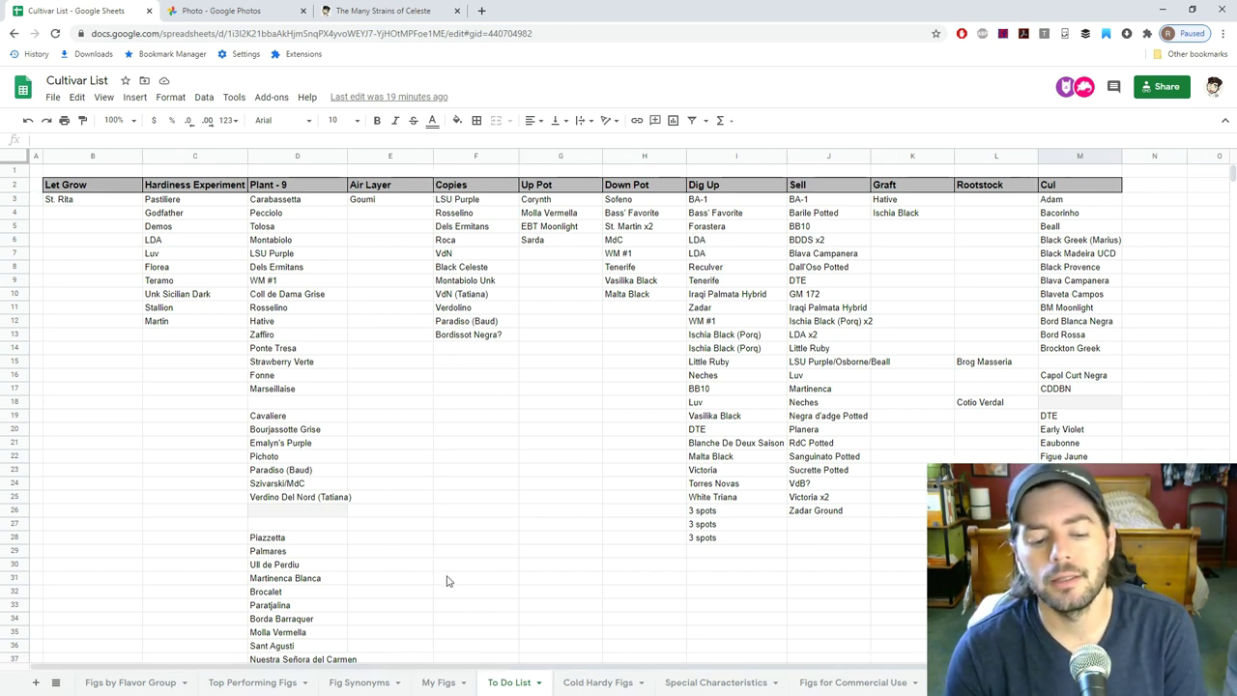
left_click_drag(305, 199, 301, 394)
left_click_drag(282, 496, 285, 500)
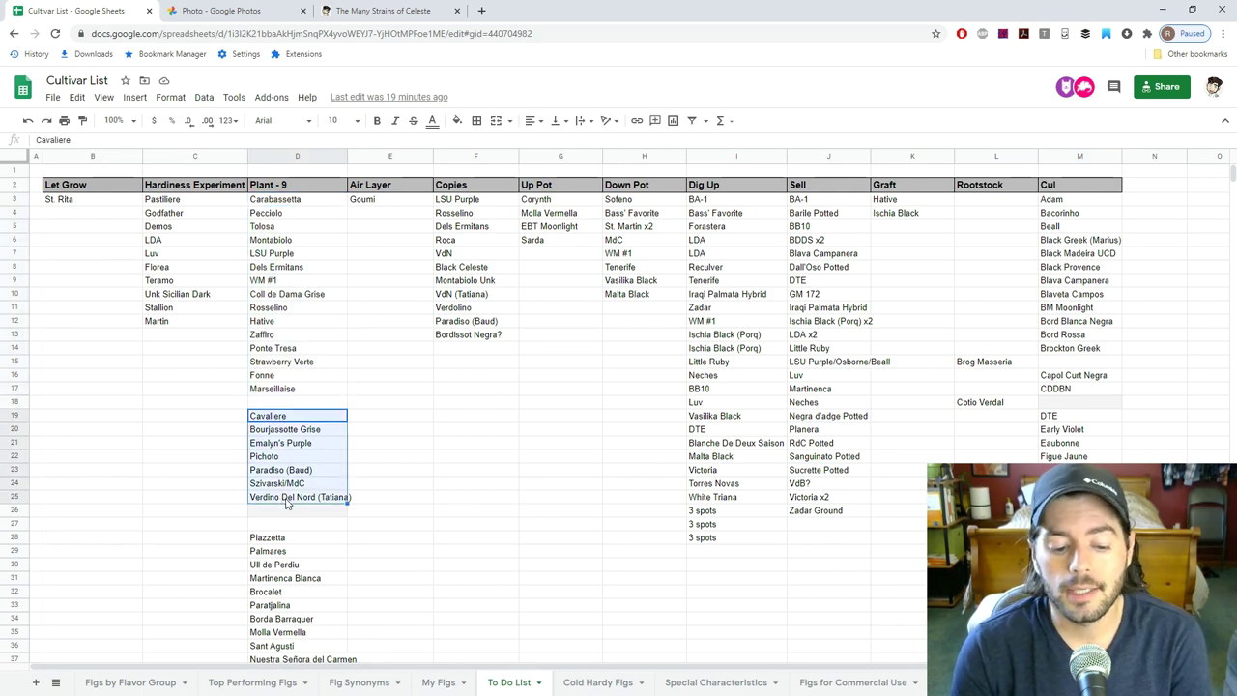
Change the fill of the empty grey cell beneath Verdino Del Nord (Tatiana) to white.
left_click(291, 514)
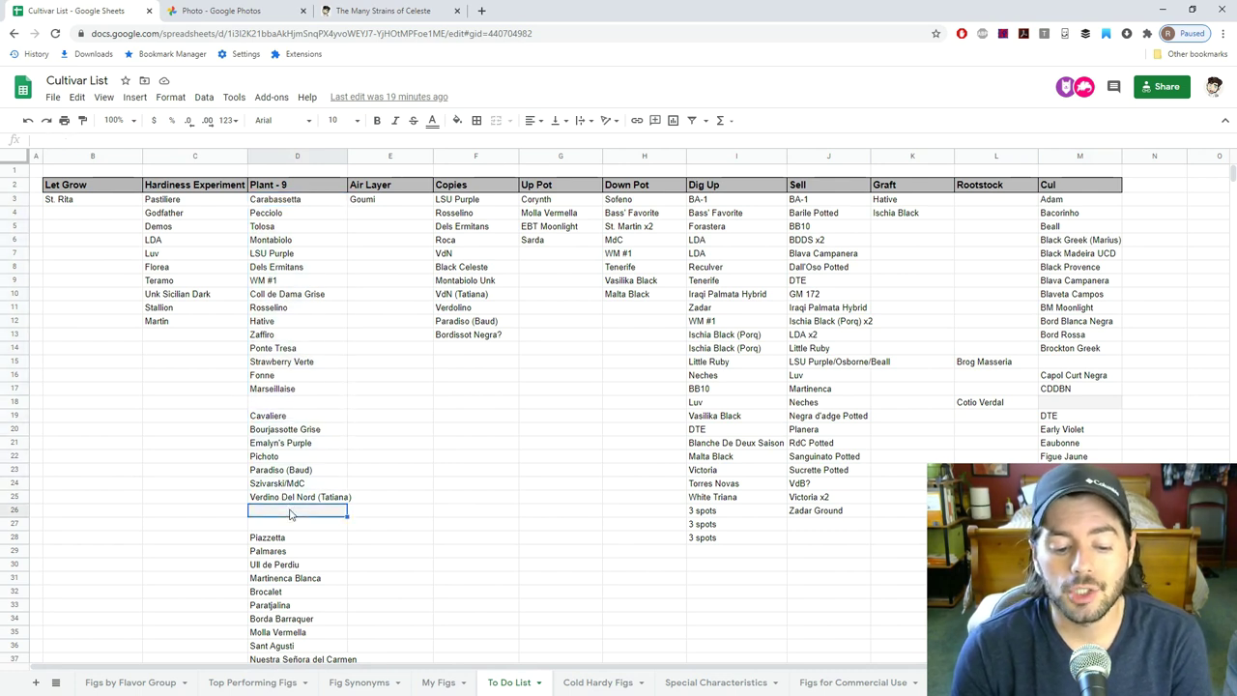
left_click(458, 121)
left_click(591, 169)
left_click(376, 442)
Highlight the Plant - 9 varieties from Cavaliere to Verdino Del Nord (Tatiana), and twice those from Piazzetta to Nuestra Señora del Carmen.
left_click_drag(277, 415, 296, 503)
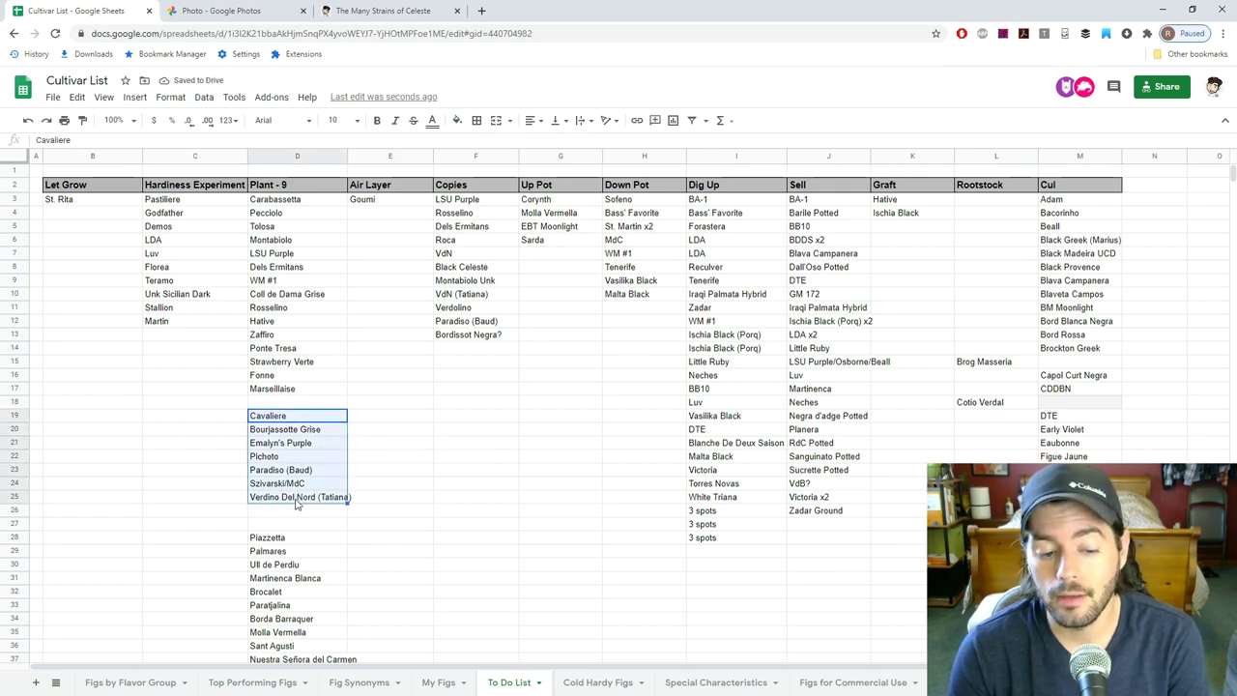
scroll(385, 510, "down", 3)
left_click_drag(290, 443, 288, 566)
left_click(406, 514)
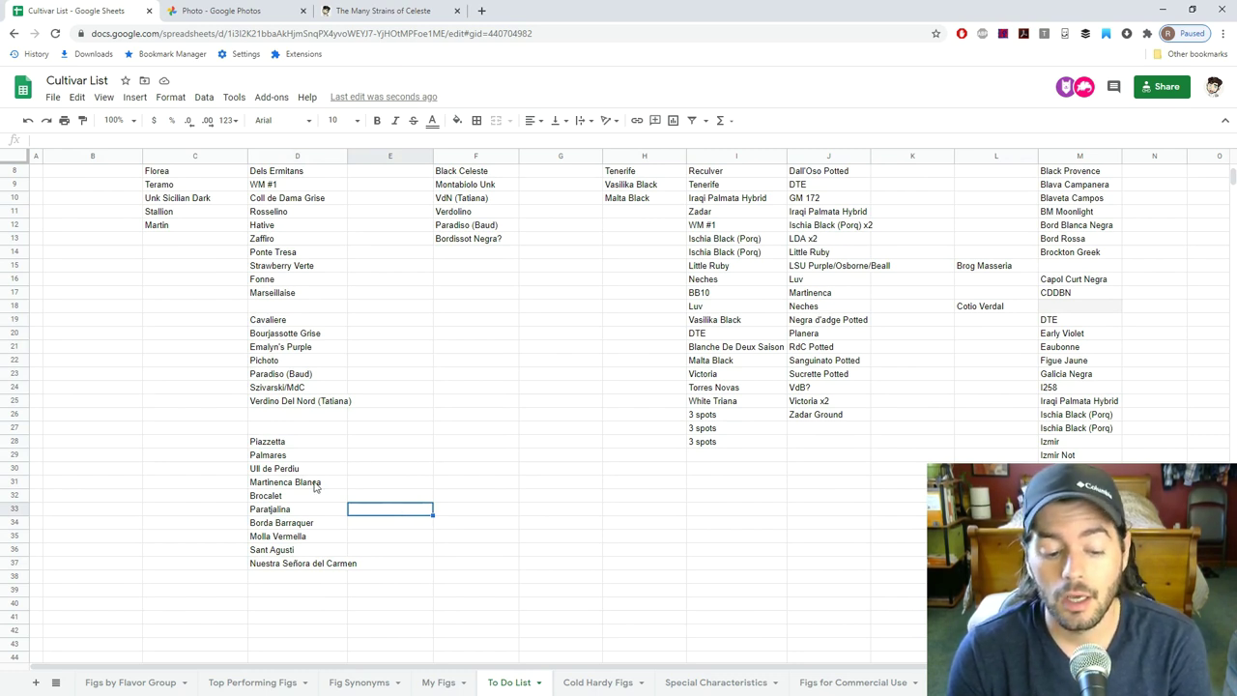
left_click_drag(285, 446, 306, 570)
left_click(406, 535)
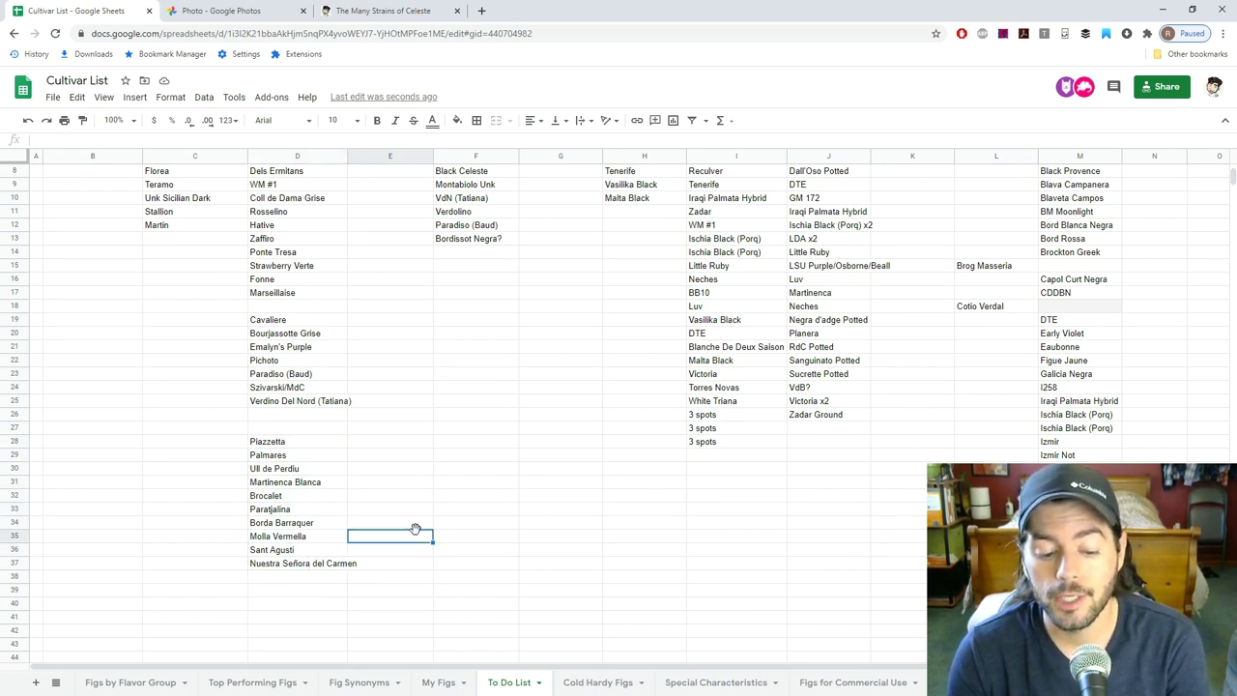
scroll(512, 520, "up", 3)
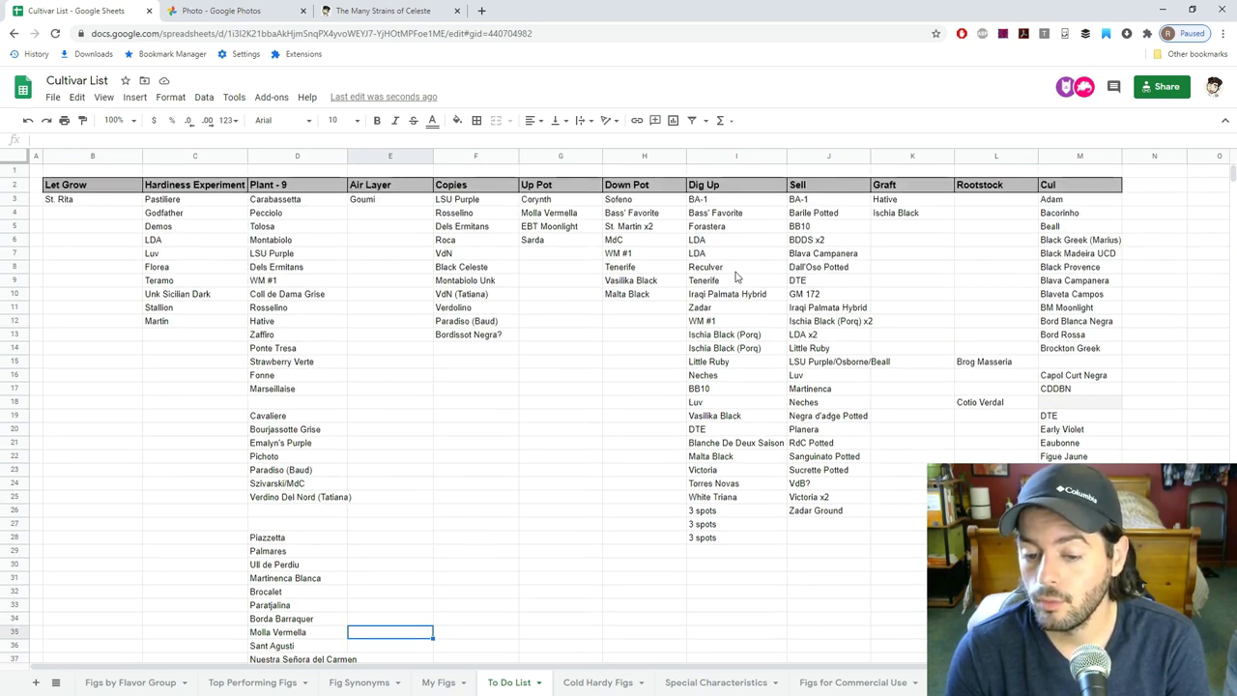
Highlight the whole Dig Up list from BA-1 to the last 3 spots entry, and its two LDA entries.
left_click_drag(725, 203, 723, 546)
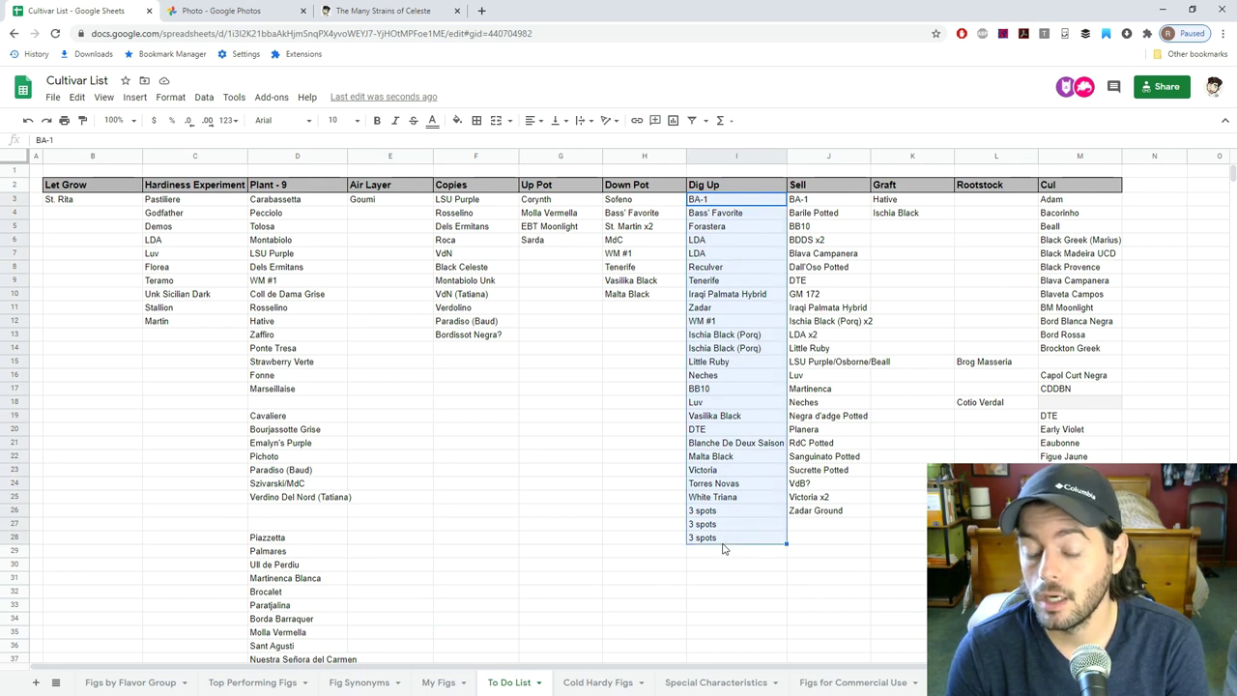
left_click(662, 522)
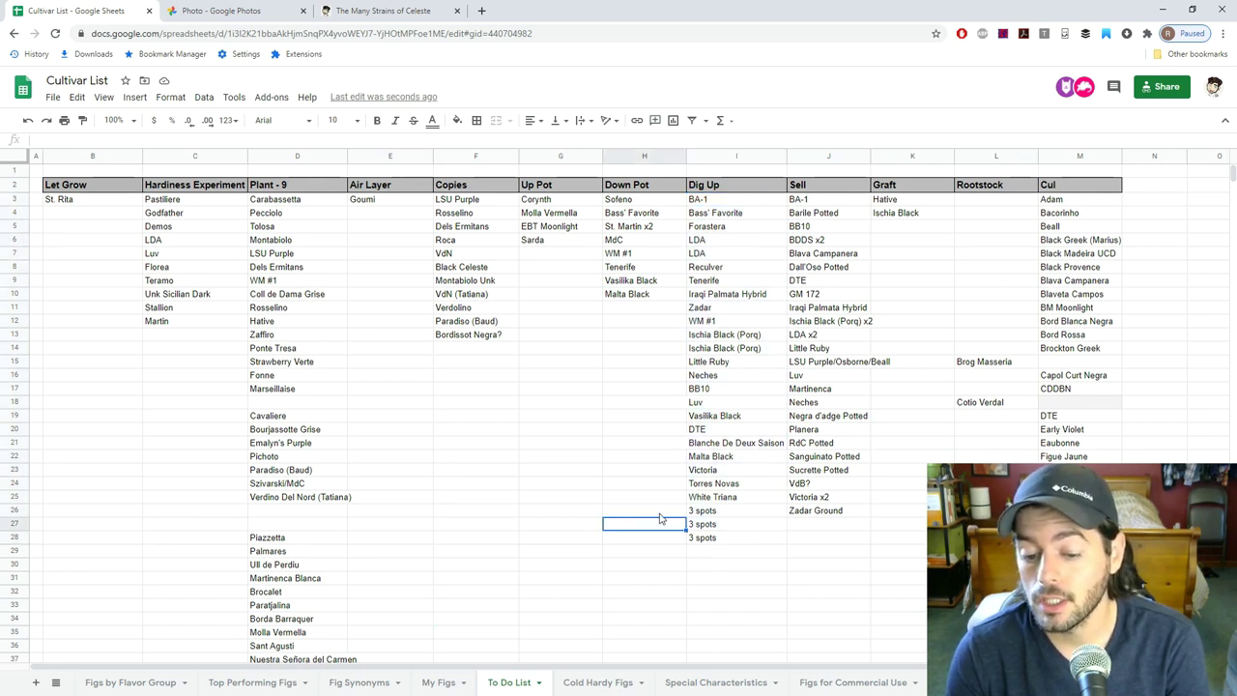
left_click_drag(730, 239, 725, 252)
left_click(730, 240)
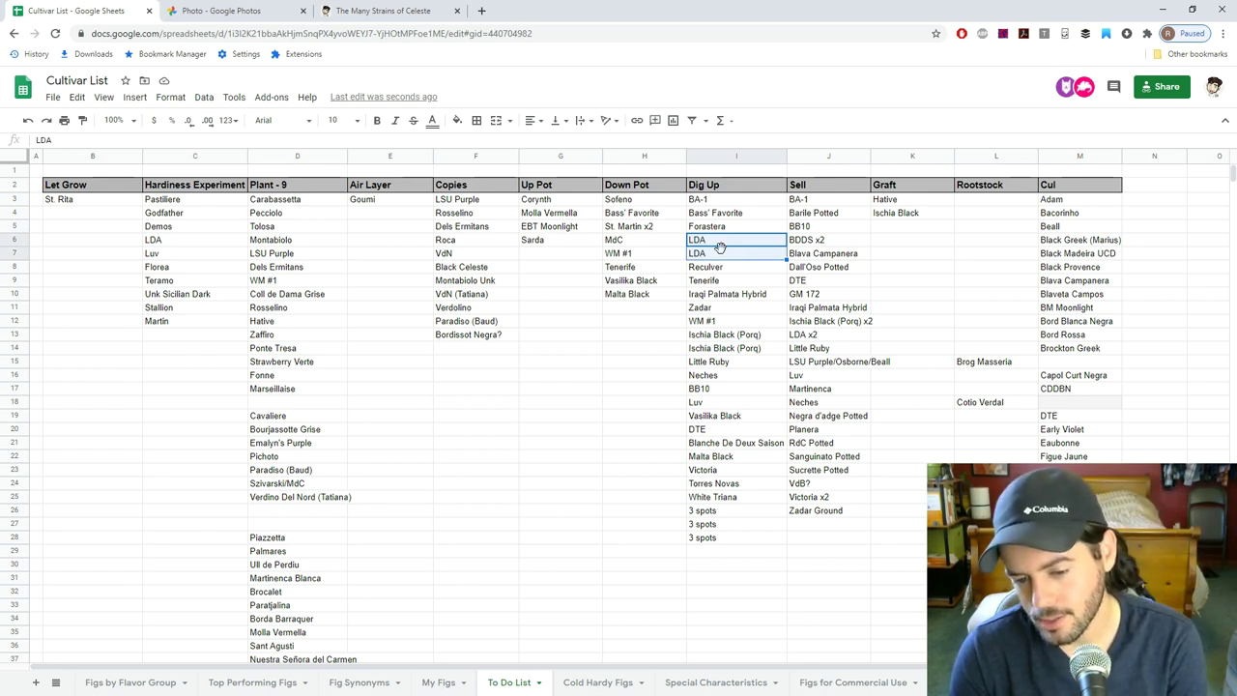
left_click(723, 254)
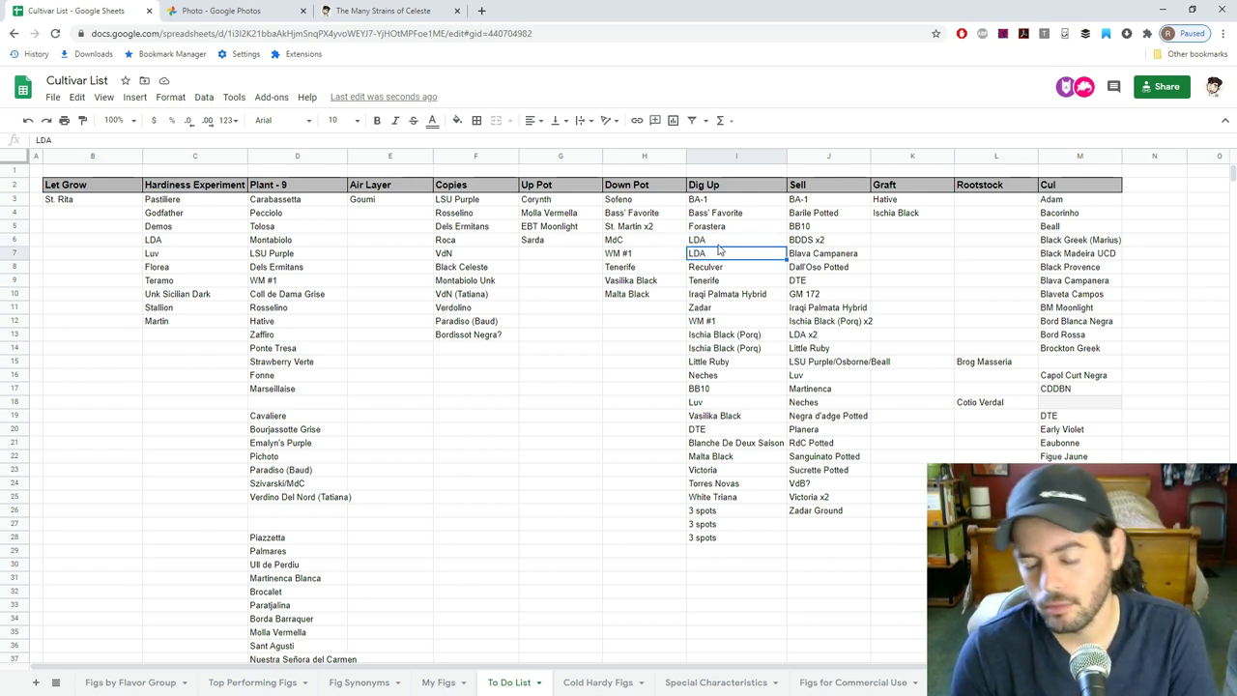
left_click(716, 242)
left_click(715, 255, "shift")
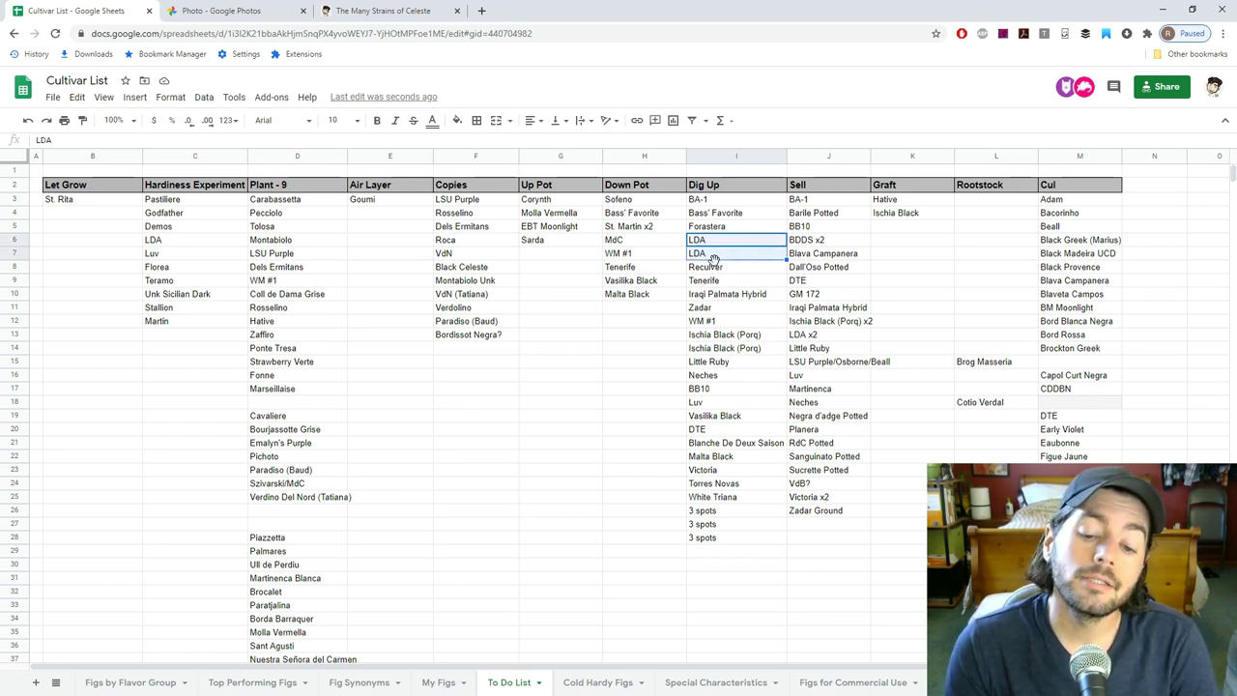
left_click(726, 259)
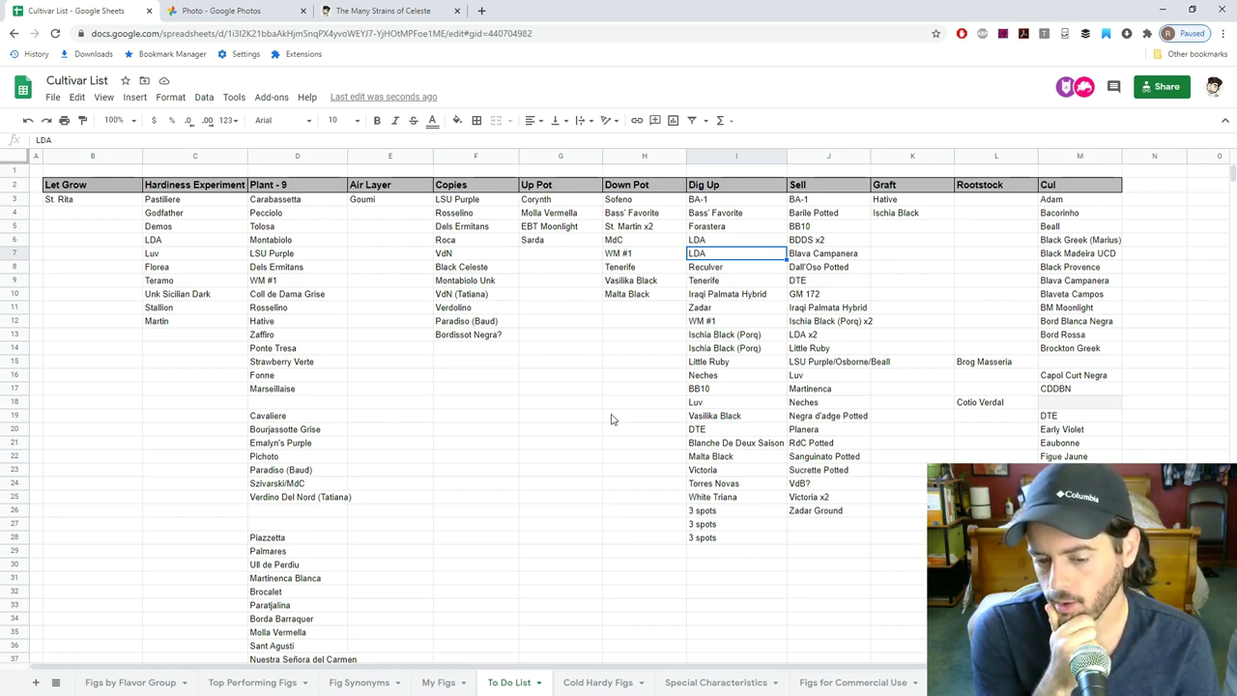
Point out WM #1 and Vasilika Black in the Dig Up column, ending on an empty Graft cell.
left_click(732, 325)
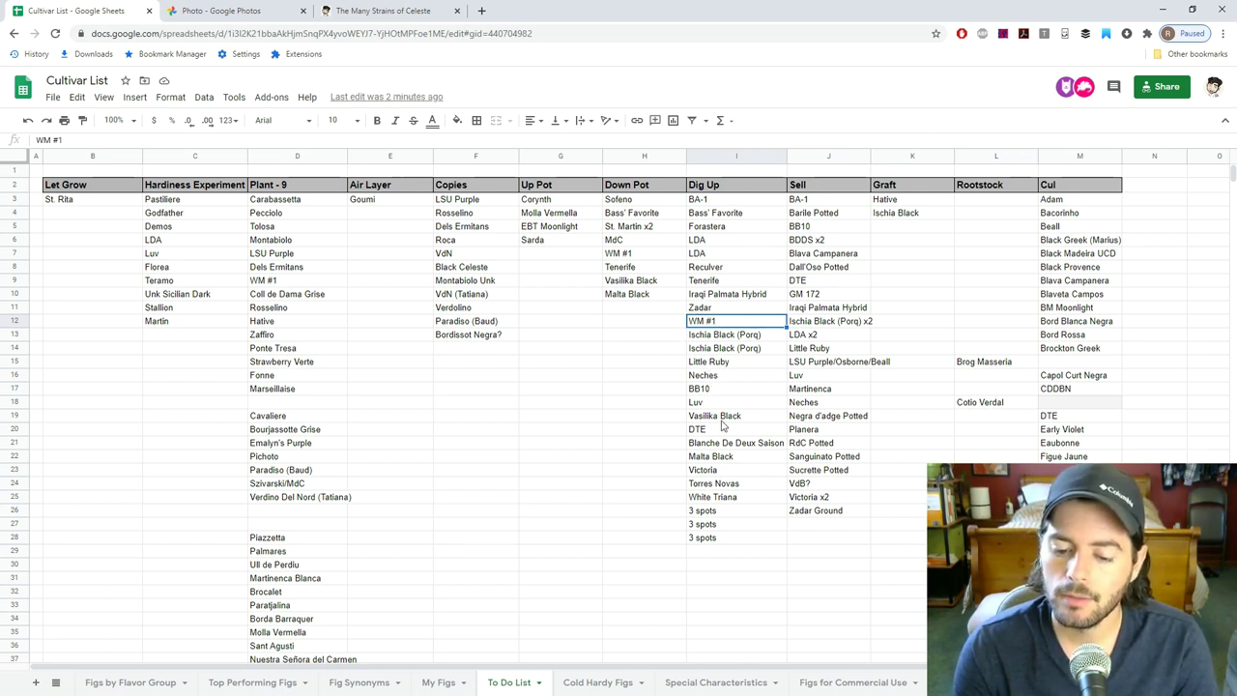
left_click(734, 421)
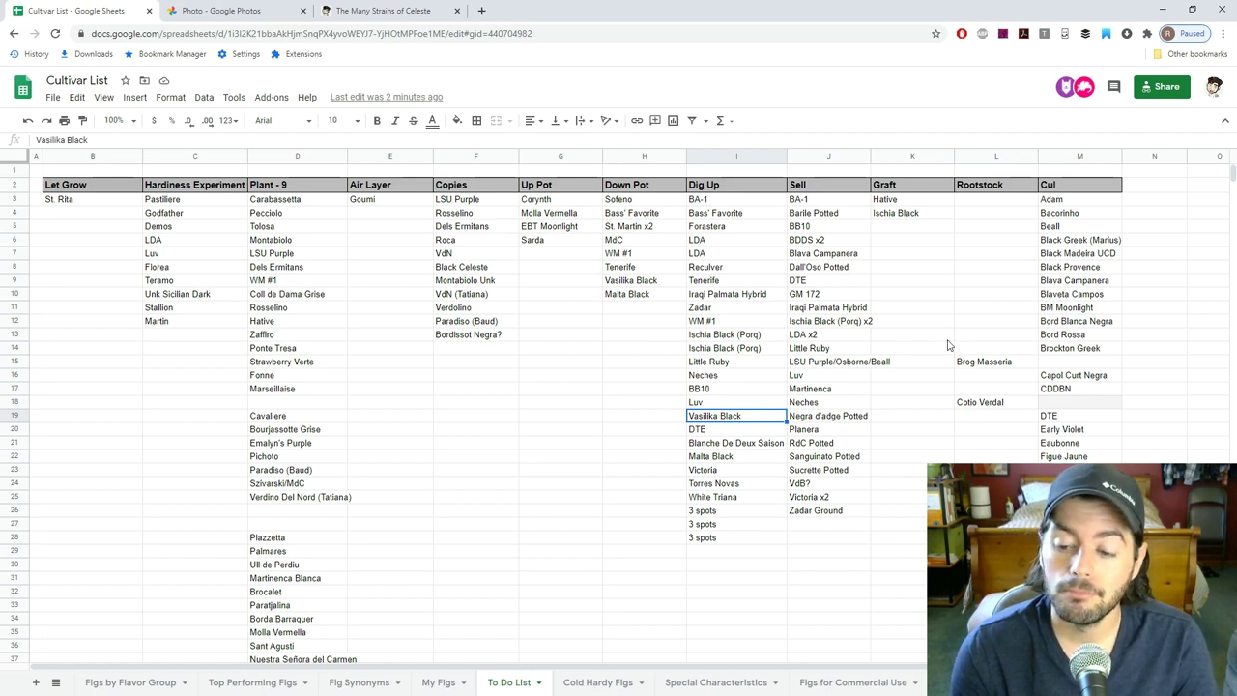
left_click(933, 257)
Look through the full Cul column, from Adam down past GM 172, and return to its beginning.
left_click(1045, 200)
left_click_drag(1057, 249, 1063, 295)
scroll(1063, 580, "up", 5)
left_click(1062, 283)
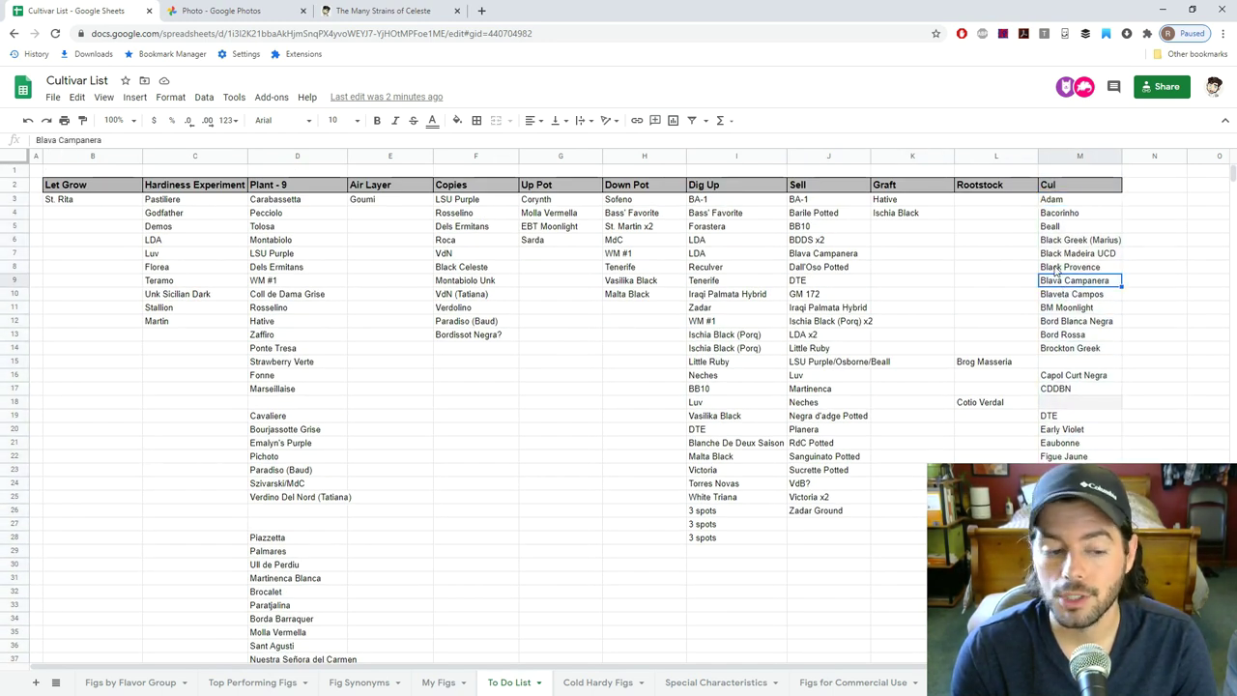
left_click(1068, 203)
scroll(1071, 373, "down", 3)
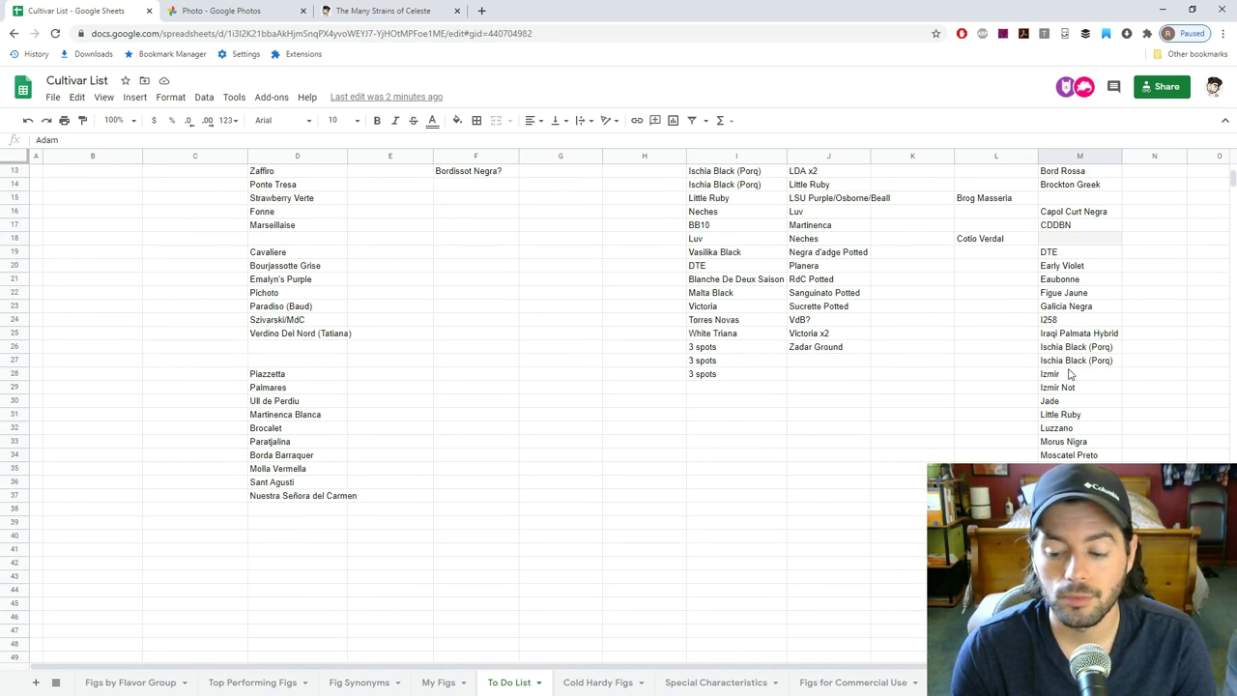
left_click(1073, 535)
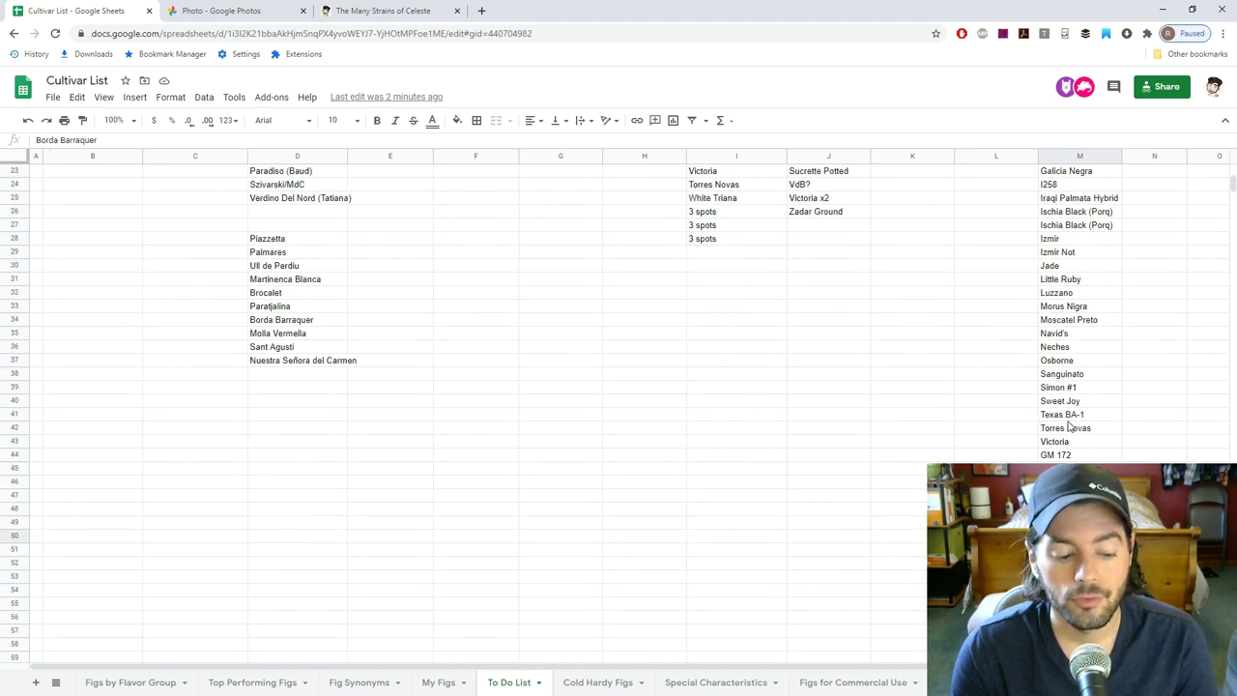
scroll(998, 450, "up", 5)
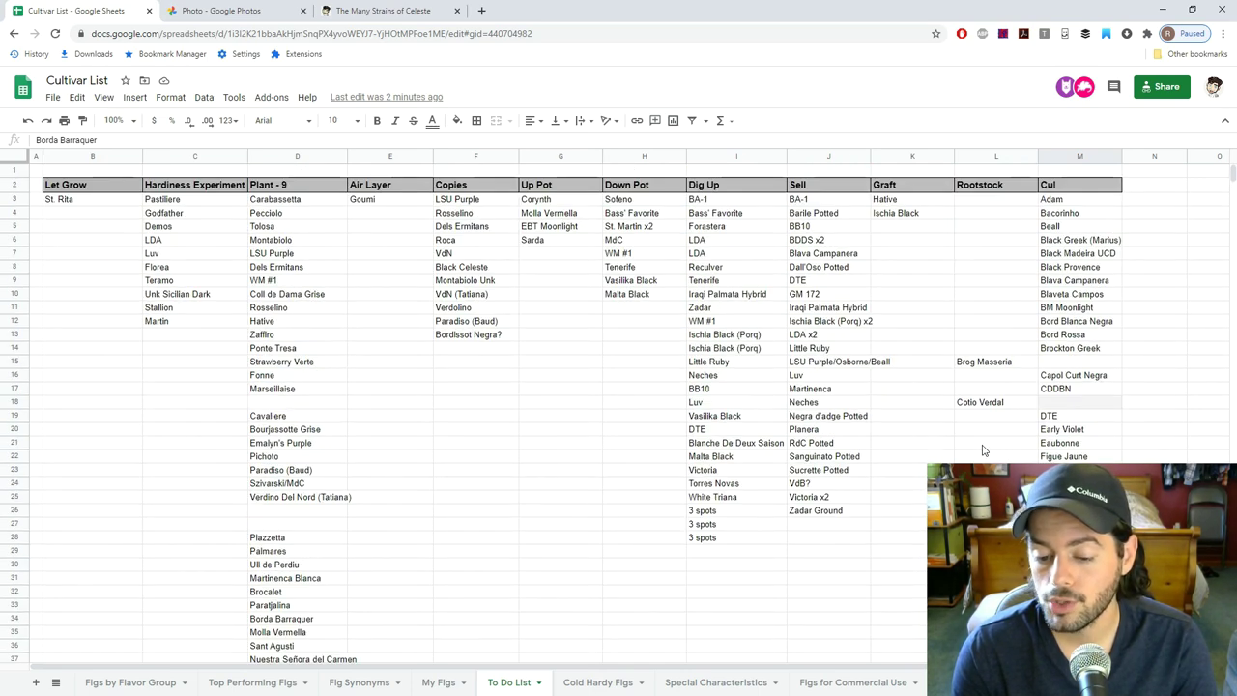
scroll(981, 450, "down", 3)
scroll(978, 451, "up", 3)
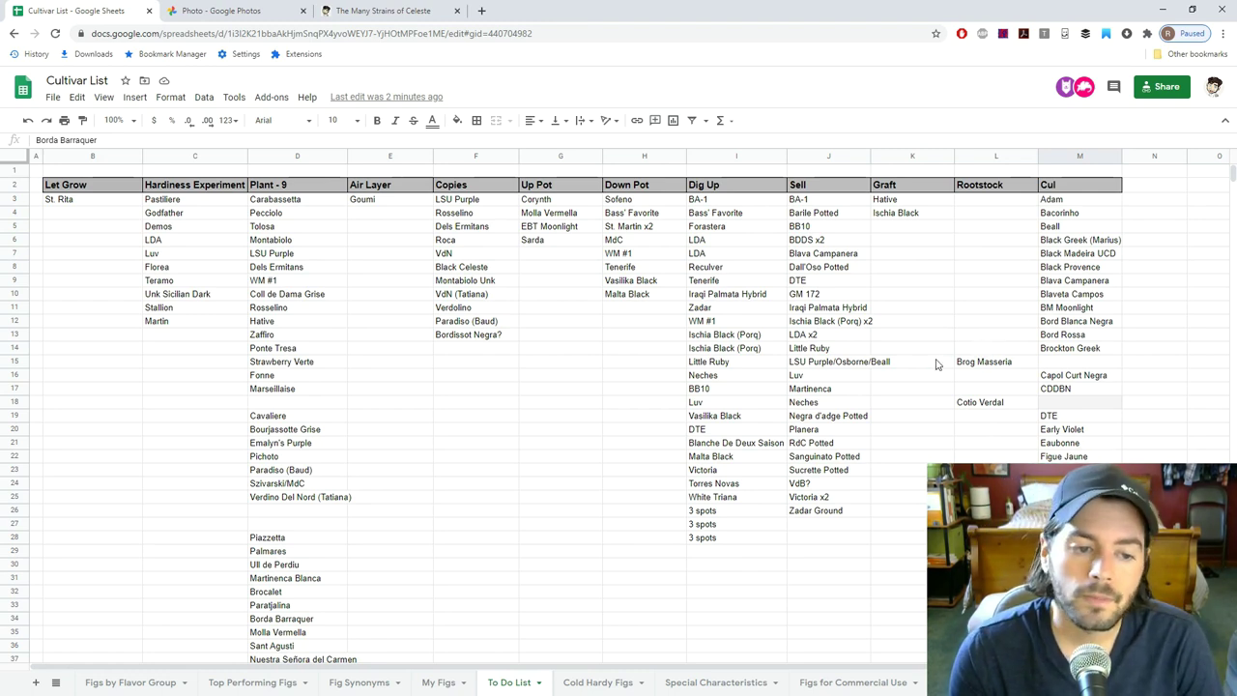
Return to the Top Performing Figs sheet and highlight the Early through Very Late varieties down to row 10, clearing the selection again.
left_click(435, 682)
left_click(506, 682)
left_click(252, 682)
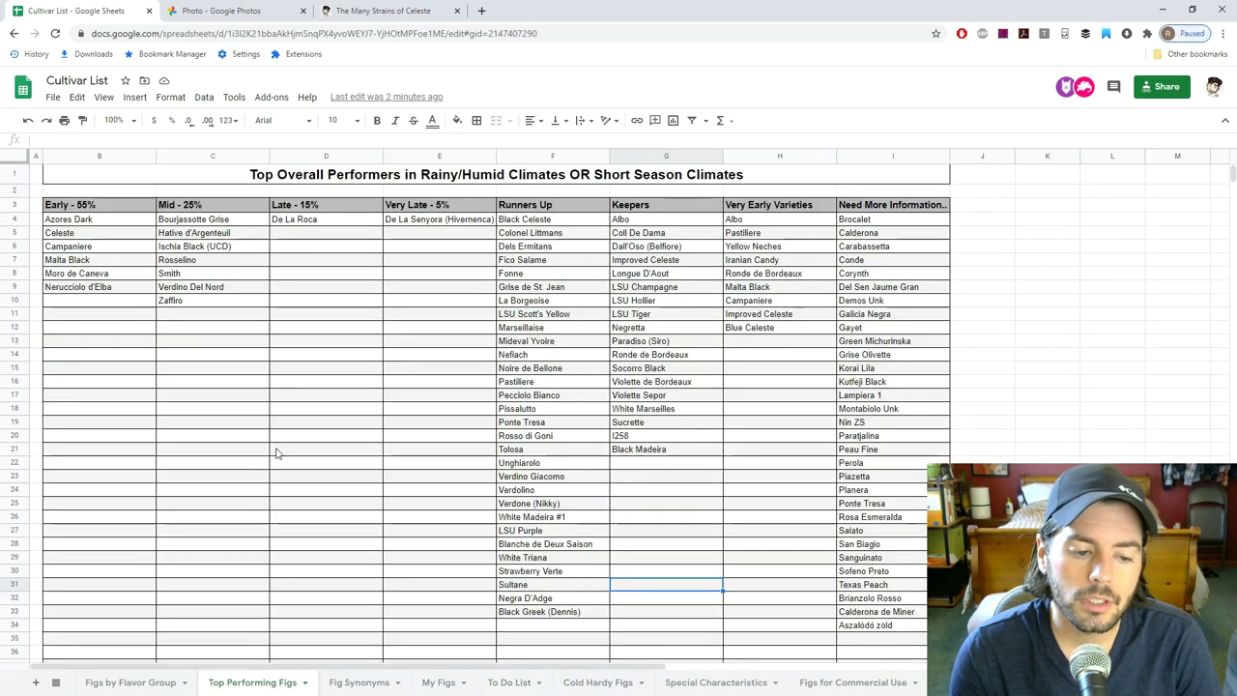
left_click_drag(110, 224, 457, 308)
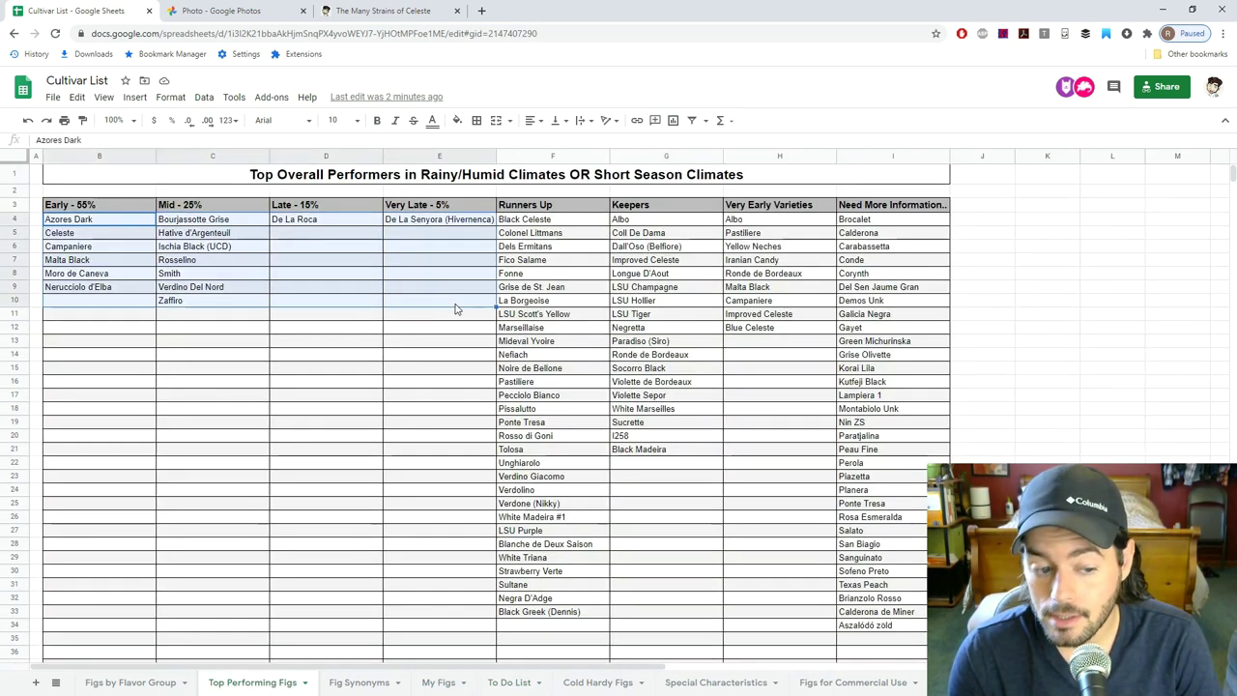
left_click(318, 307)
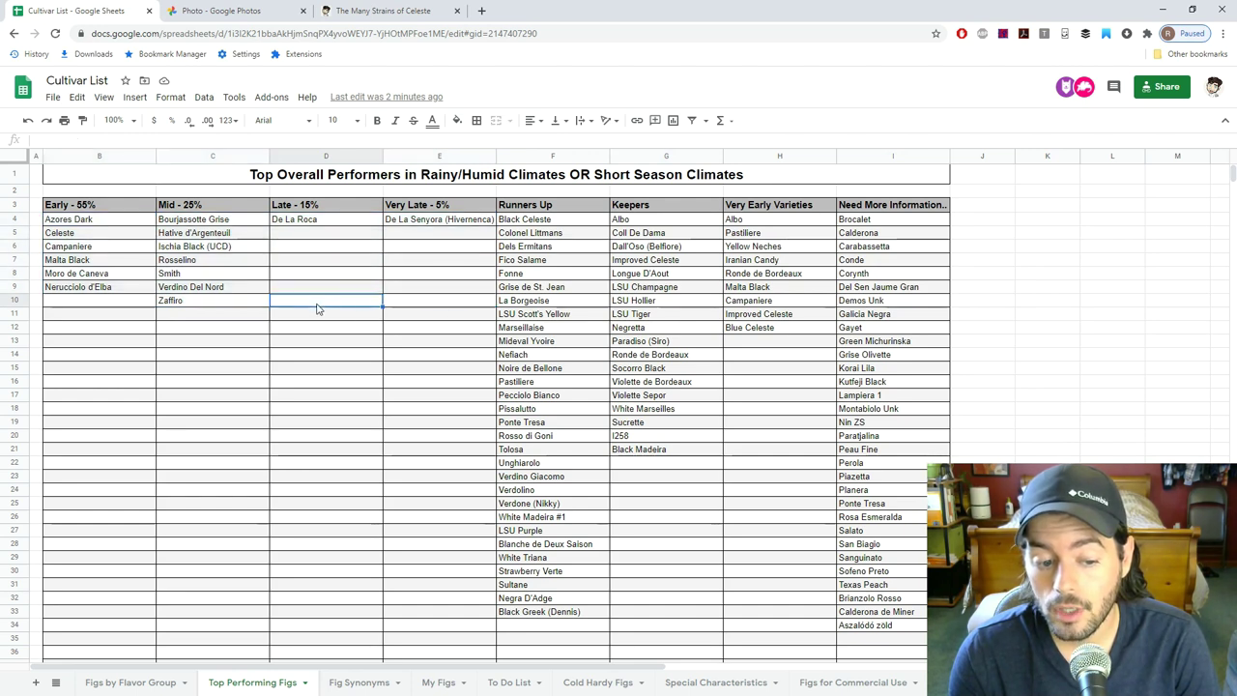
Reopen the To Do List sheet and highlight the Cul varieties from Adam to Eaubonne twice, clearing the selection each time.
left_click(512, 682)
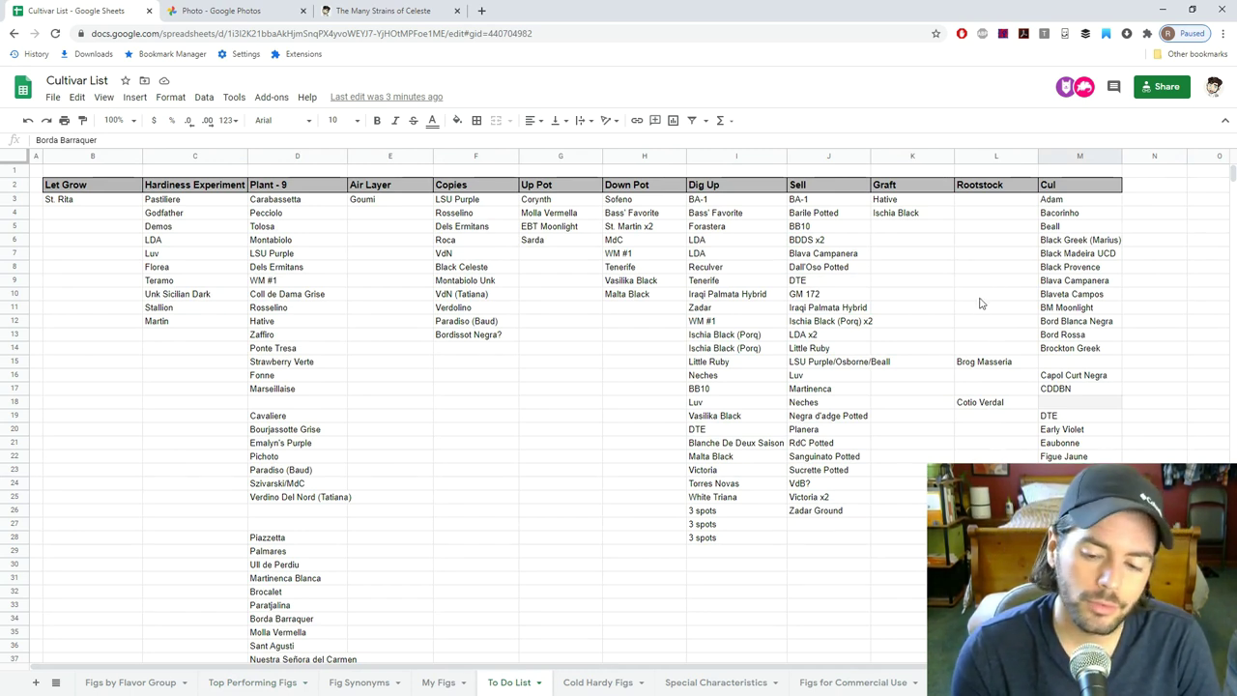
left_click(1065, 201)
left_click_drag(1064, 201, 1083, 446)
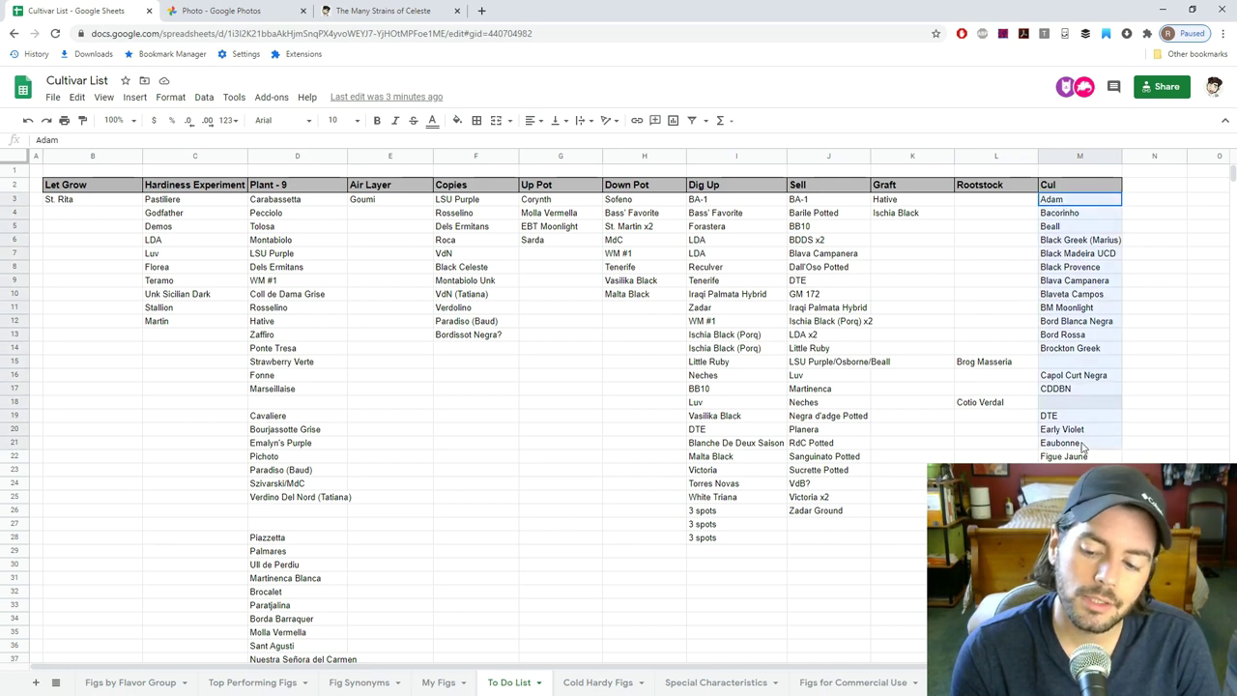
left_click(980, 439)
left_click_drag(1079, 201, 1049, 446)
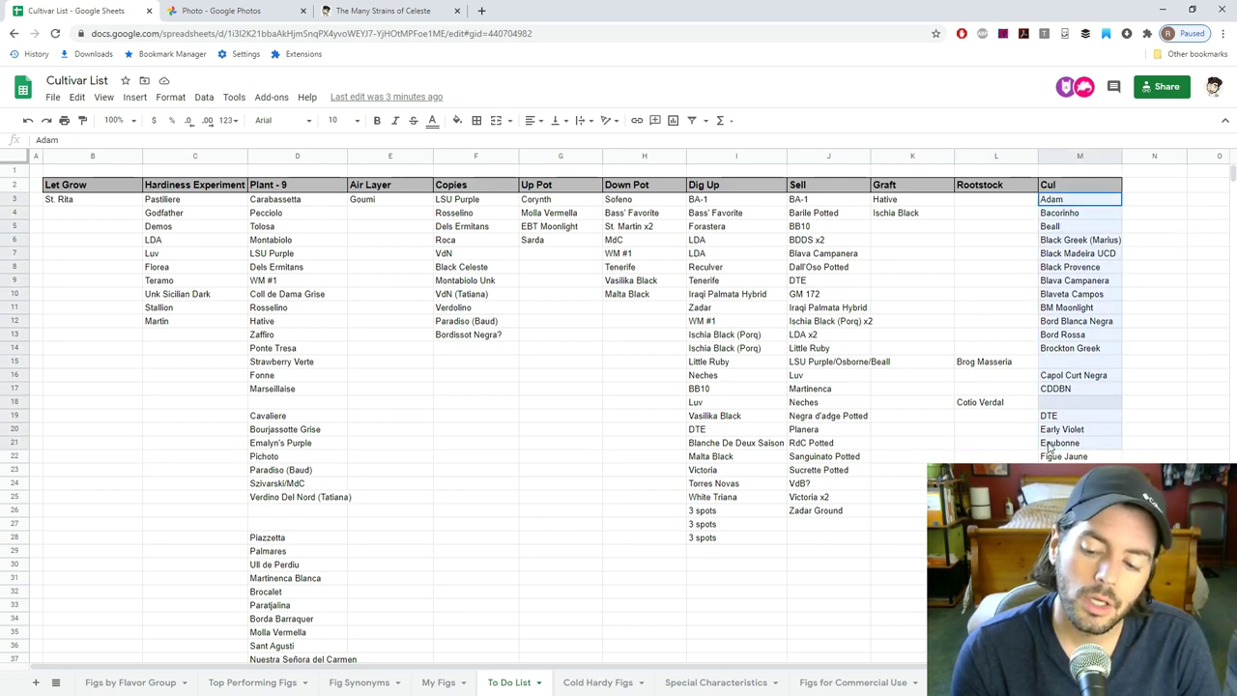
left_click(1005, 445)
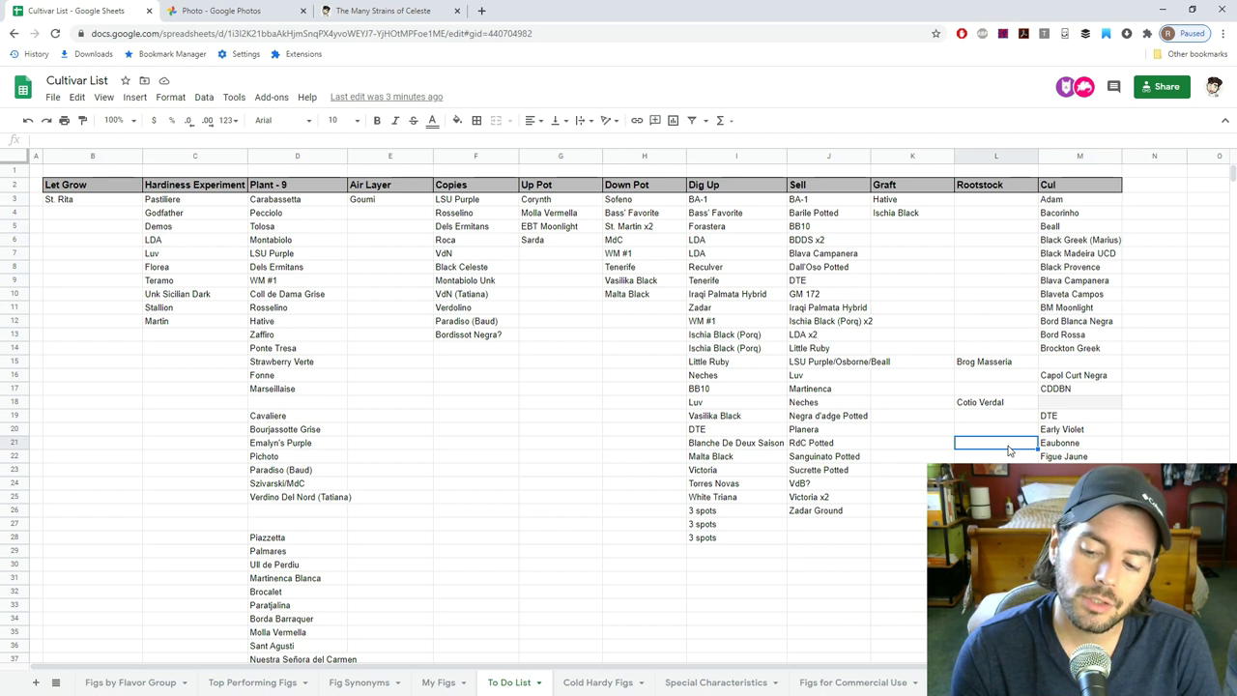
Go through the first Cul entries one by one, from Adam to Black Greek (Marius).
left_click(1072, 200)
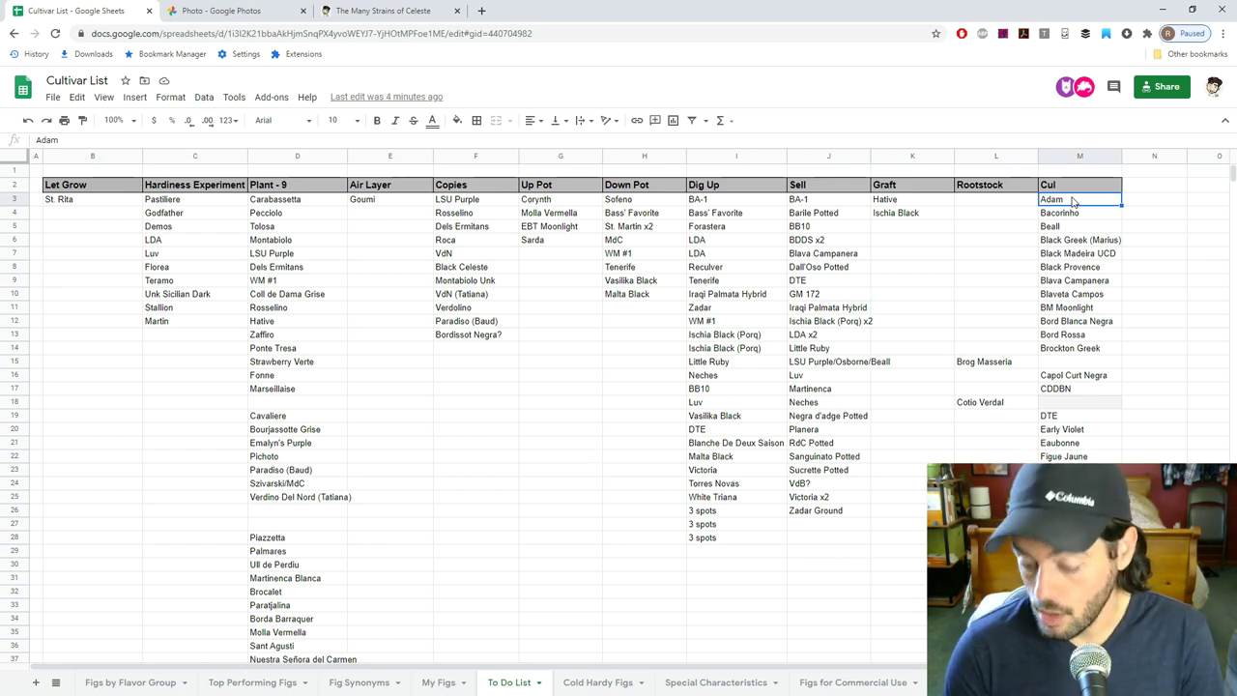
key("Down")
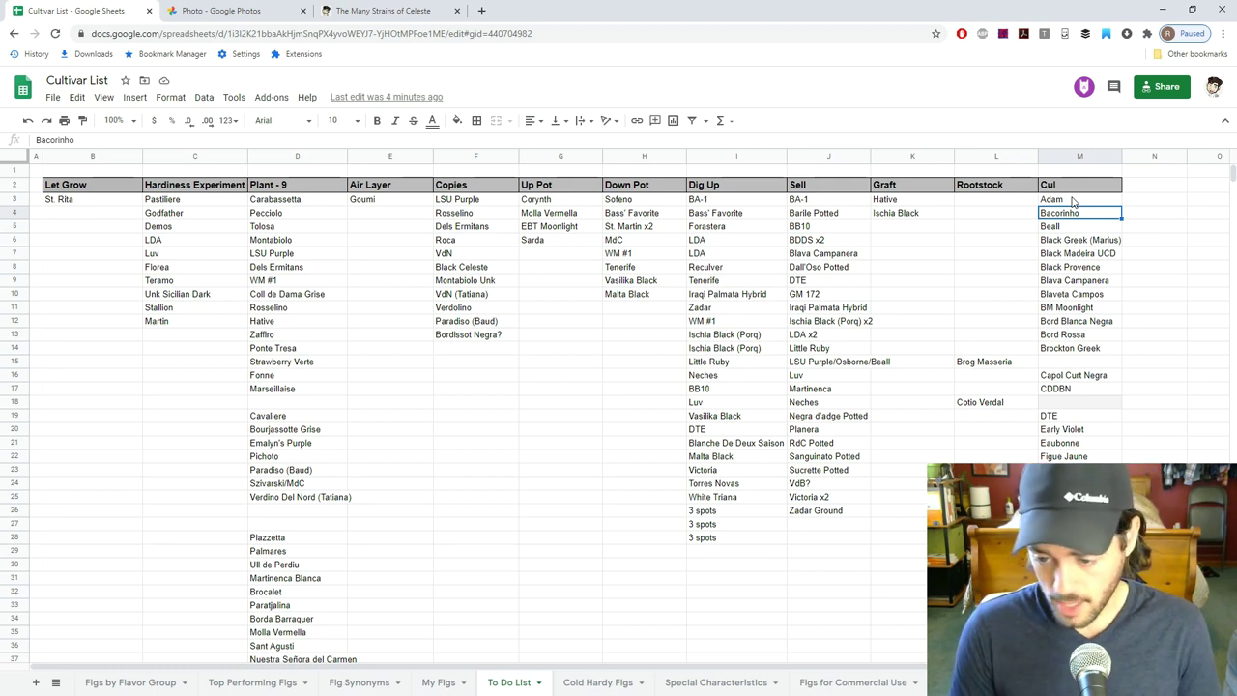
key("Down")
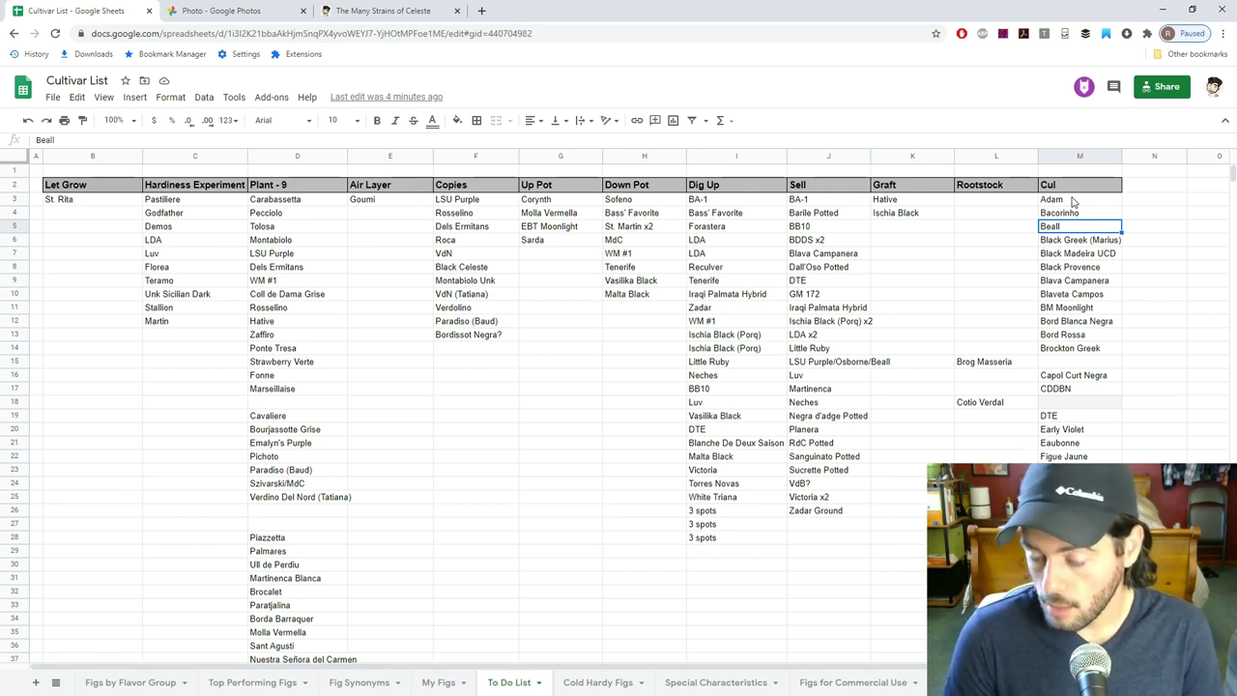
key("Down")
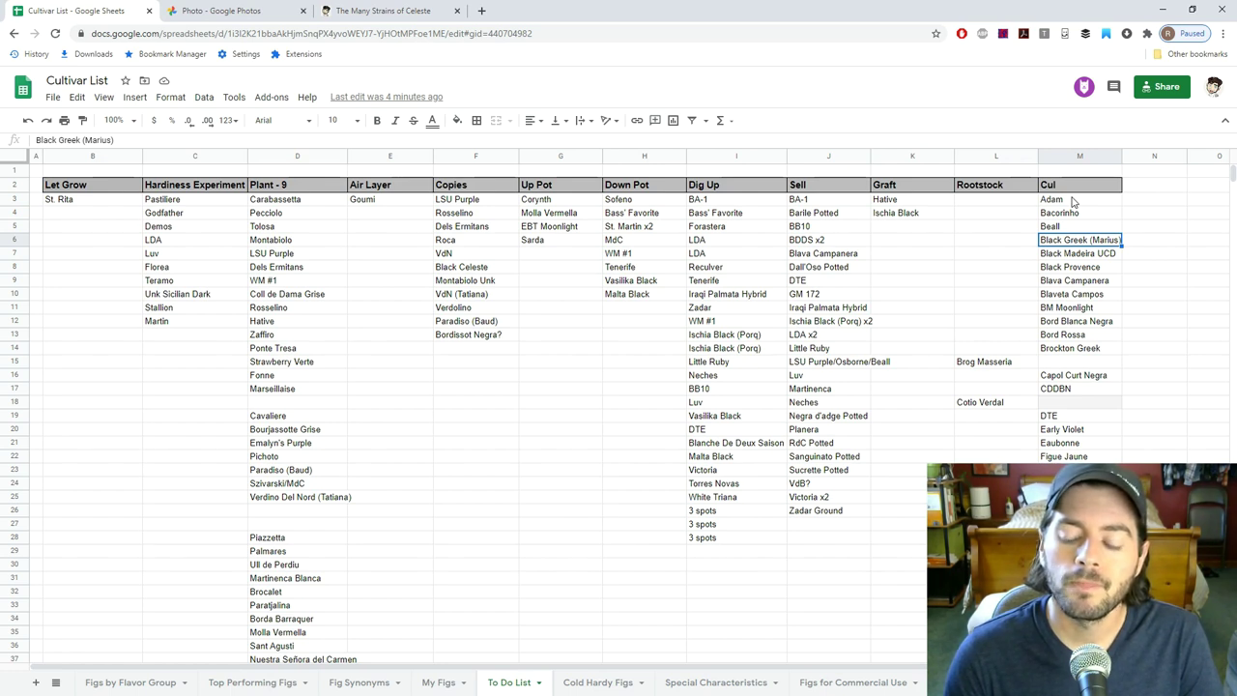
Run the cell selection repeatedly down and back up the Cul column to review the remaining varieties below Black Greek (Marius).
key("Down")
key("Down")
key("Down")
key("Down")
key("Down")
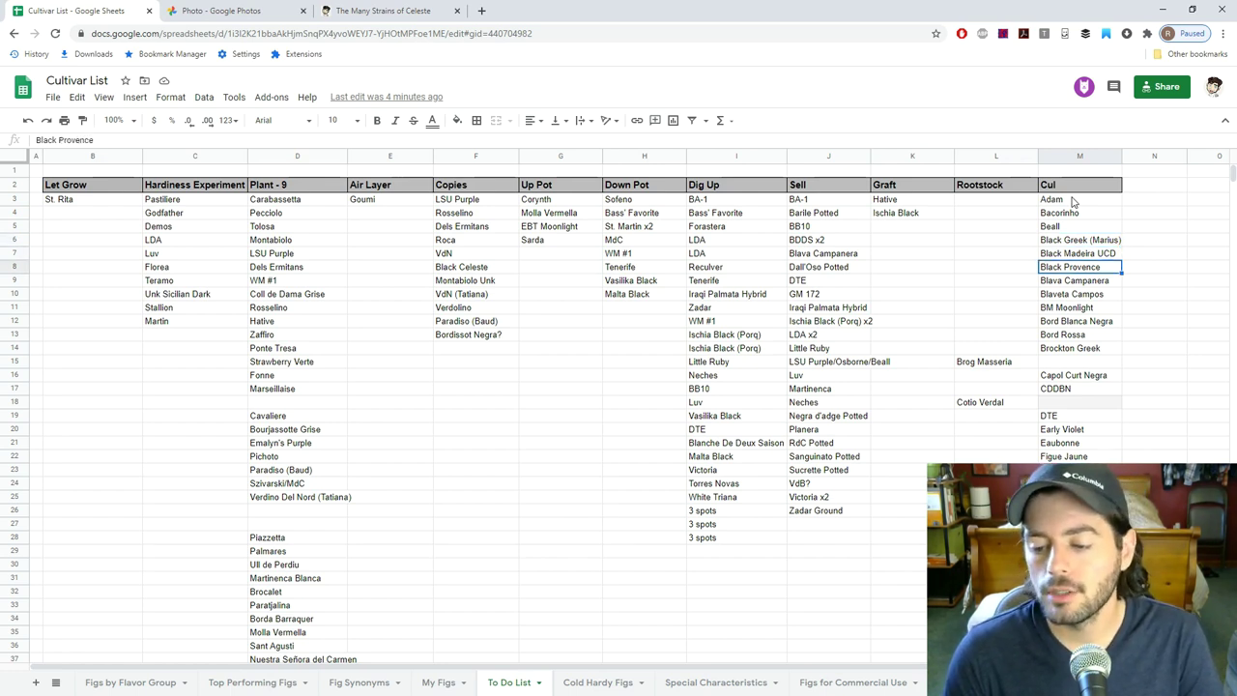
key("Up")
key("Up")
key("Up")
key("Up")
key("Up")
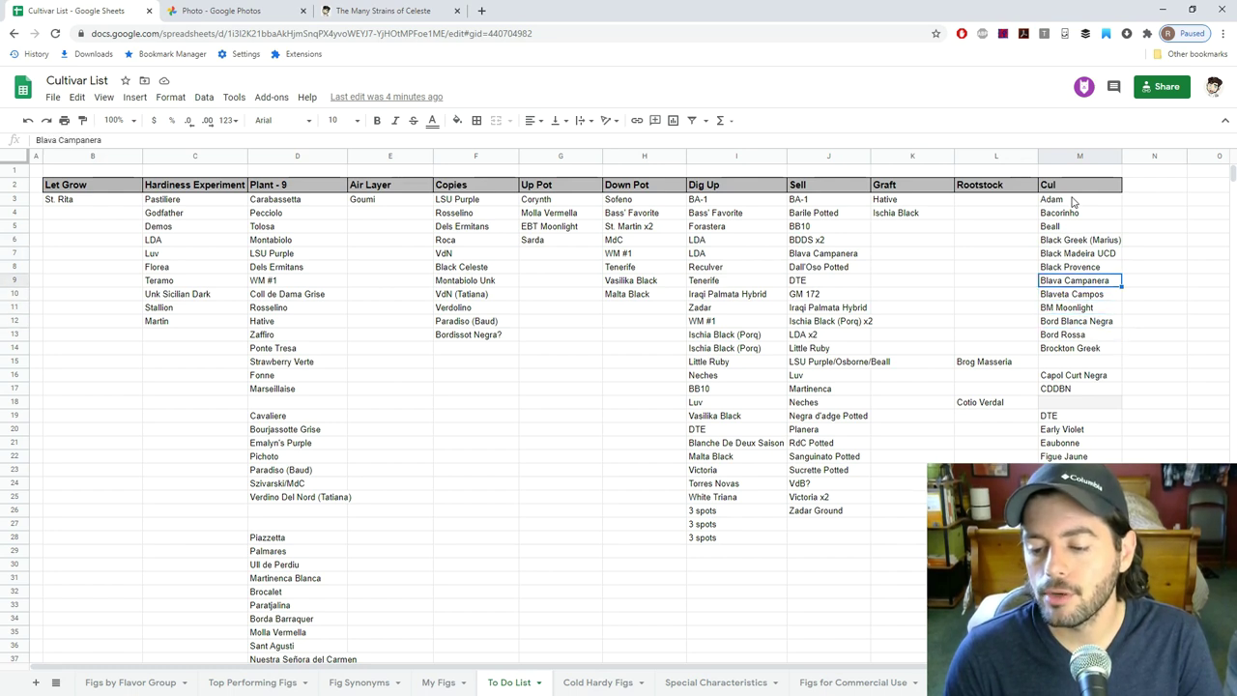
key("Down")
key("Down")
key("Down")
key("Down")
key("Down")
key("Down")
key("Down")
key("Down")
key("Down")
key("Down")
key("Down")
key("Down")
key("Down")
key("Down")
key("Down")
key("Down")
key("Down")
key("Down")
key("Down")
key("Down")
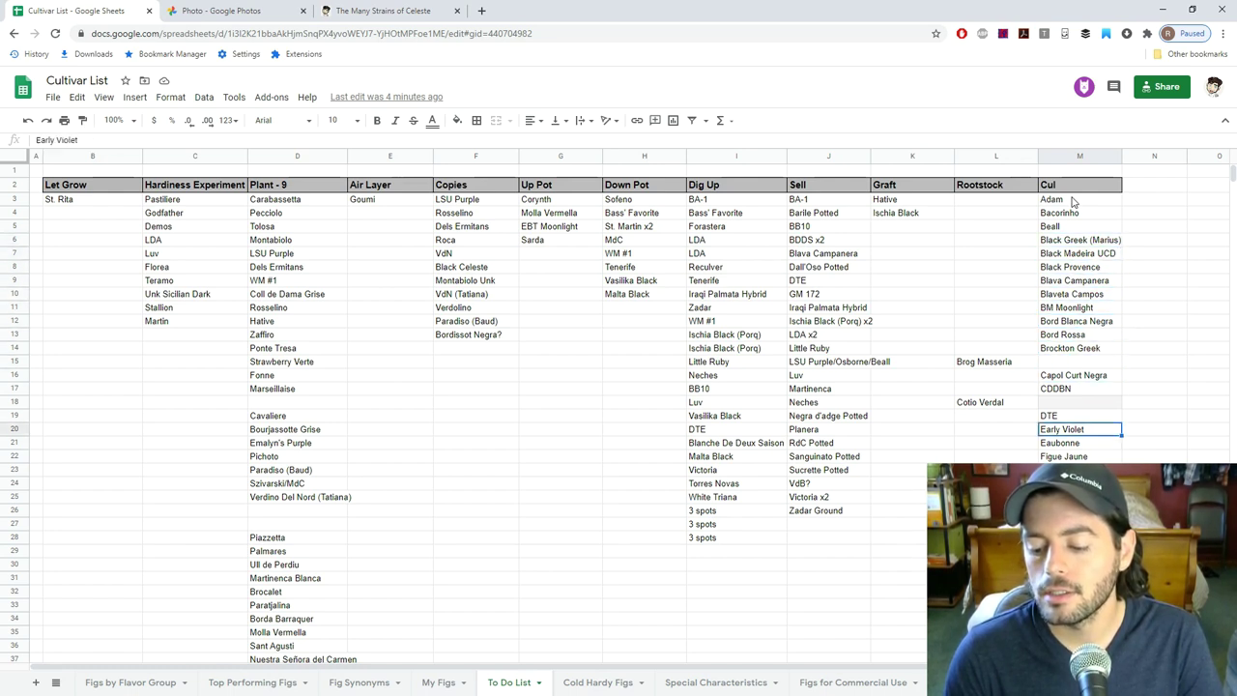
key("Down")
key("Down")
key("Down")
key("Up")
key("Up")
key("Up")
key("Up")
key("Up")
key("Up")
key("Up")
key("Up")
key("Up")
key("Up")
key("Up")
key("Up")
key("Up")
key("Up")
key("Up")
key("Up")
key("Up")
key("Up")
key("Up")
key("Up")
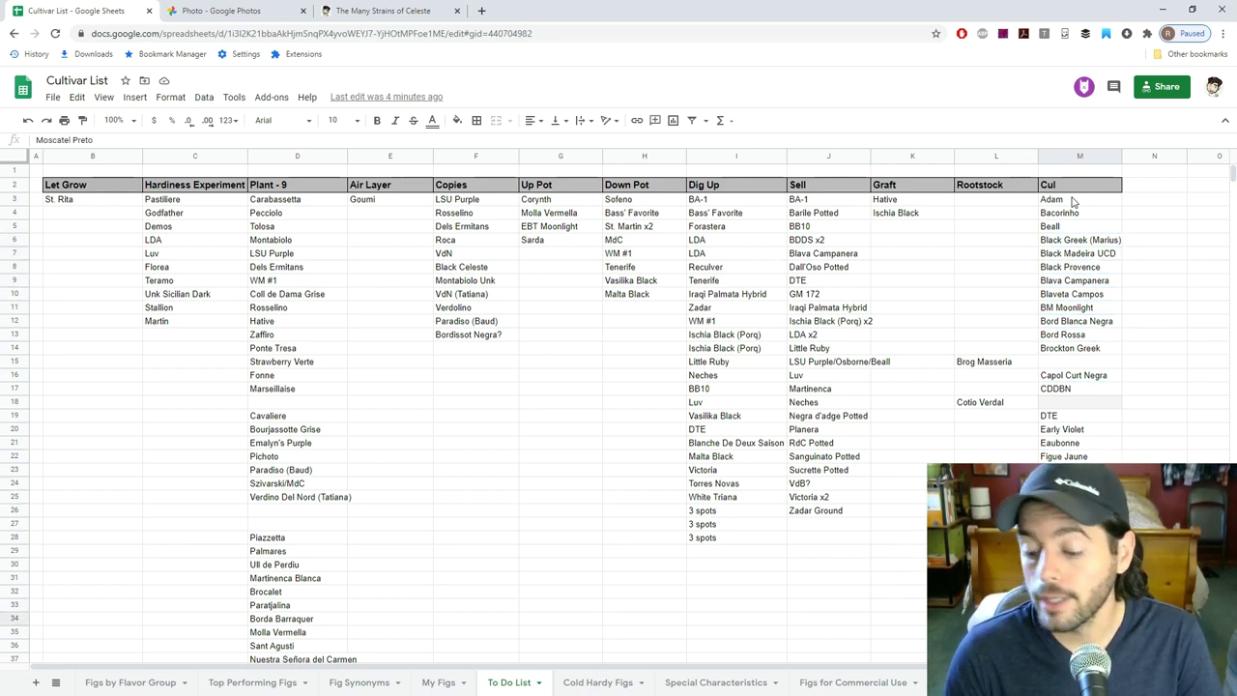
Go back up the Cul column to Black Greek (Marius) and alternate between it and Black Madeira UCD to review both.
key("Up")
key("Up")
key("Up")
key("Up")
key("Up")
key("Up")
key("Up")
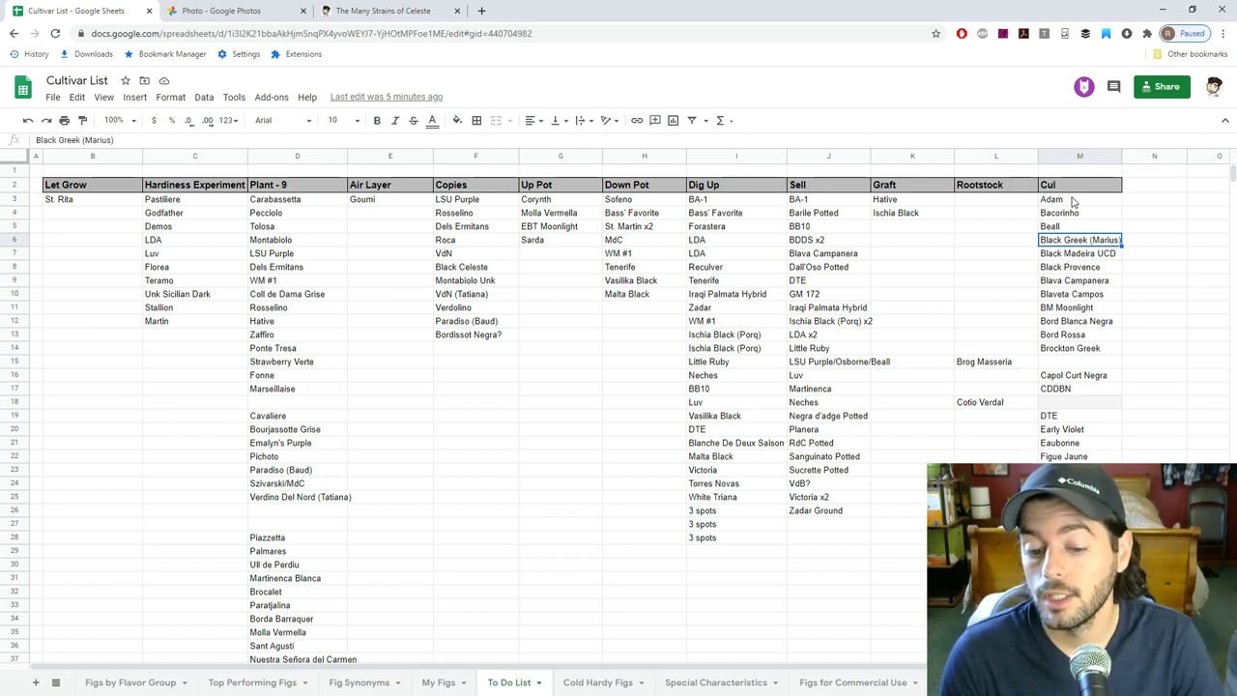
key("Down")
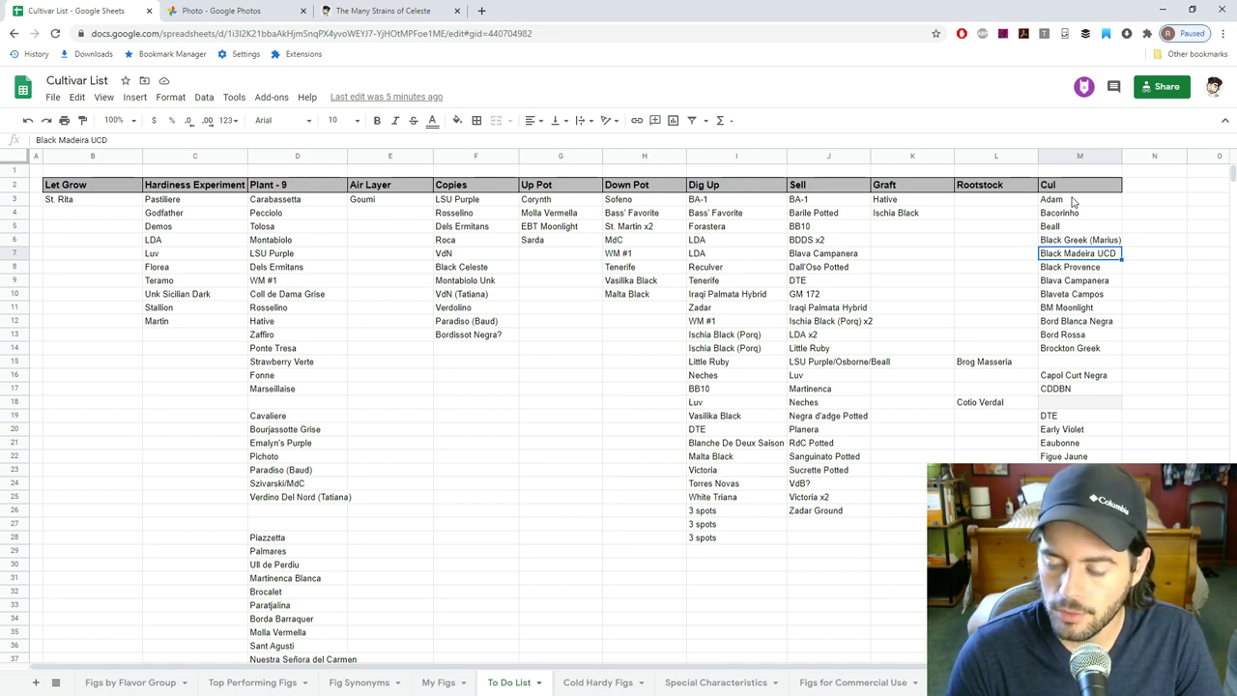
key("Up")
key("Down")
key("Up")
key("Down")
key("Up")
key("Down")
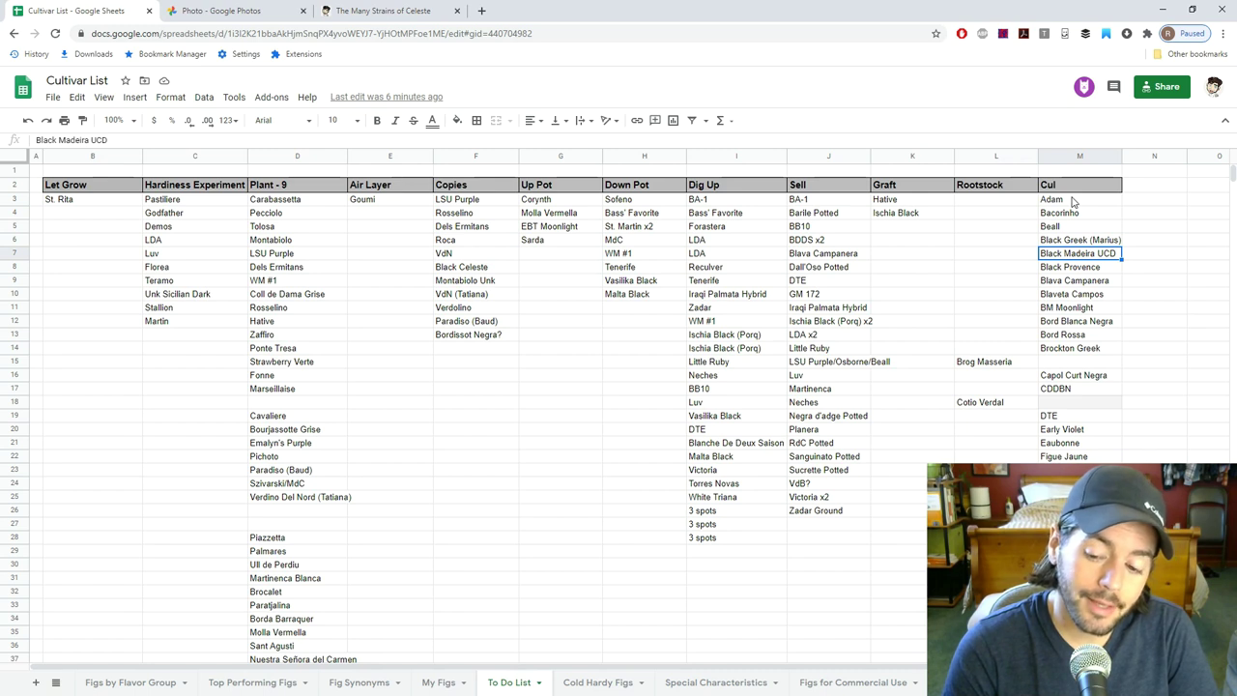
Go through the Cul entries from Black Madeira UCD and Black Provence down to Blava Campanera.
key("Down")
key("Down")
key("Up")
key("Up")
key("Down")
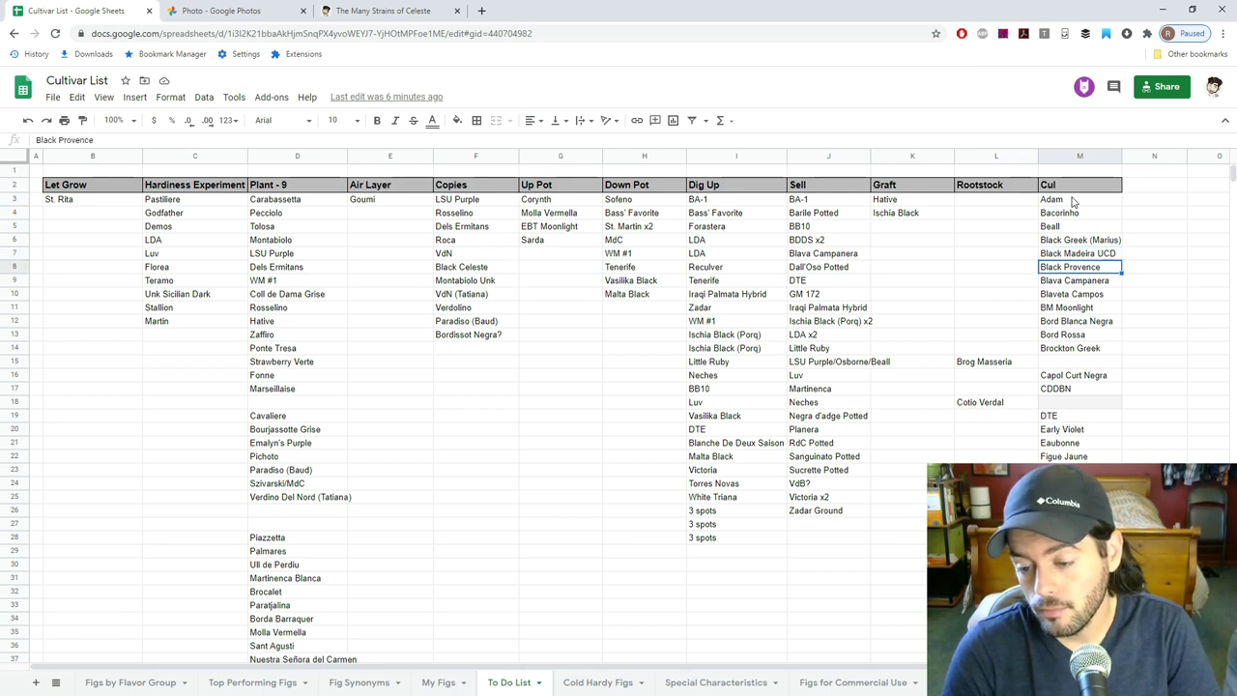
key("Up")
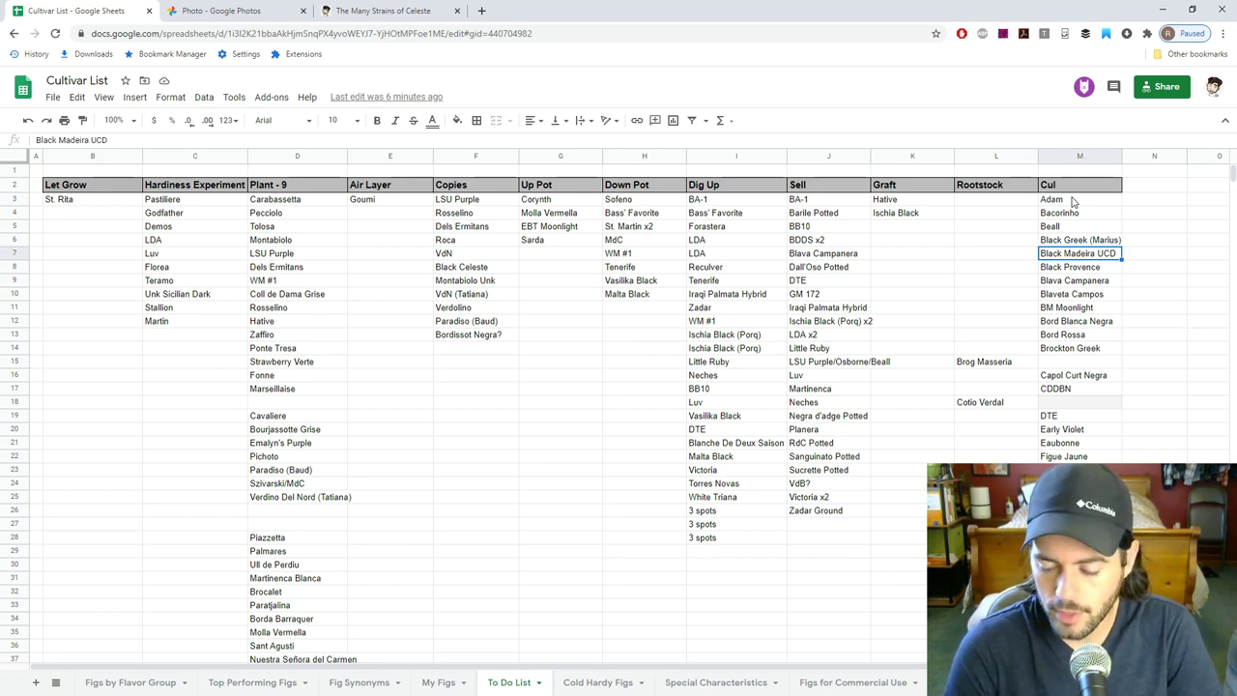
key("Down")
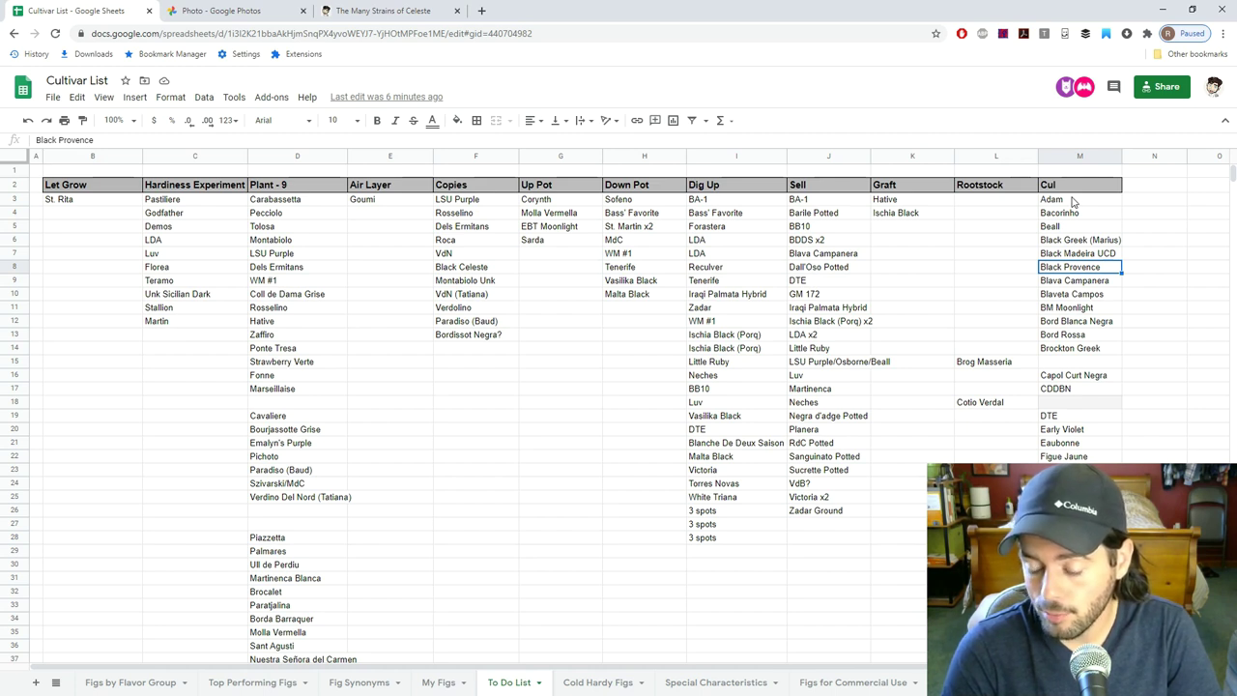
key("Down")
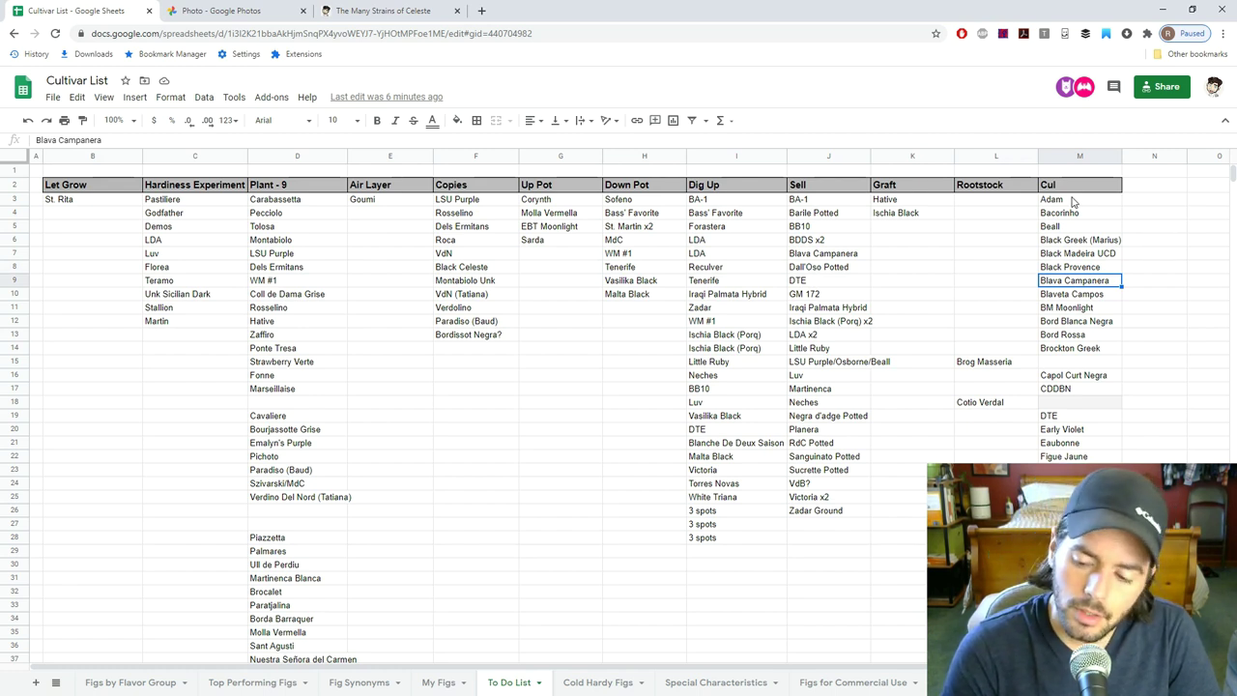
Run the cell selection far down the Cul column and back up to Blava Campanera to review the remaining varieties.
key("Down")
key("Down")
key("Down")
key("Down")
key("Down")
key("Down")
key("Down")
key("Down")
key("Down")
key("Down")
key("Down")
key("Down")
key("Down")
key("Down")
key("Down")
key("Down")
key("Down")
key("Down")
key("Down")
key("Down")
key("Up")
key("Up")
key("Up")
key("Up")
key("Up")
key("Up")
key("Up")
key("Up")
key("Up")
key("Up")
key("Up")
key("Up")
key("Up")
key("Up")
key("Up")
key("Up")
key("Up")
key("Up")
key("Up")
key("Up")
key("Up")
key("Up")
key("Up")
key("Up")
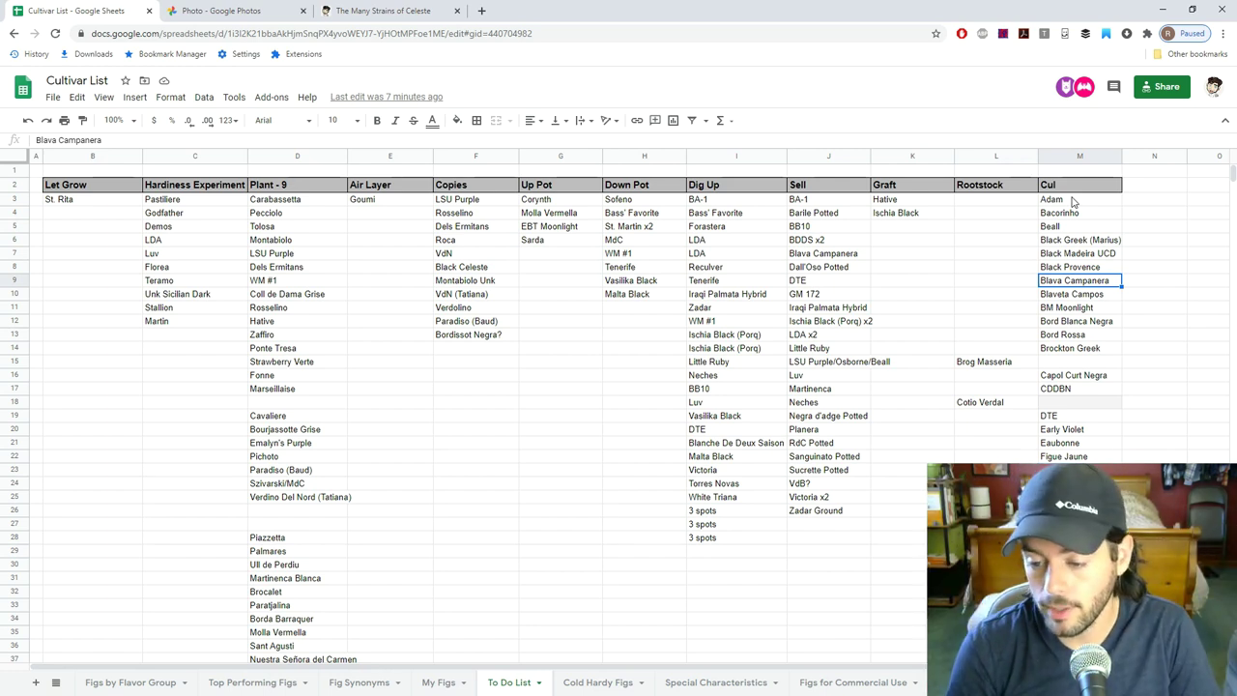
key("Down")
key("Up")
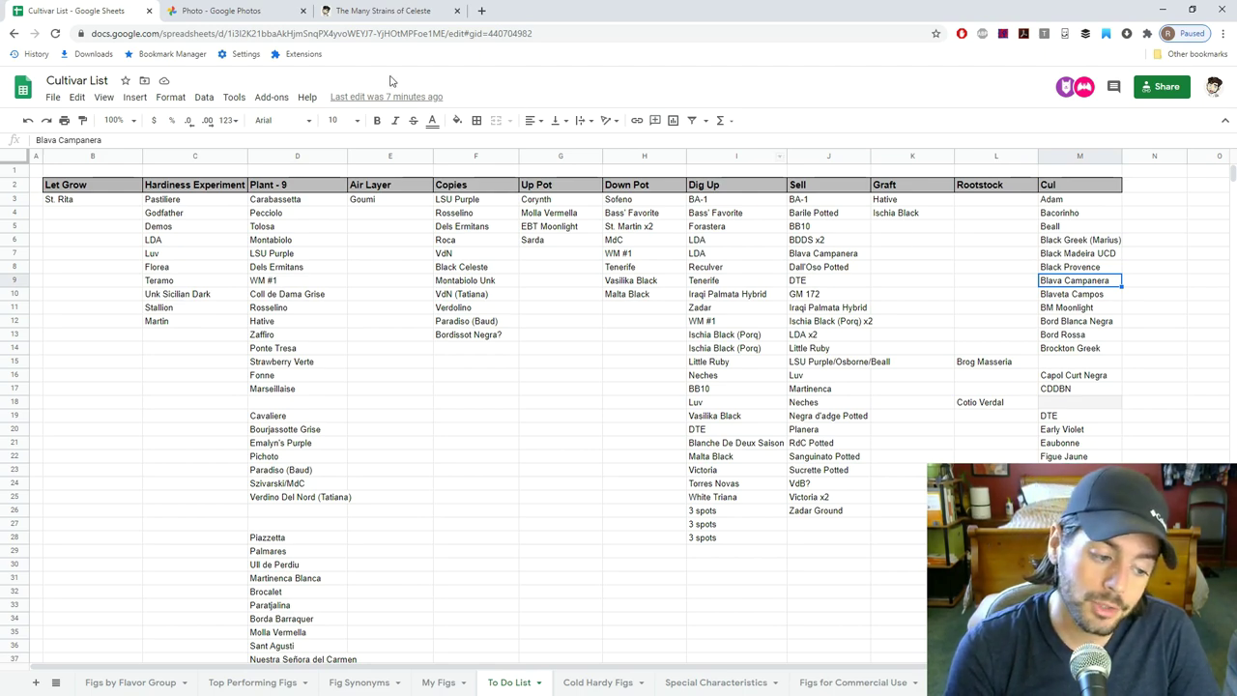
Open monserratpons.com in a new browser tab and search its European fig varieties for "blava".
left_click(480, 11)
type("mon")
key("Return")
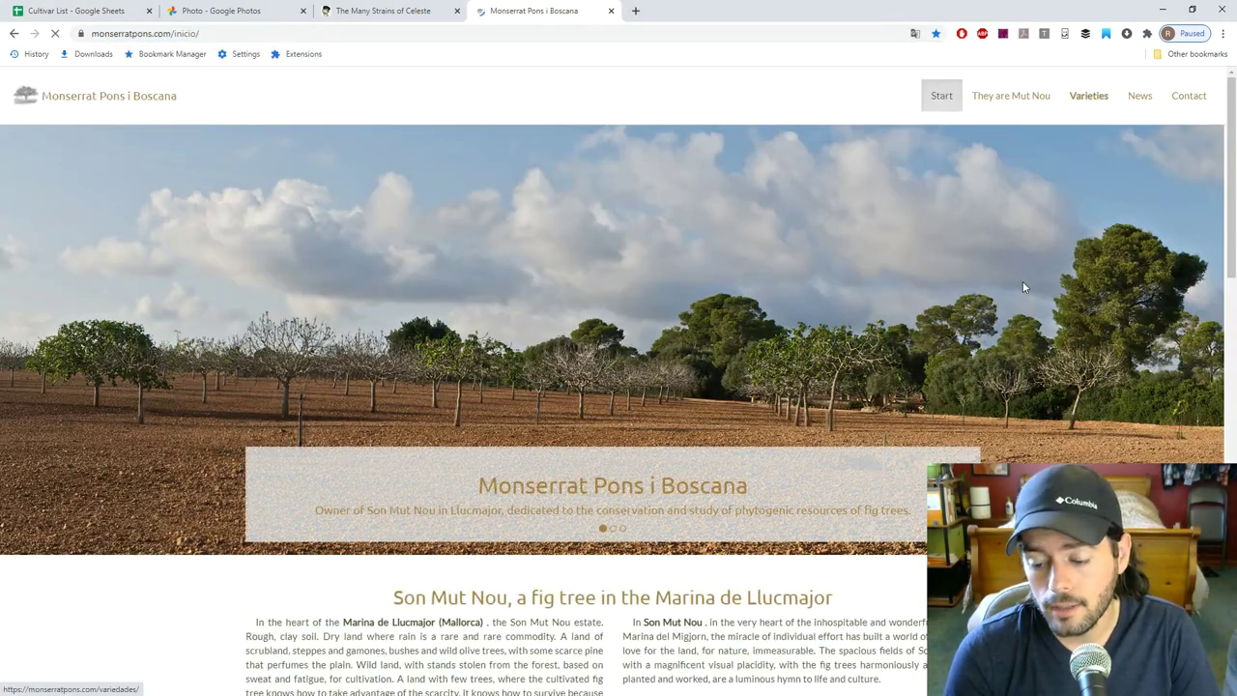
left_click(1086, 95)
left_click(931, 412)
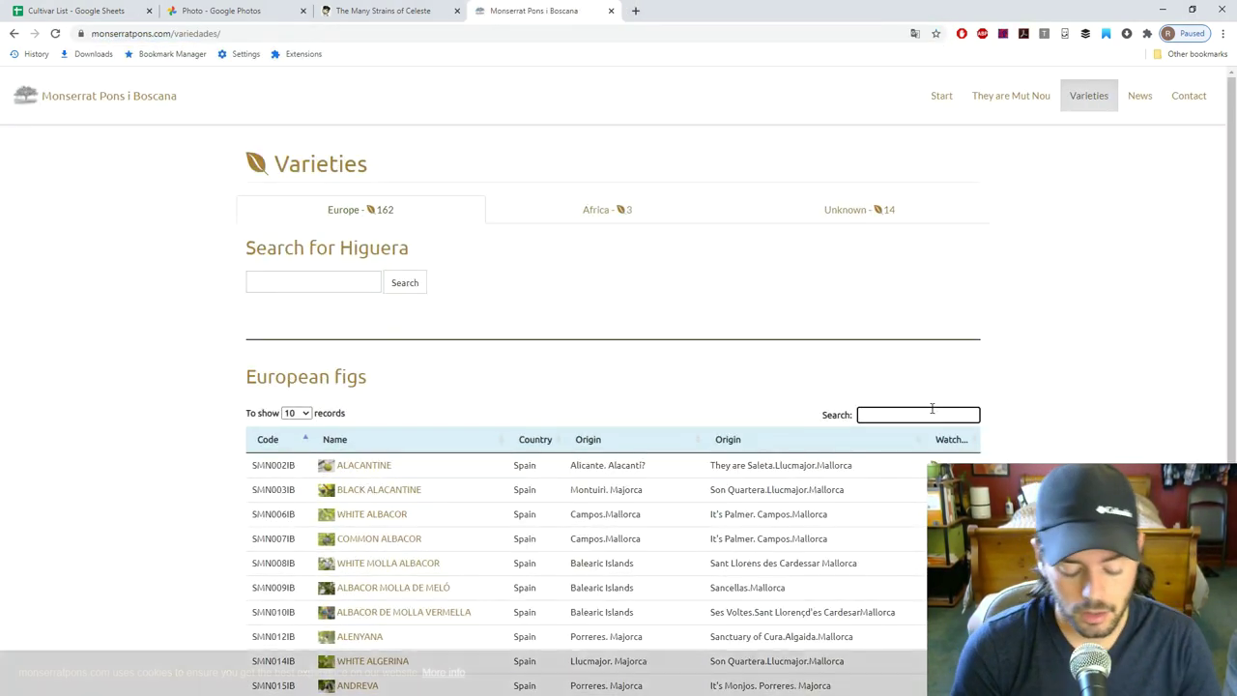
type("blava")
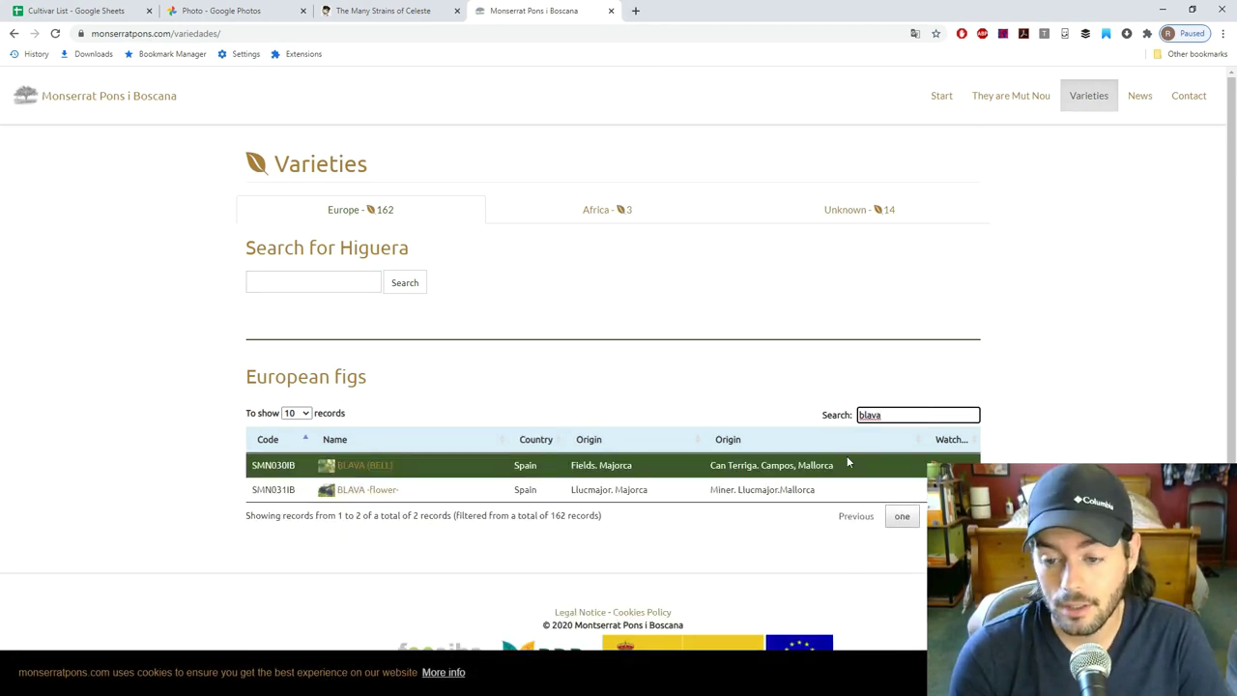
Show the results in the original Spanish, restore the English translation, and open the Blava (Campanera) record.
left_click(914, 35)
left_click(808, 61)
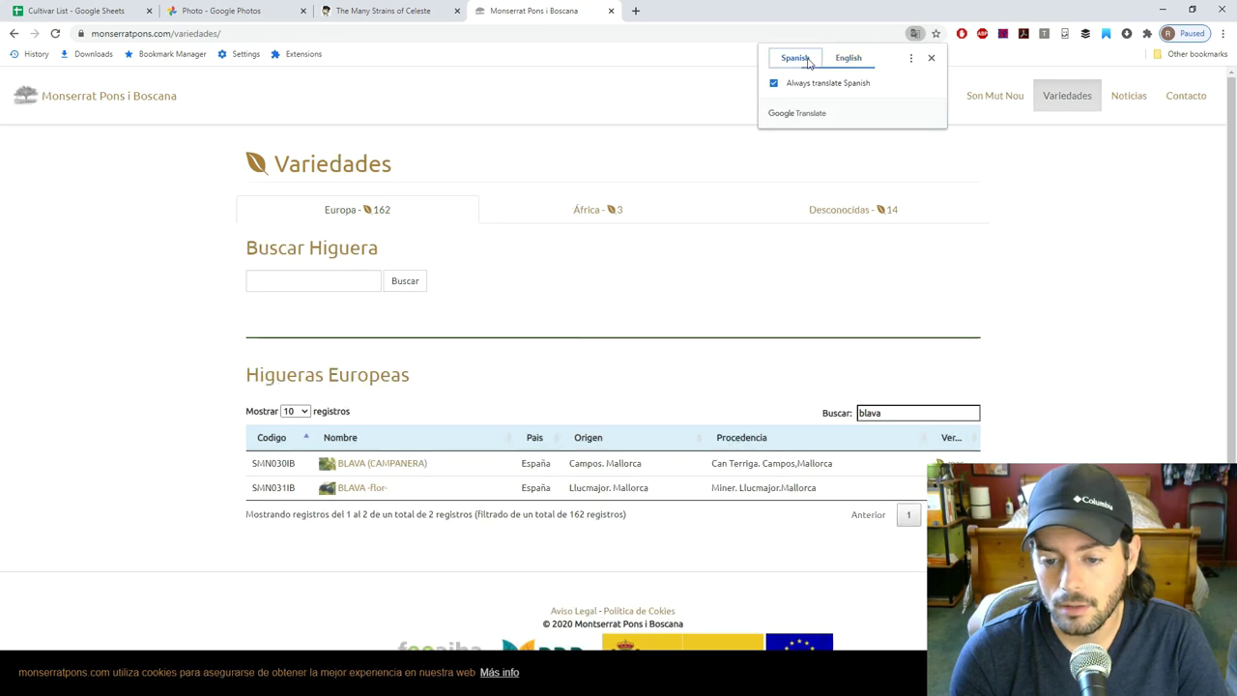
left_click(848, 59)
left_click(609, 465)
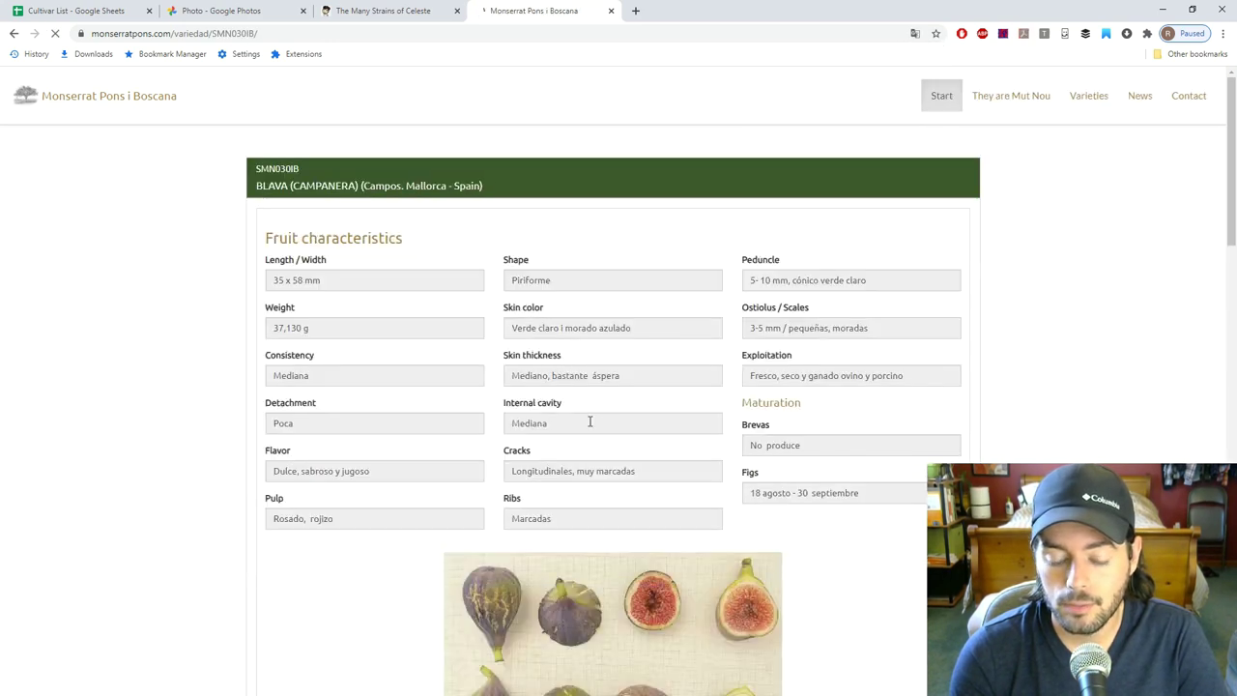
Examine the Blava (Campanera) fruit characteristics, description and enlarged tree photo, and close the website to return to the To Do List.
scroll(574, 417, "down", 2)
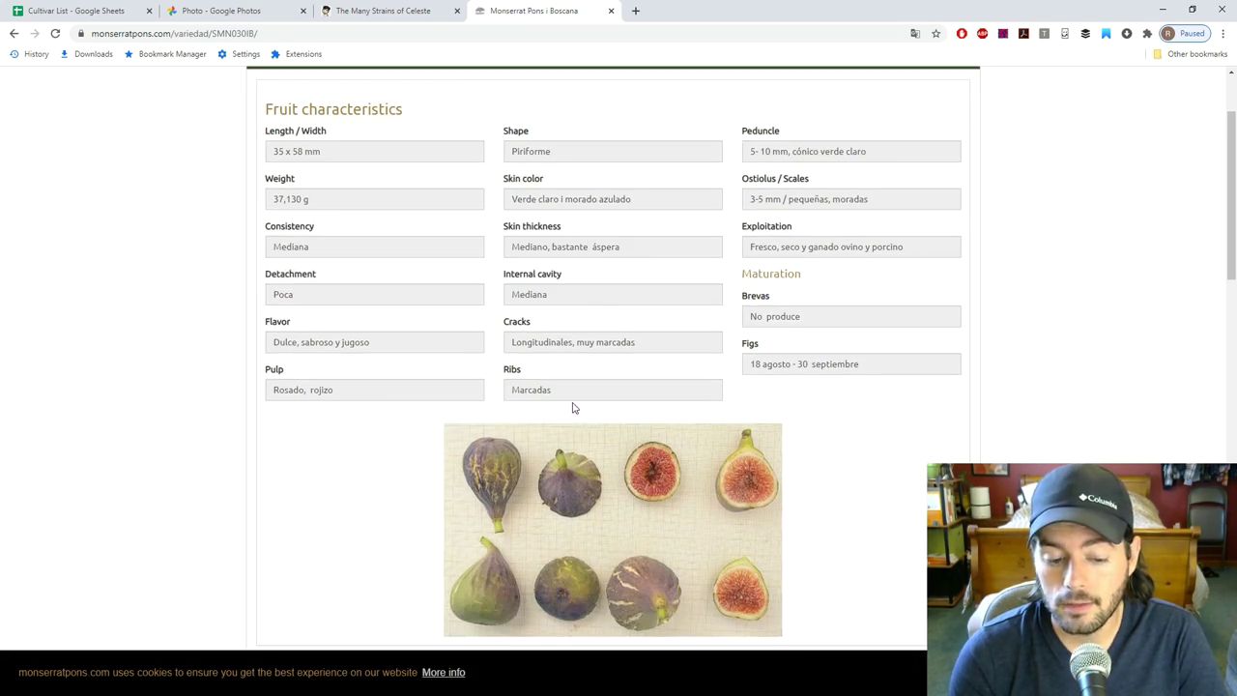
scroll(572, 407, "down", 15)
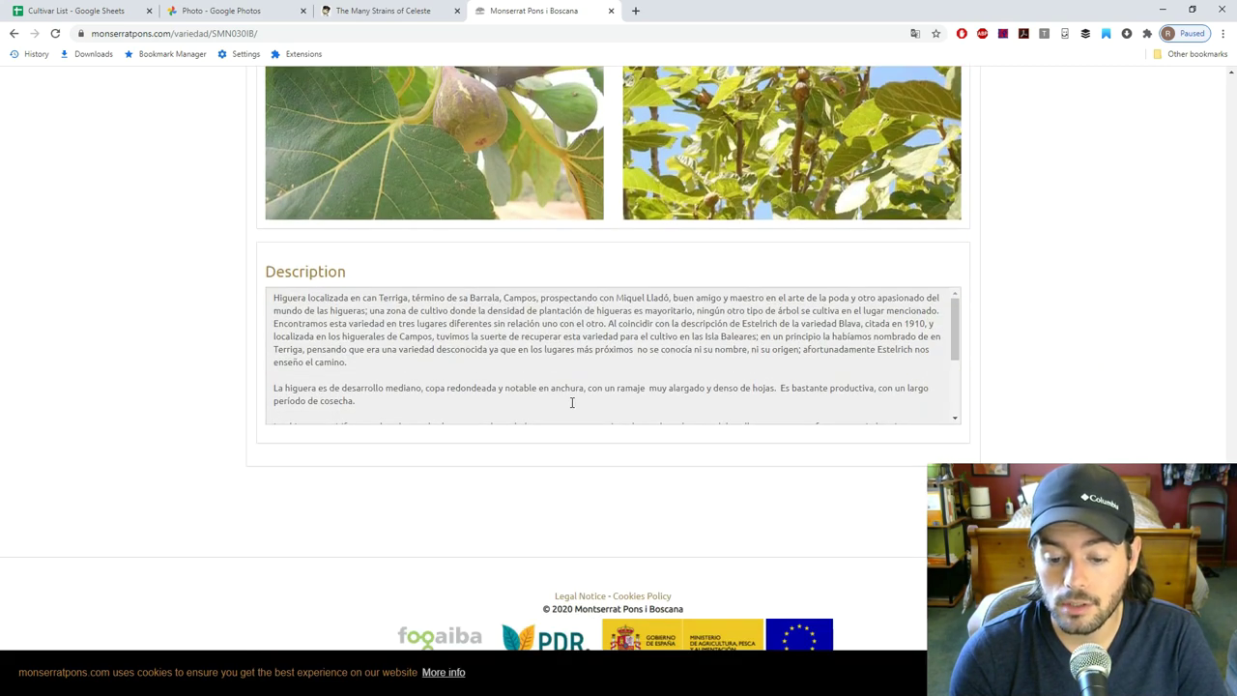
scroll(573, 402, "down", 1)
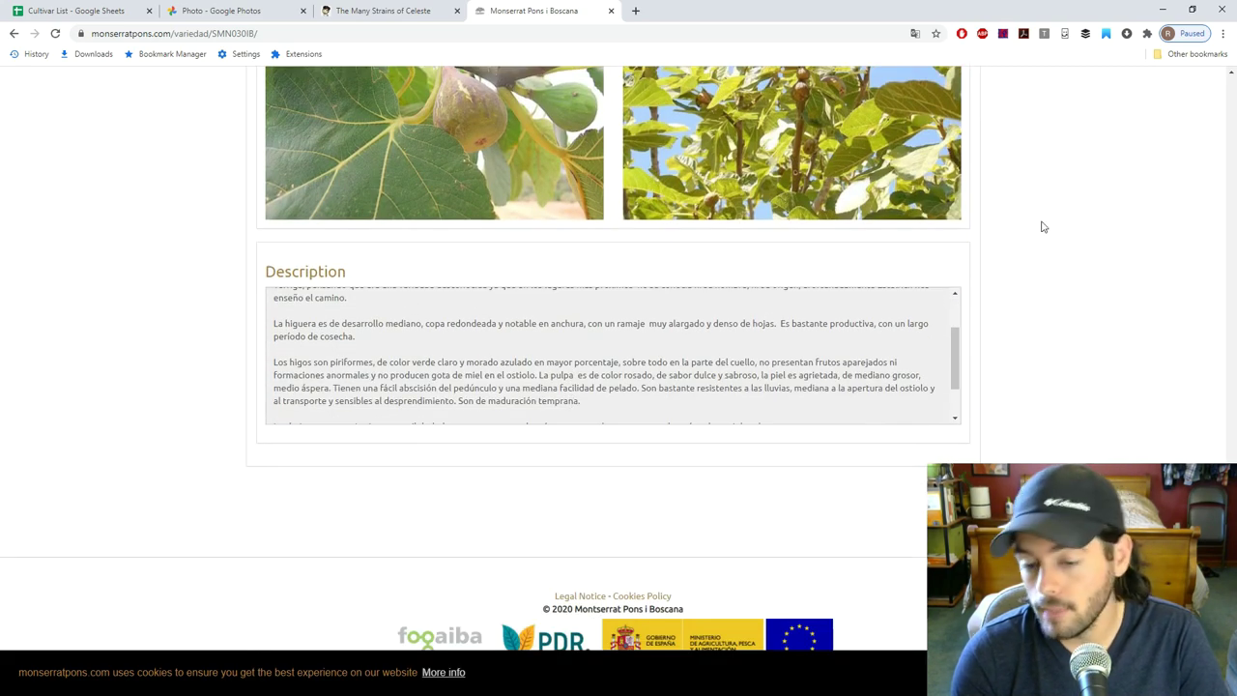
scroll(1013, 229, "up", 1)
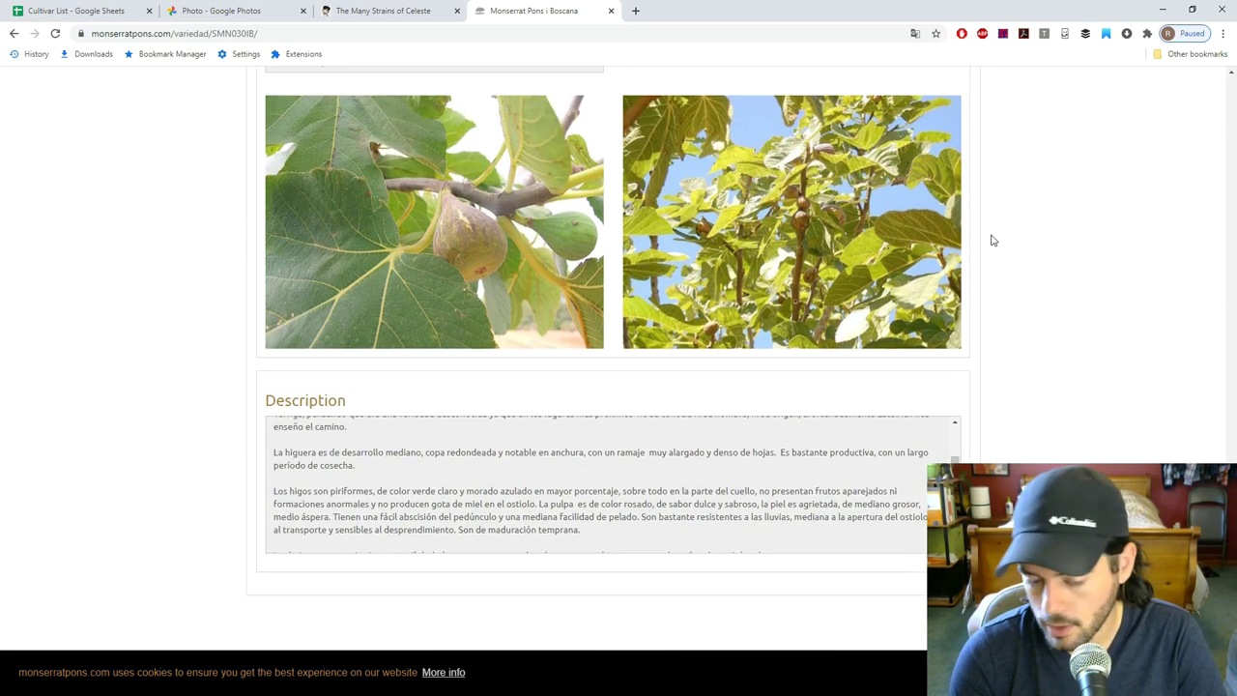
scroll(758, 273, "up", 1)
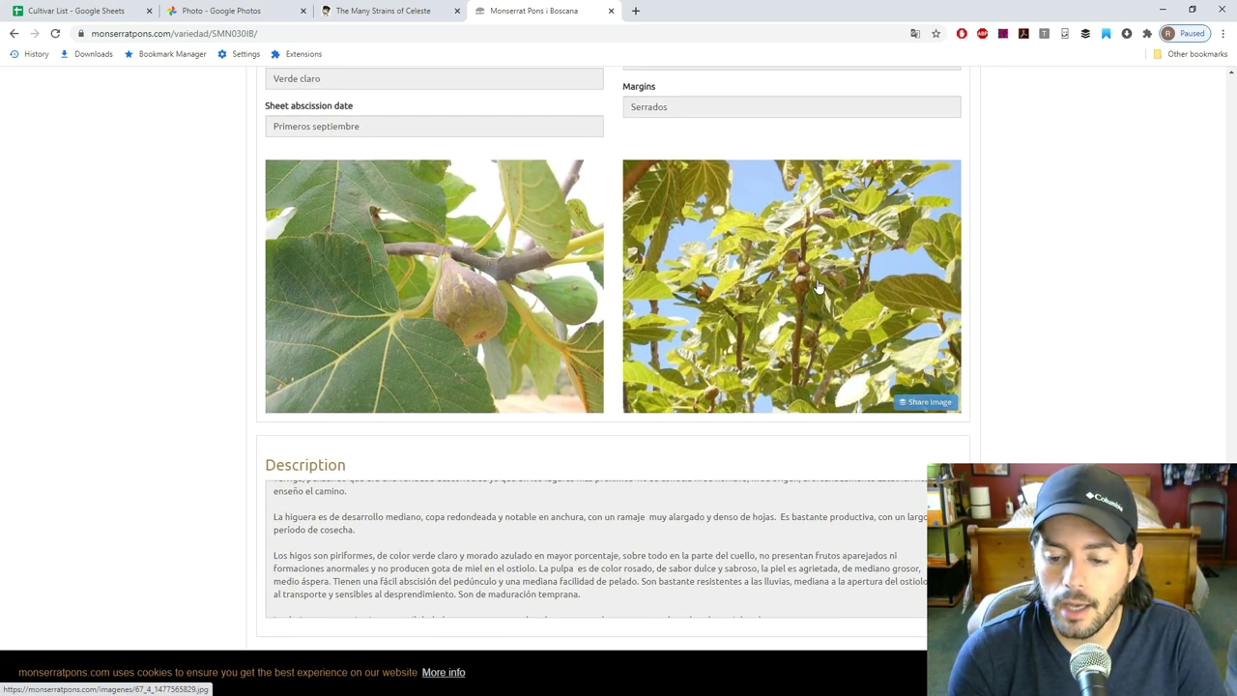
left_click(817, 287)
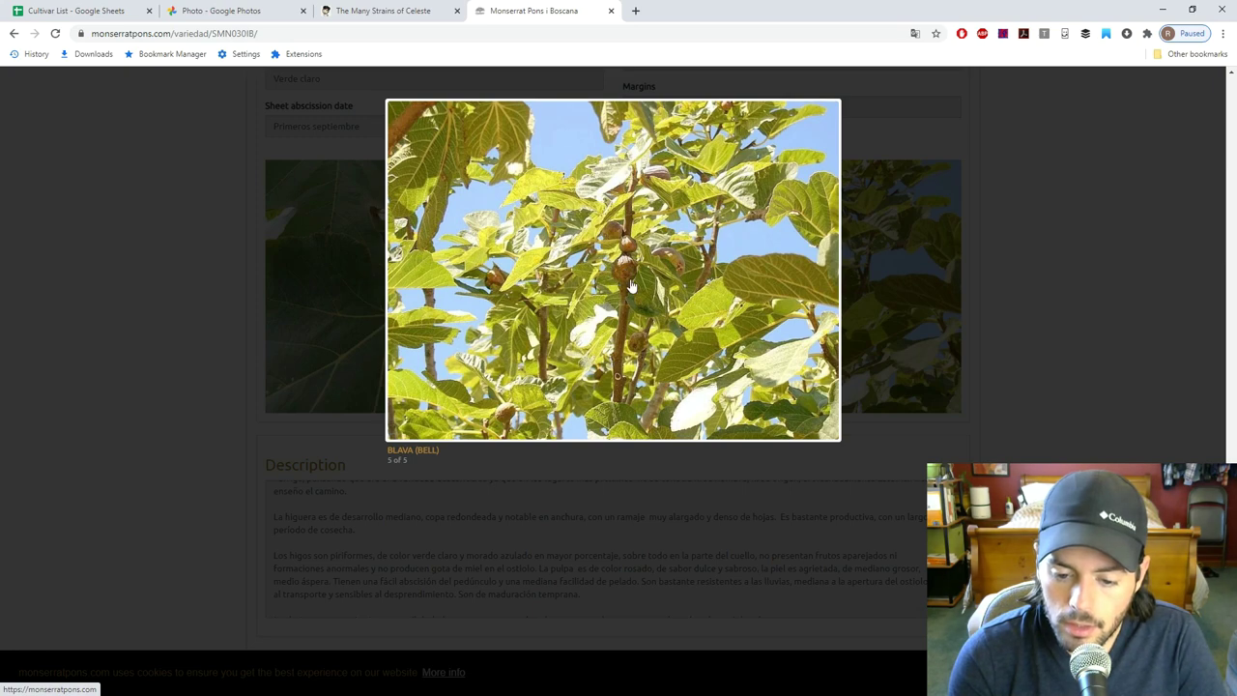
left_click(1041, 263)
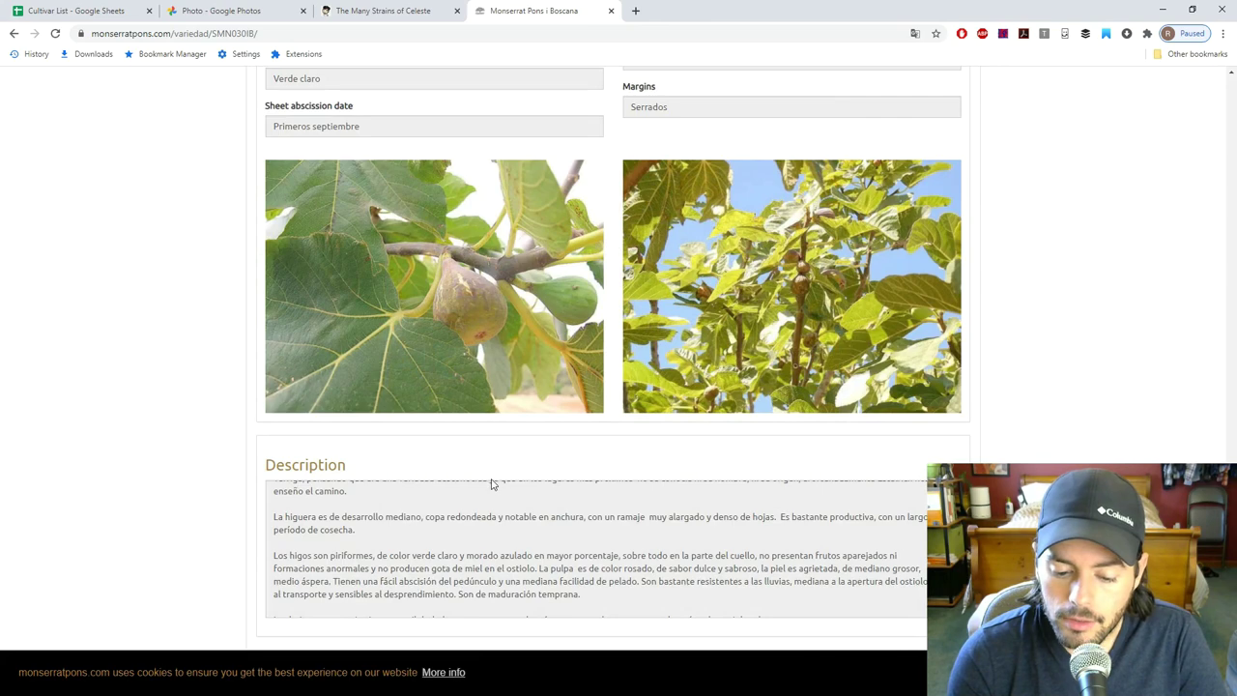
scroll(444, 448, "up", 15)
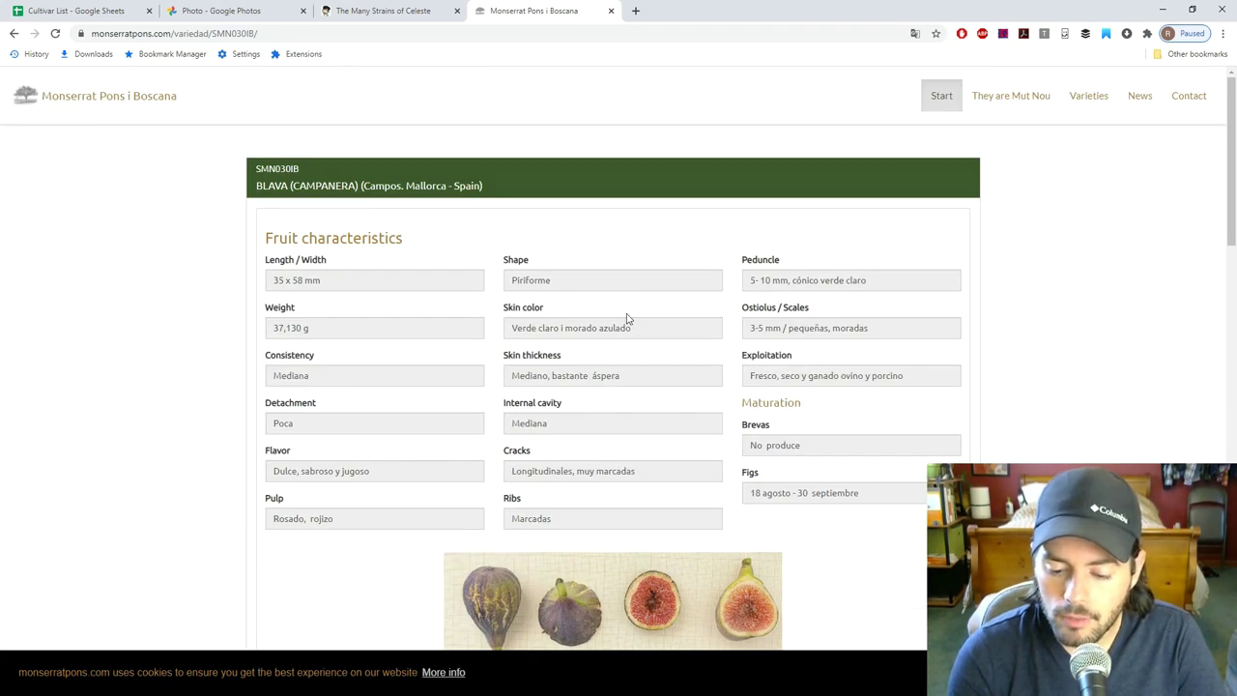
left_click(611, 11)
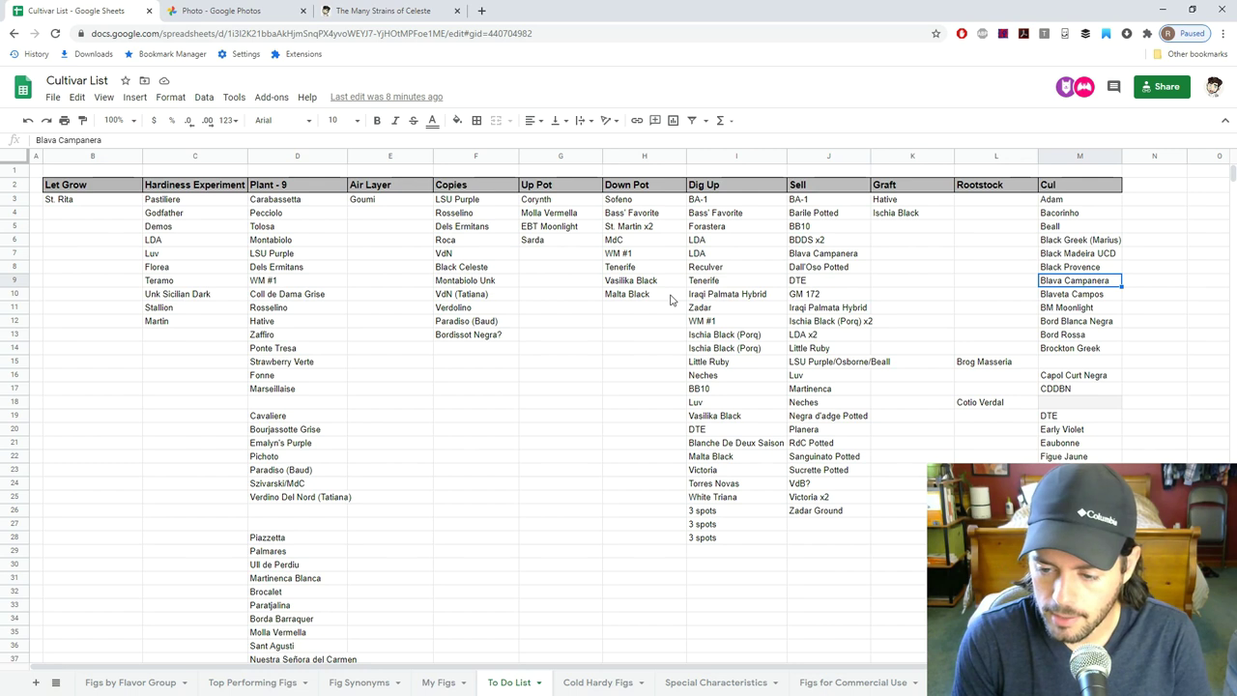
Go through the Cul entries one by one from Blaveta Campos through Bord Rossa and Brockton Greek to Capol Curt Negra.
key("Down")
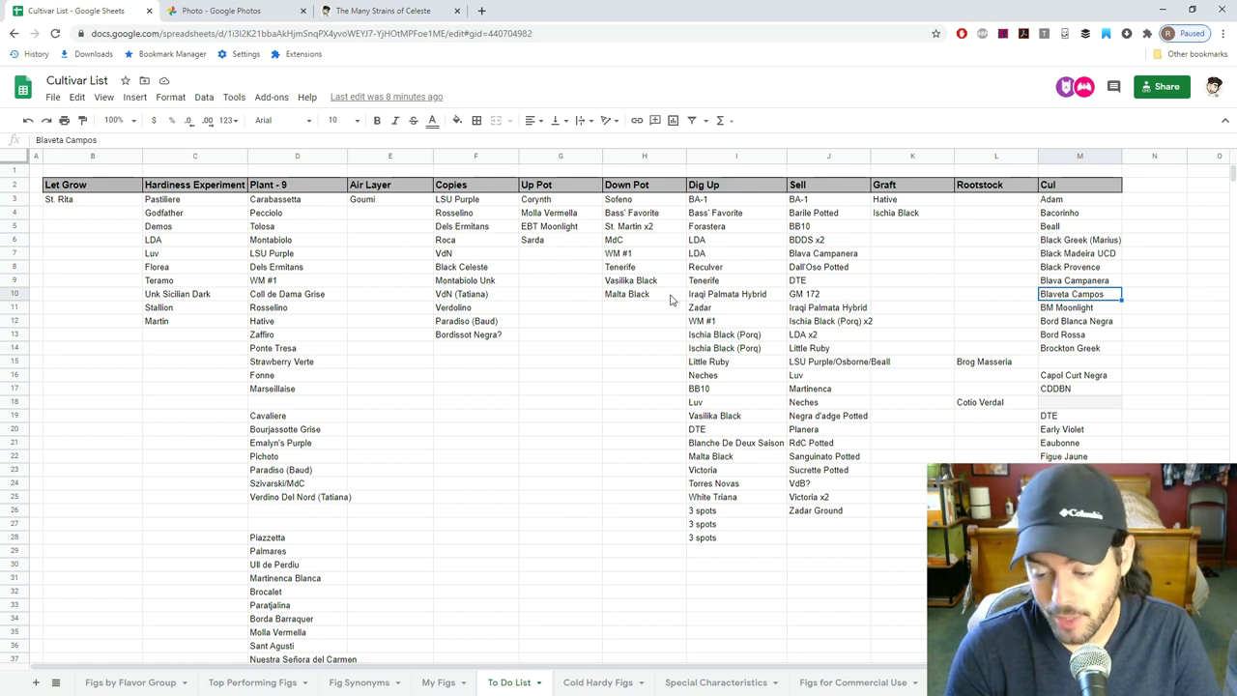
key("Down")
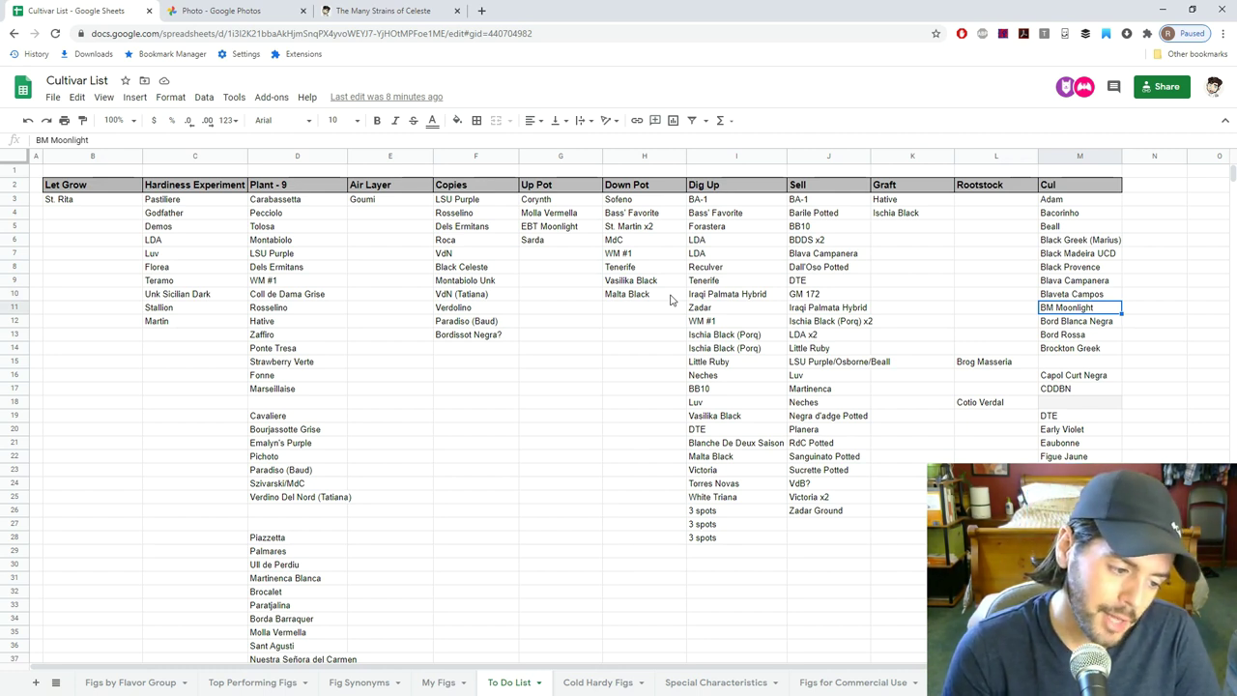
key("Down")
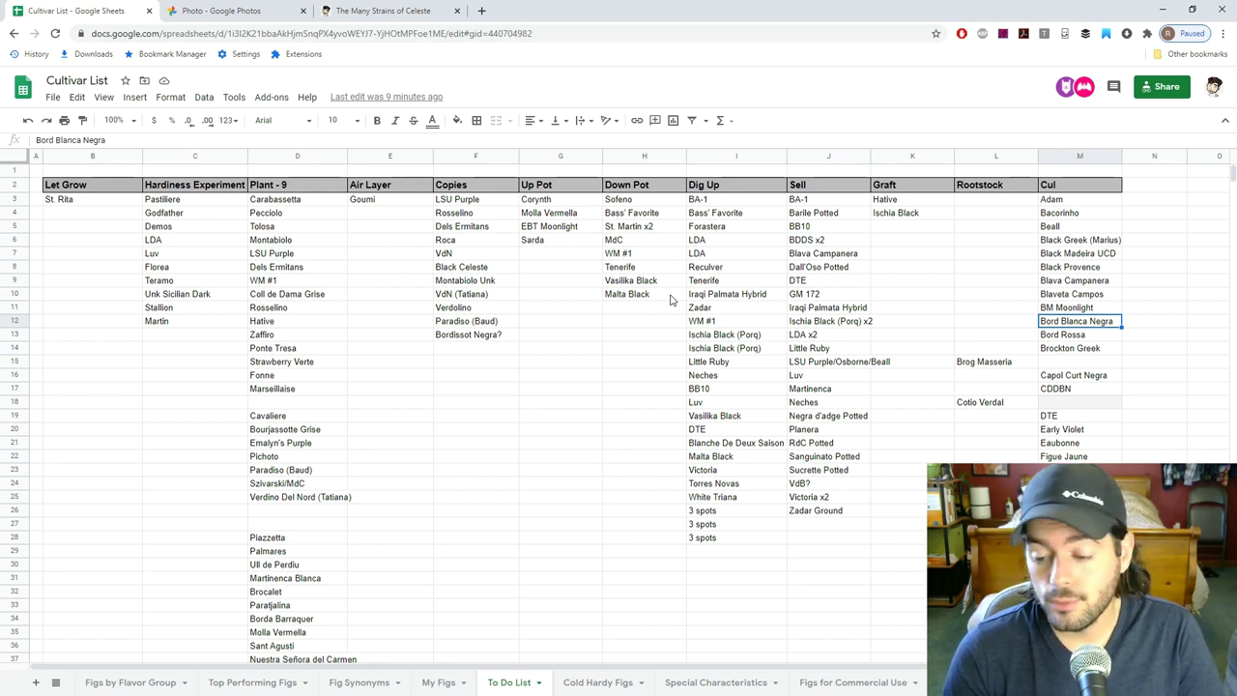
key("Up")
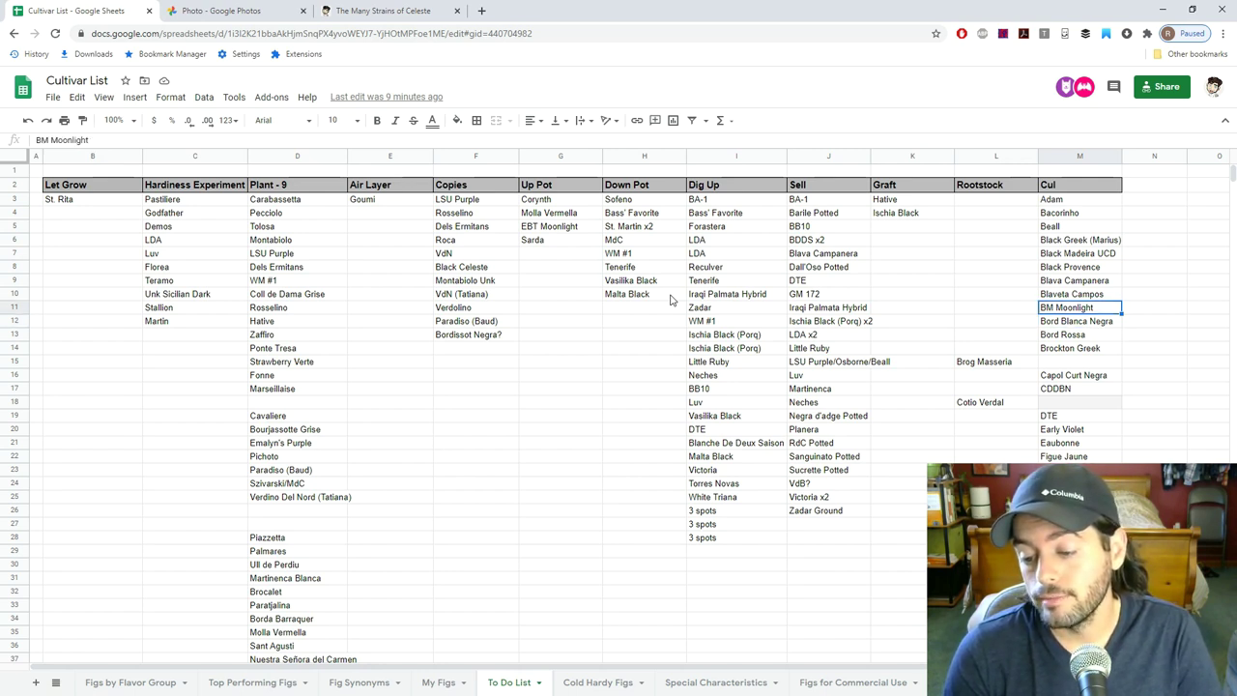
key("Down")
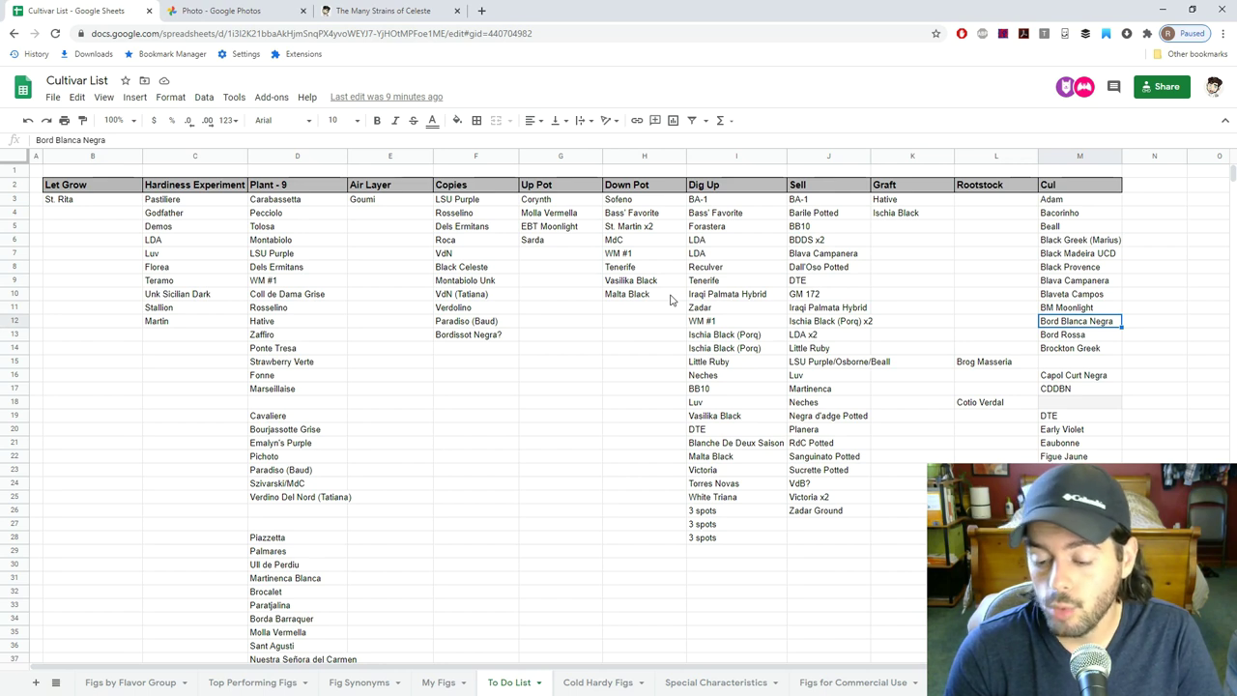
key("Down")
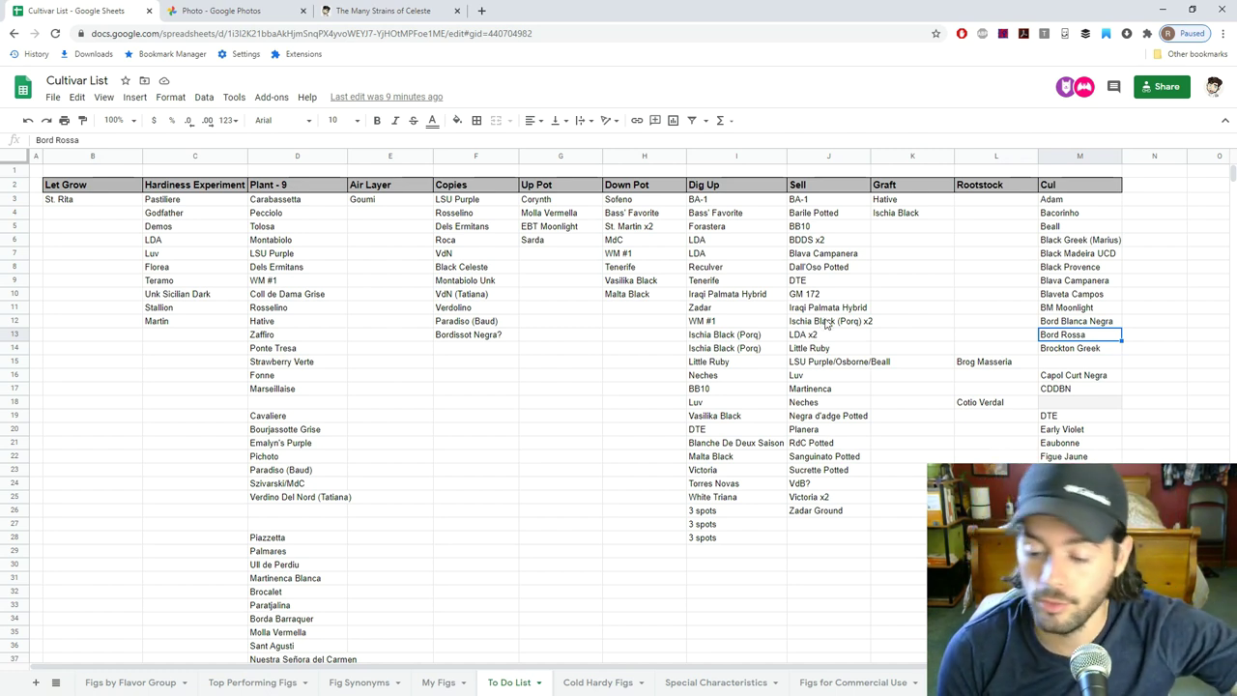
key("Down")
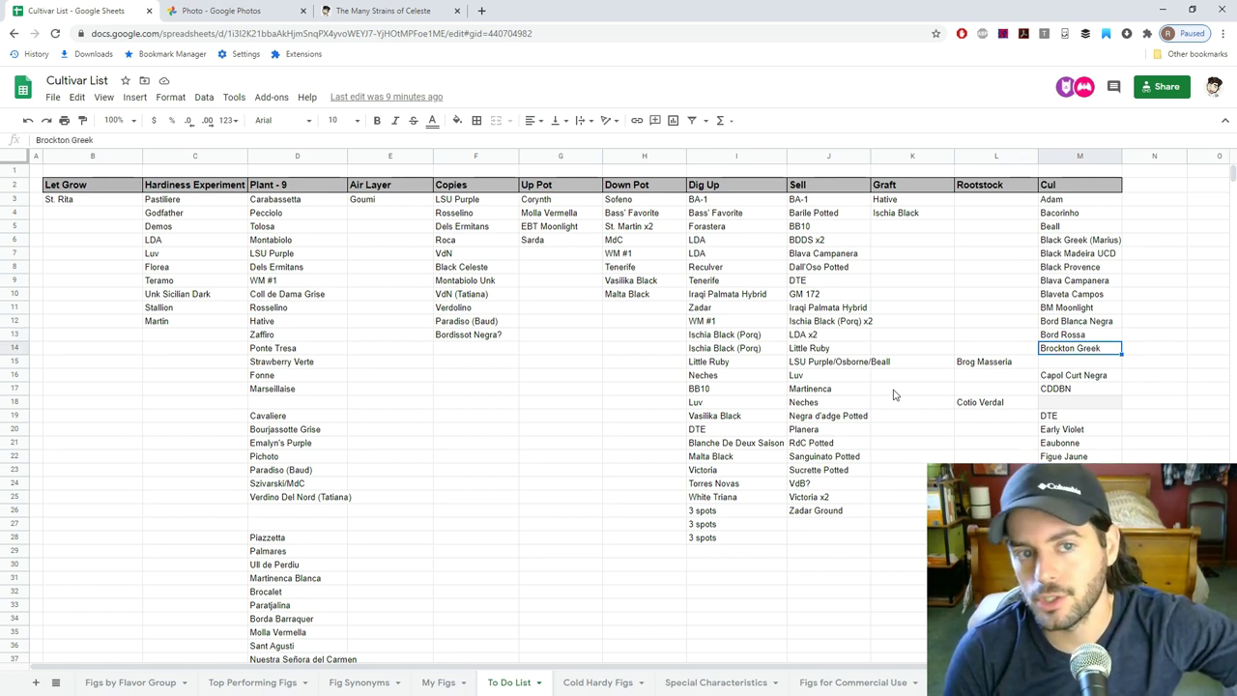
key("Down")
key("Down")
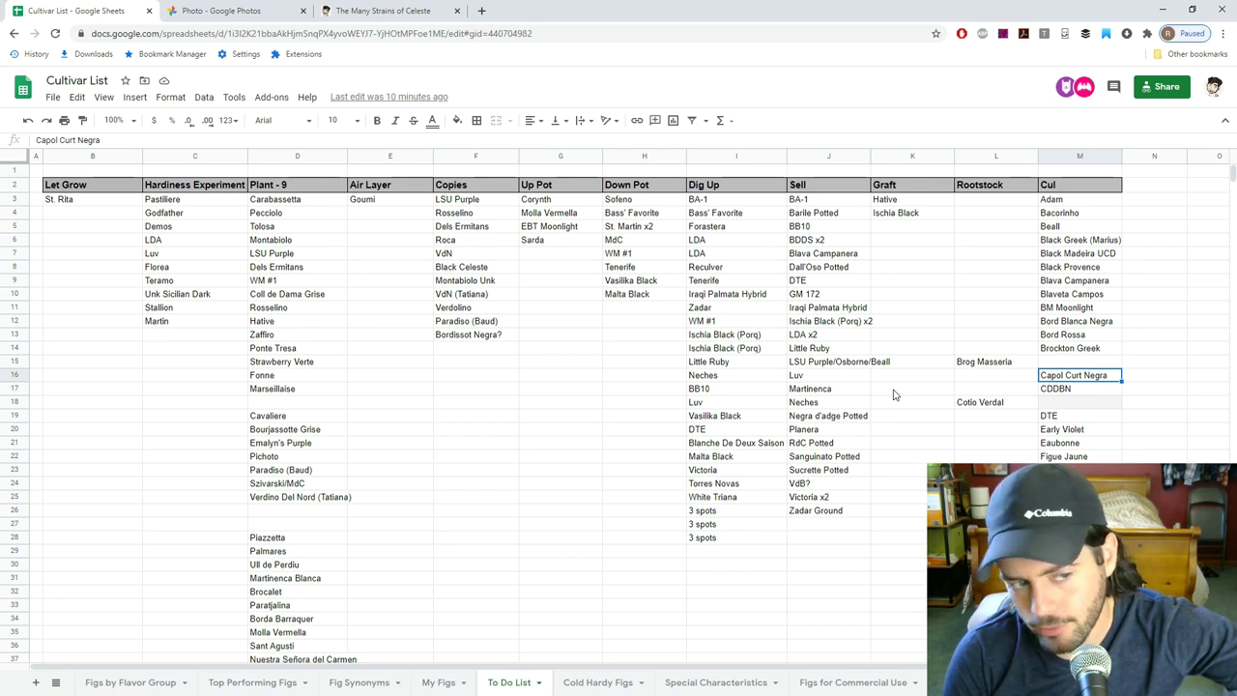
Review Brog Masseria in the Rootstock column and the cells around it.
key("Left")
key("Up")
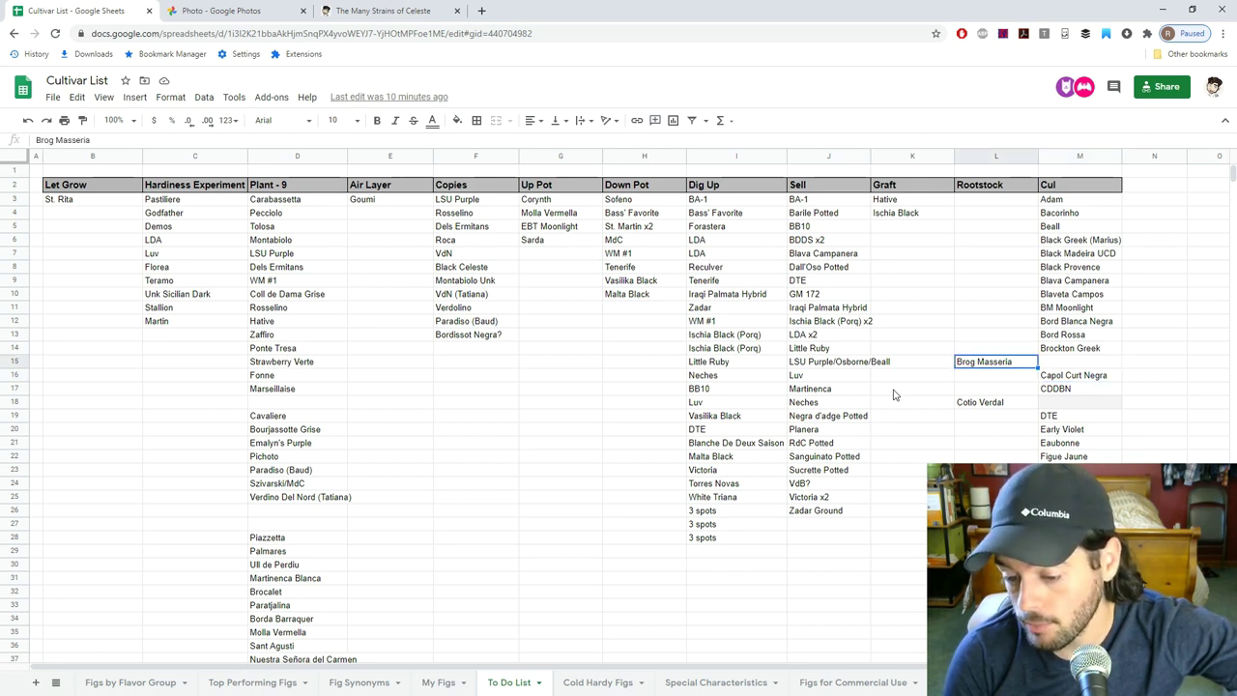
key("Right")
key("Left")
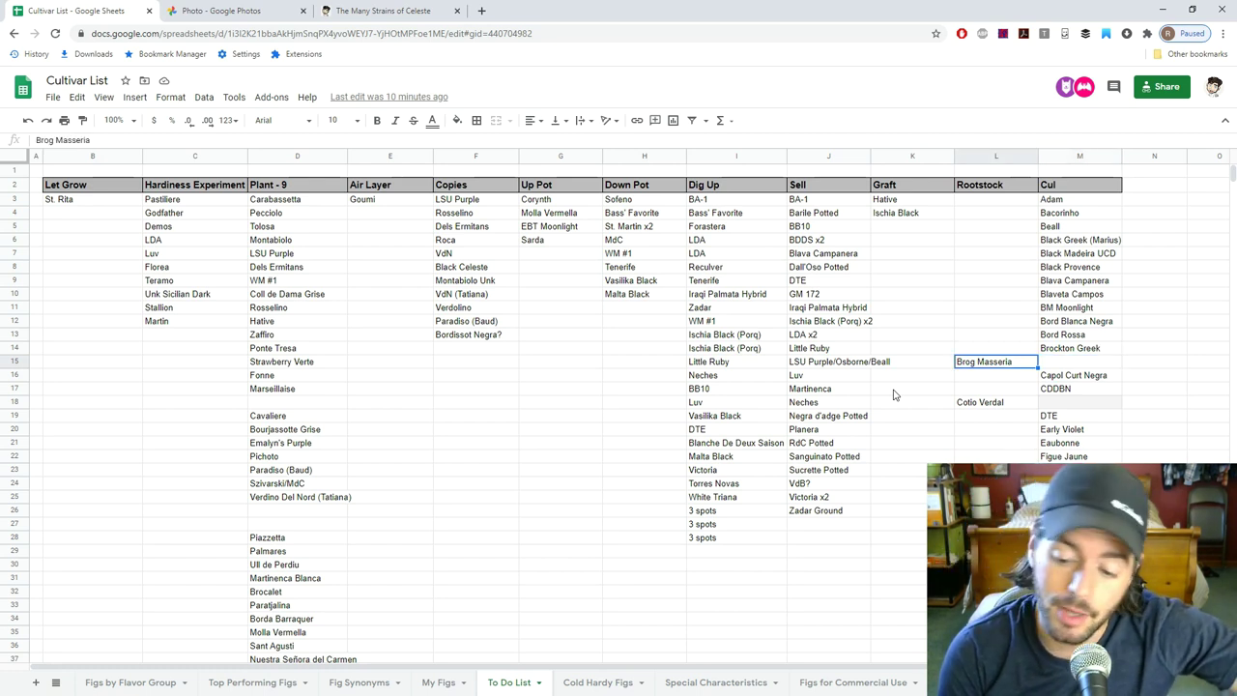
key("Down")
key("Down")
key("Up")
key("Up")
Move on to CDDBN in the Cul column and to Cotio Verdal in the Rootstock column.
key("Down")
key("Down")
key("Right")
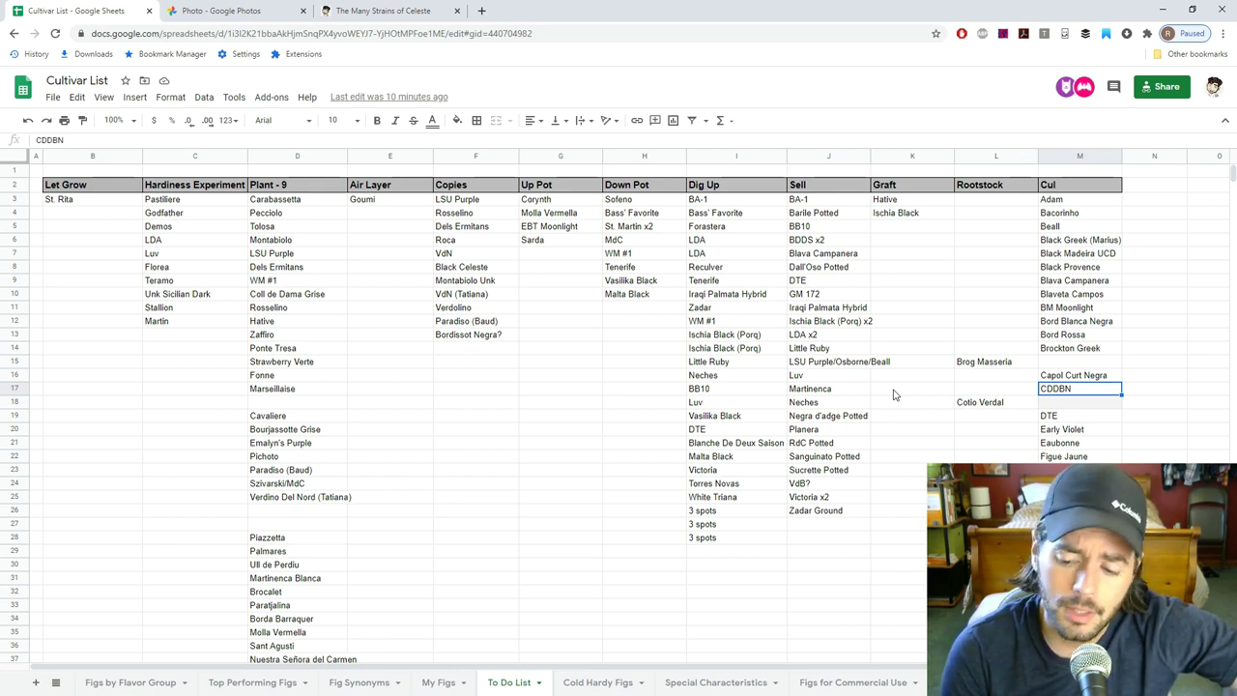
key("Down")
key("Left")
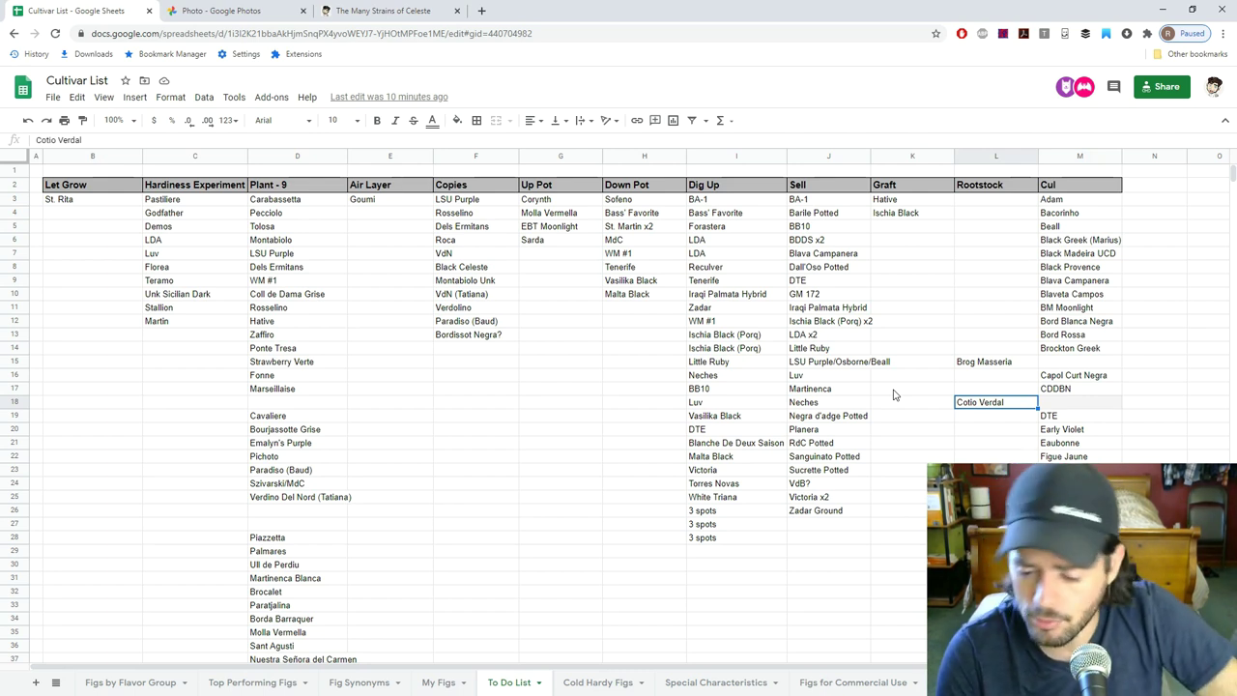
Review Cotio Verdal in the Rootstock column against the empty Cul cell beside it.
key("Right")
key("Left")
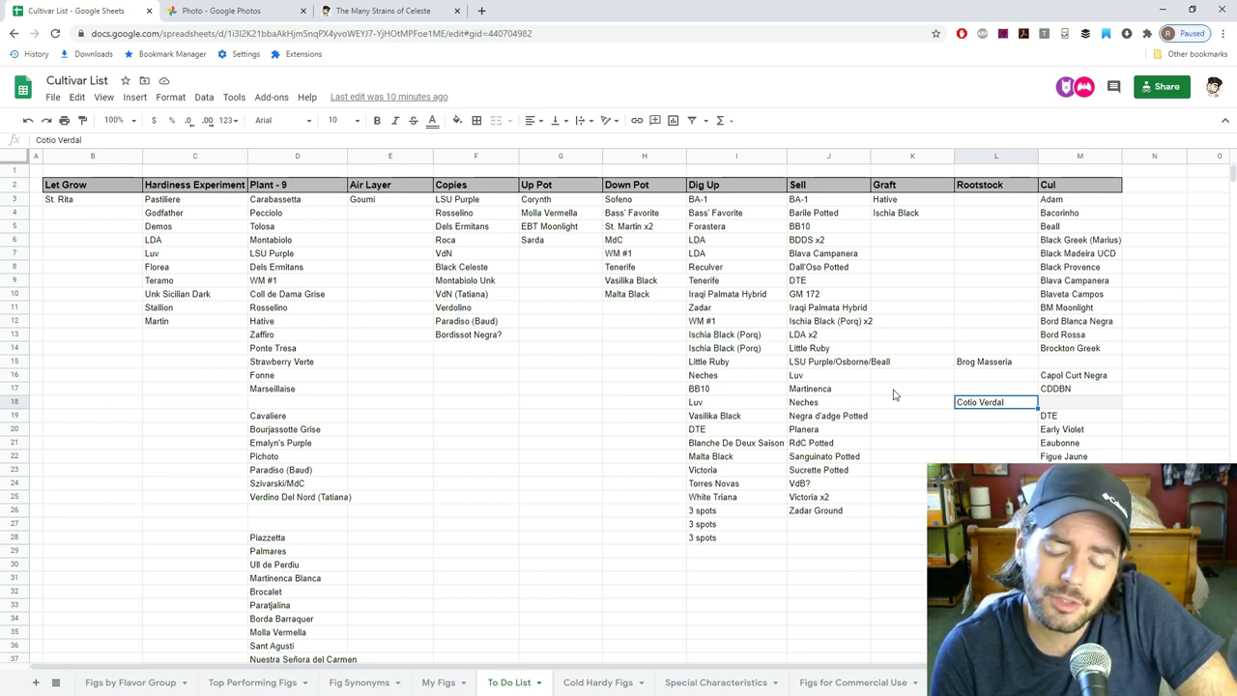
key("Right")
key("Left")
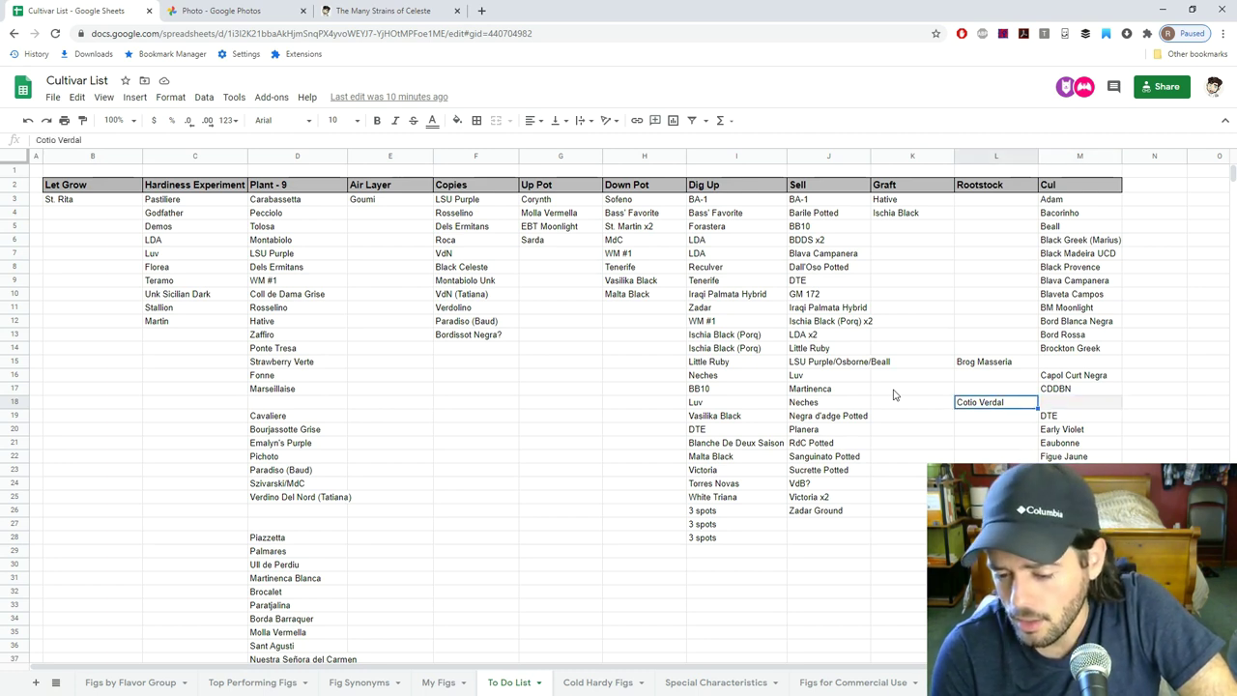
key("Right")
key("Left")
Go through the Cul entries one by one from DTE through Early Violet, Eaubonne and Figue Jaune to Galicia Negra.
key("Right")
key("Down")
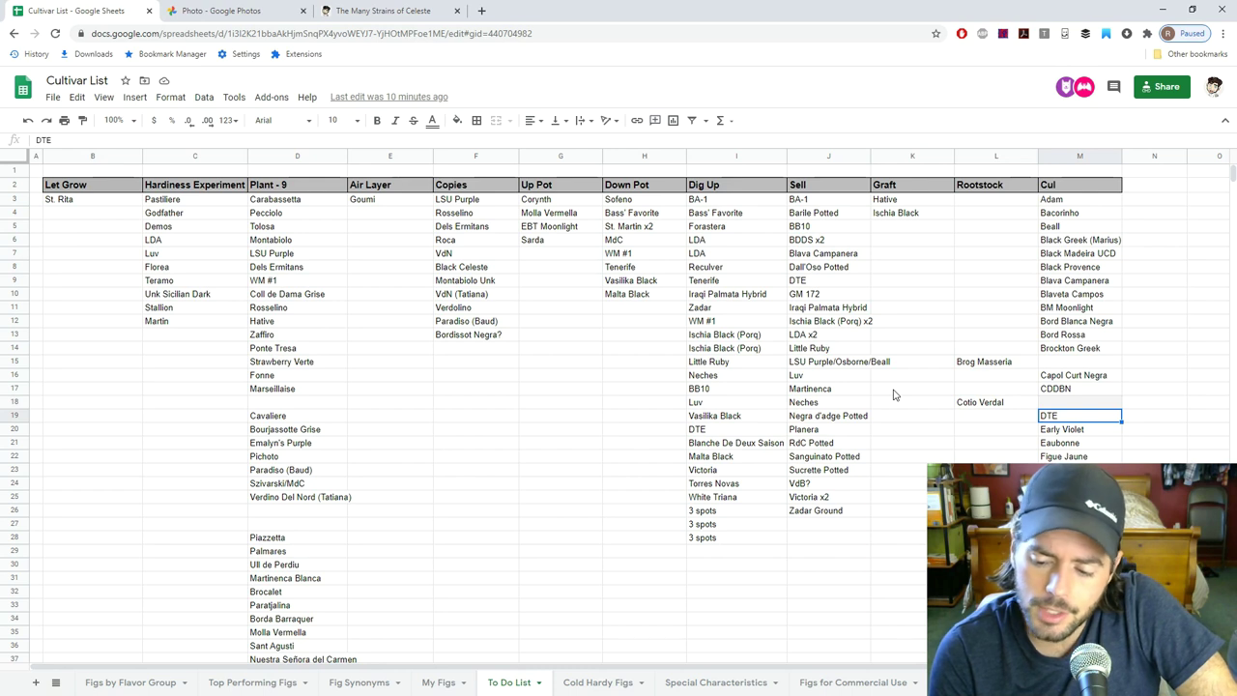
key("Down")
key("Up")
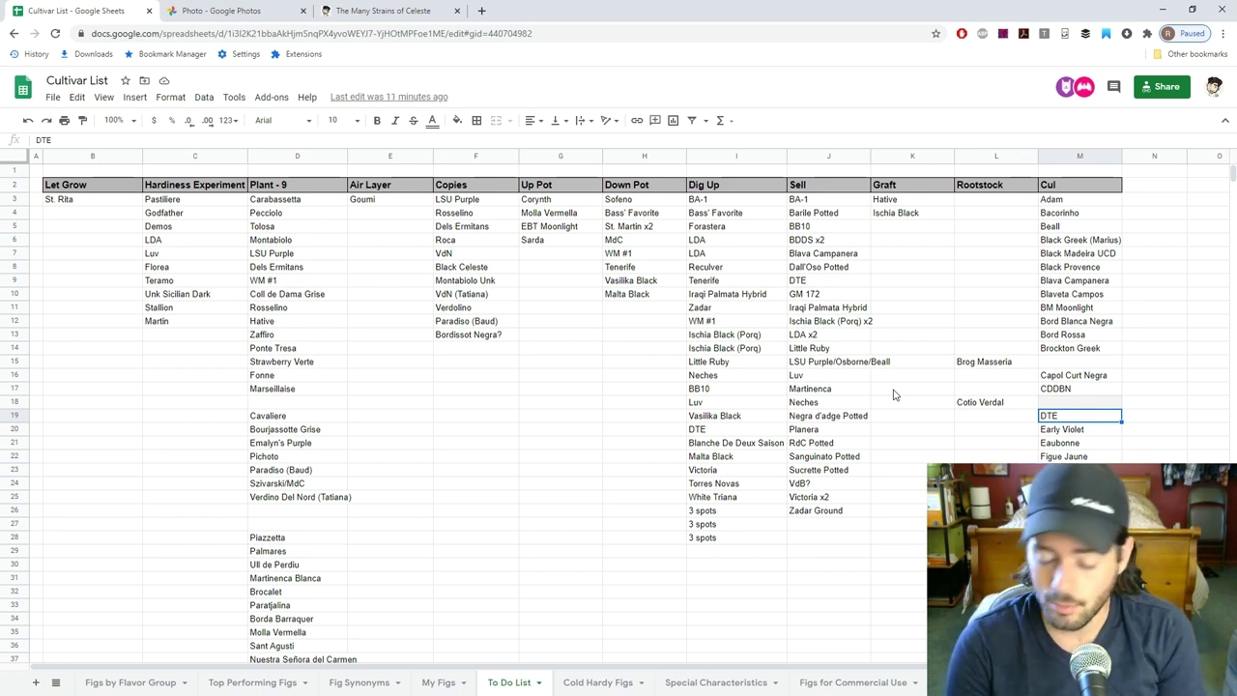
key("Down")
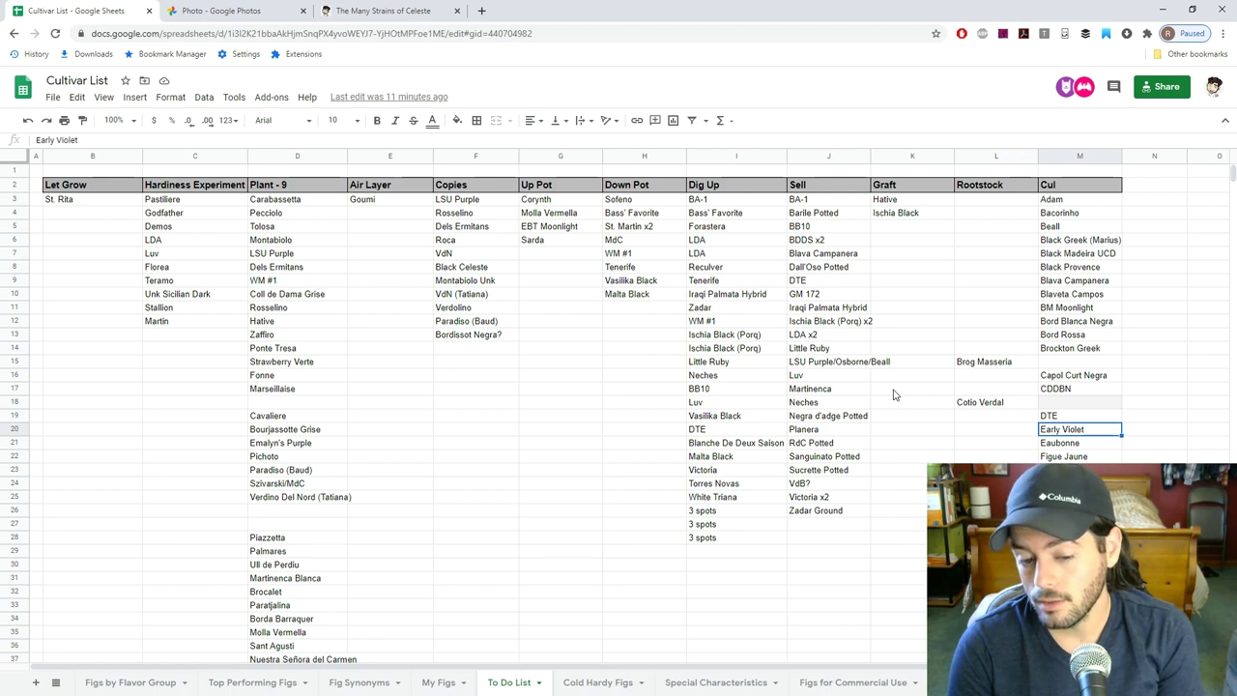
key("Up")
key("Down")
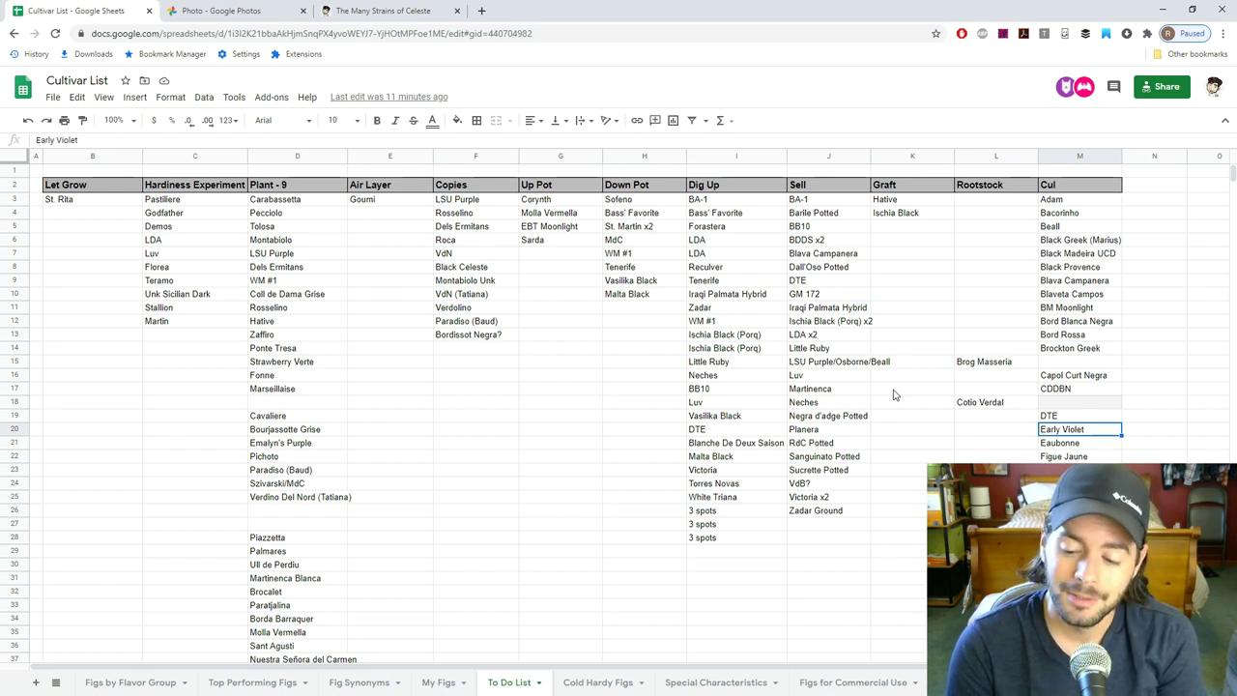
key("Down")
key("Up")
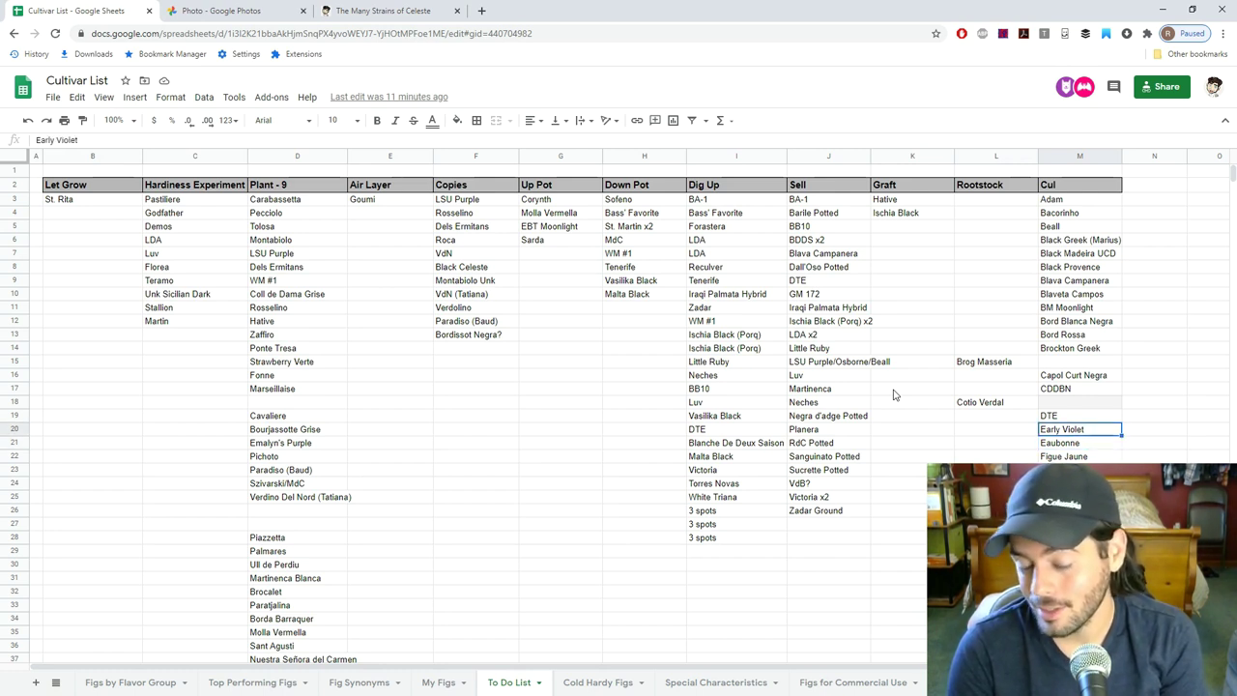
key("Down")
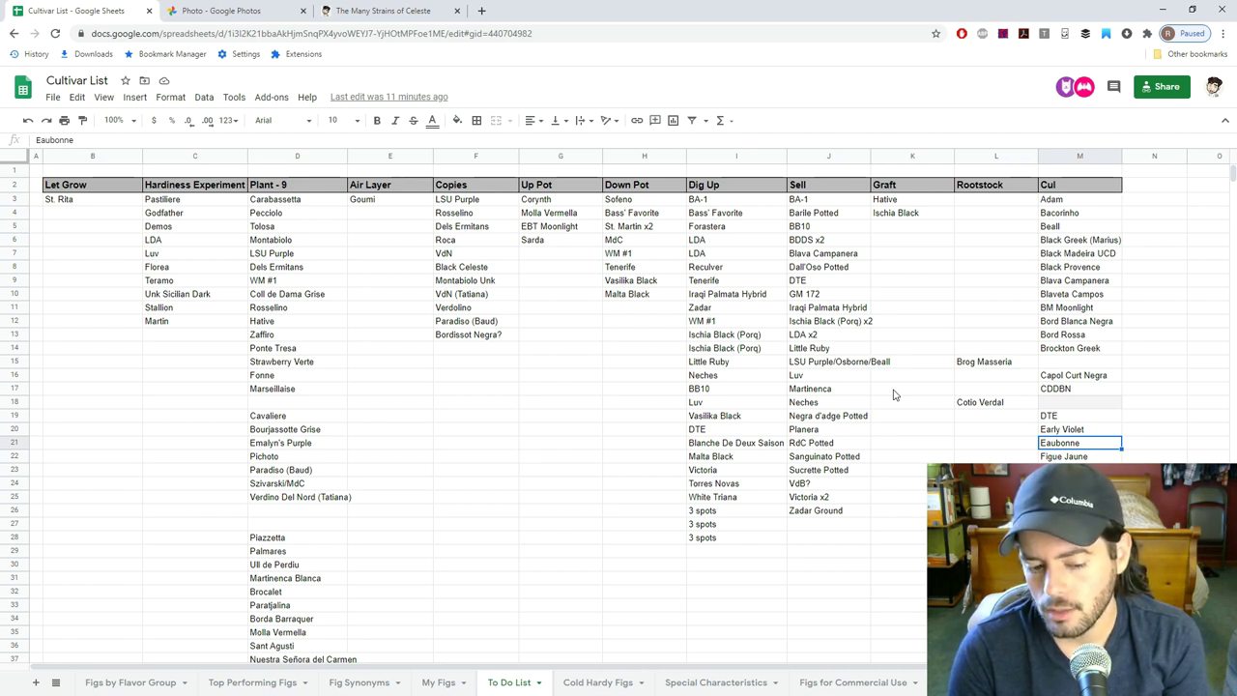
key("Down")
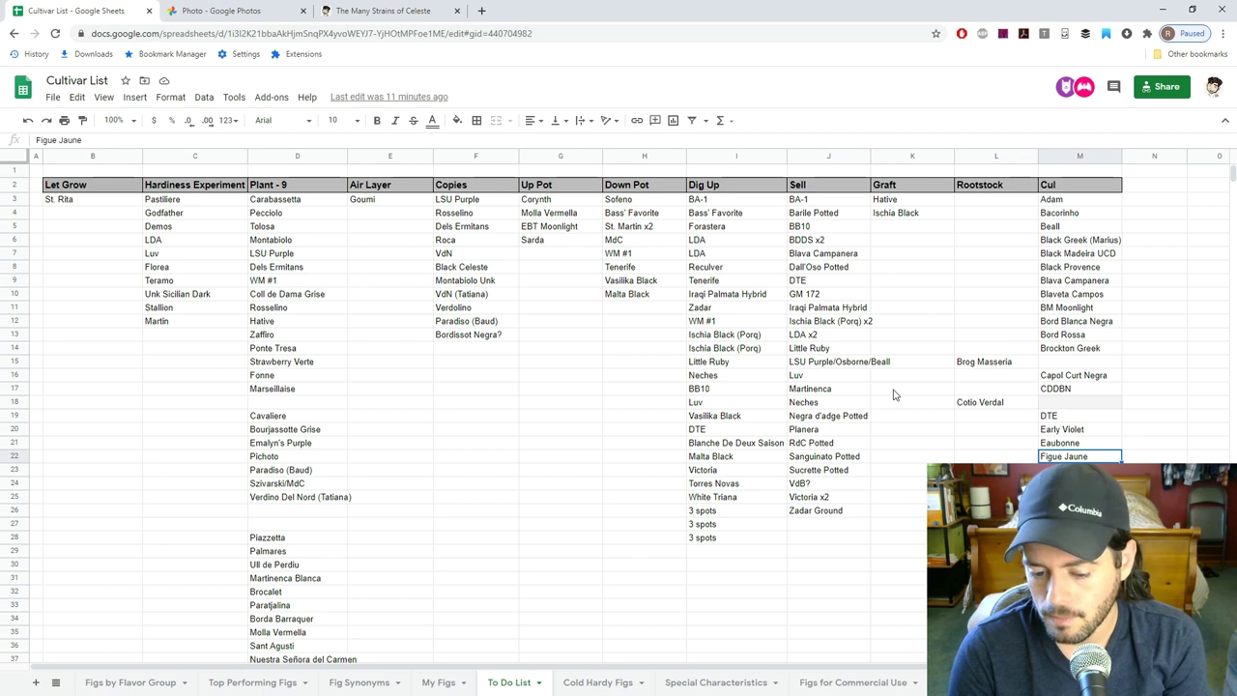
key("Down")
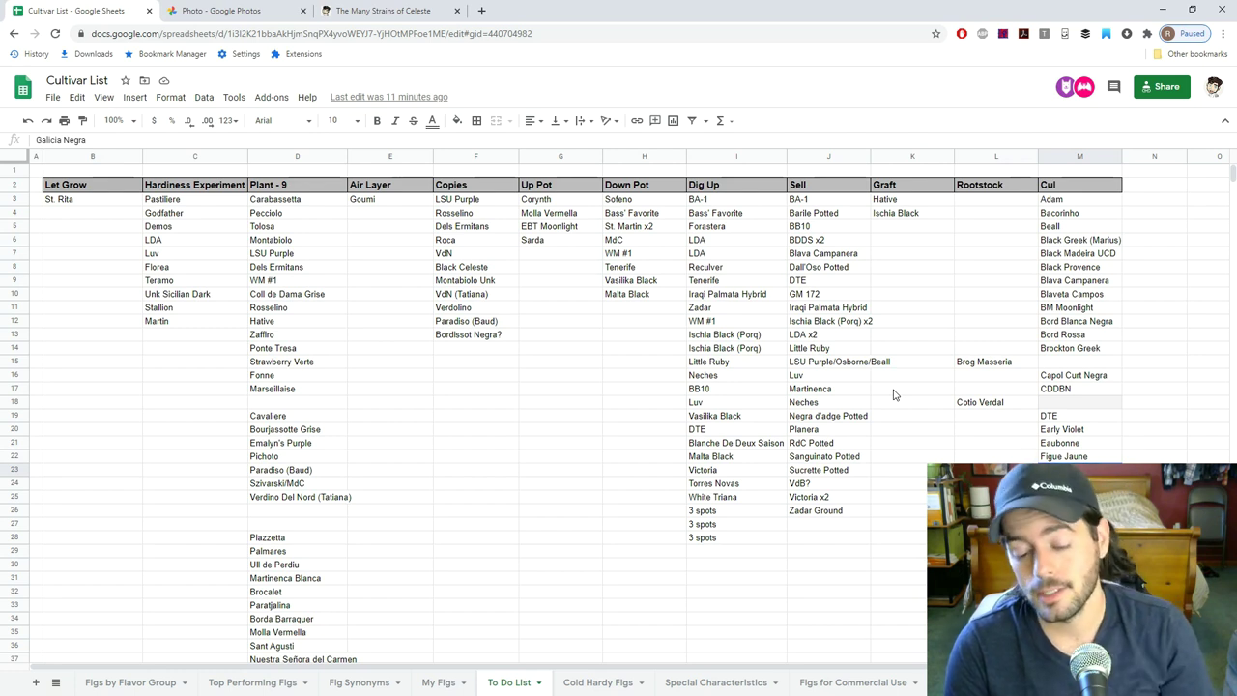
Move the I258 entry from the Cul column to the first empty cell below Zadar Ground in the Sell column.
key("Down")
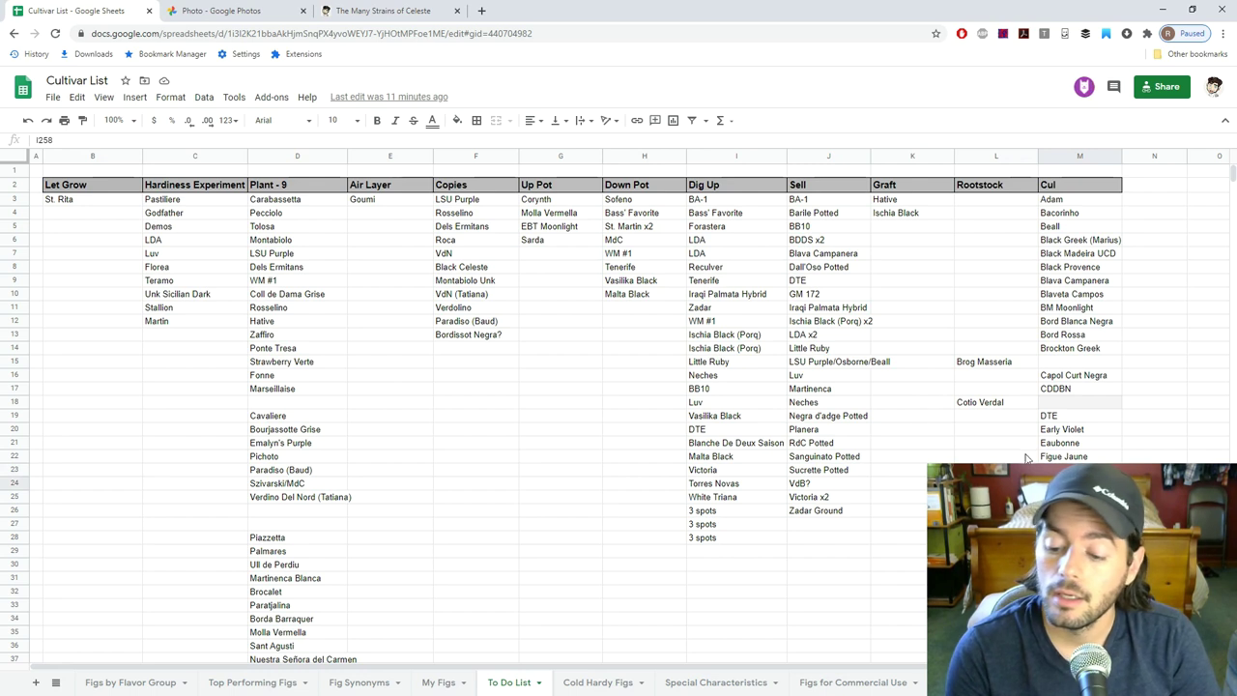
left_click(858, 529)
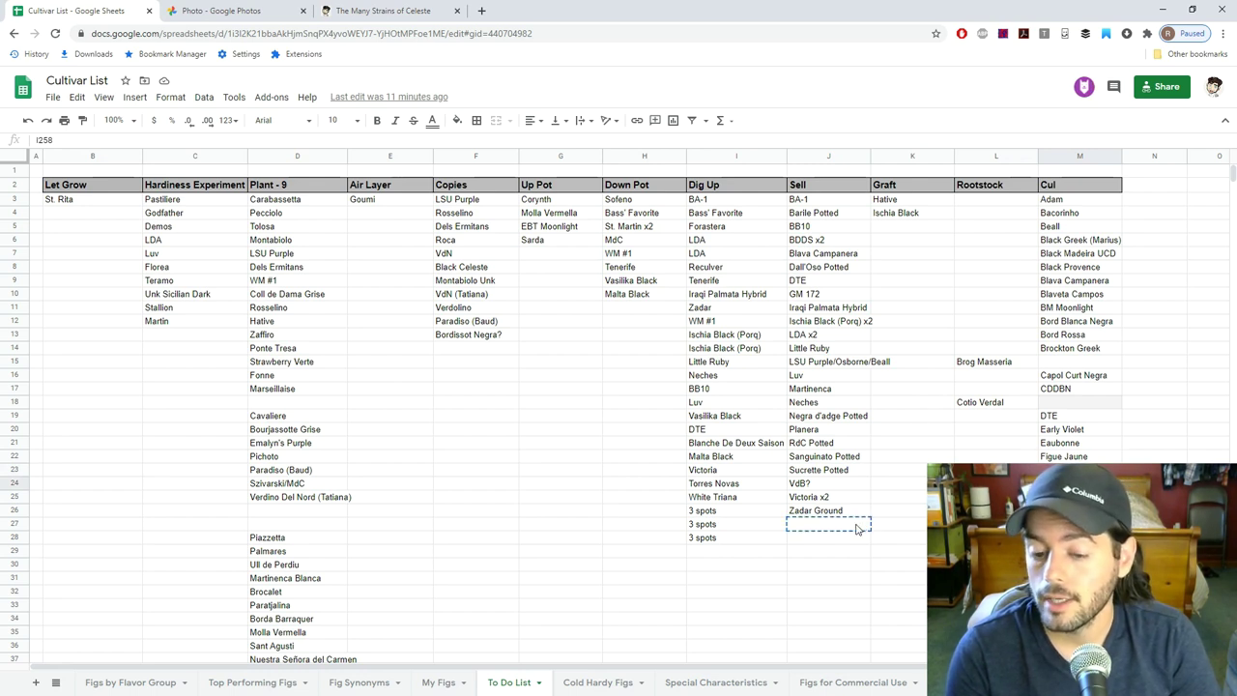
type("I258")
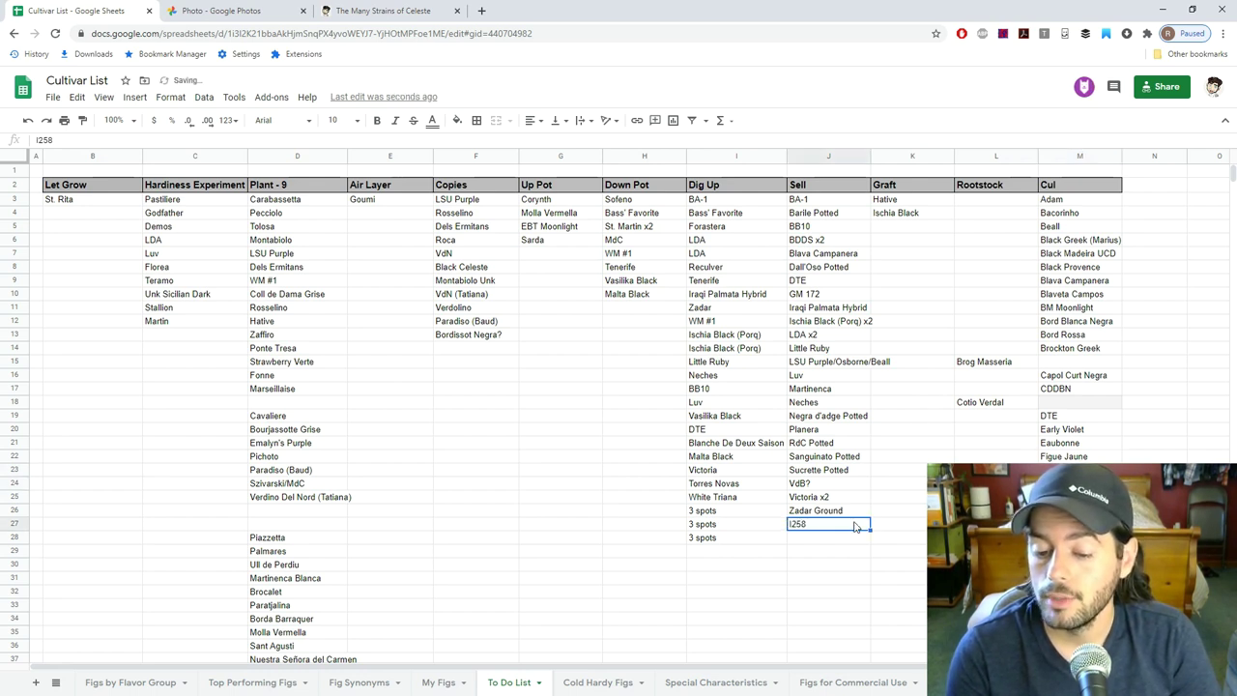
Shift the Cul entries from Iraqi Palmata Hybrid downward up one row to close the gap below Galicia Negra.
left_click(1080, 497)
scroll(1079, 497, "down", 4)
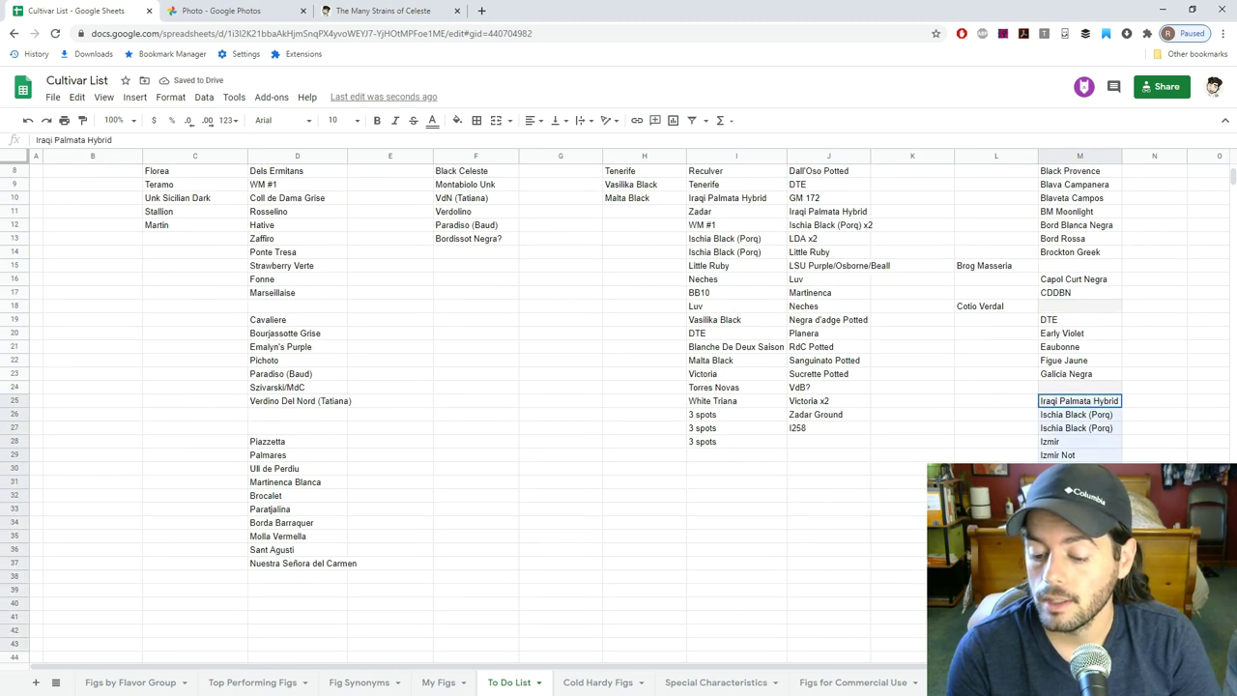
scroll(1073, 461, "up", 4)
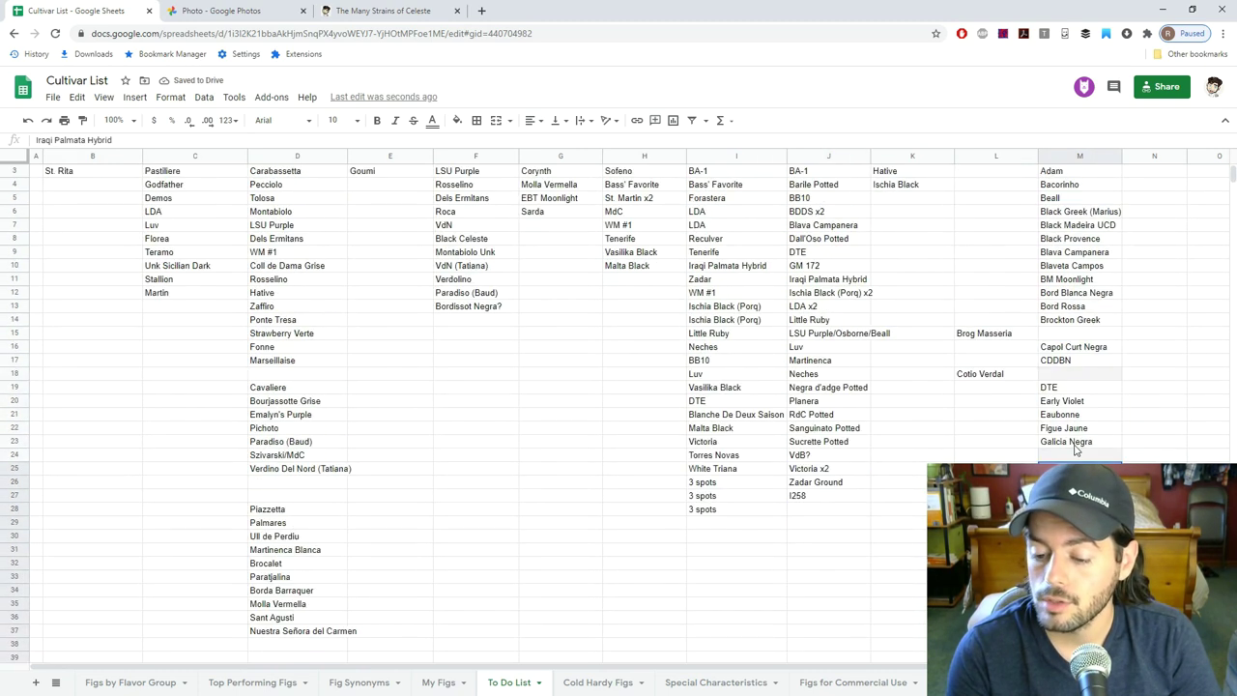
left_click_drag(1072, 462, 1075, 456)
left_click(1129, 432)
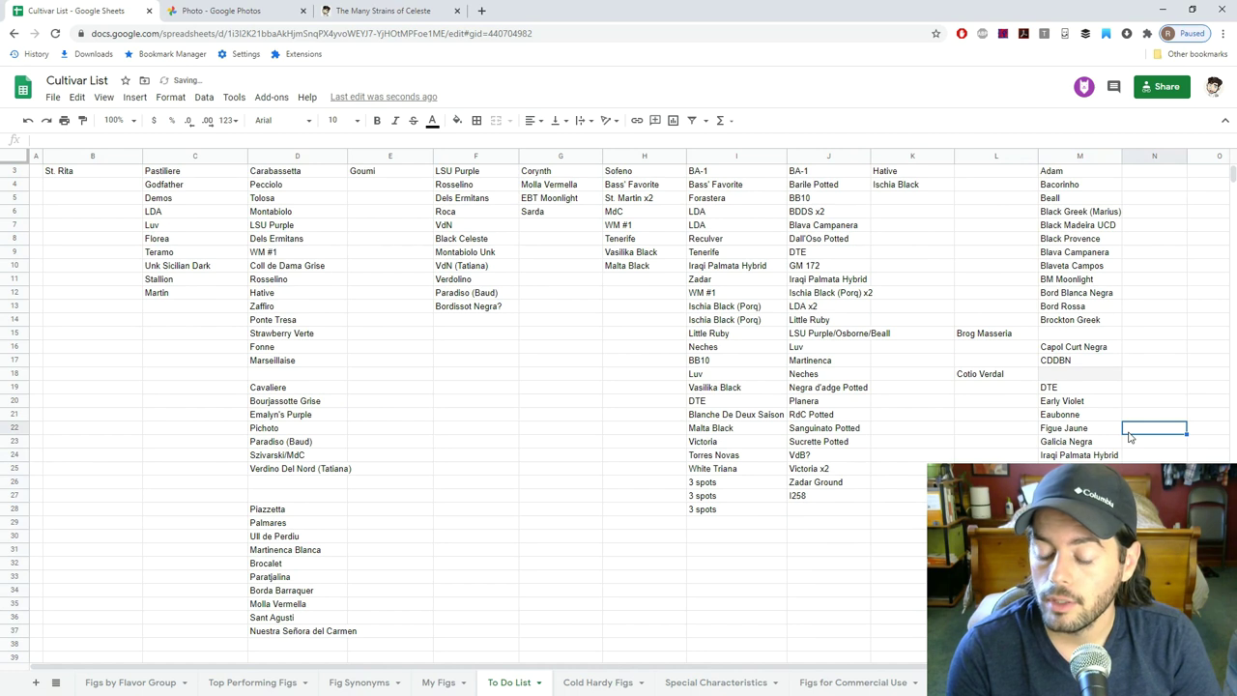
Review Iraqi Palmata Hybrid, the two Ischia Black (Porq) entries and Izmir in the Cul column.
left_click(1049, 457)
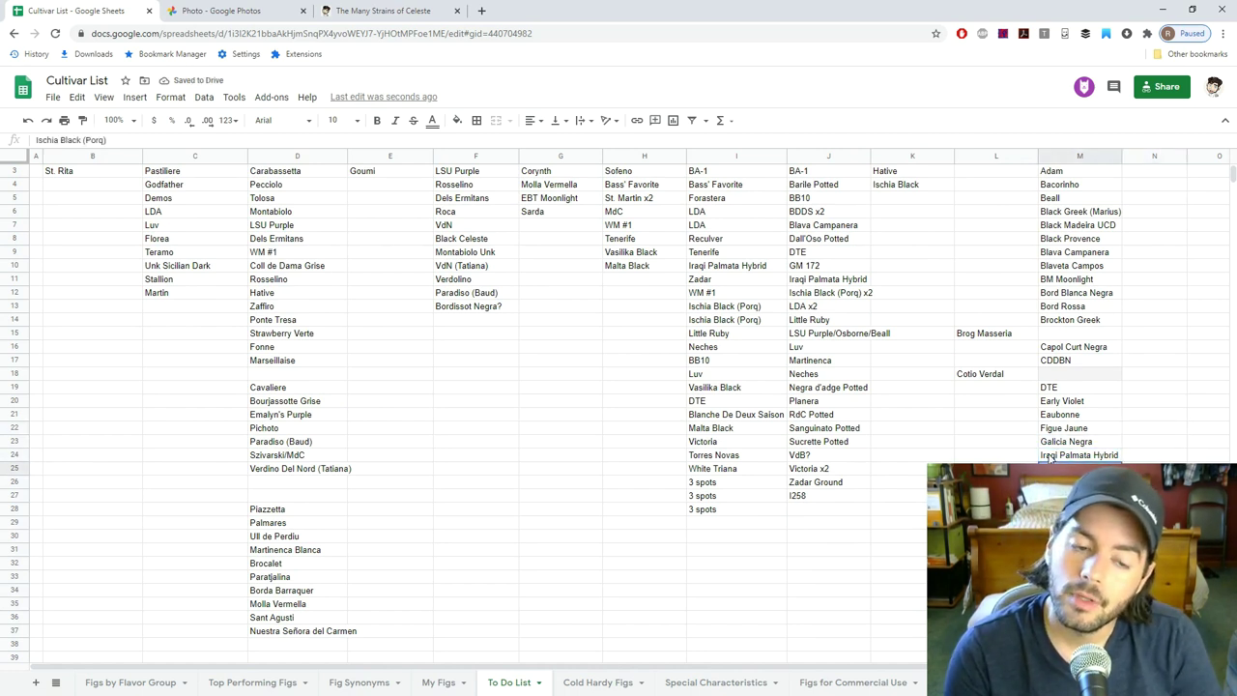
key("Down")
key("Up")
key("Down")
key("Up")
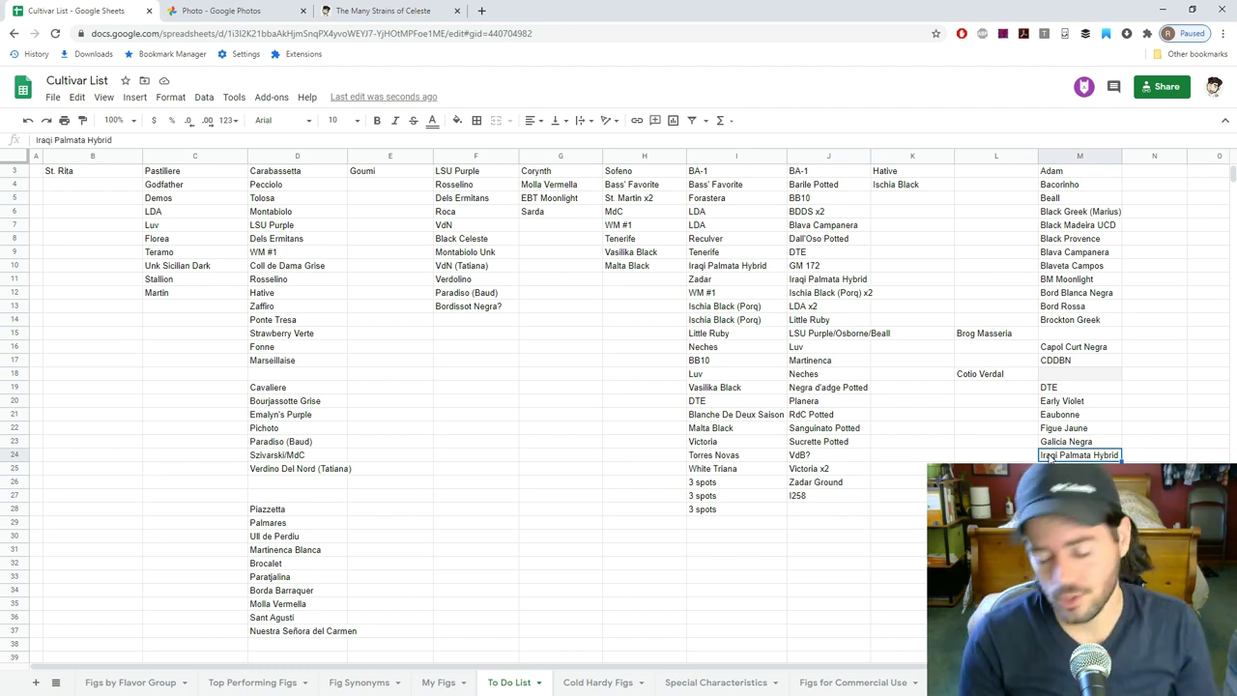
key("Down")
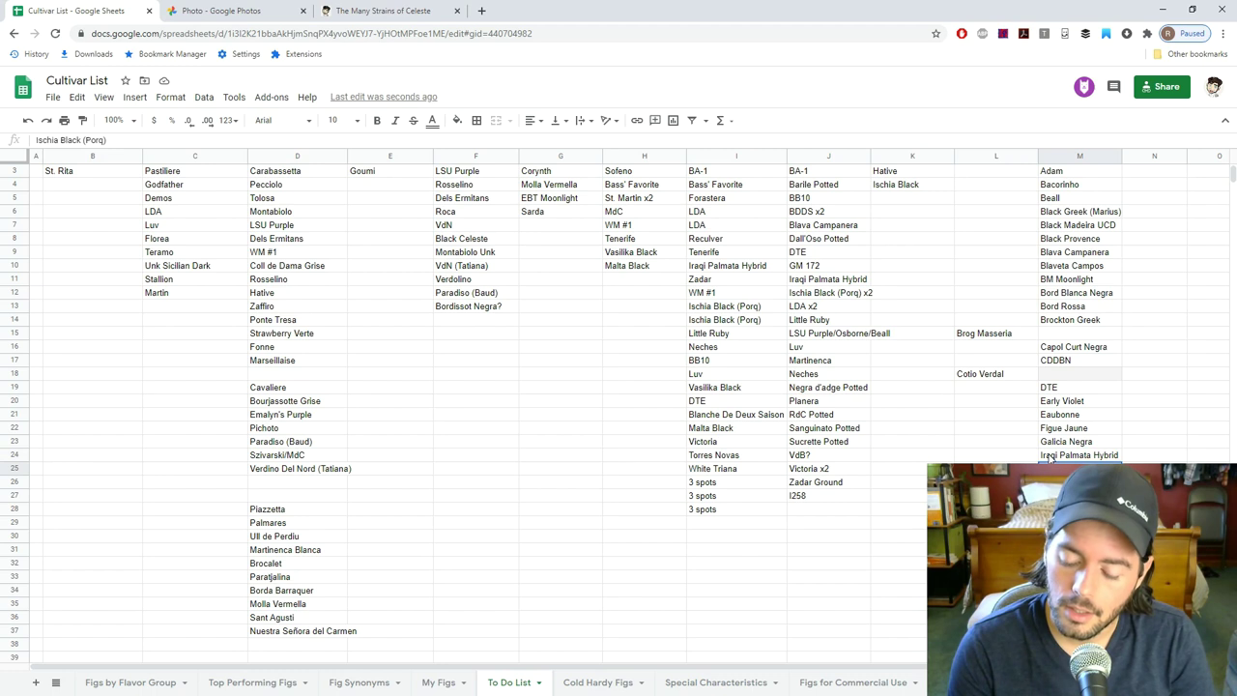
key("Up")
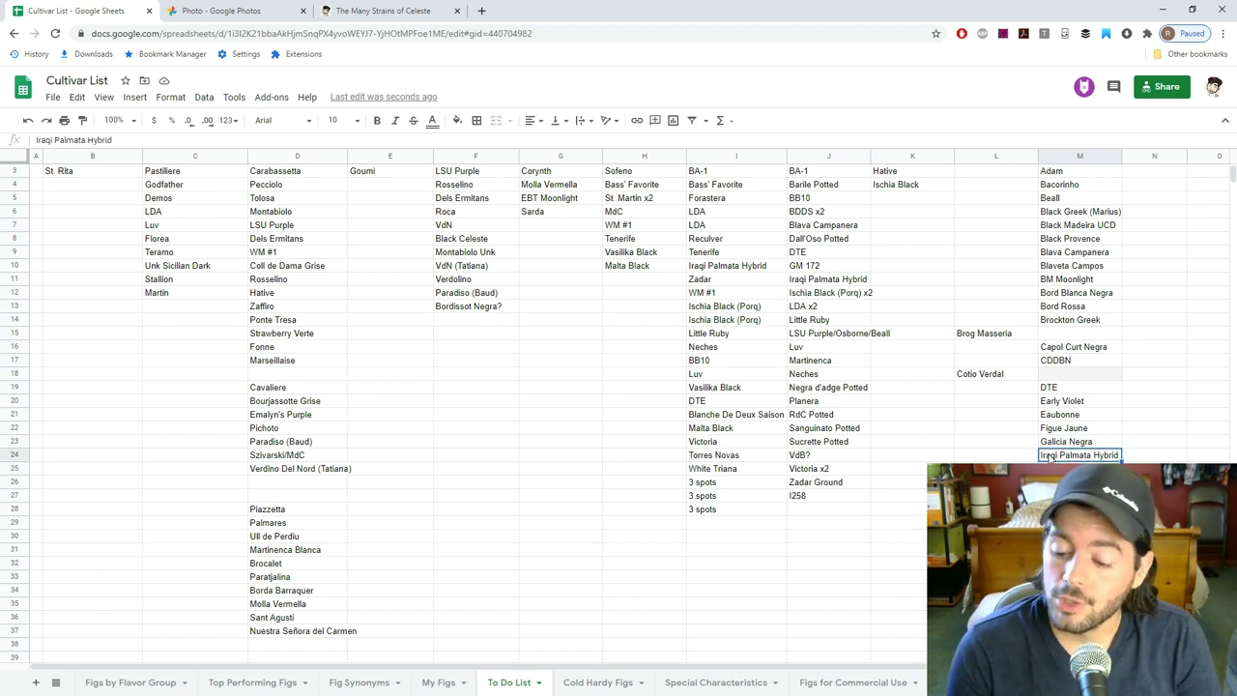
key("Down")
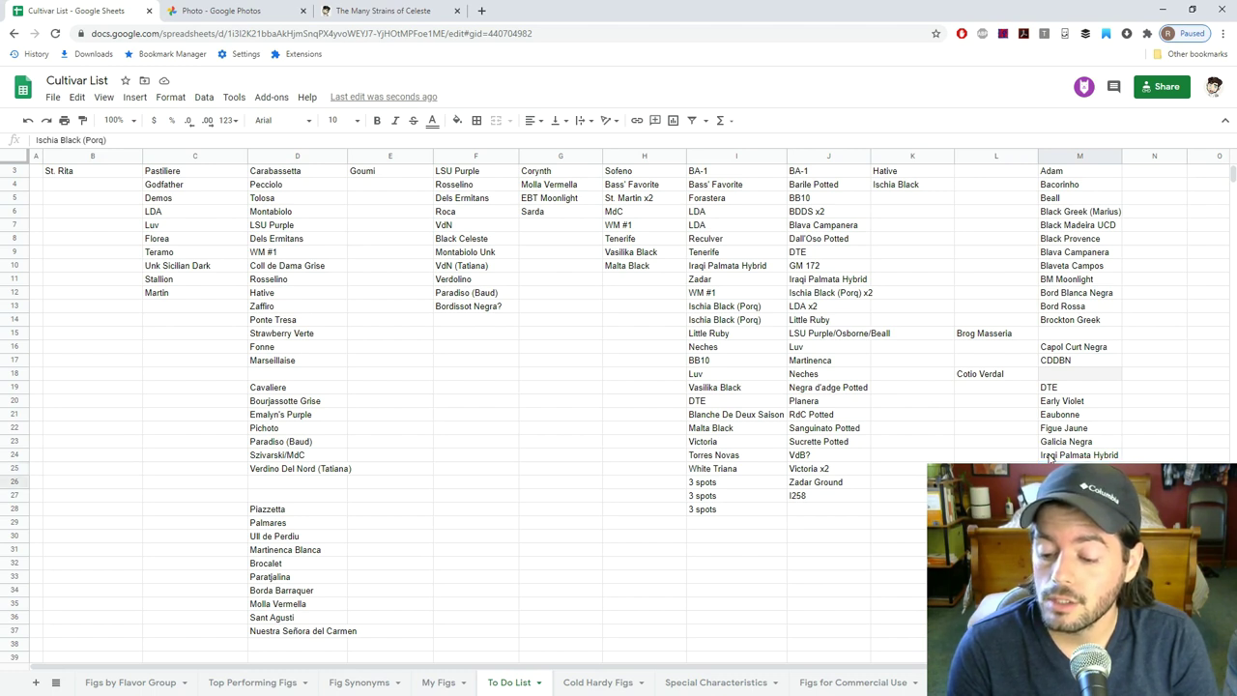
key("Down")
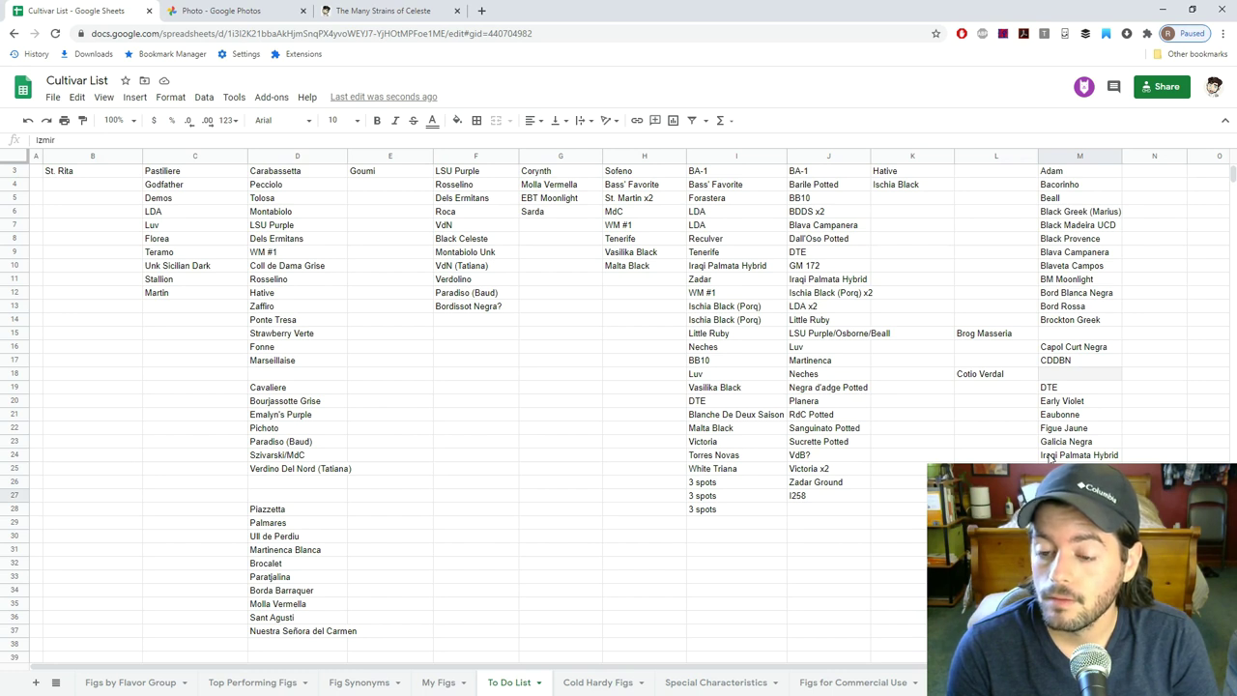
key("Up")
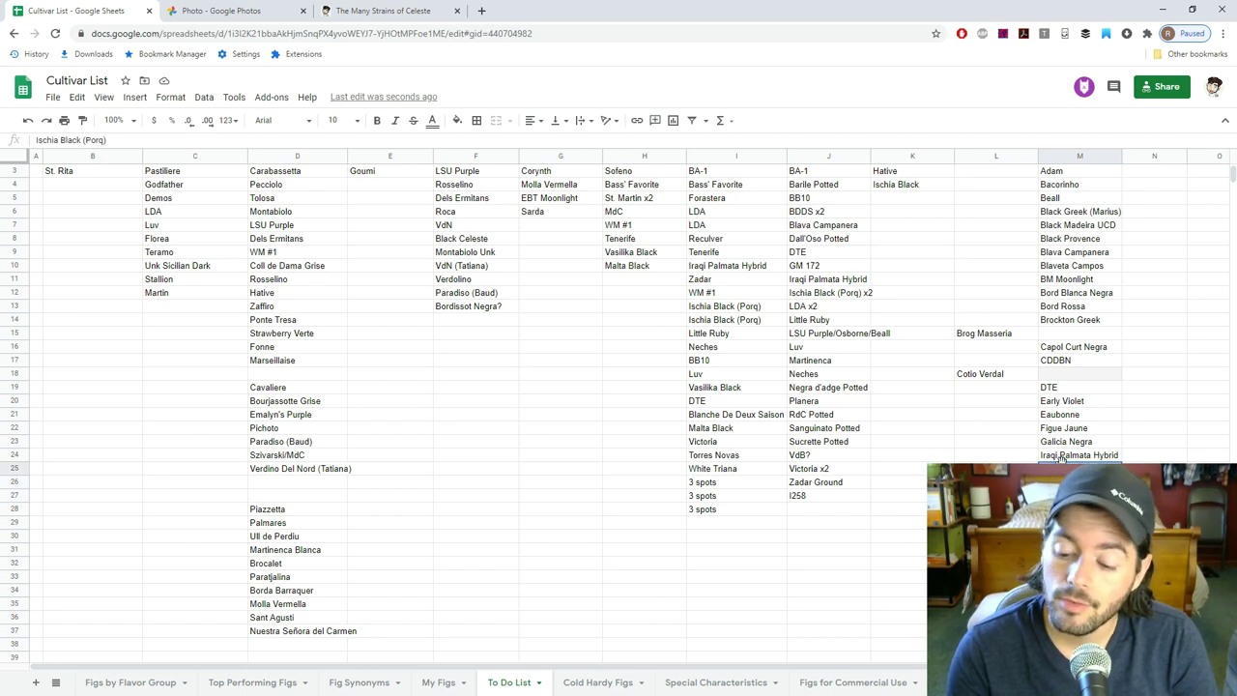
key("Down")
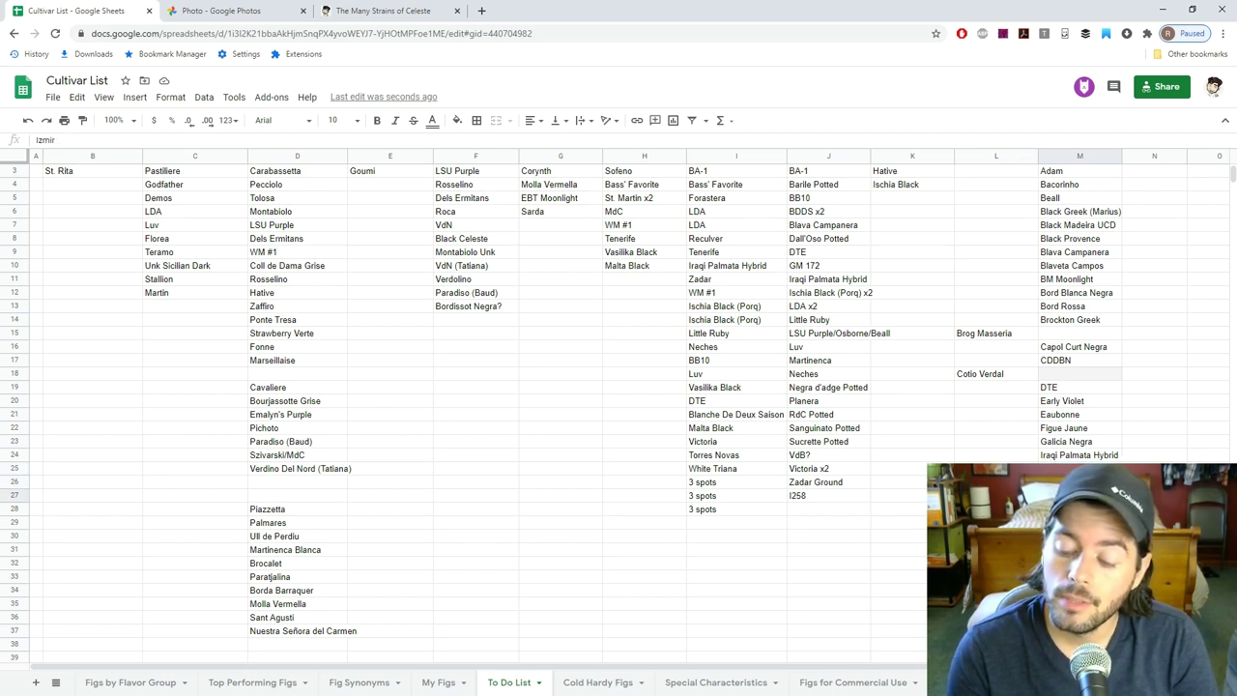
Move both Ischia Black (Porq) entries from Cul to below I258 in the Sell column and clear them there.
key("Up")
left_click_drag(831, 509, 866, 528)
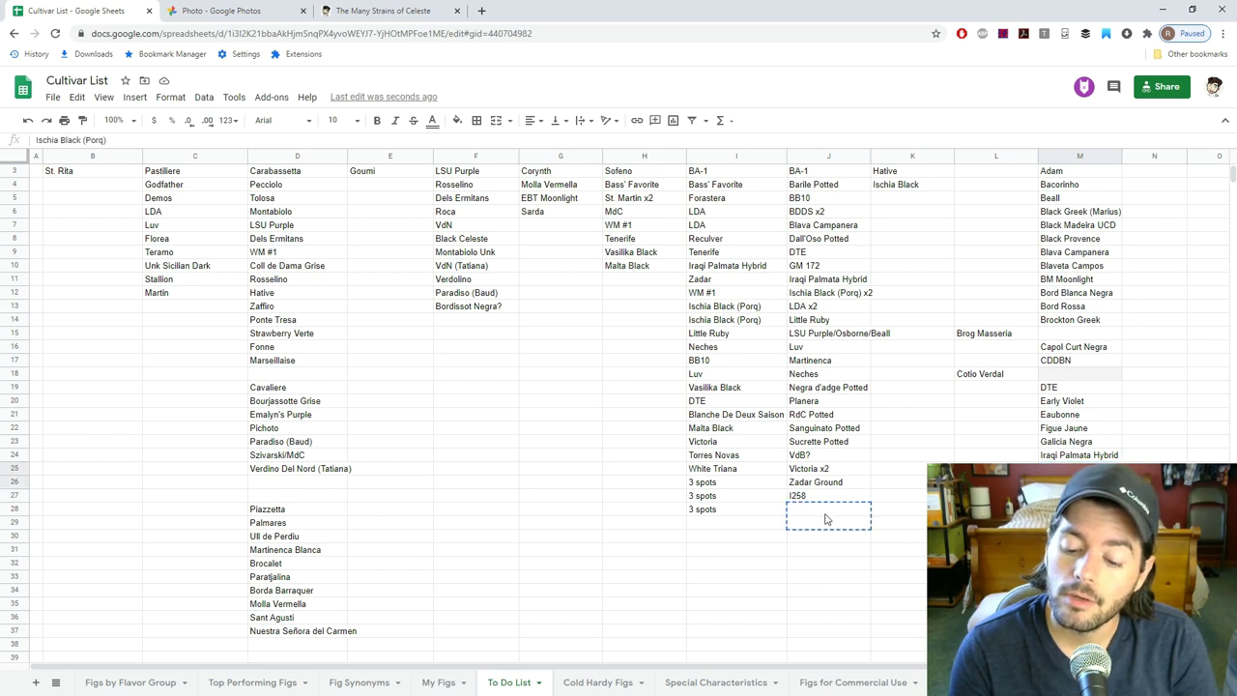
type("Ischia Black (Porq) Ischia Black (Porq)")
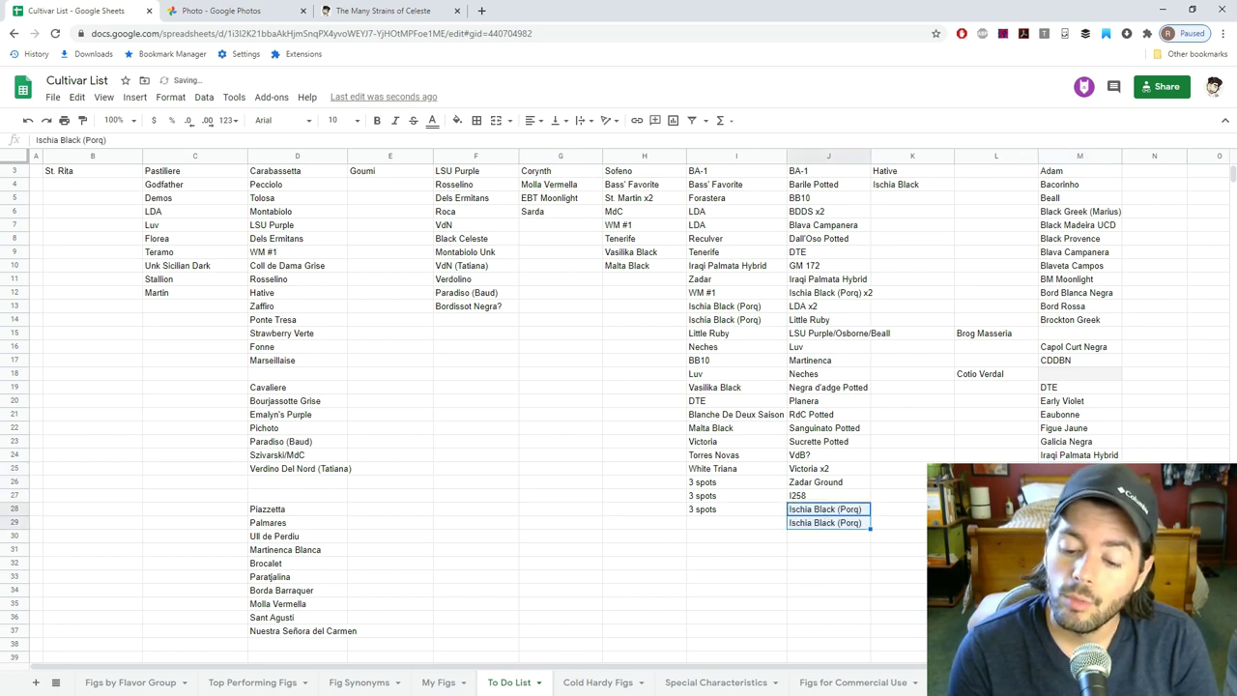
left_click(856, 511)
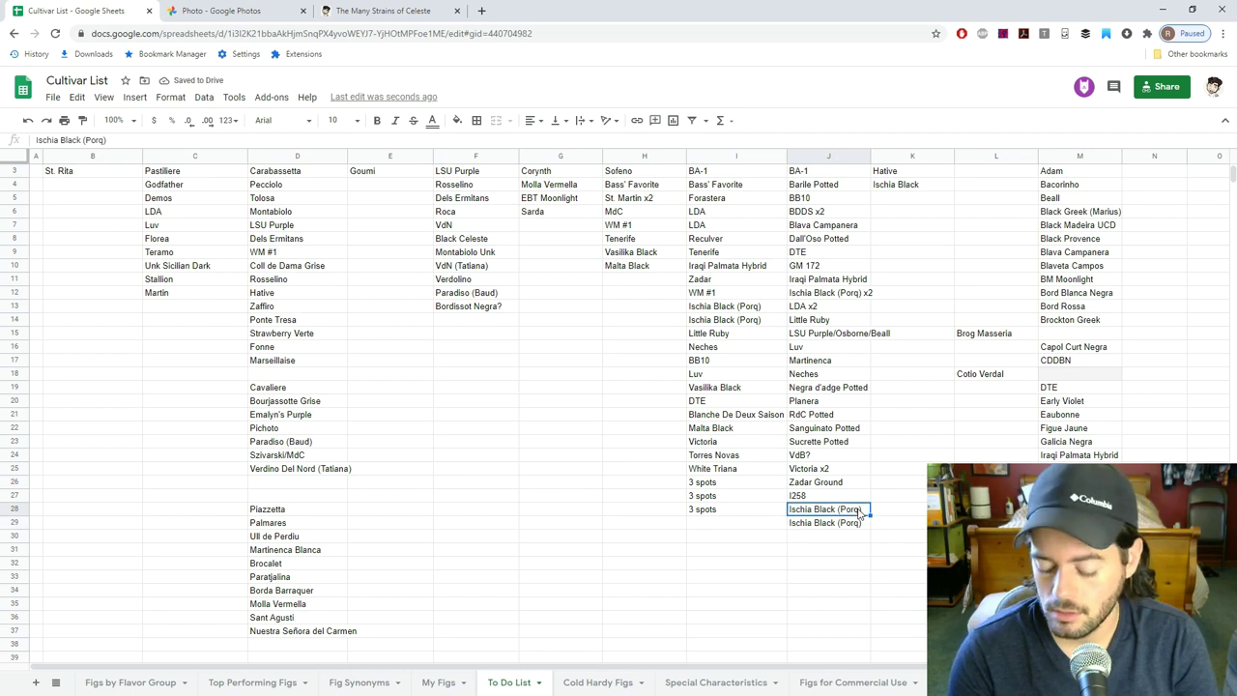
key("ctrl+z")
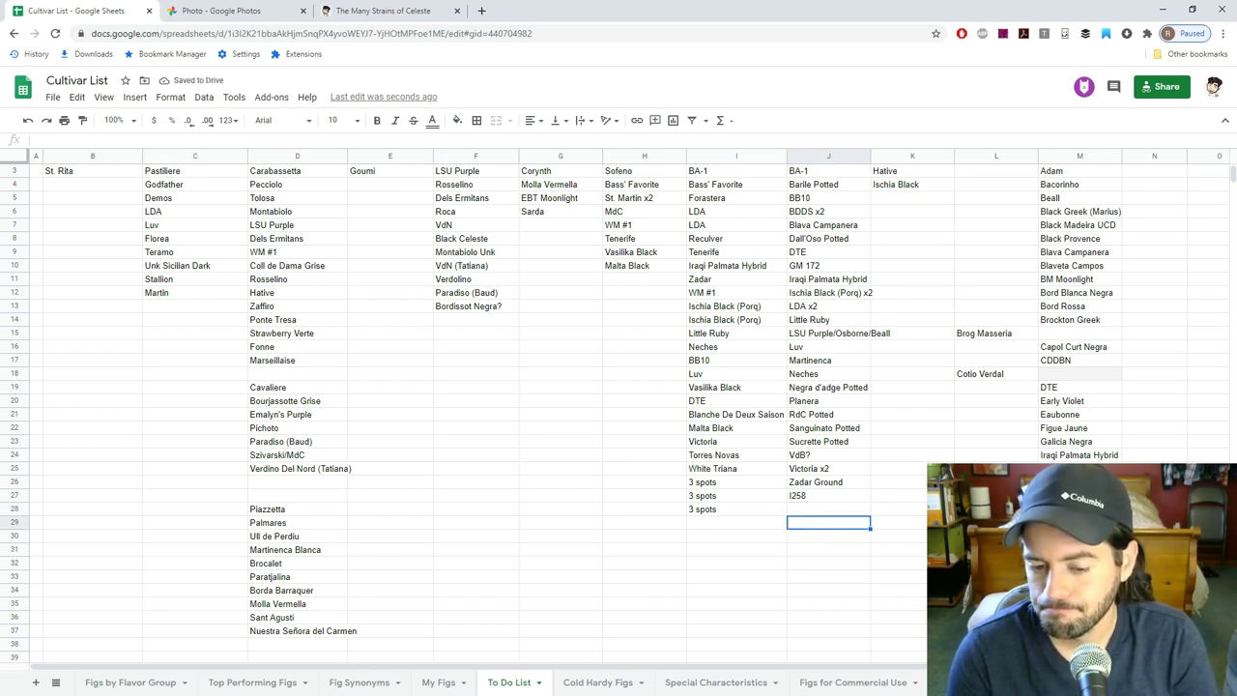
Check the Dig Up and Sell lists and go through the Cul entries Izmir, Izmir Not, Jade and Little Ruby.
scroll(761, 326, "up", 1)
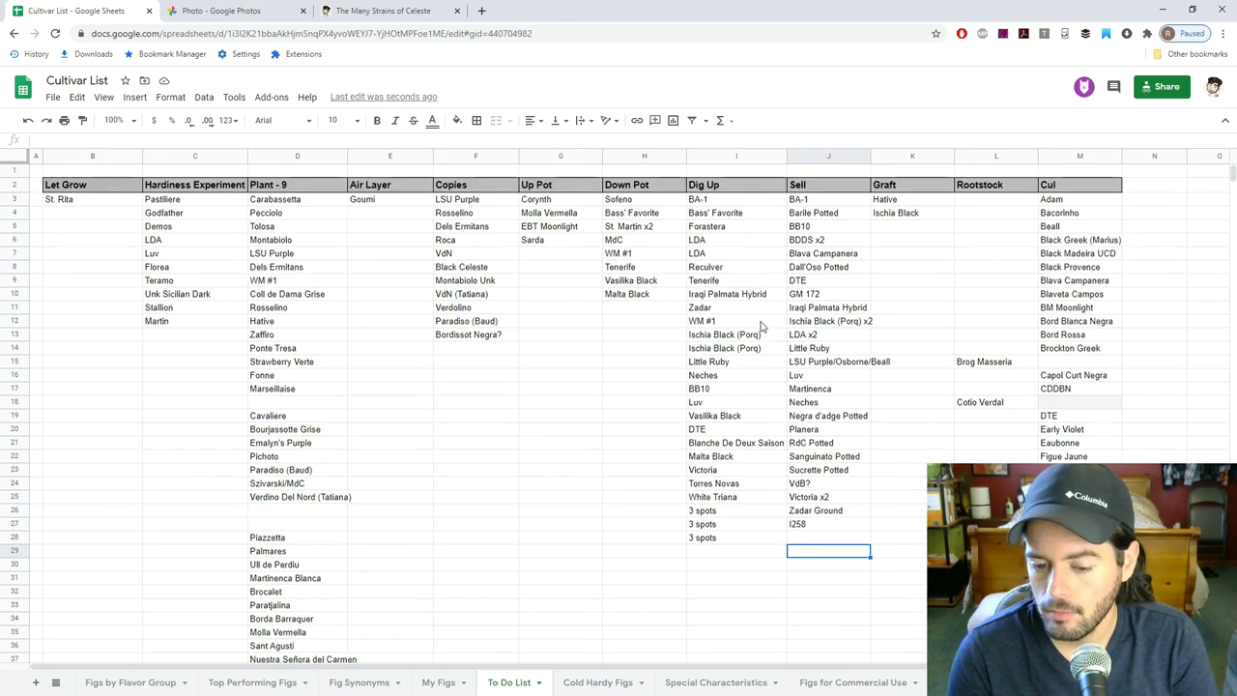
scroll(776, 339, "down", 1)
scroll(877, 401, "up", 1)
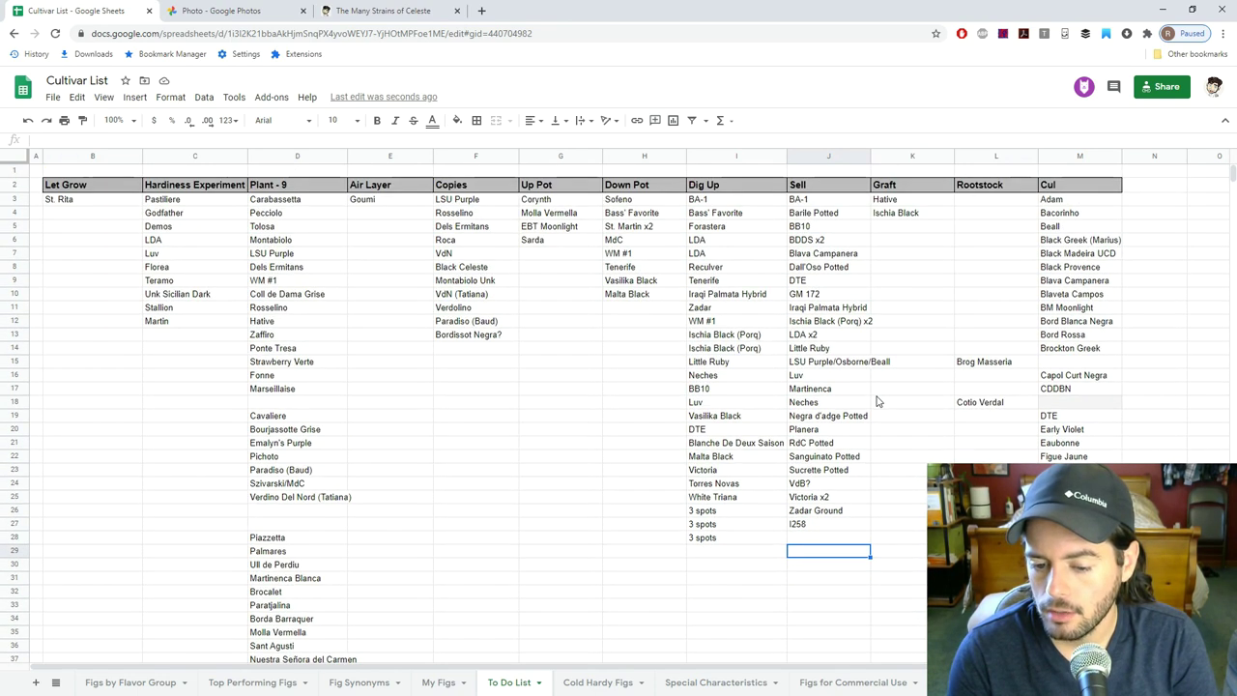
left_click(1080, 524)
scroll(1079, 524, "down", 1)
scroll(1080, 524, "down", 2)
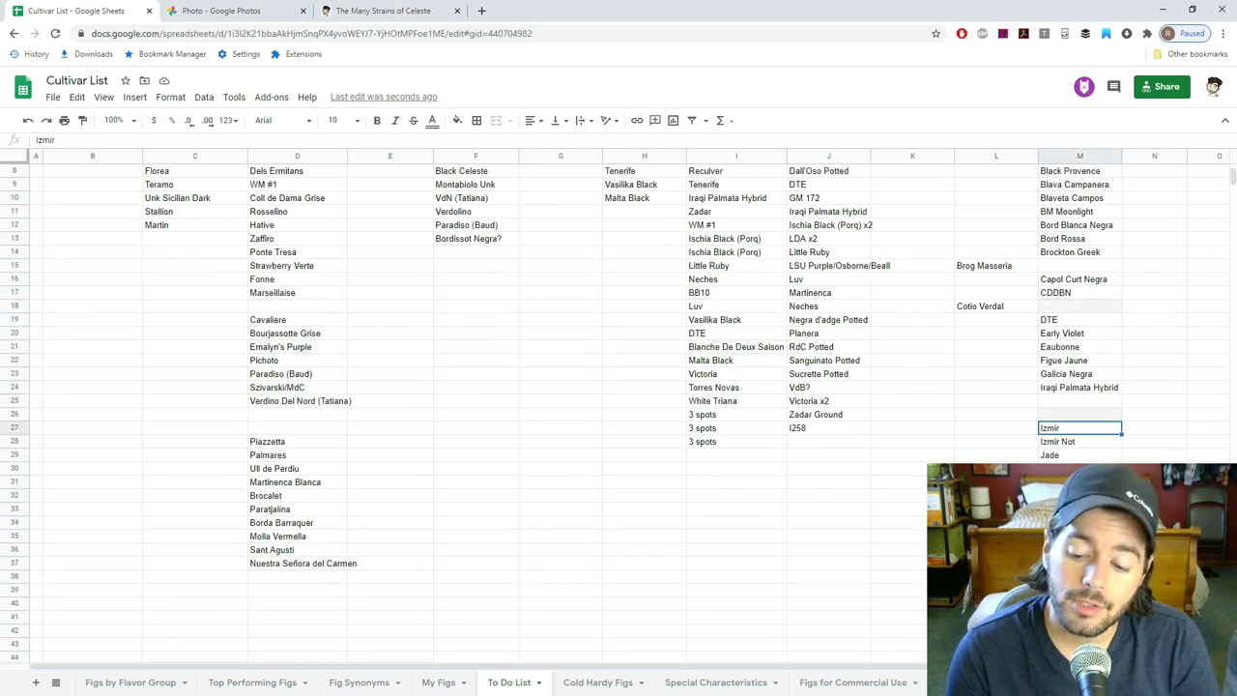
left_click(1079, 440)
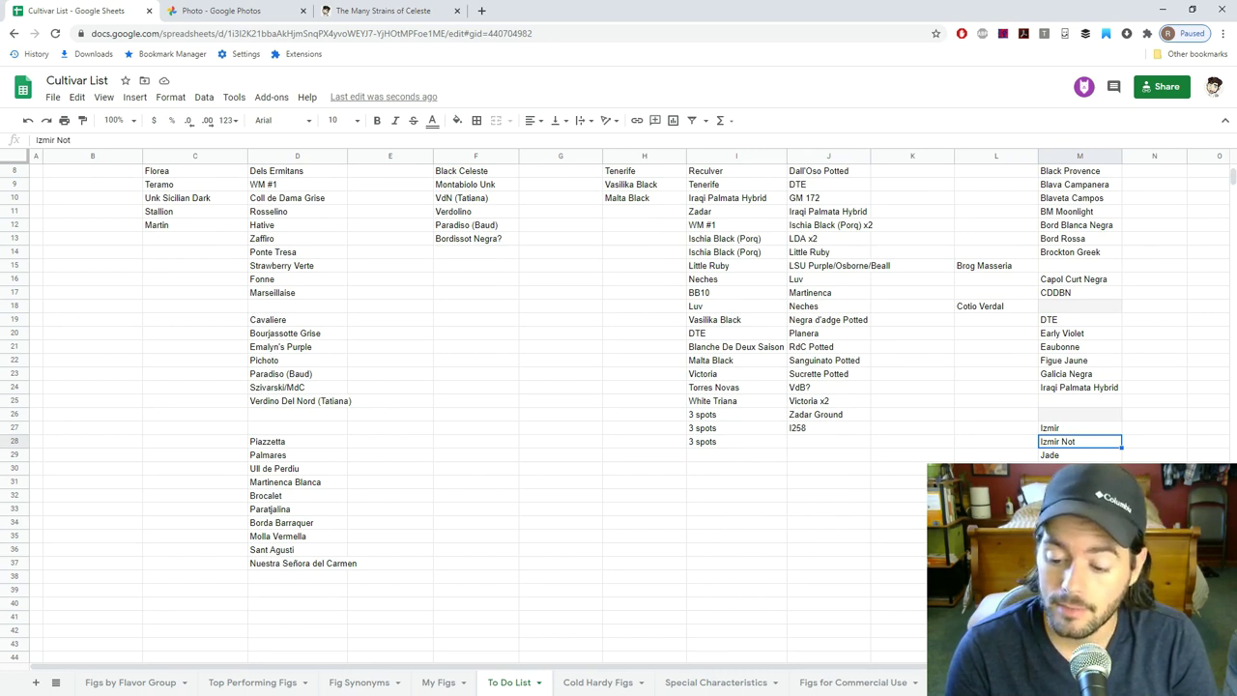
left_click(1080, 427)
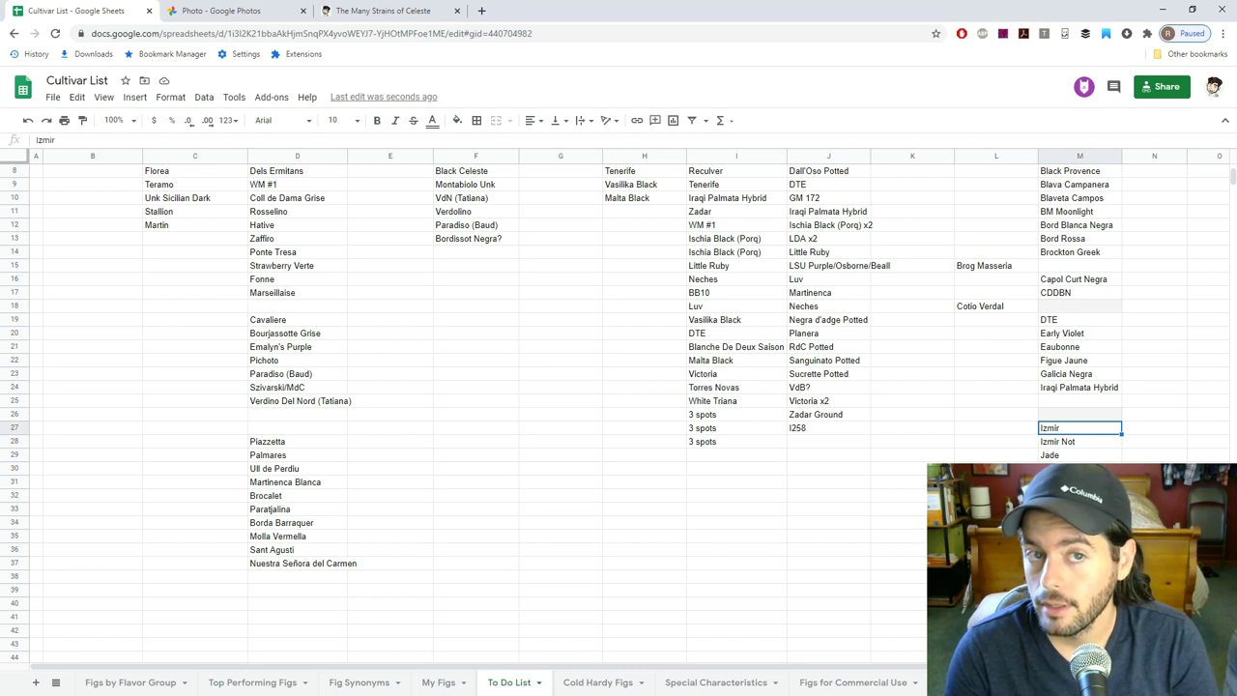
left_click(1079, 440)
left_click(1079, 454)
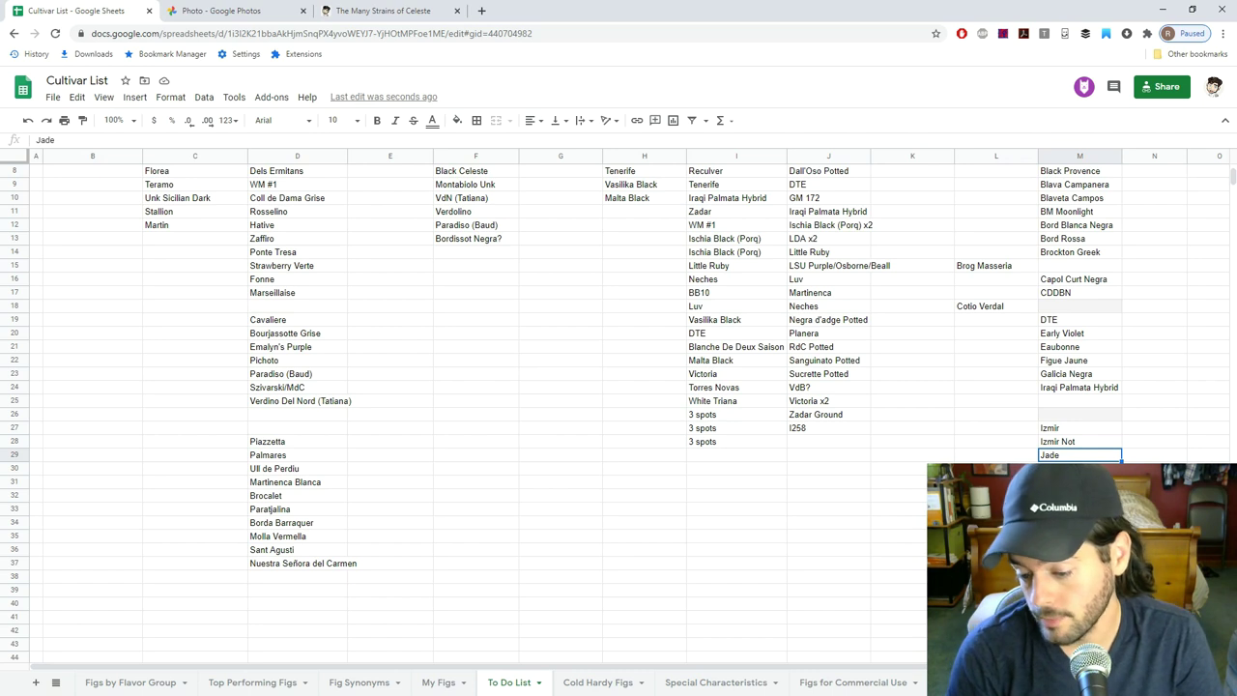
left_click(1079, 468)
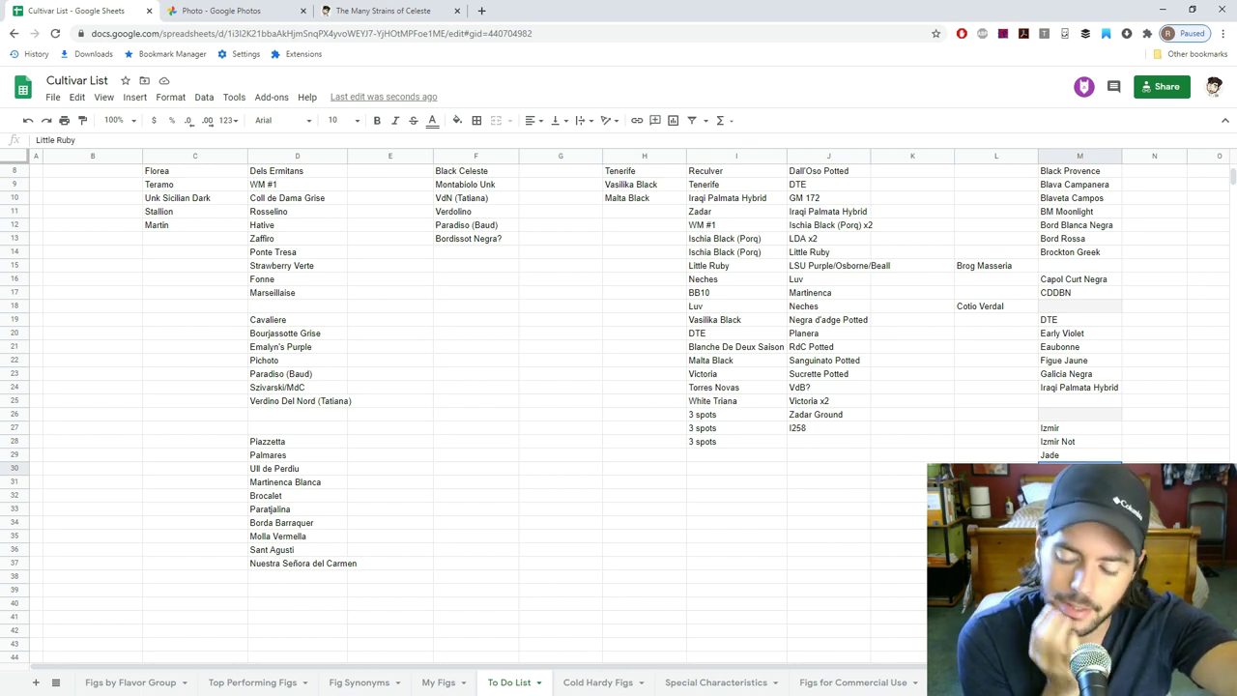
Go through the Cul entries from Luzzano and Morus Nigra down to Neches.
left_click(1080, 481)
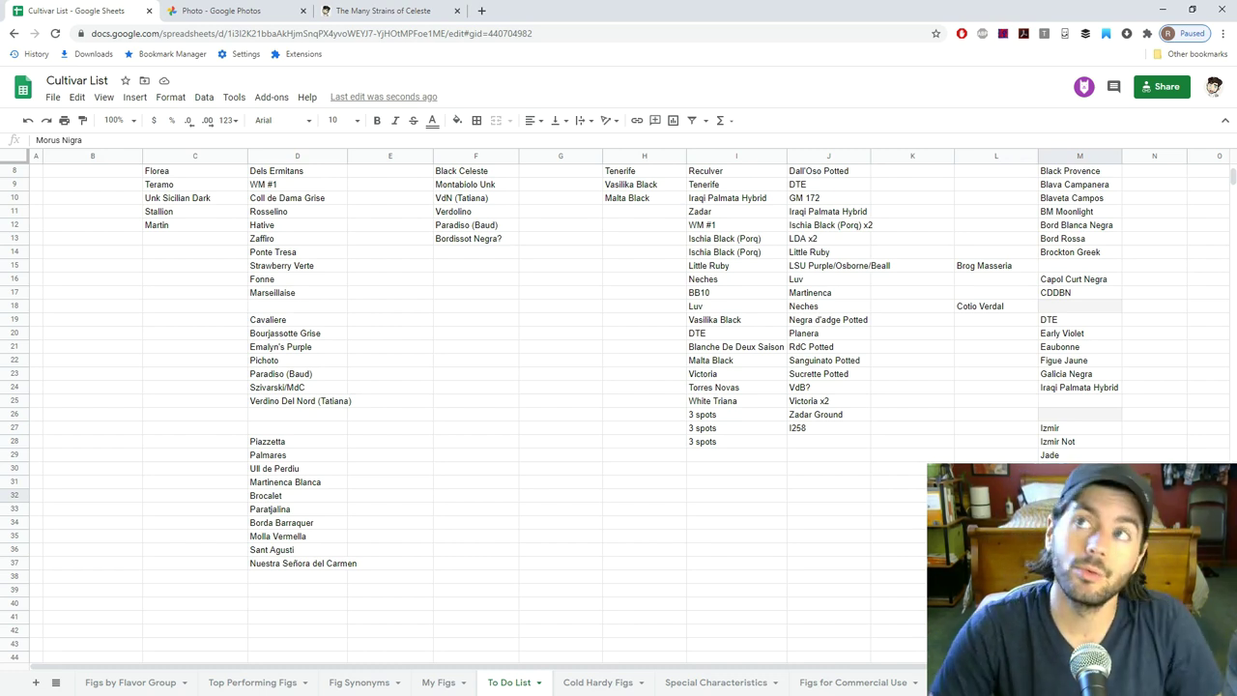
left_click(1079, 508)
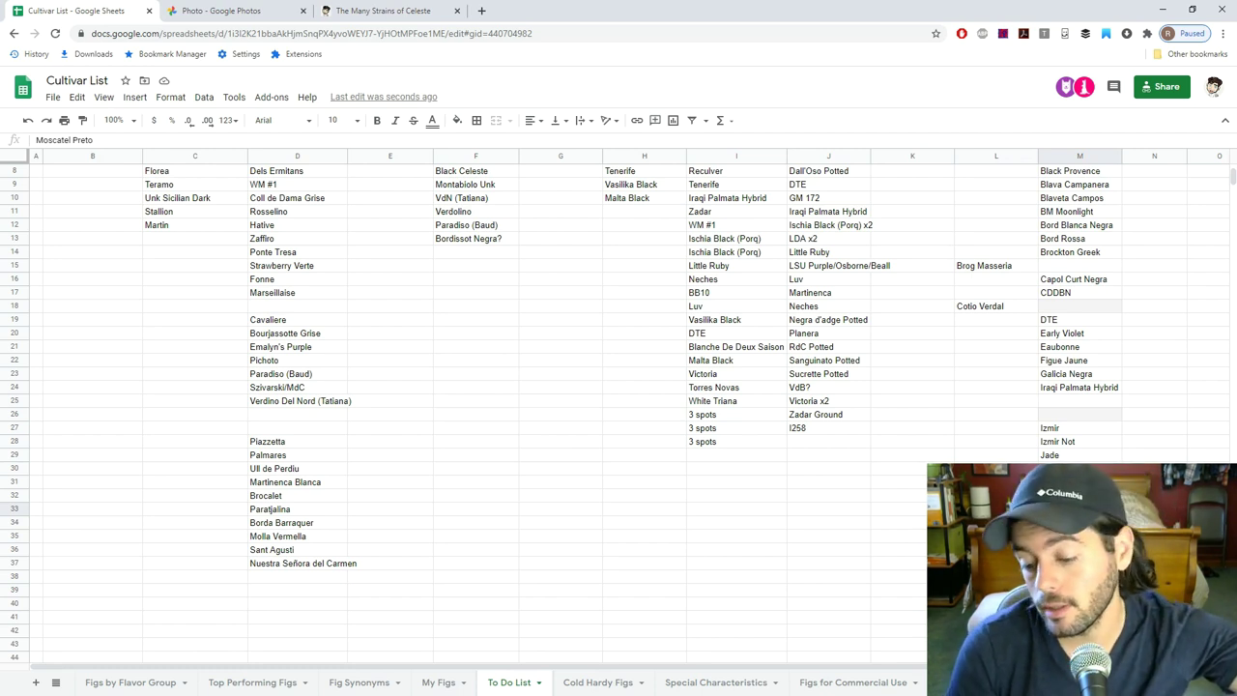
key("Down")
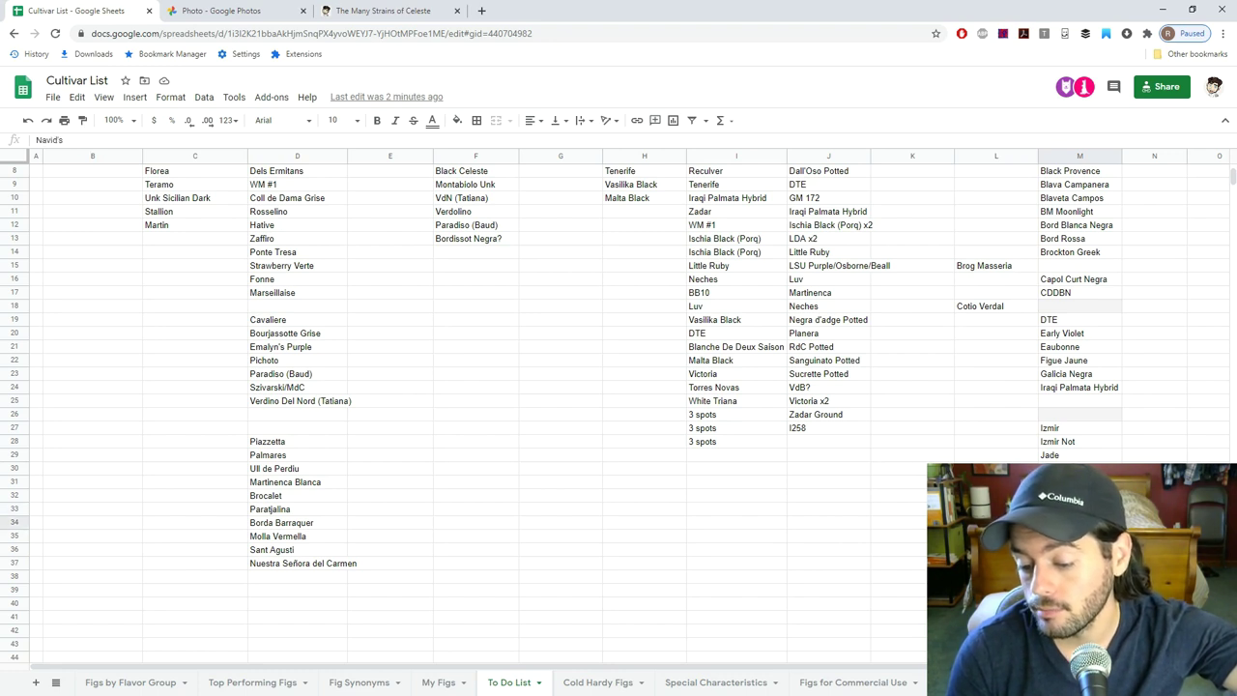
key("Down")
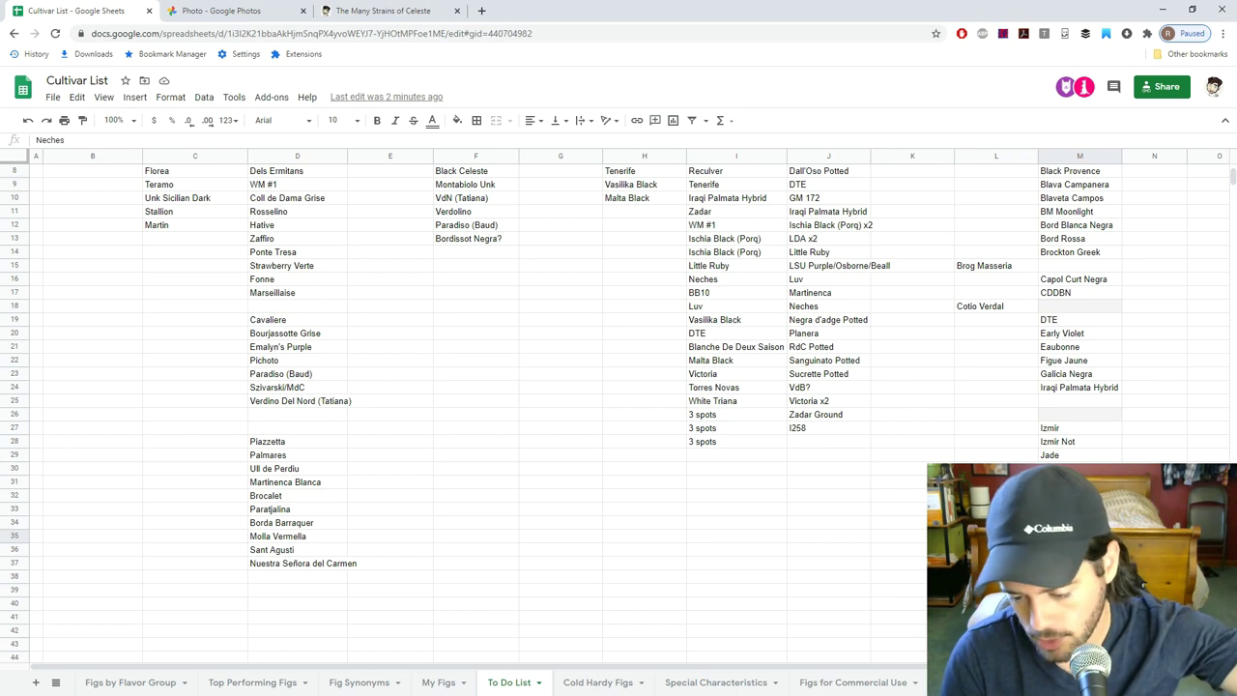
Skim the Cul entries below Neches, including Sanguinato, and return to Neches.
key("Down")
key("Down")
key("Down")
key("Down")
key("Down")
key("Down")
key("Down")
key("Down")
key("Down")
key("Down")
key("Down")
key("Down")
key("Down")
key("Down")
key("Down")
key("Down")
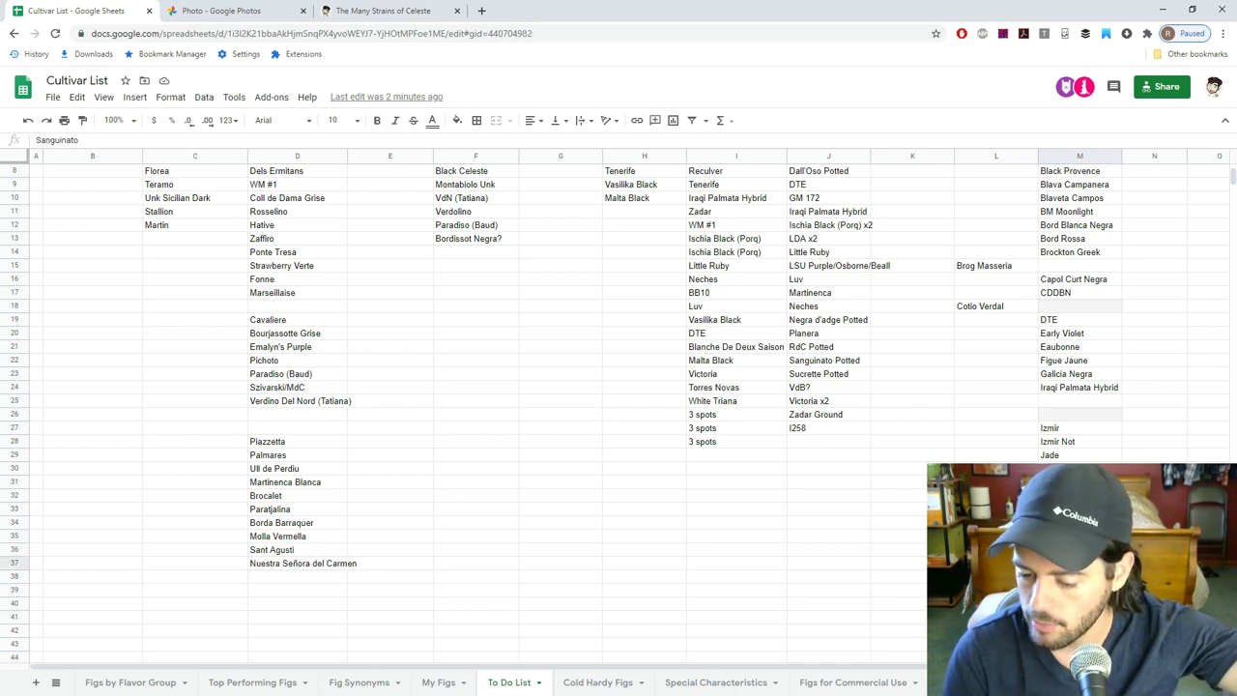
key("Up")
key("Up")
key("Up")
key("Up")
key("Up")
key("Up")
key("Up")
key("Up")
key("Up")
key("Up")
key("Up")
key("Up")
key("Up")
key("Up")
key("Up")
key("Up")
key("Down")
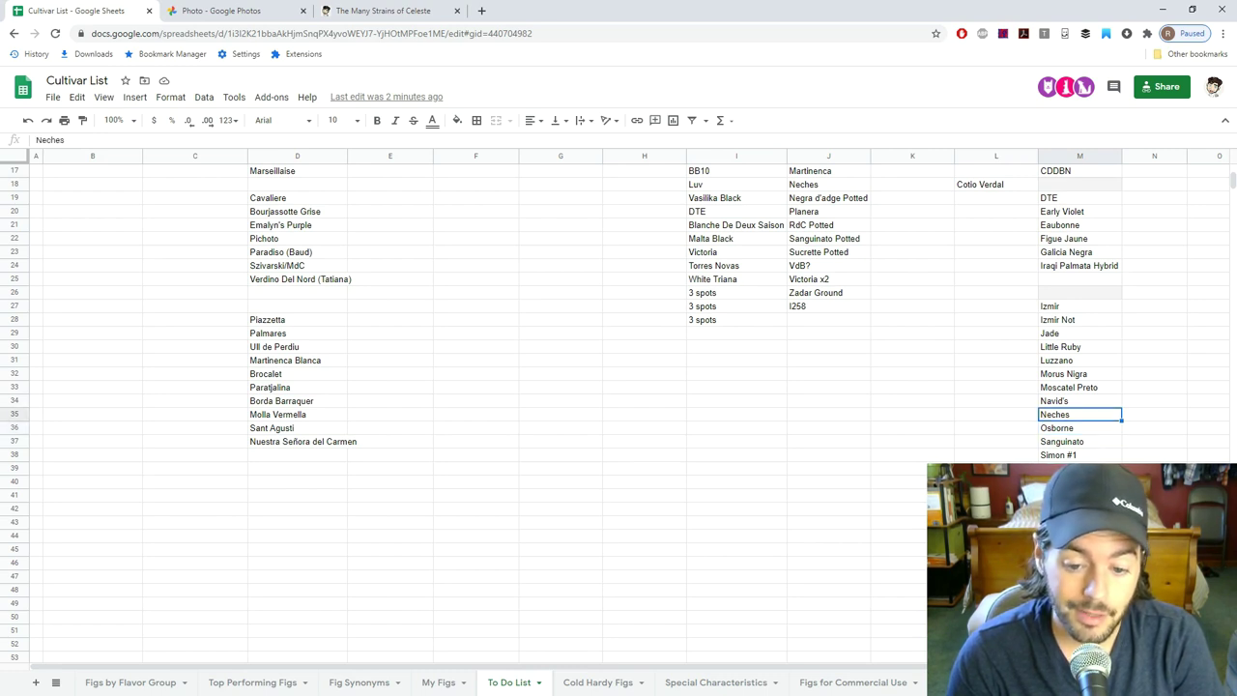
Review Sanguinato, Simon #1, Sweet Joy, Texas BA-1 and Torres Novas in the Cul column.
left_click(1079, 441)
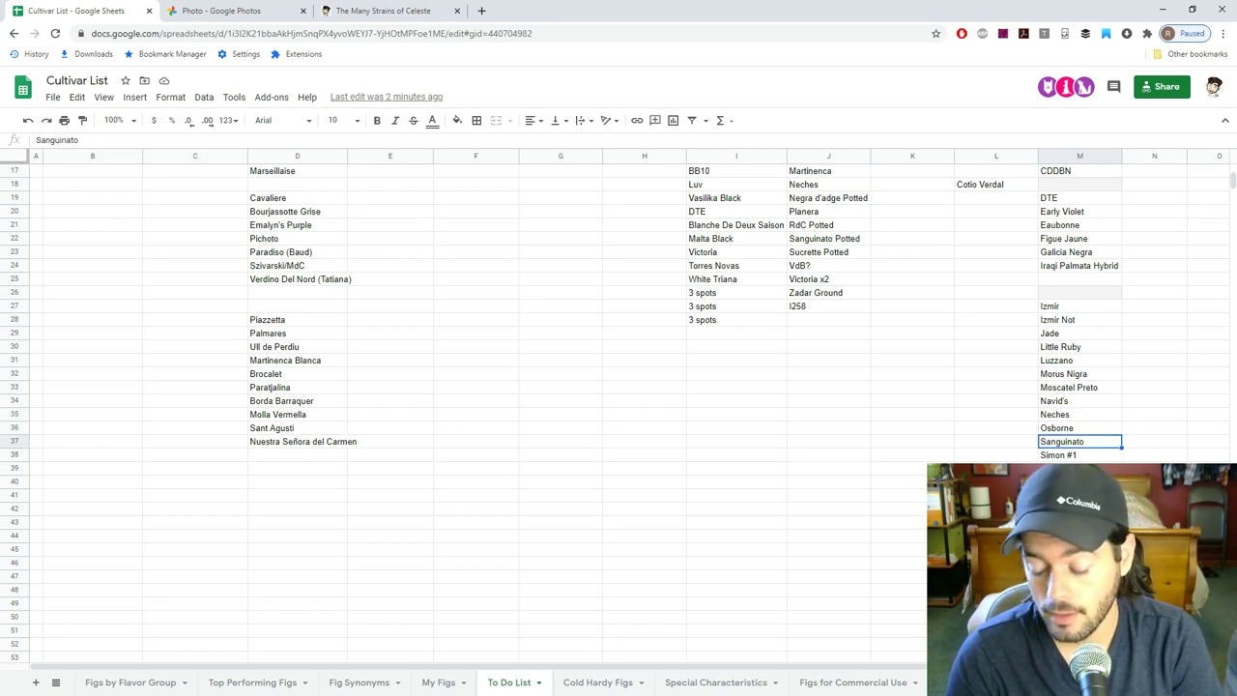
left_click(1080, 455)
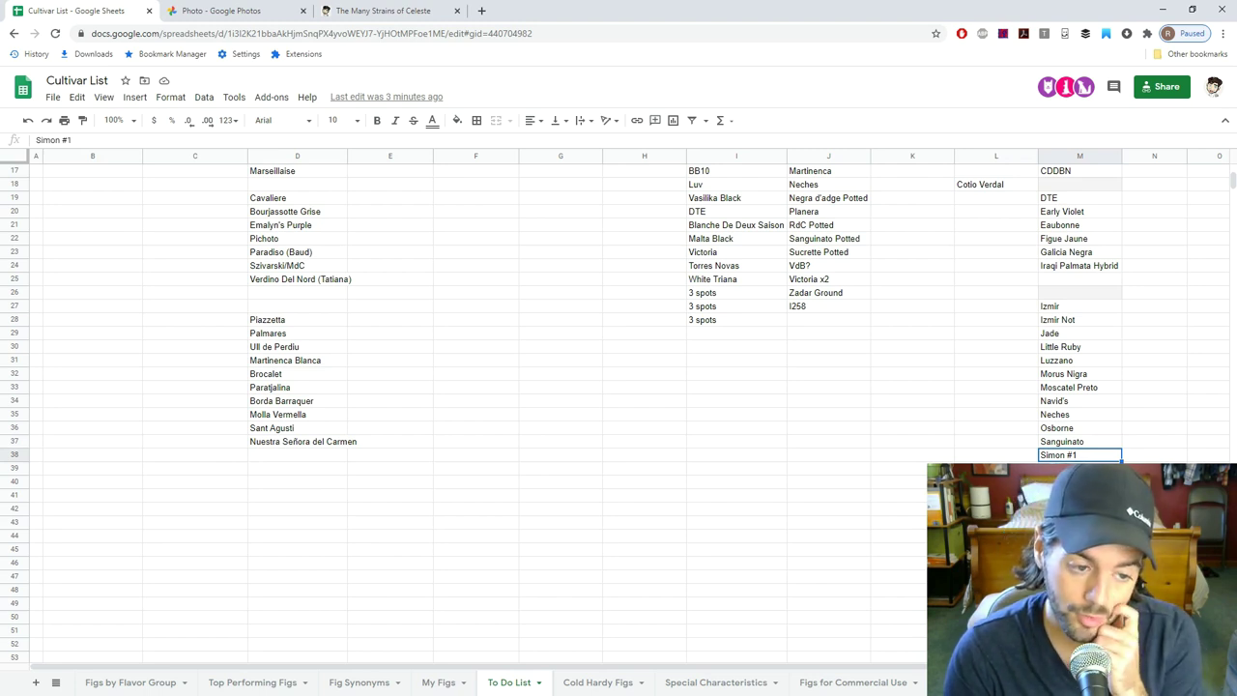
left_click(1079, 468)
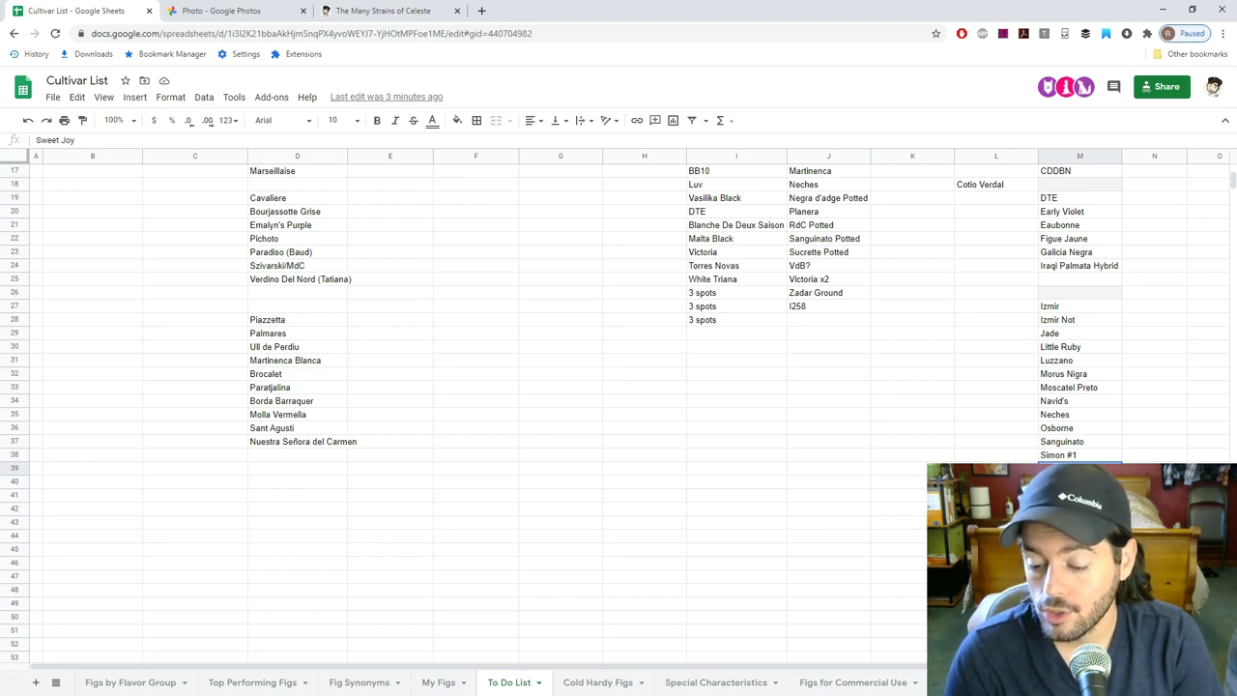
left_click(1079, 481)
left_click(1079, 468)
left_click(1079, 481)
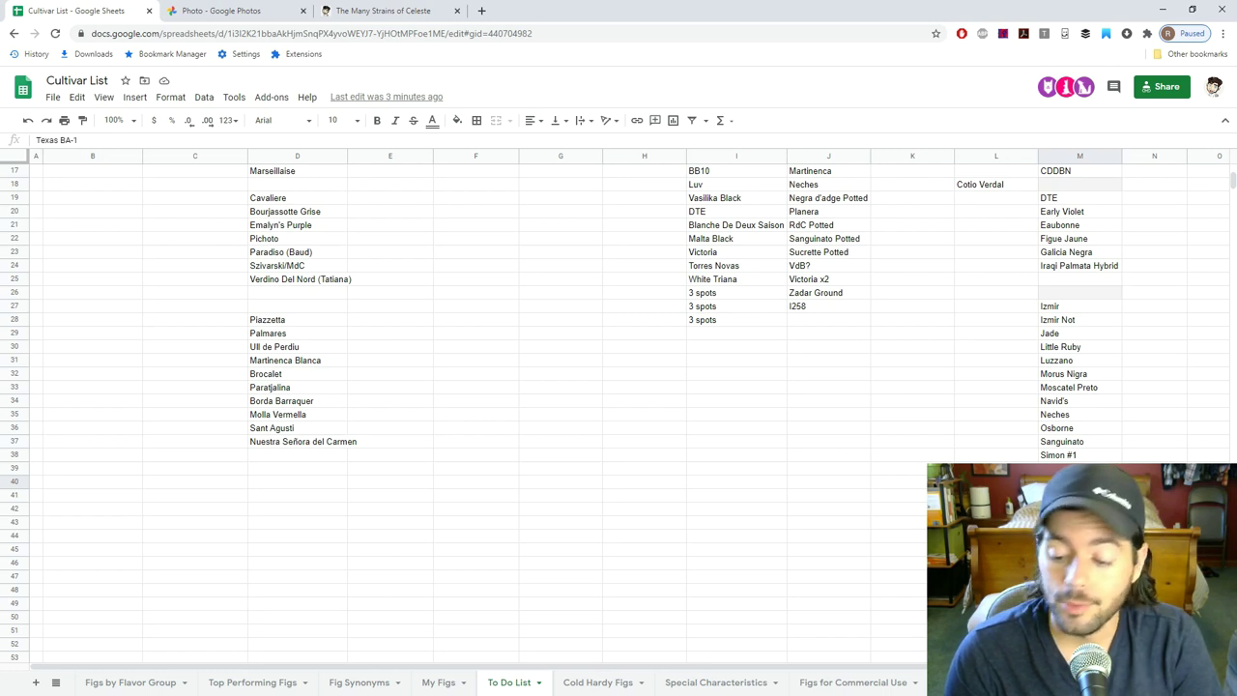
left_click(1079, 494)
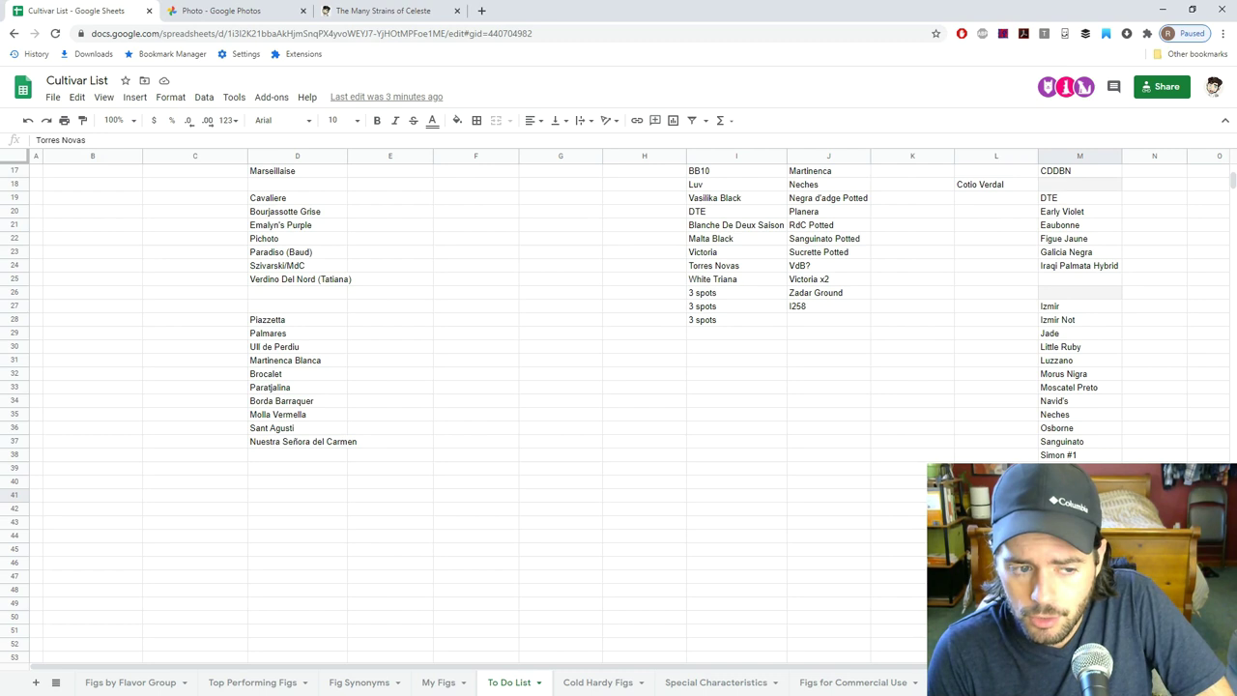
Review the Cul entries Victoria, GM 172, Planera, Triani and Martinenca.
key("Down")
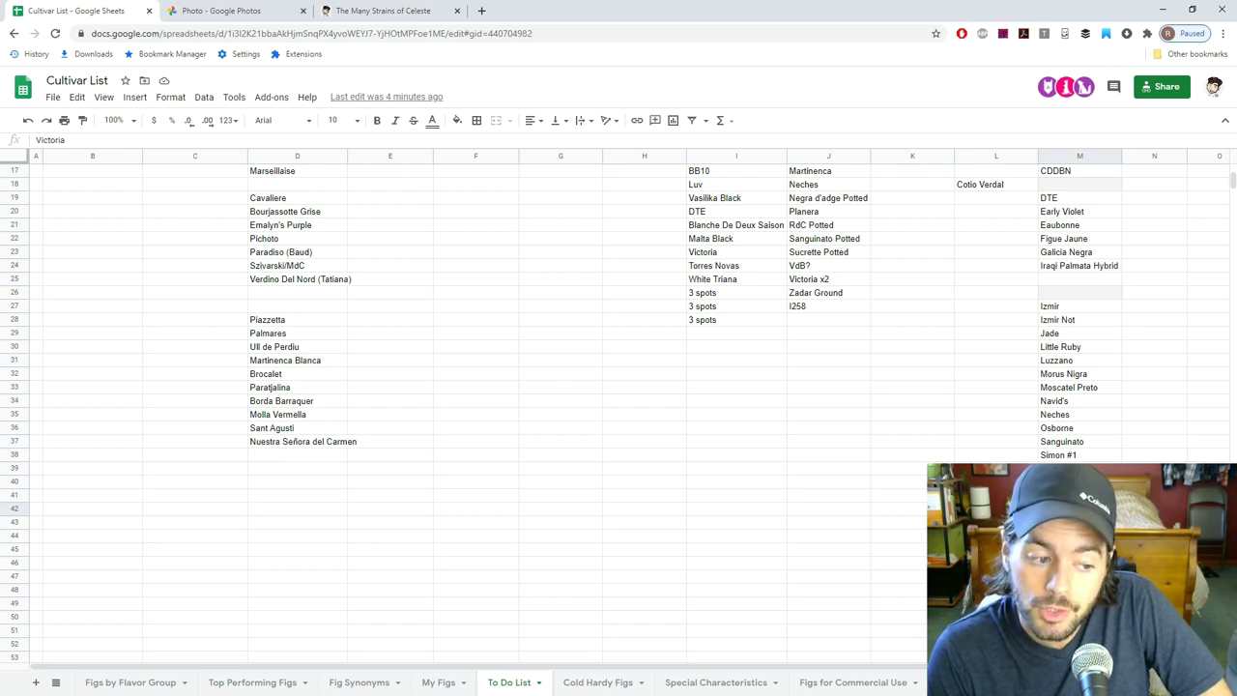
key("Down")
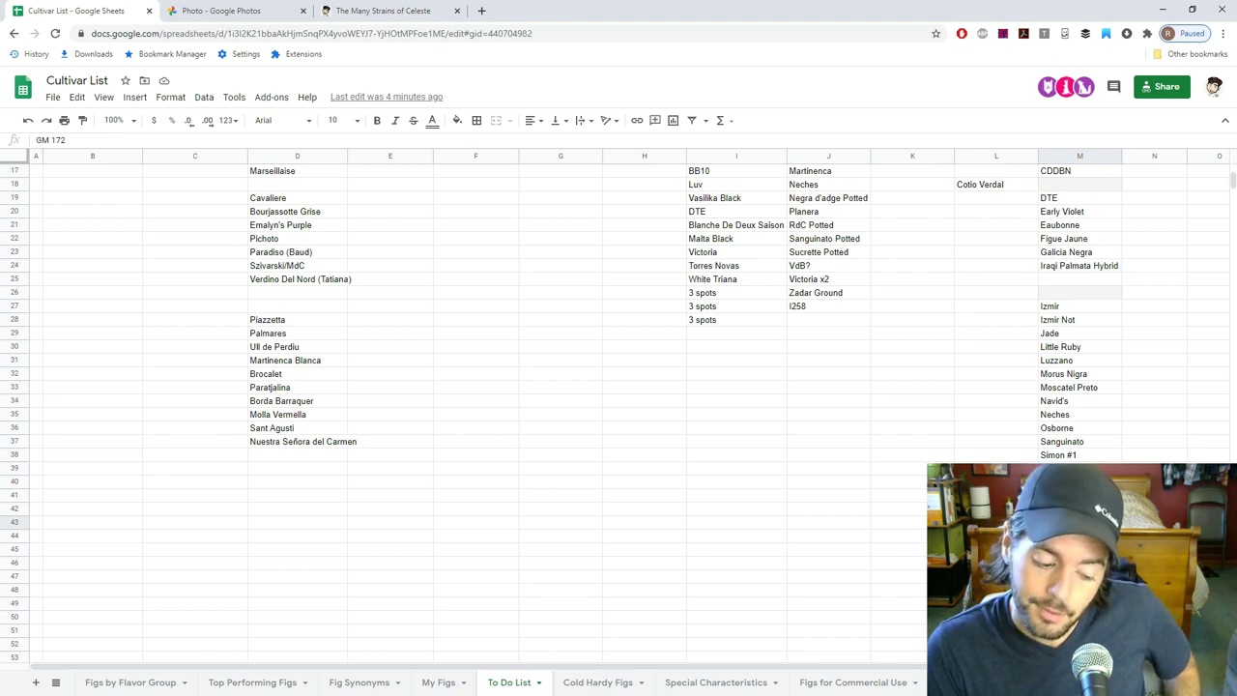
key("Down")
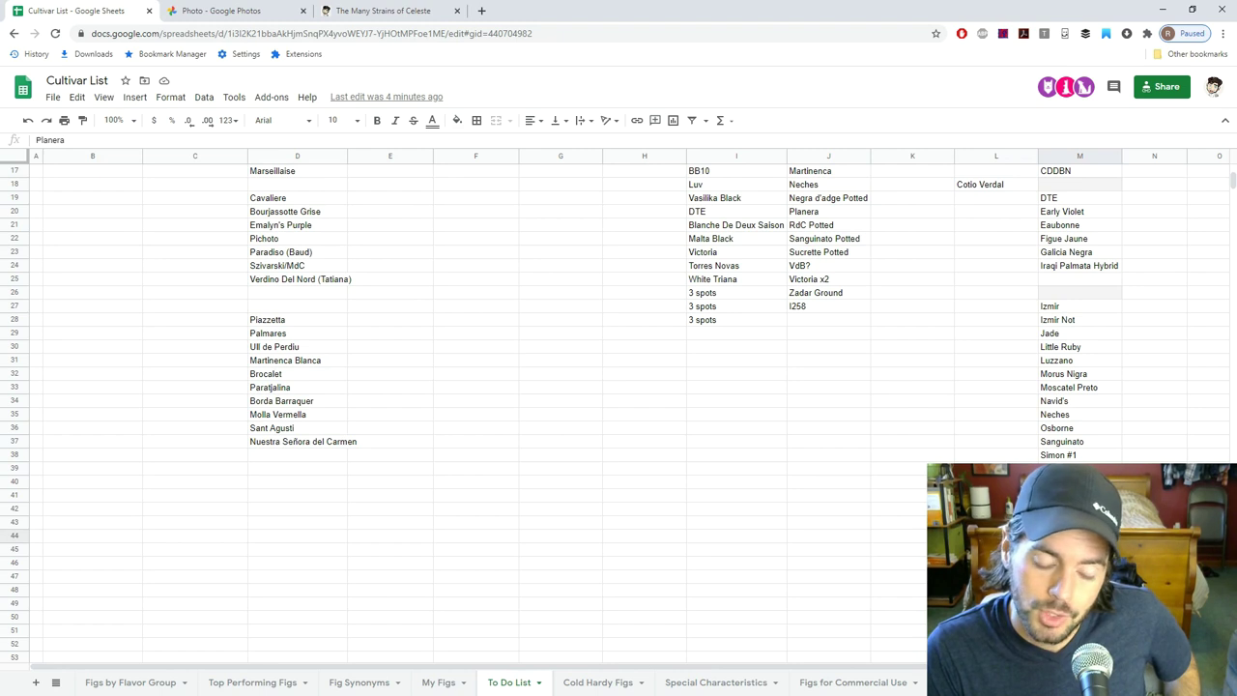
key("Down")
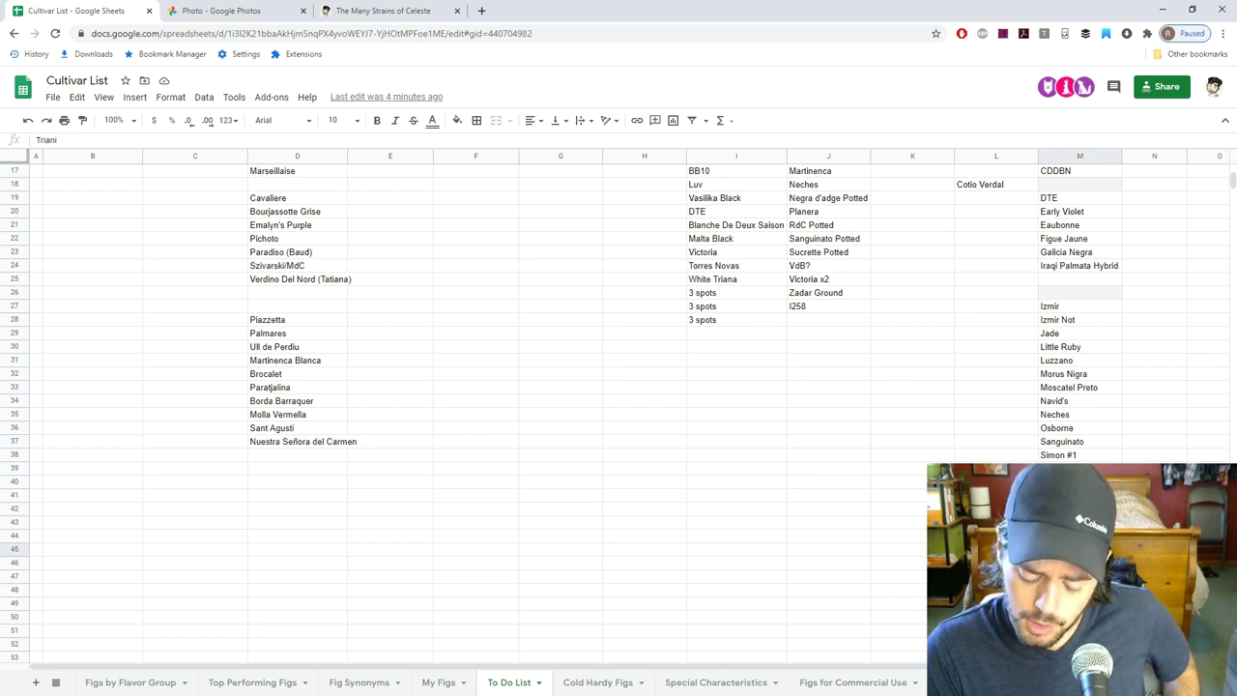
key("Down")
key("Up")
key("Down")
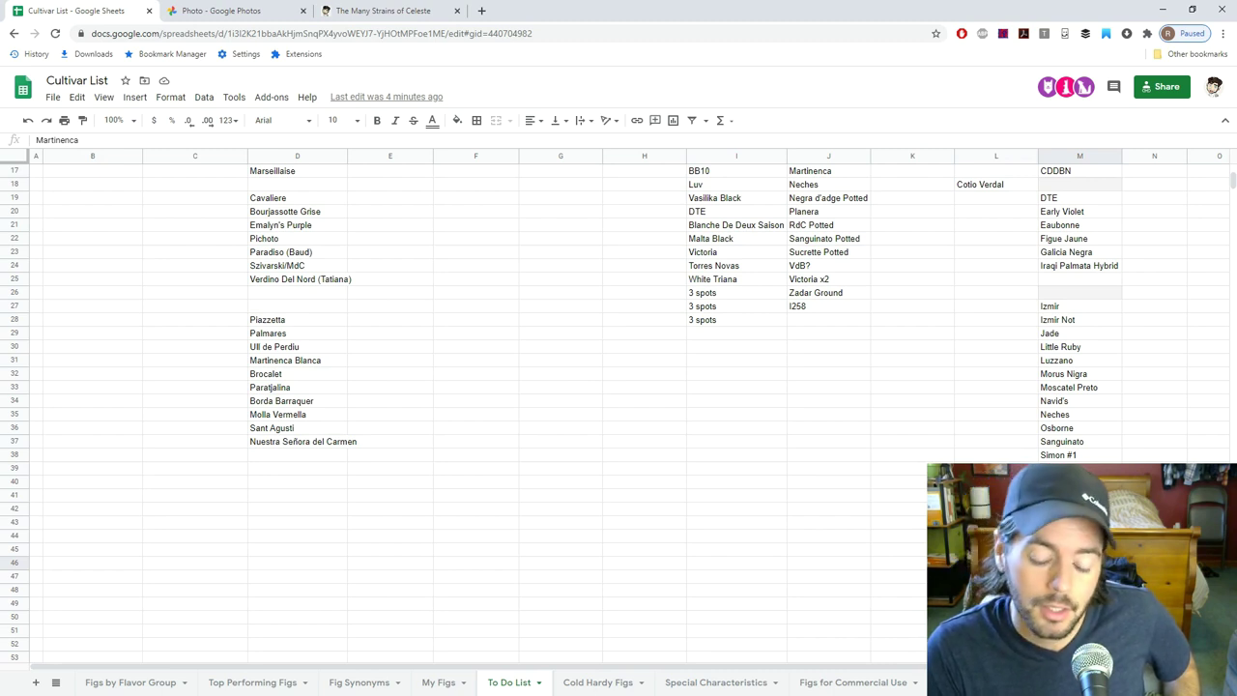
Go through the remaining Cul entries Luv, BB10 and Borda Barraquer.
key("Down")
key("Up")
key("Down")
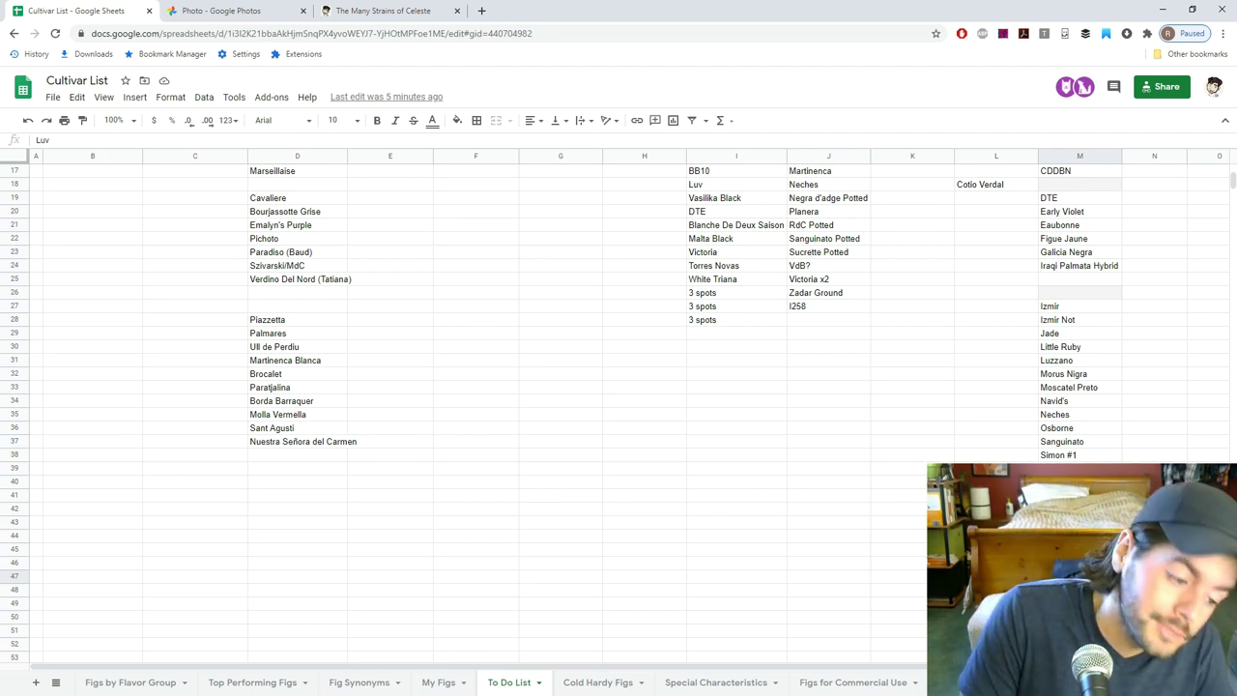
key("Up")
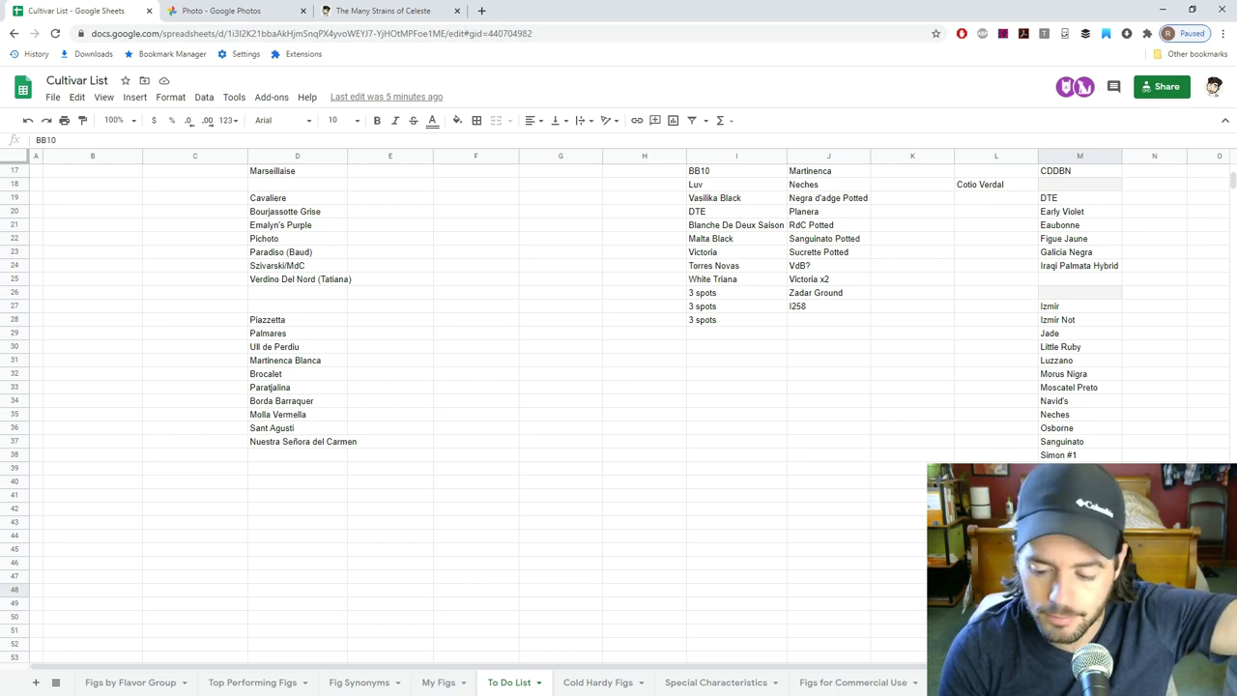
key("Down")
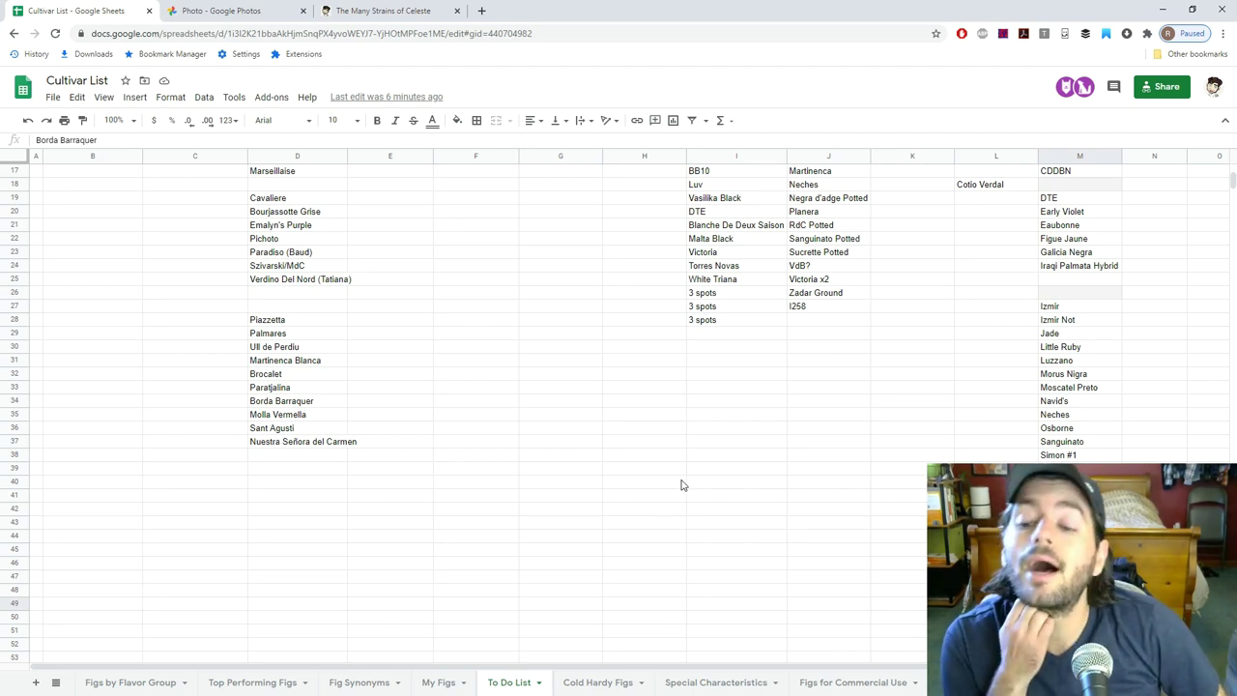
Look over the Cul column as a whole, starting from Adam.
scroll(680, 485, "up", 5)
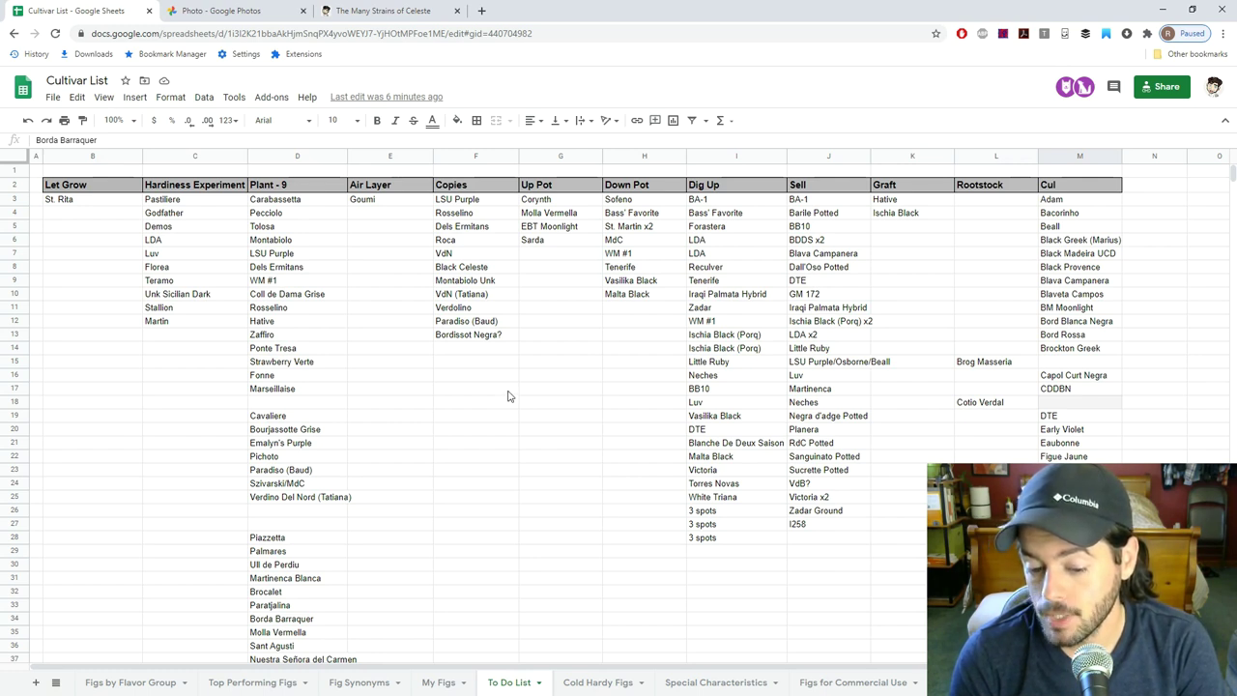
left_click_drag(1053, 202, 996, 565)
left_click(561, 431)
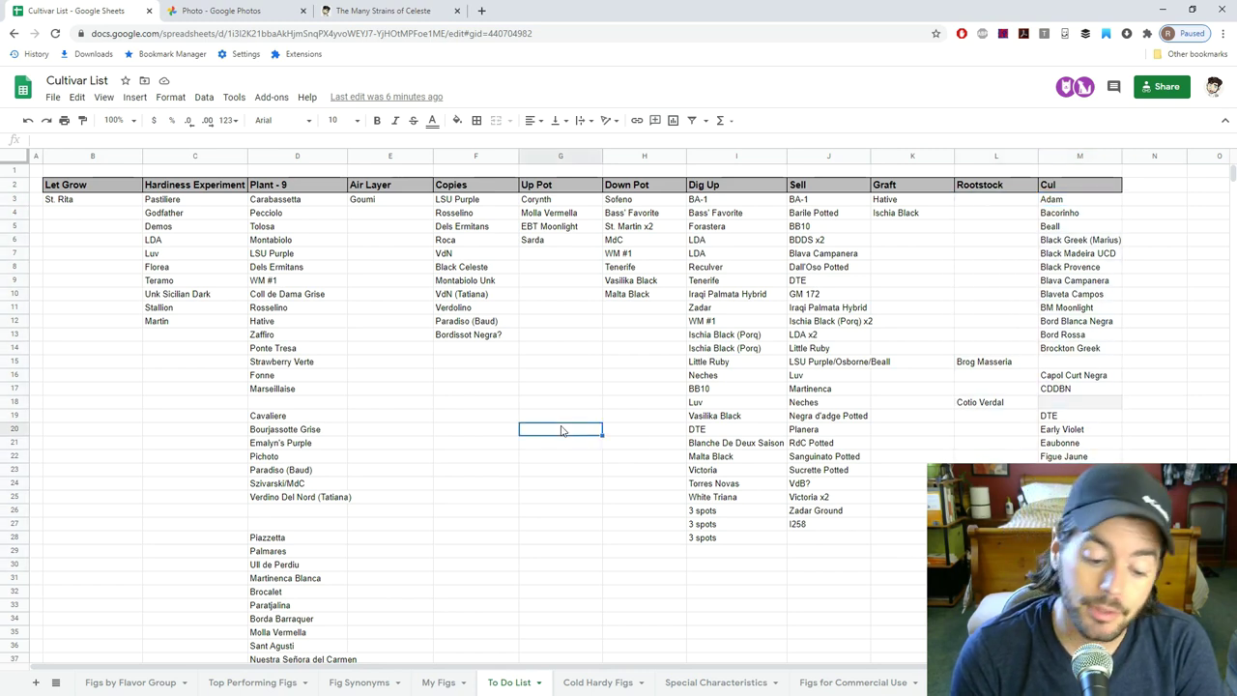
Show the Top Performing Figs sheet and look over its Early, Mid, Late and Very Late varieties.
left_click(437, 682)
left_click(252, 682)
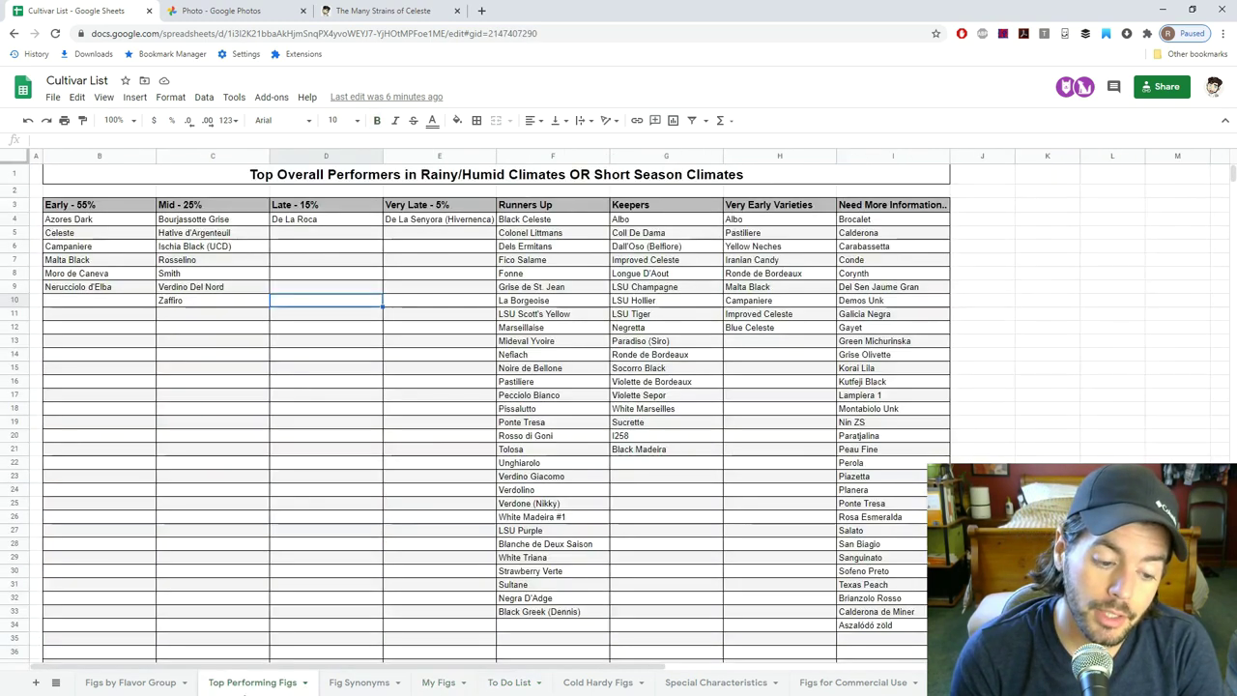
left_click_drag(82, 222, 372, 299)
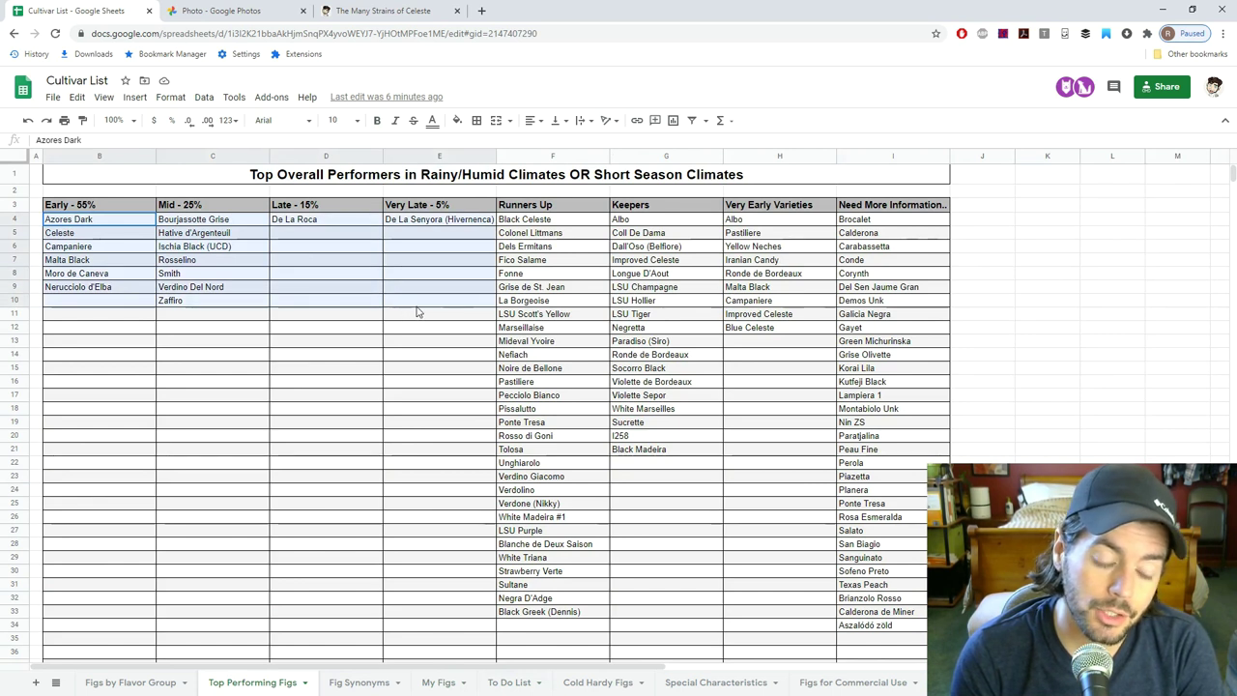
left_click(334, 307)
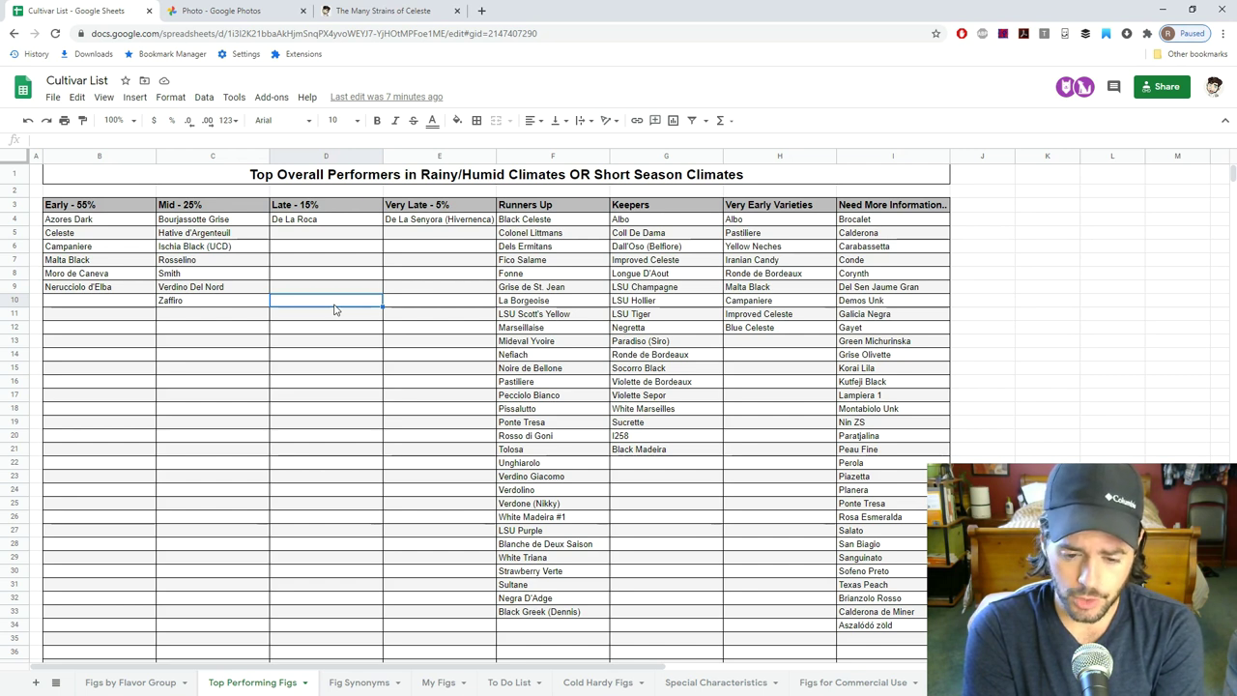
Look over the Runners Up column and compare it with the Early to Very Late top performers.
left_click_drag(545, 228, 541, 611)
left_click(449, 545)
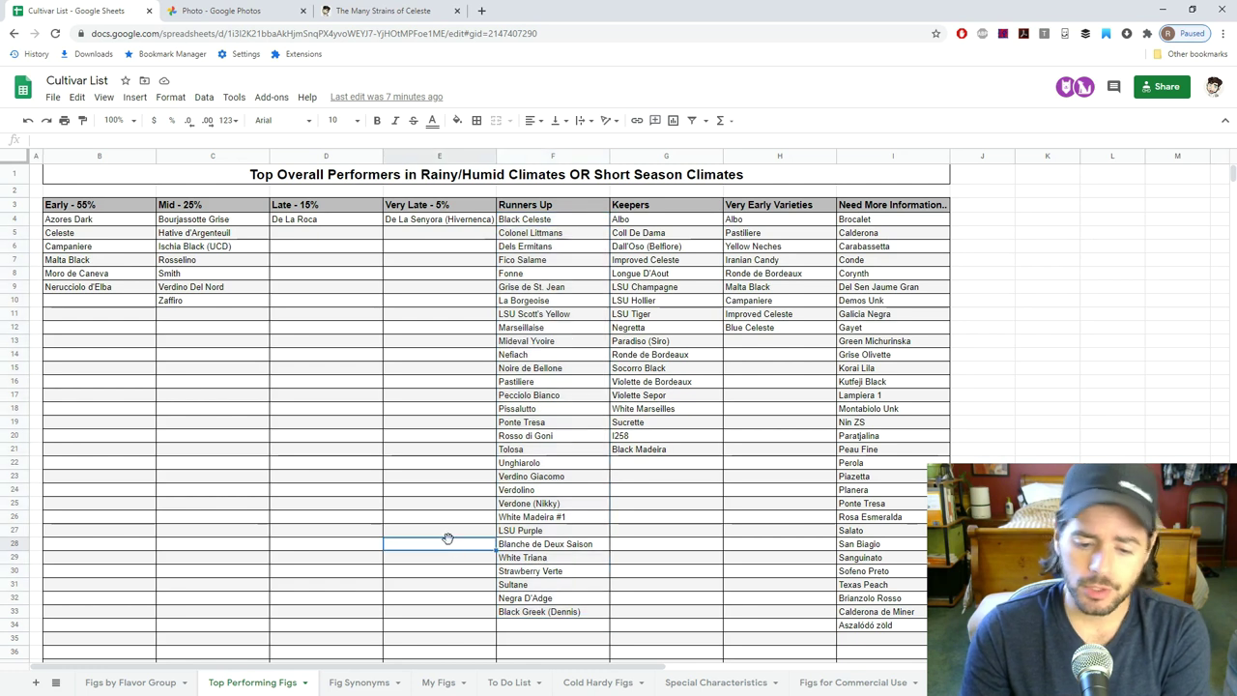
left_click_drag(106, 225, 450, 310)
left_click(342, 293)
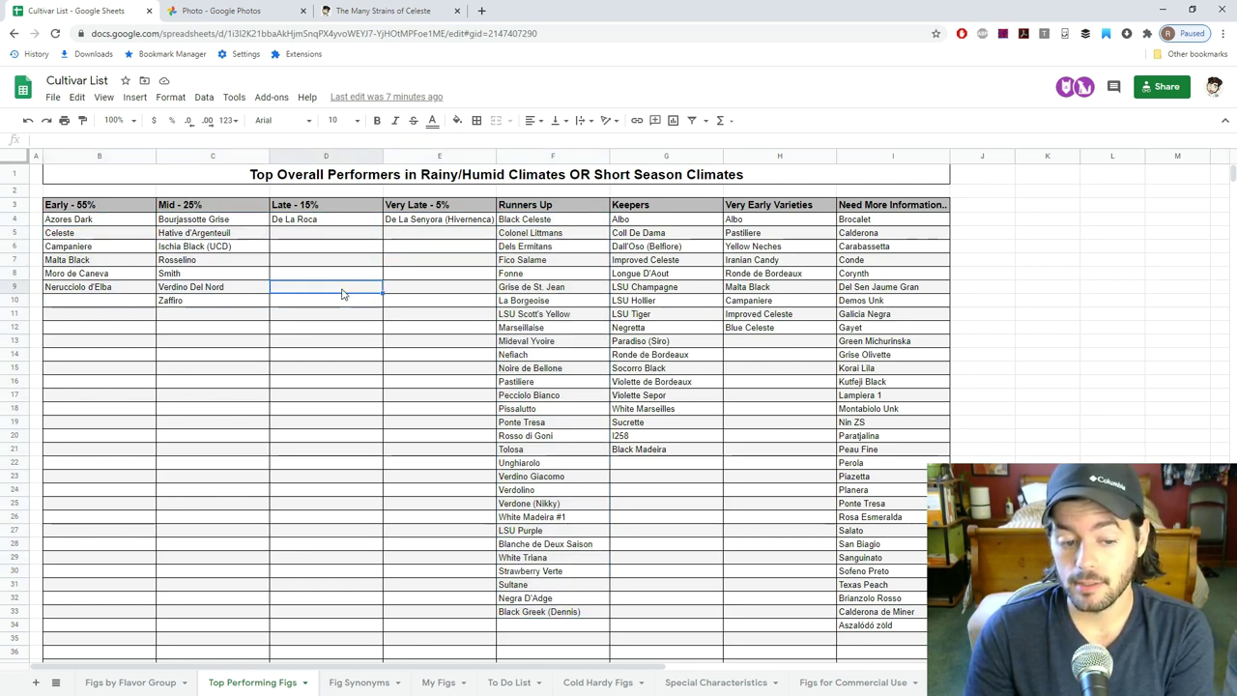